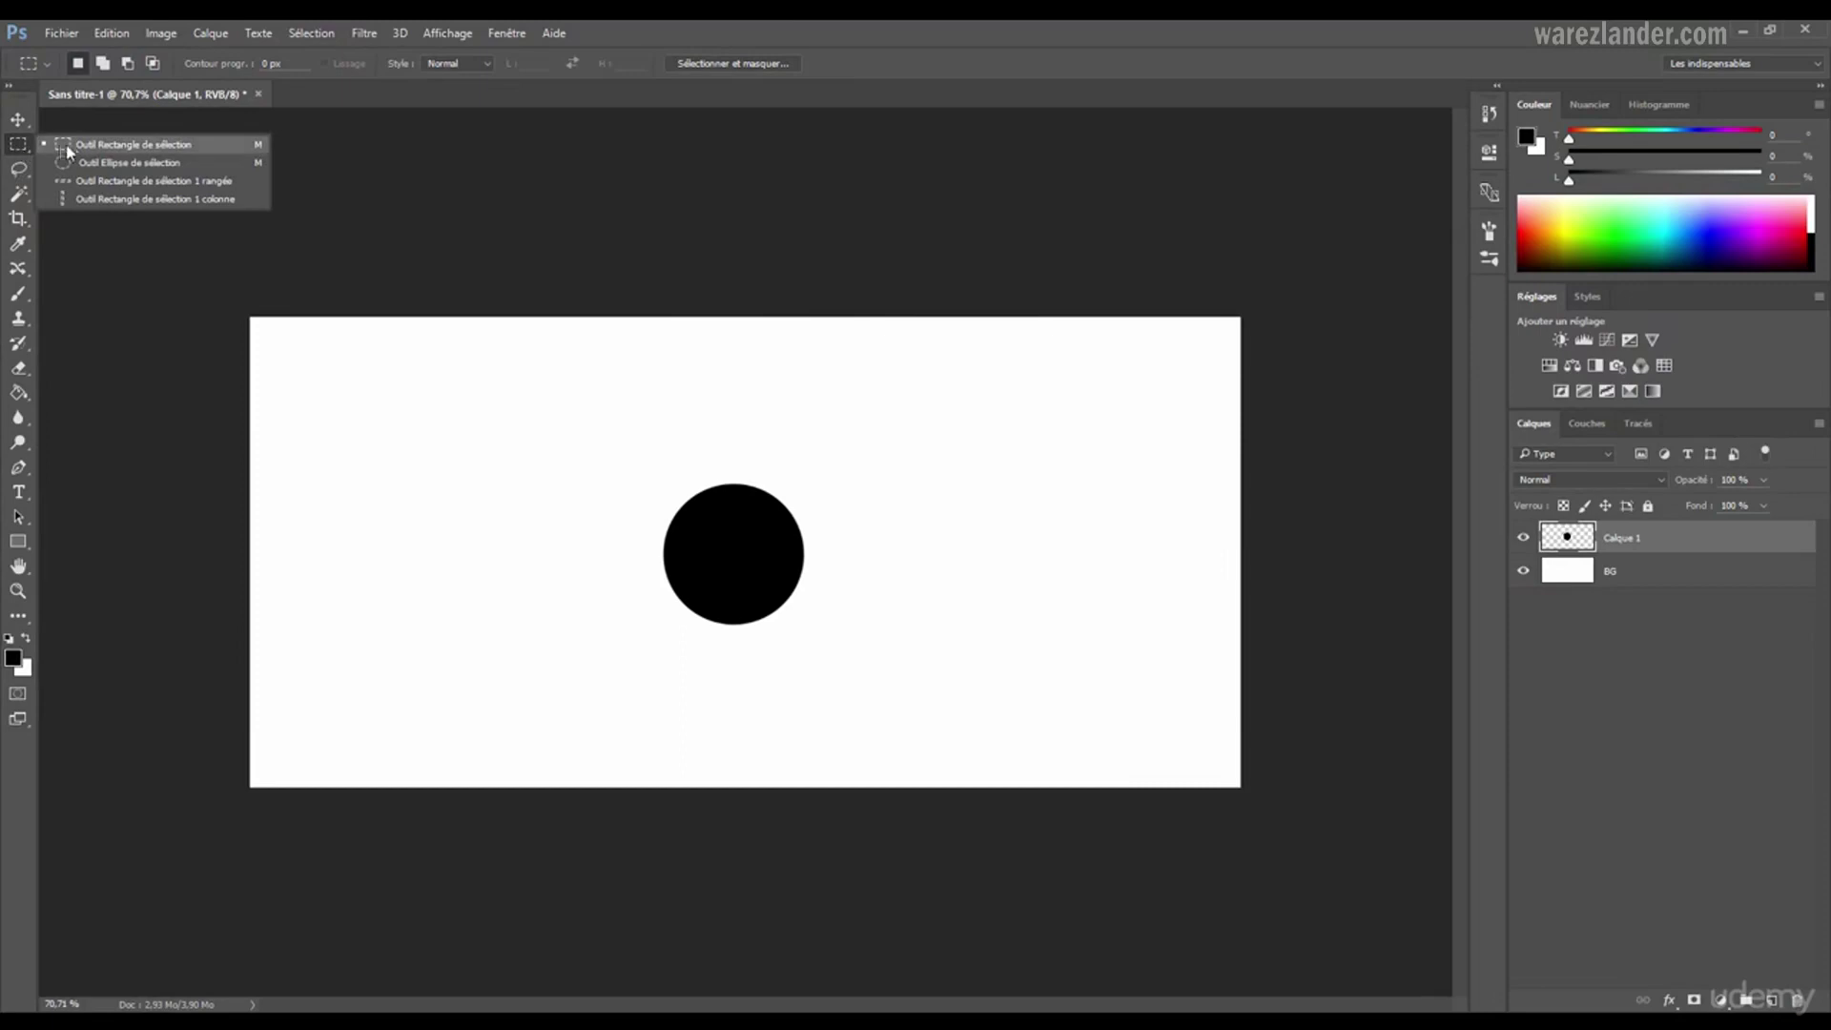
- Activate the Rectangular Marquee tool (Outil Rectangle de sélection), trying out the switch between it and the Elliptical Marquee
left_click(17, 146)
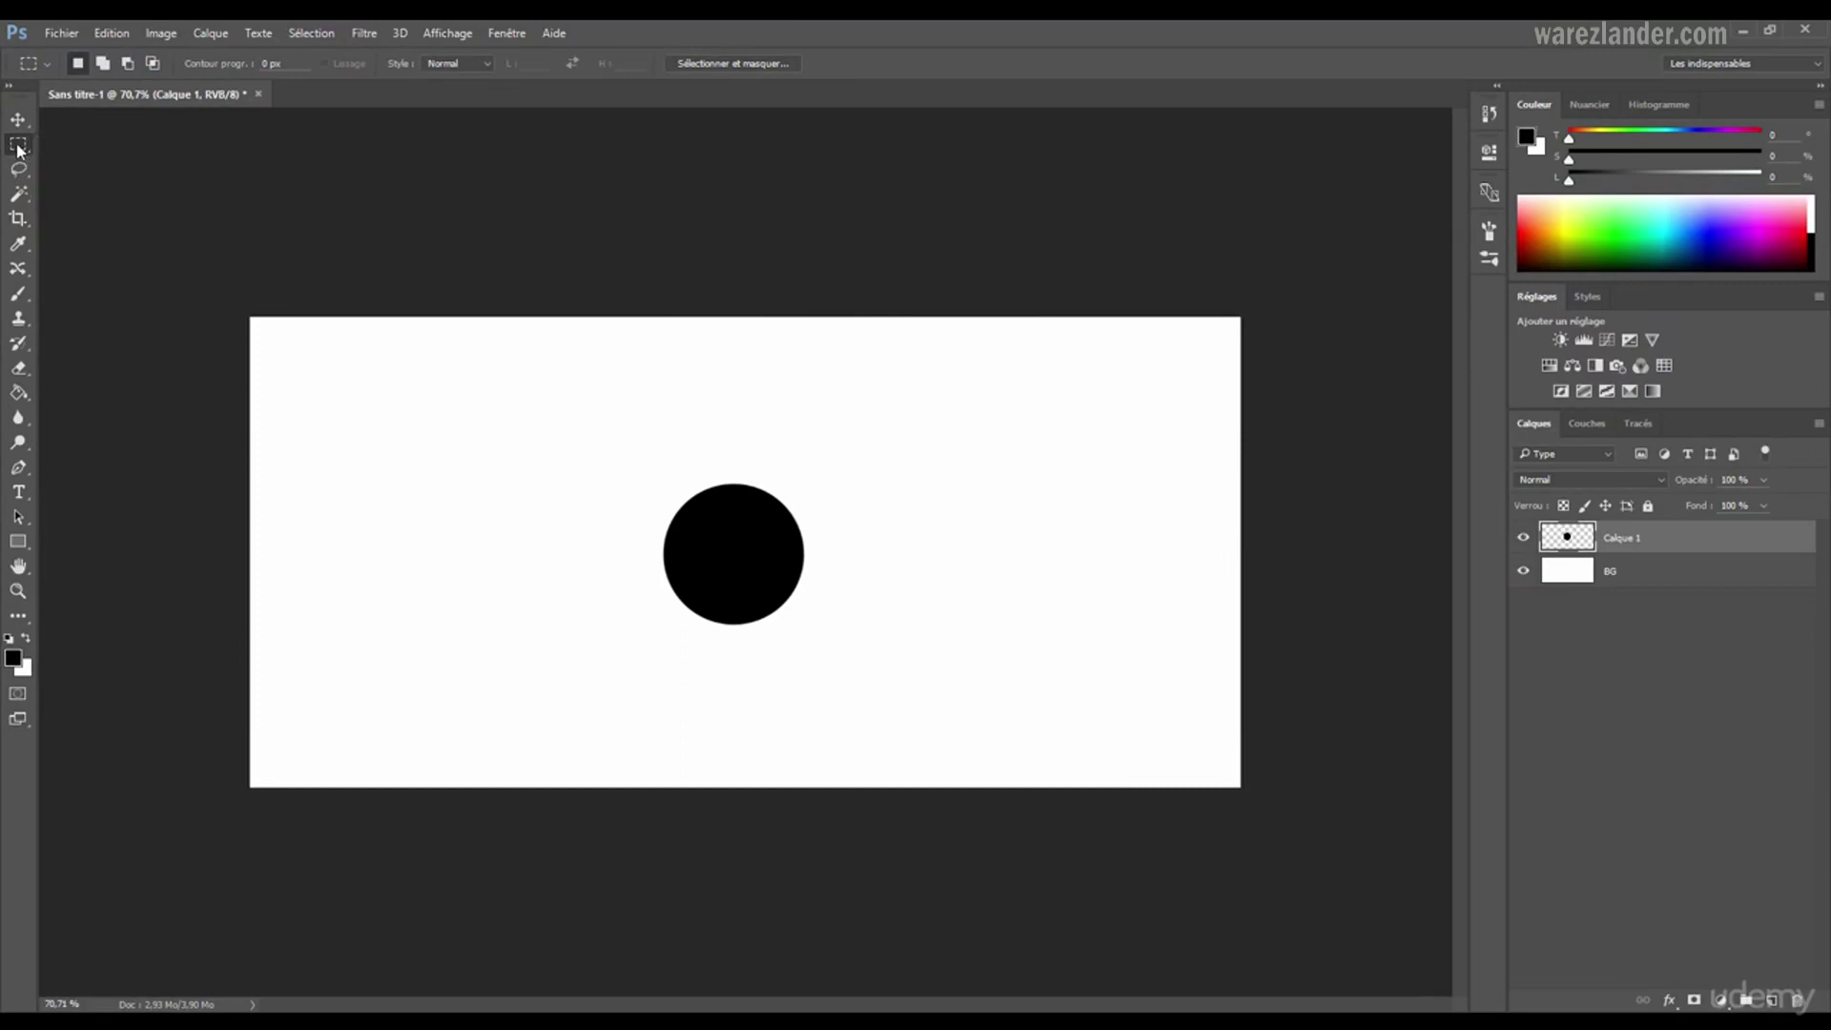
left_click(17, 146)
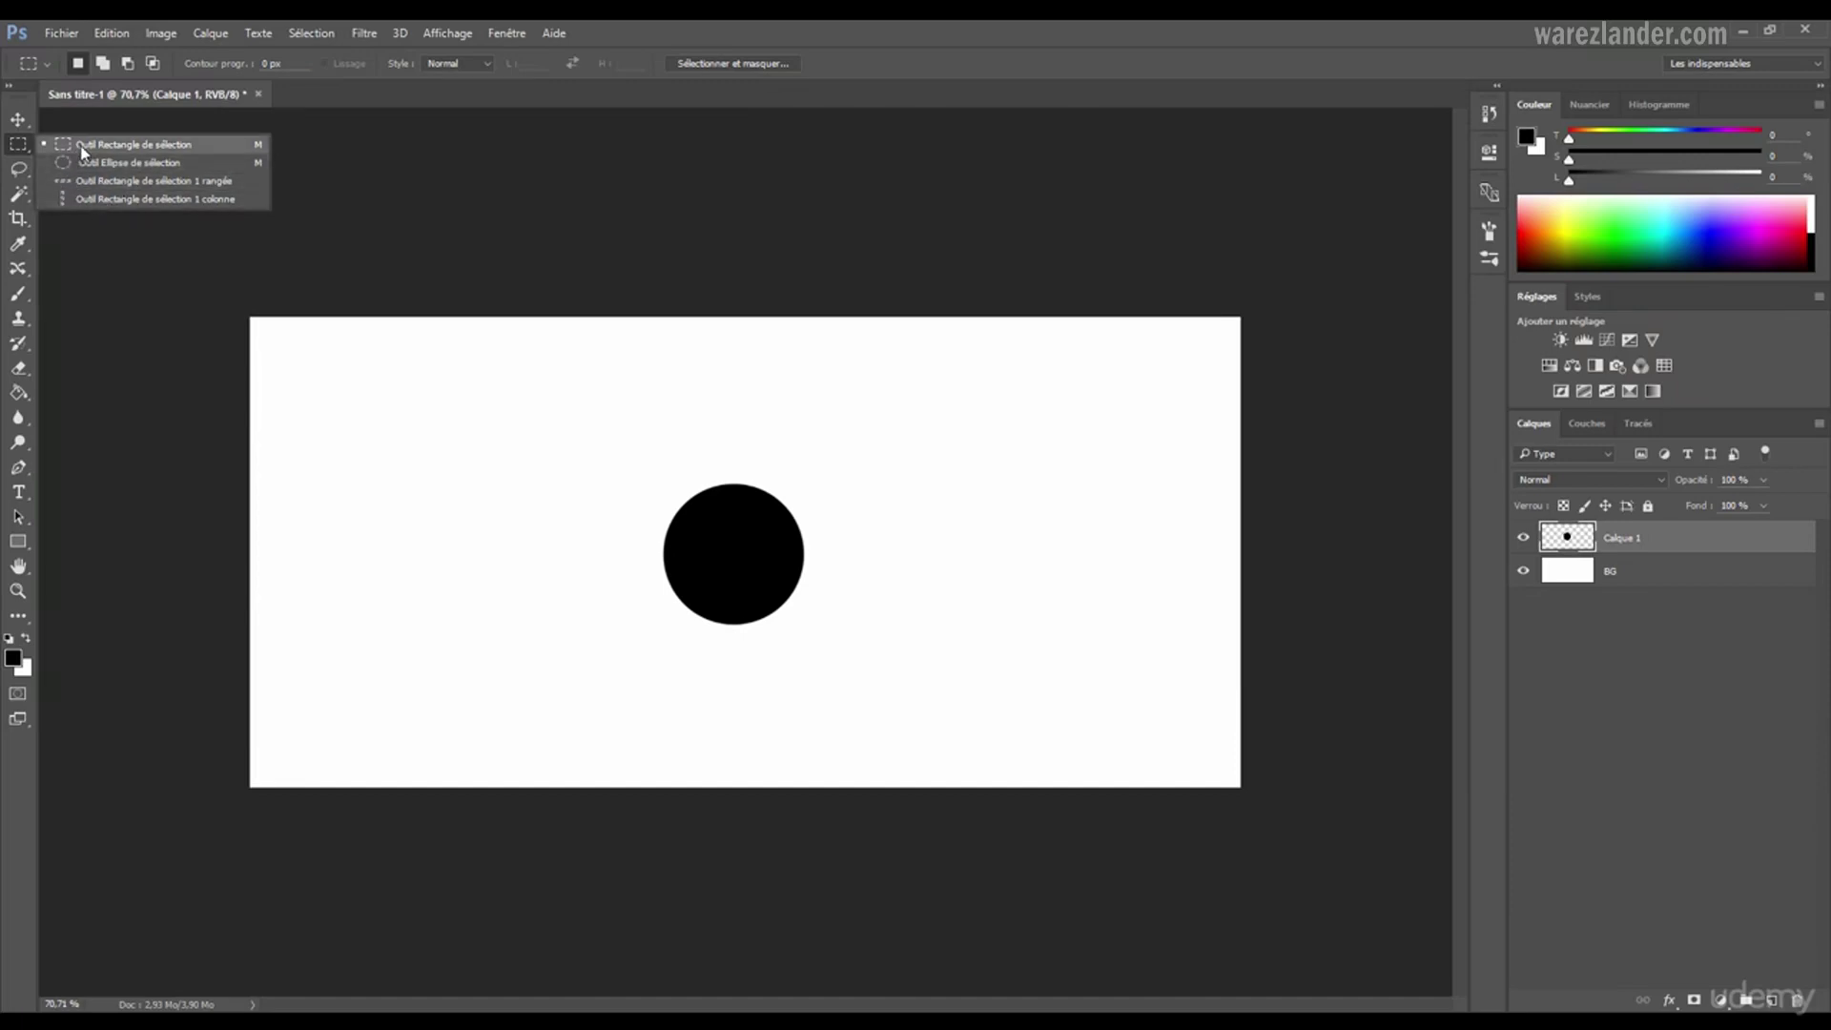
left_click(234, 145)
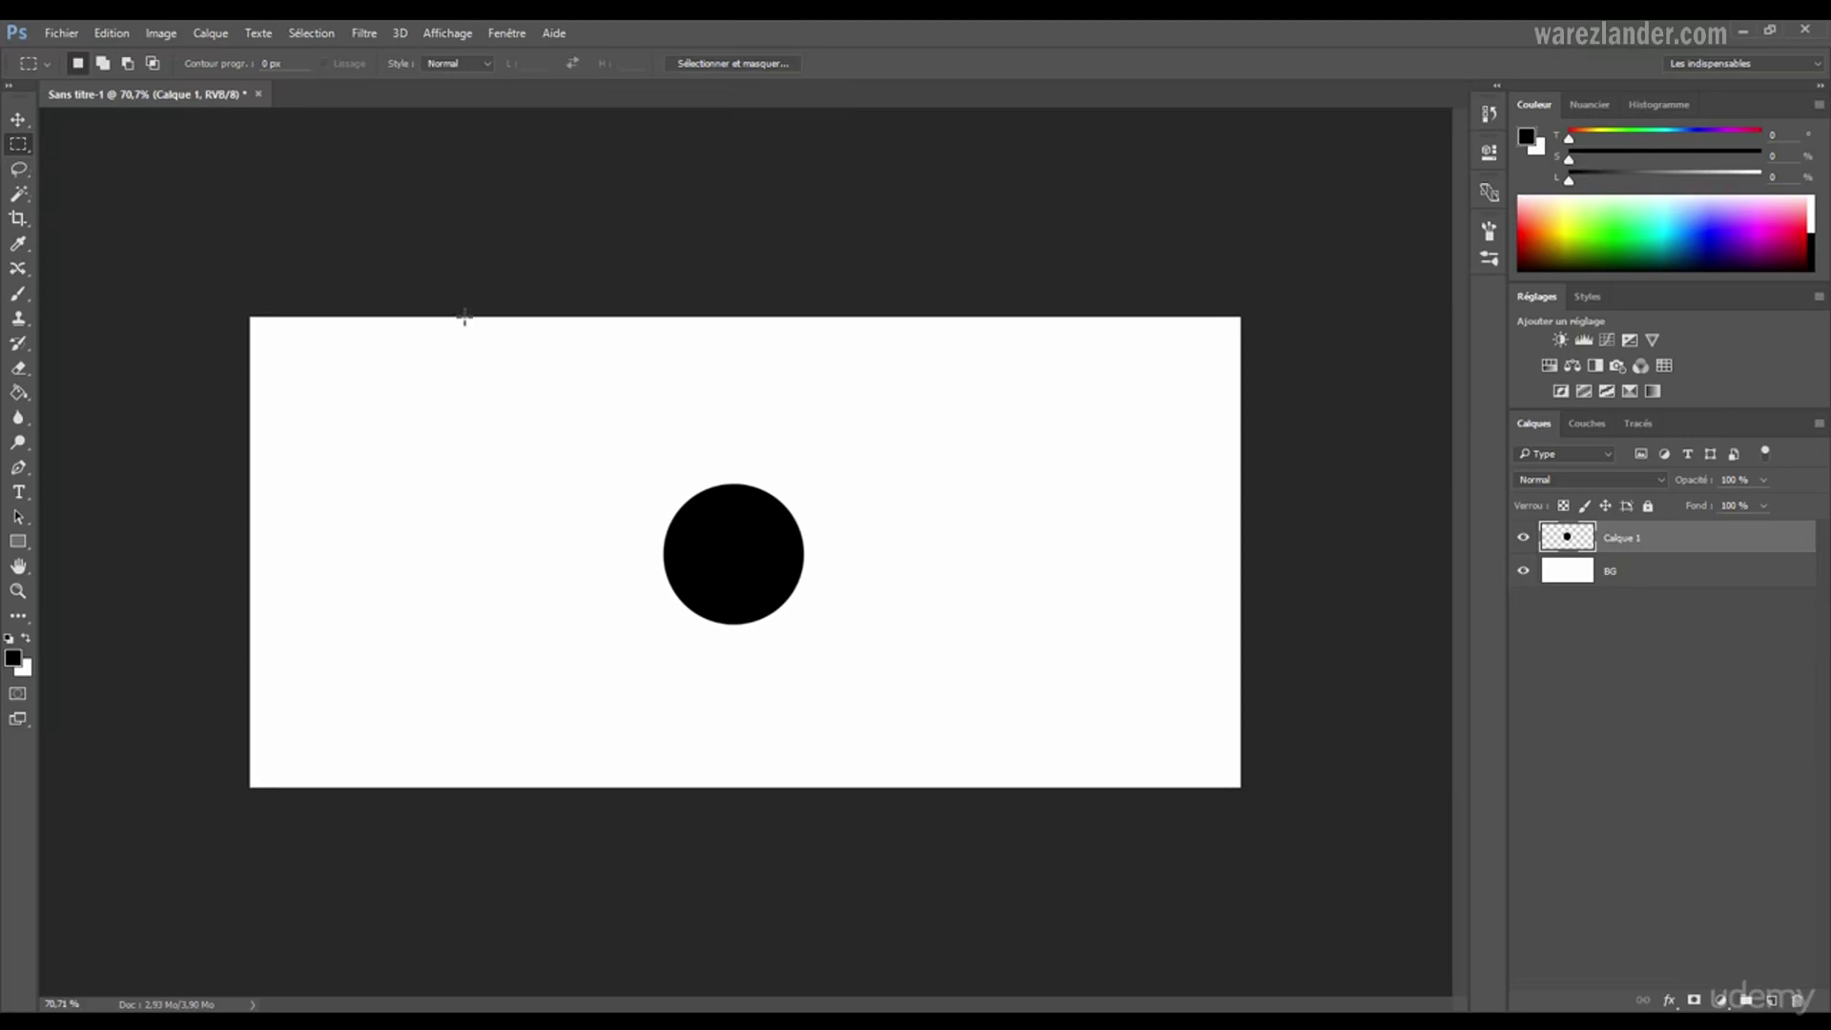
key("shift+m")
key("shift+m")
key("shift+m")
key("shift+m")
key("shift+m")
right_click(20, 145)
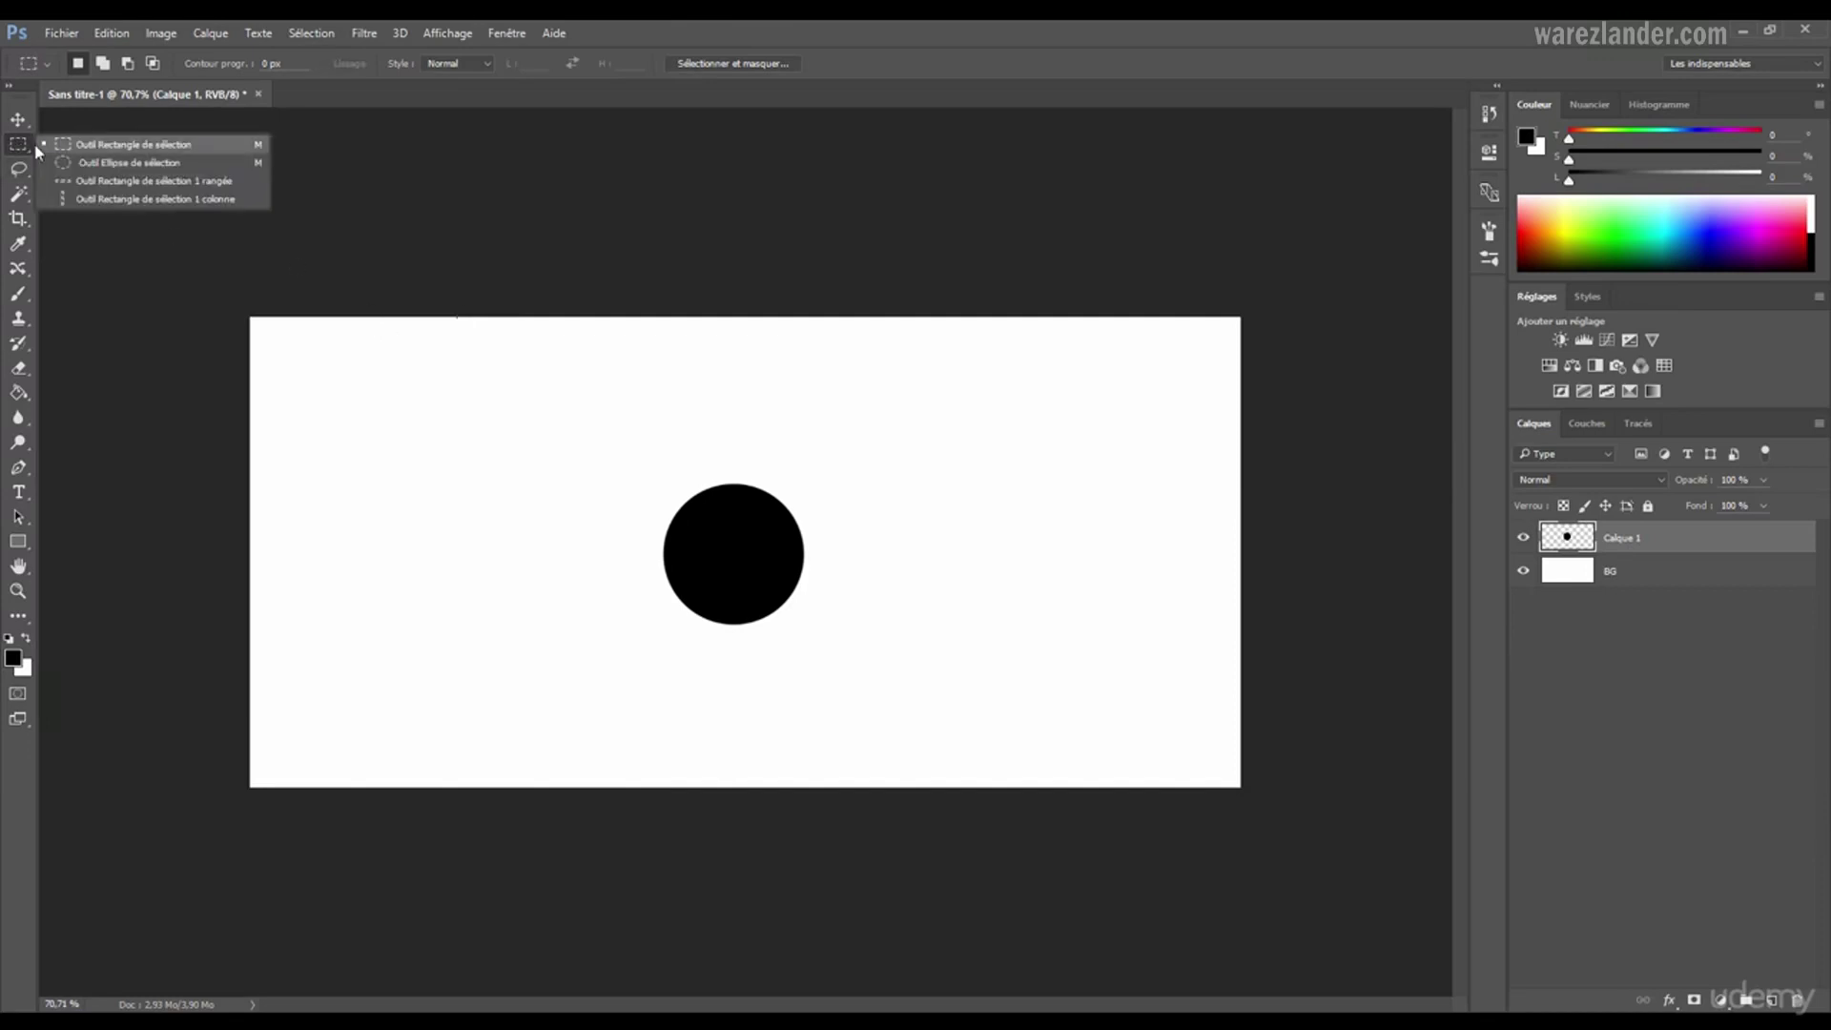
left_click(93, 149)
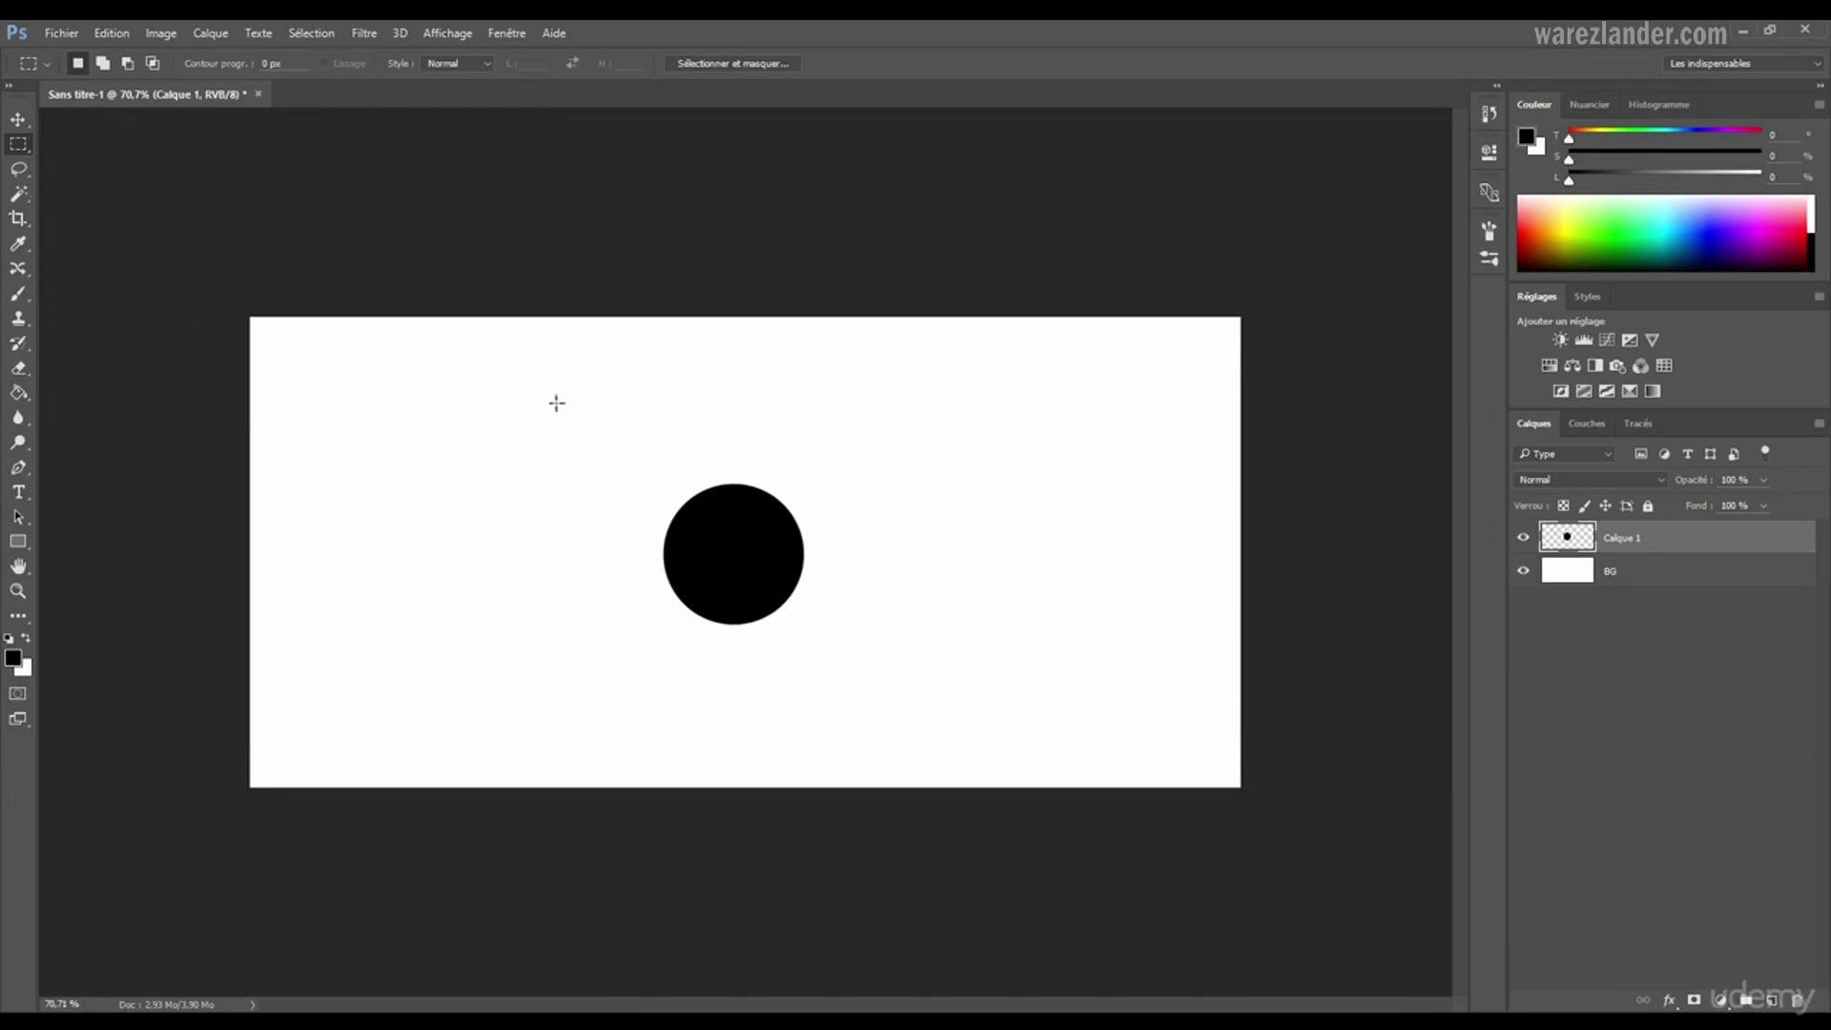
- Practise drawing successive rectangular selections over different parts of the canvas in new-selection mode
left_click_drag(413, 377, 968, 558)
left_click_drag(851, 431, 949, 467)
left_click_drag(1046, 429, 759, 569)
left_click_drag(731, 680, 410, 518)
left_click(896, 395)
left_click_drag(866, 371, 1156, 550)
left_click_drag(1000, 446, 750, 455)
- Select a large rectangle left of the black circle and extend it with several overlapping rectangles in add-to-selection mode
left_click_drag(304, 381, 576, 622)
left_click(102, 63)
left_click_drag(489, 343, 574, 401)
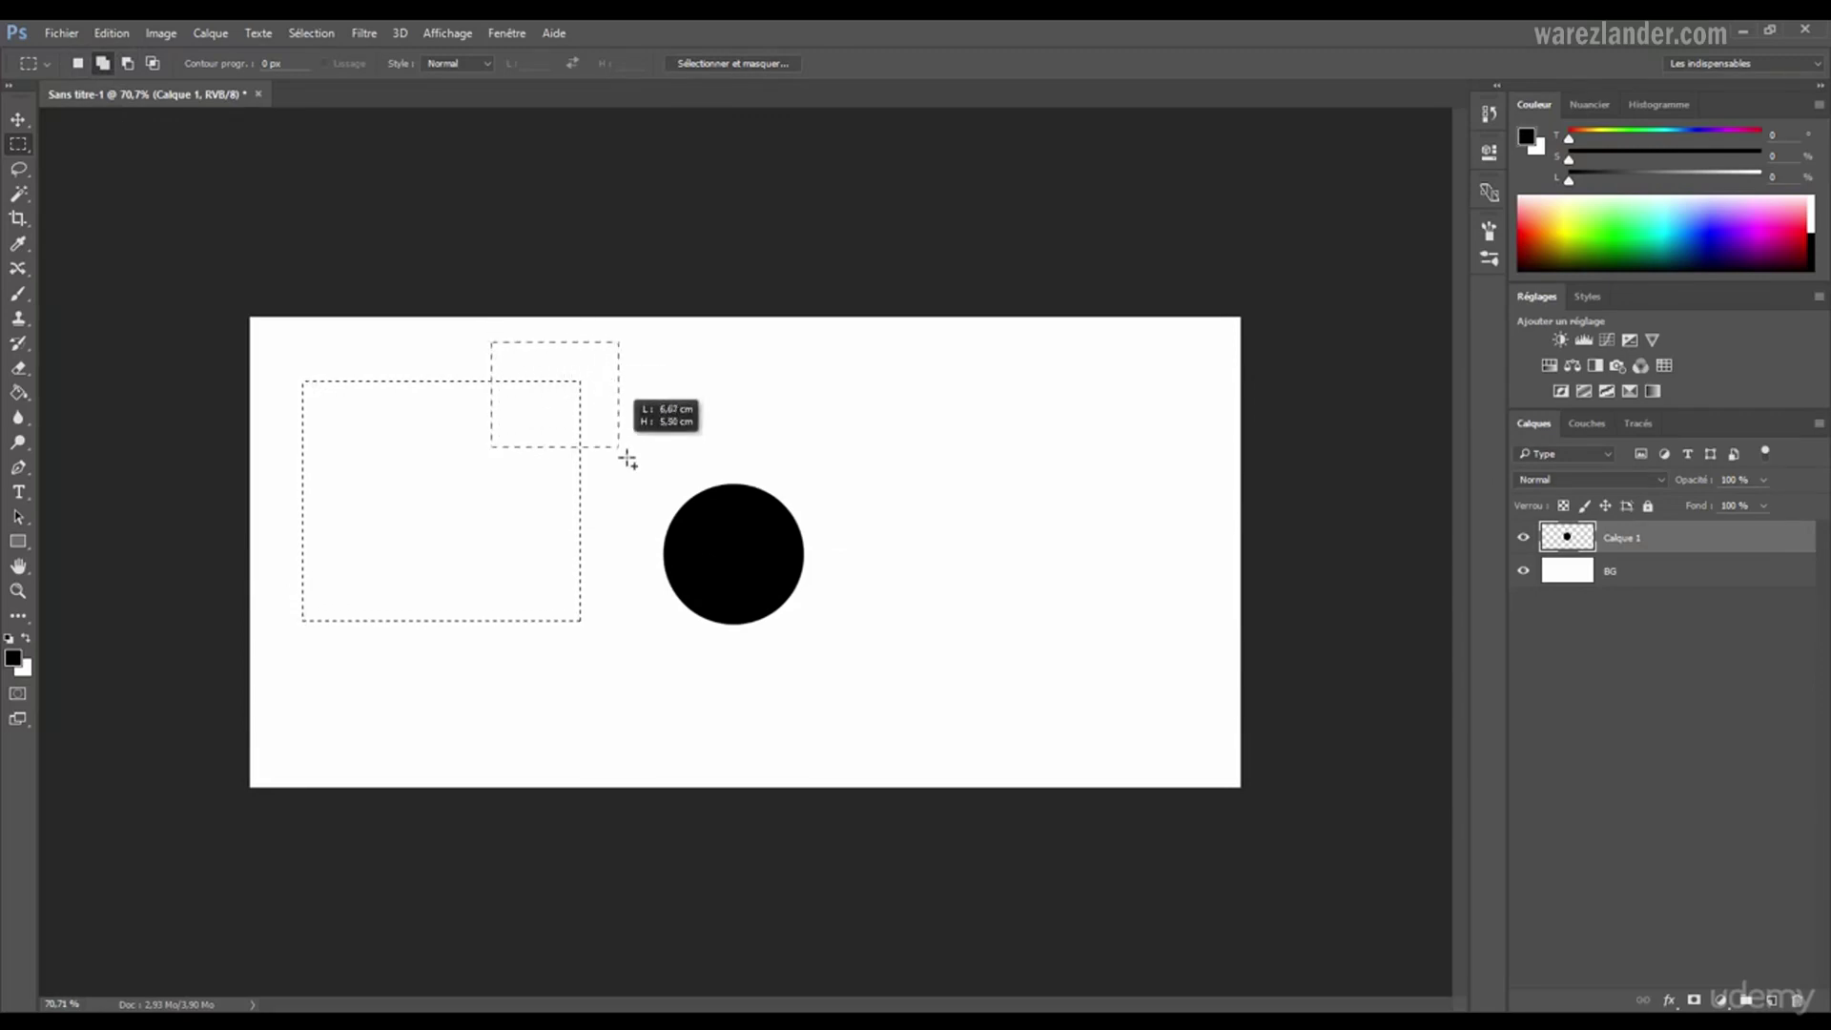
left_click_drag(627, 458, 650, 487)
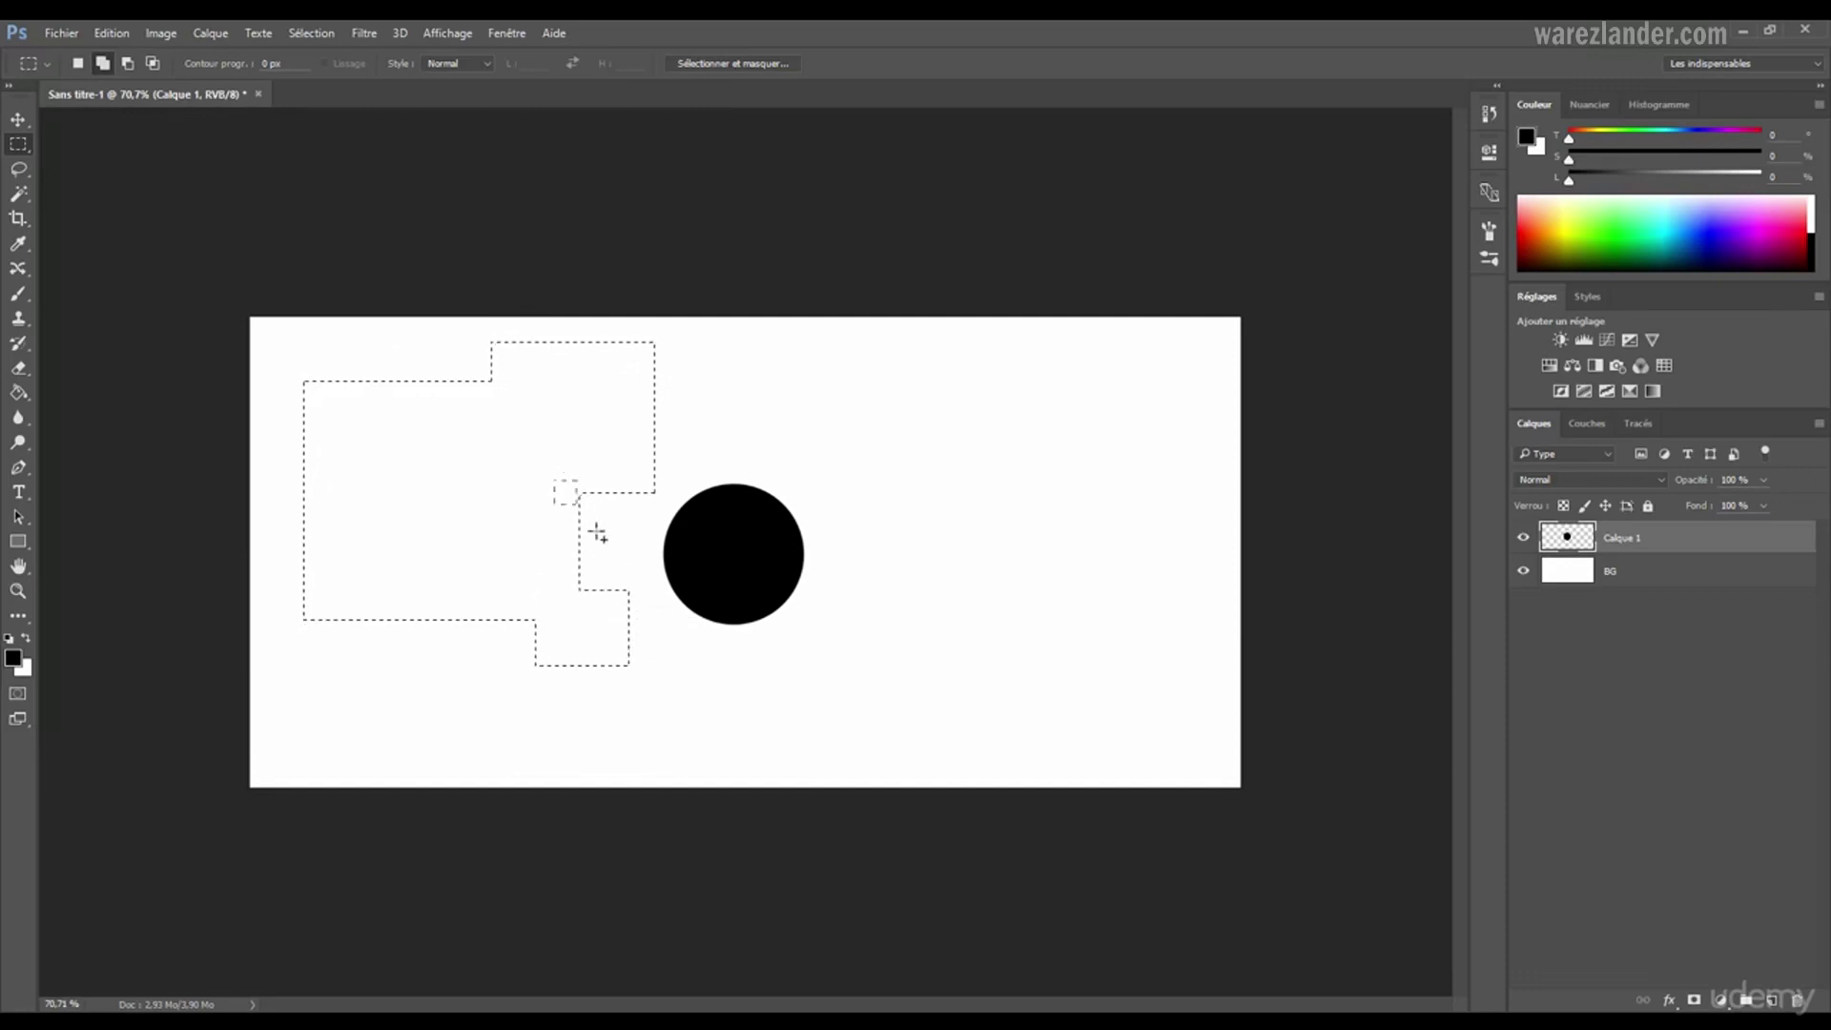
left_click_drag(704, 460, 730, 471)
left_click_drag(644, 360, 715, 400)
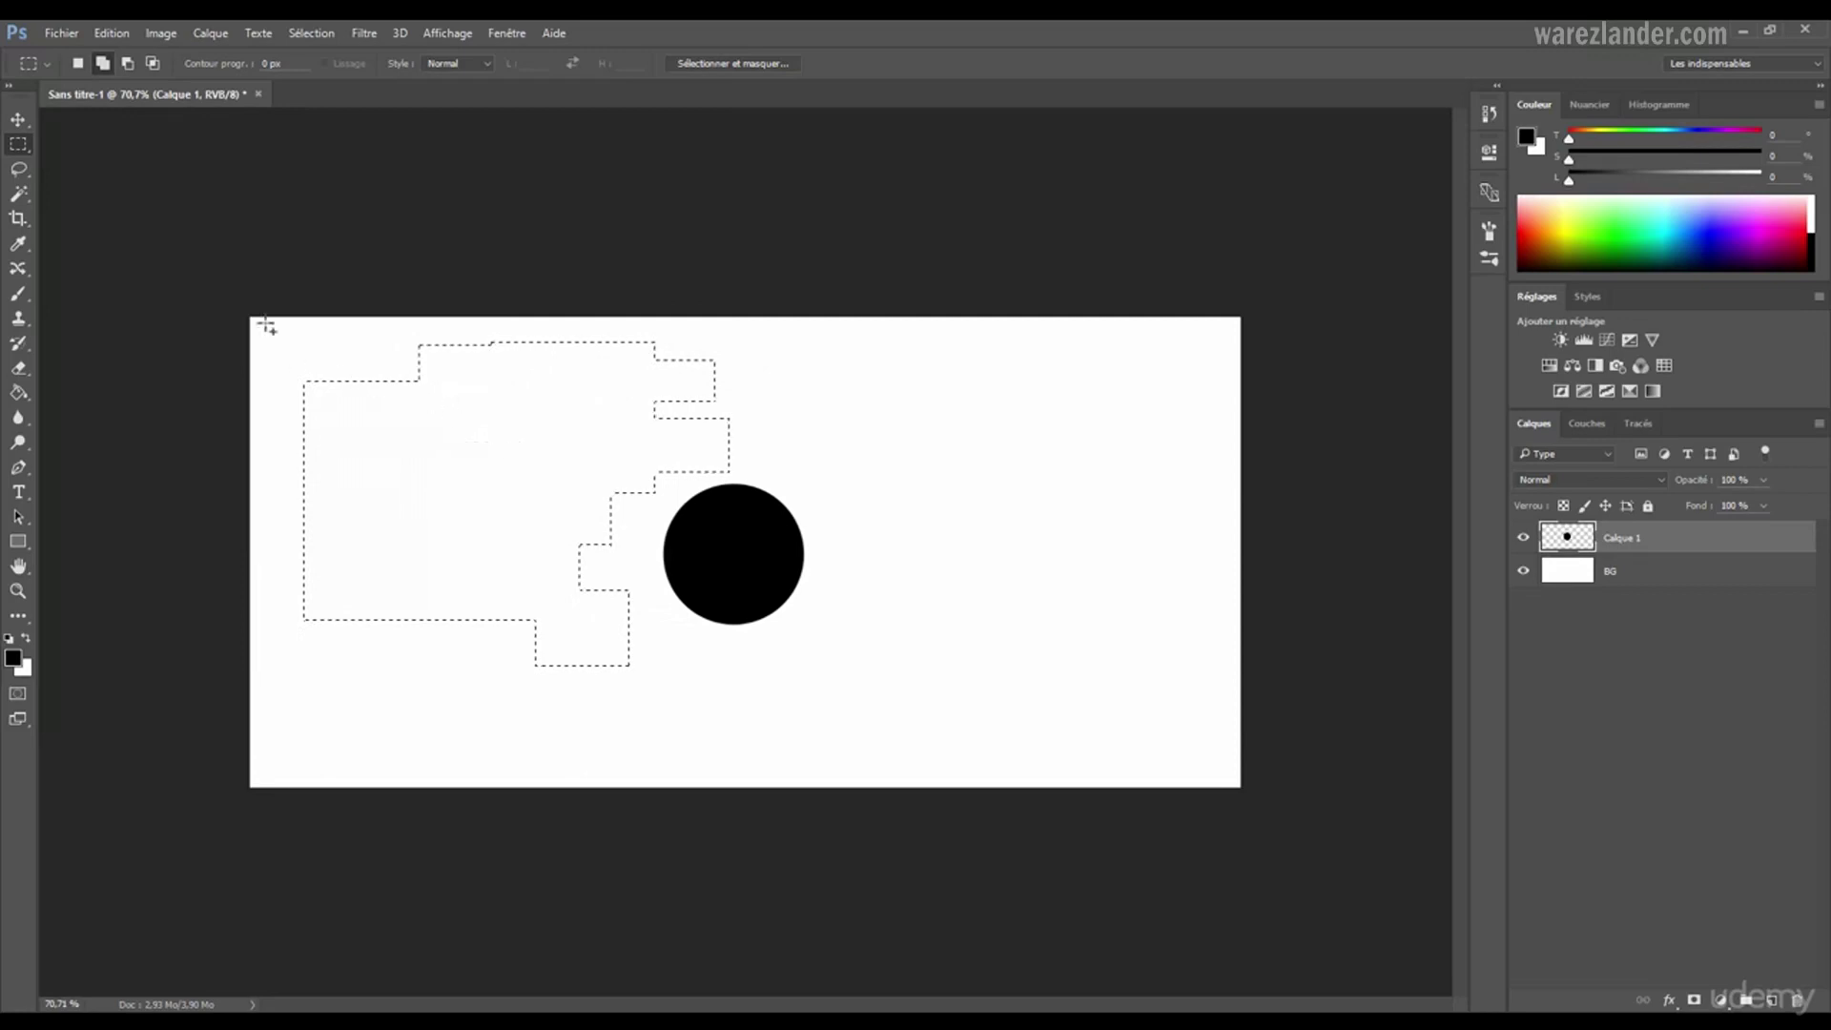
- Subtract four rectangles from the right and lower parts of the selection in subtract-from-selection mode
left_click(129, 63)
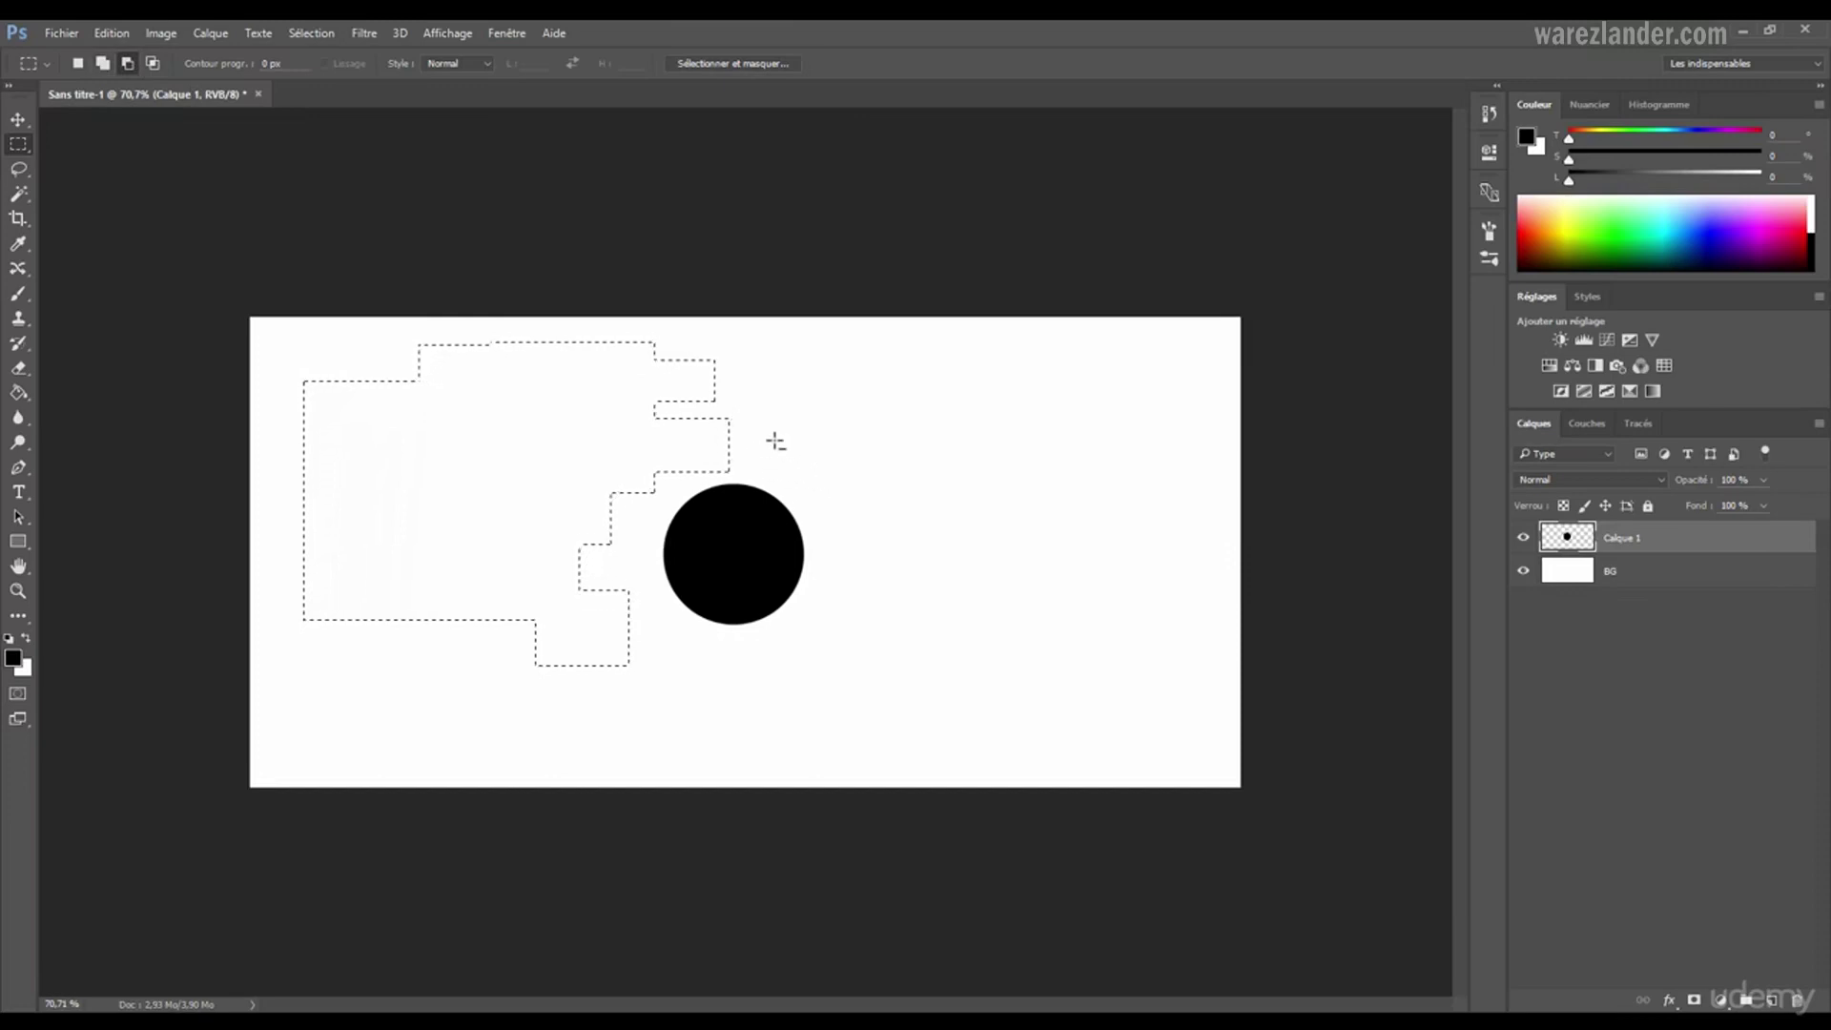
left_click_drag(796, 490, 549, 259)
left_click_drag(695, 674, 539, 443)
left_click_drag(622, 722, 271, 553)
left_click_drag(602, 624, 218, 472)
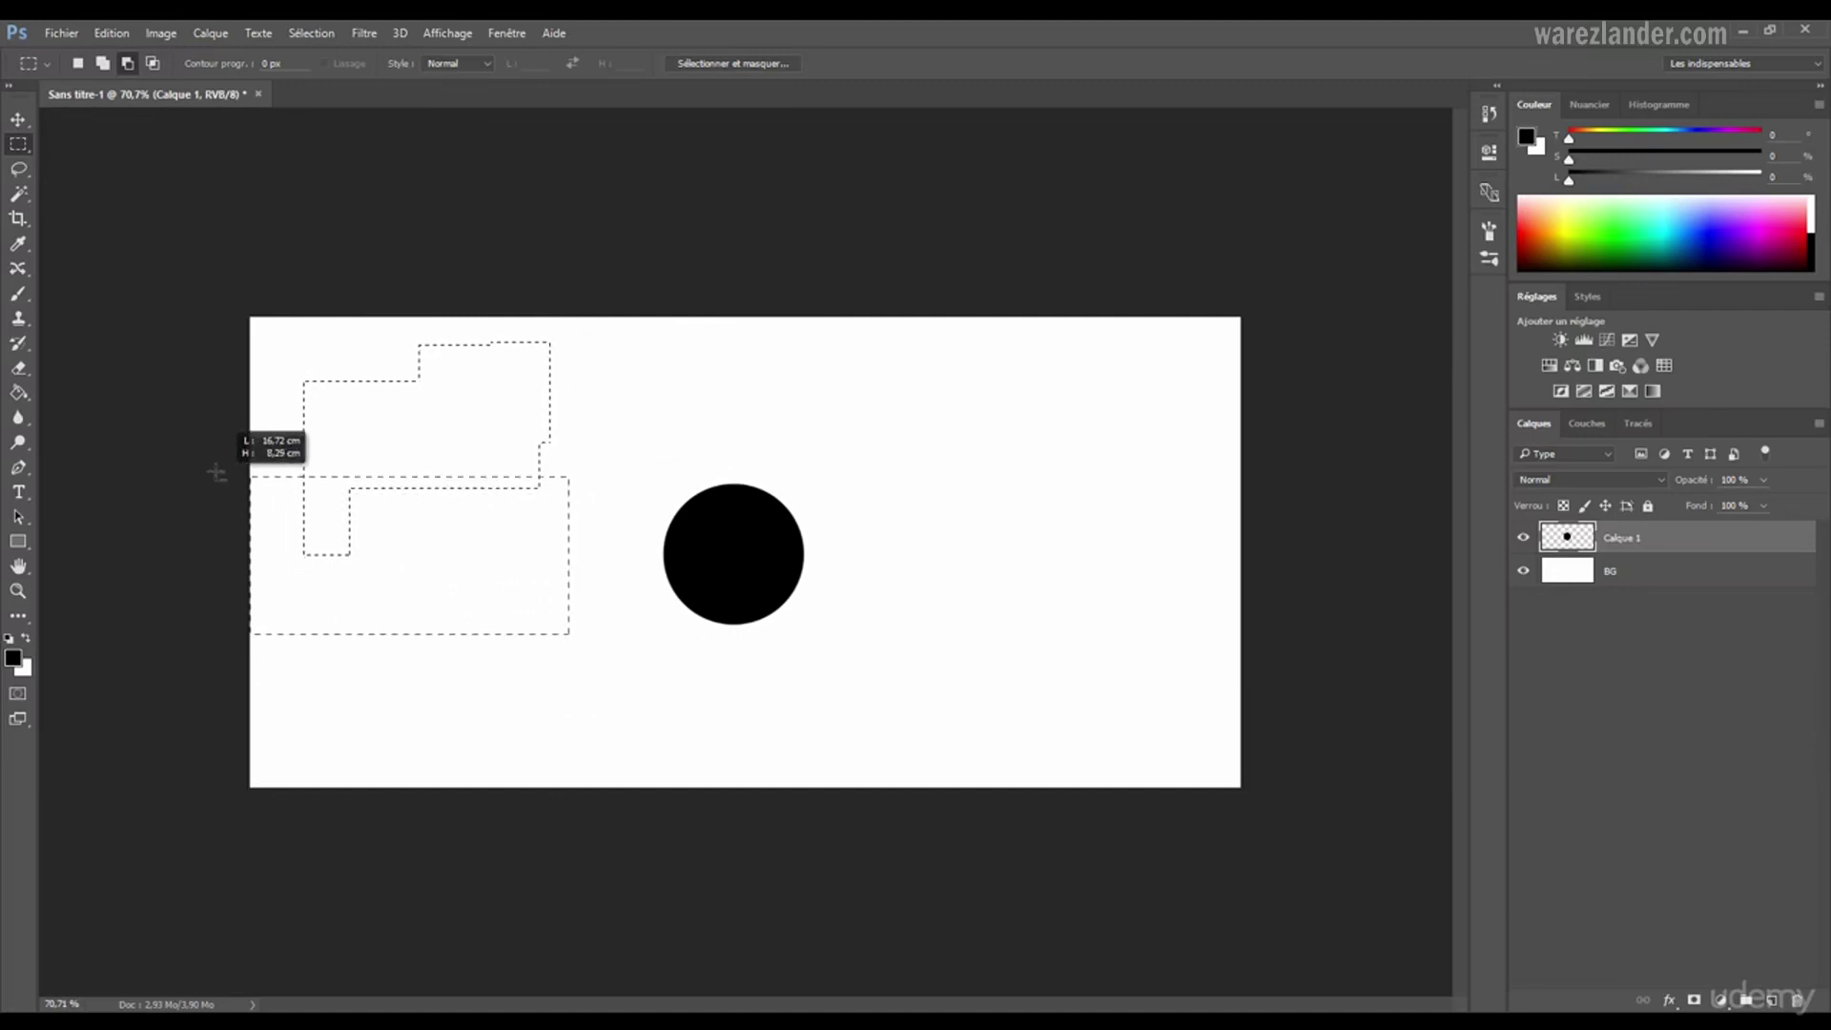
- Intersect the selection with a rectangle that trims its left and right ends
left_click(153, 63)
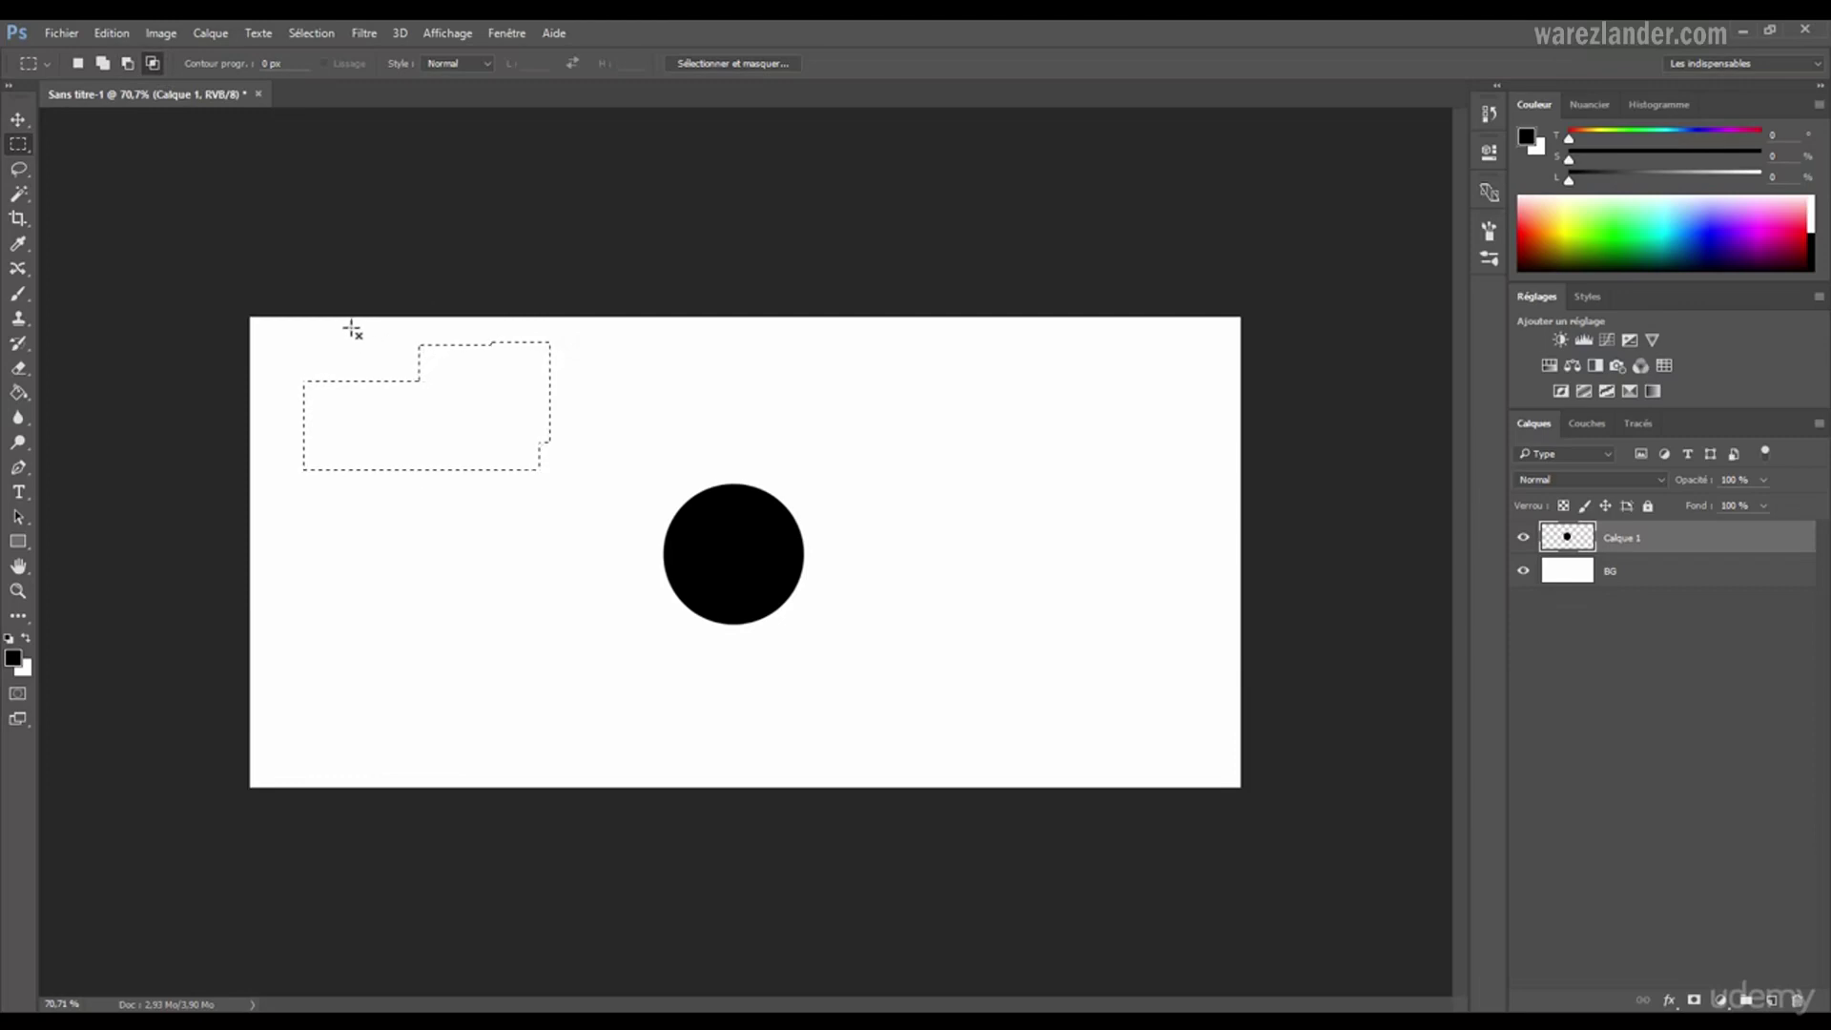
left_click_drag(347, 321, 401, 376)
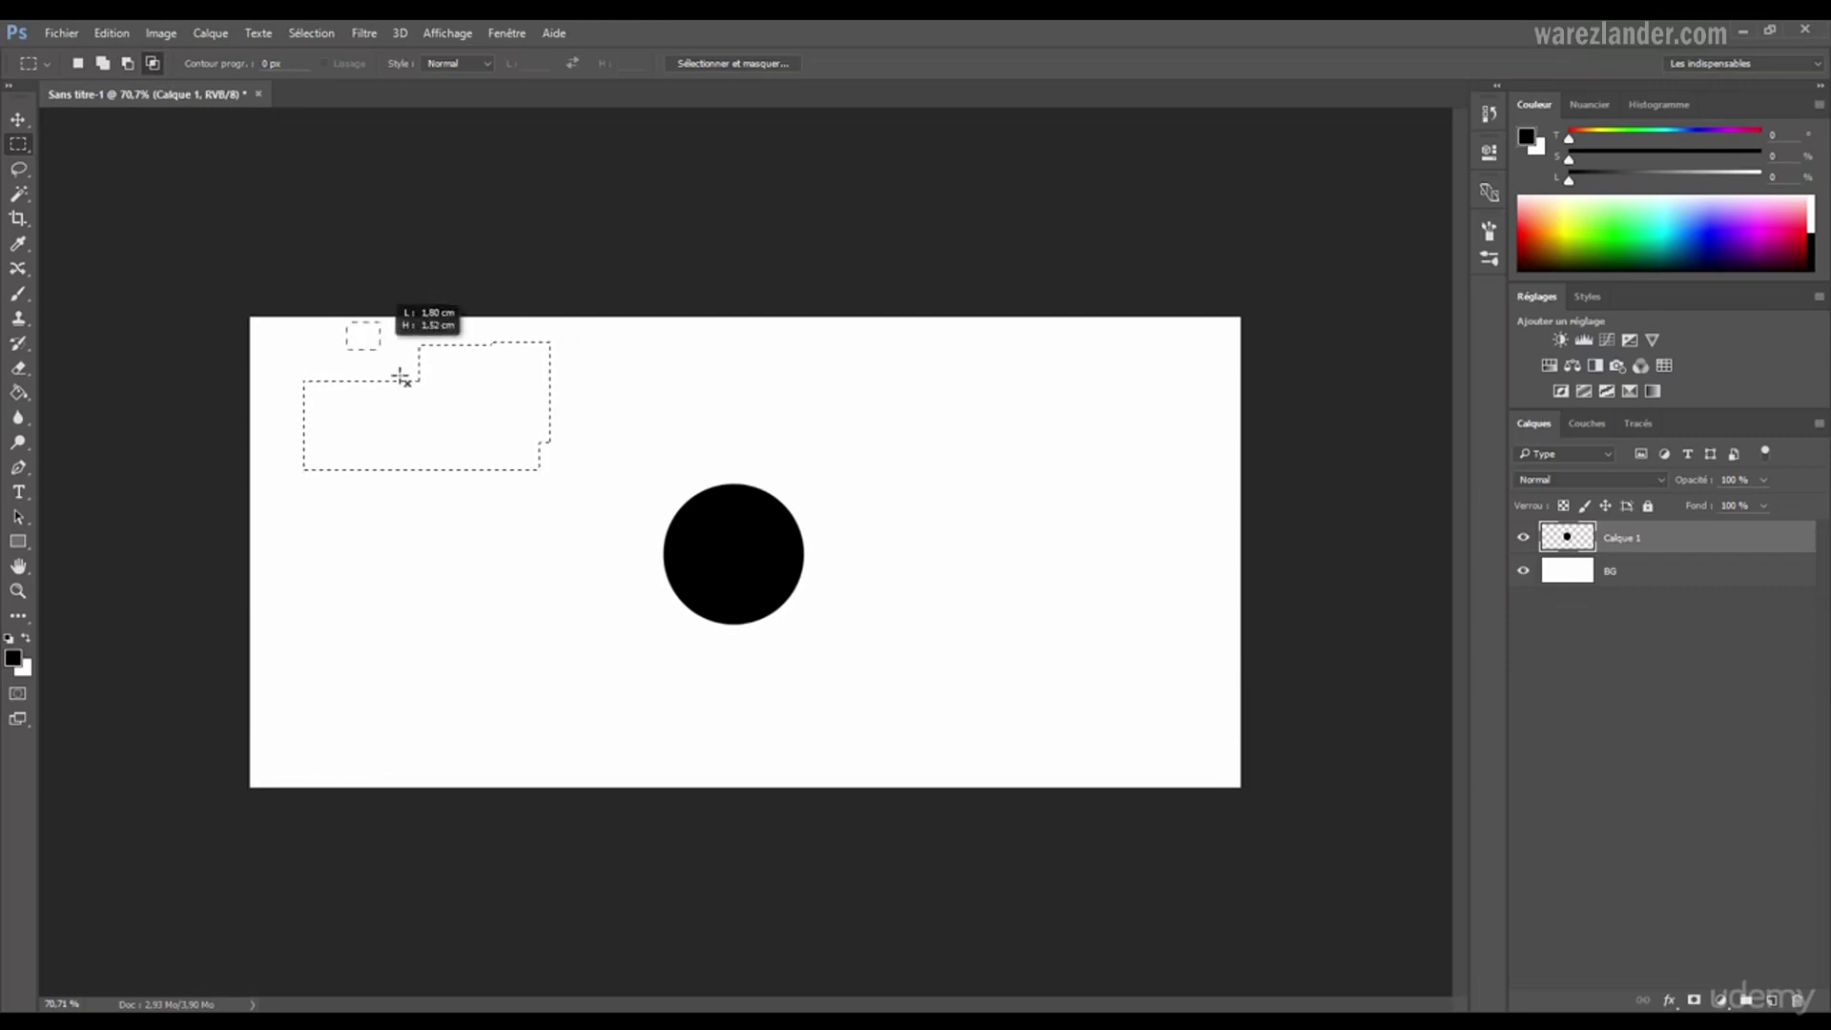
left_click_drag(470, 495, 498, 532)
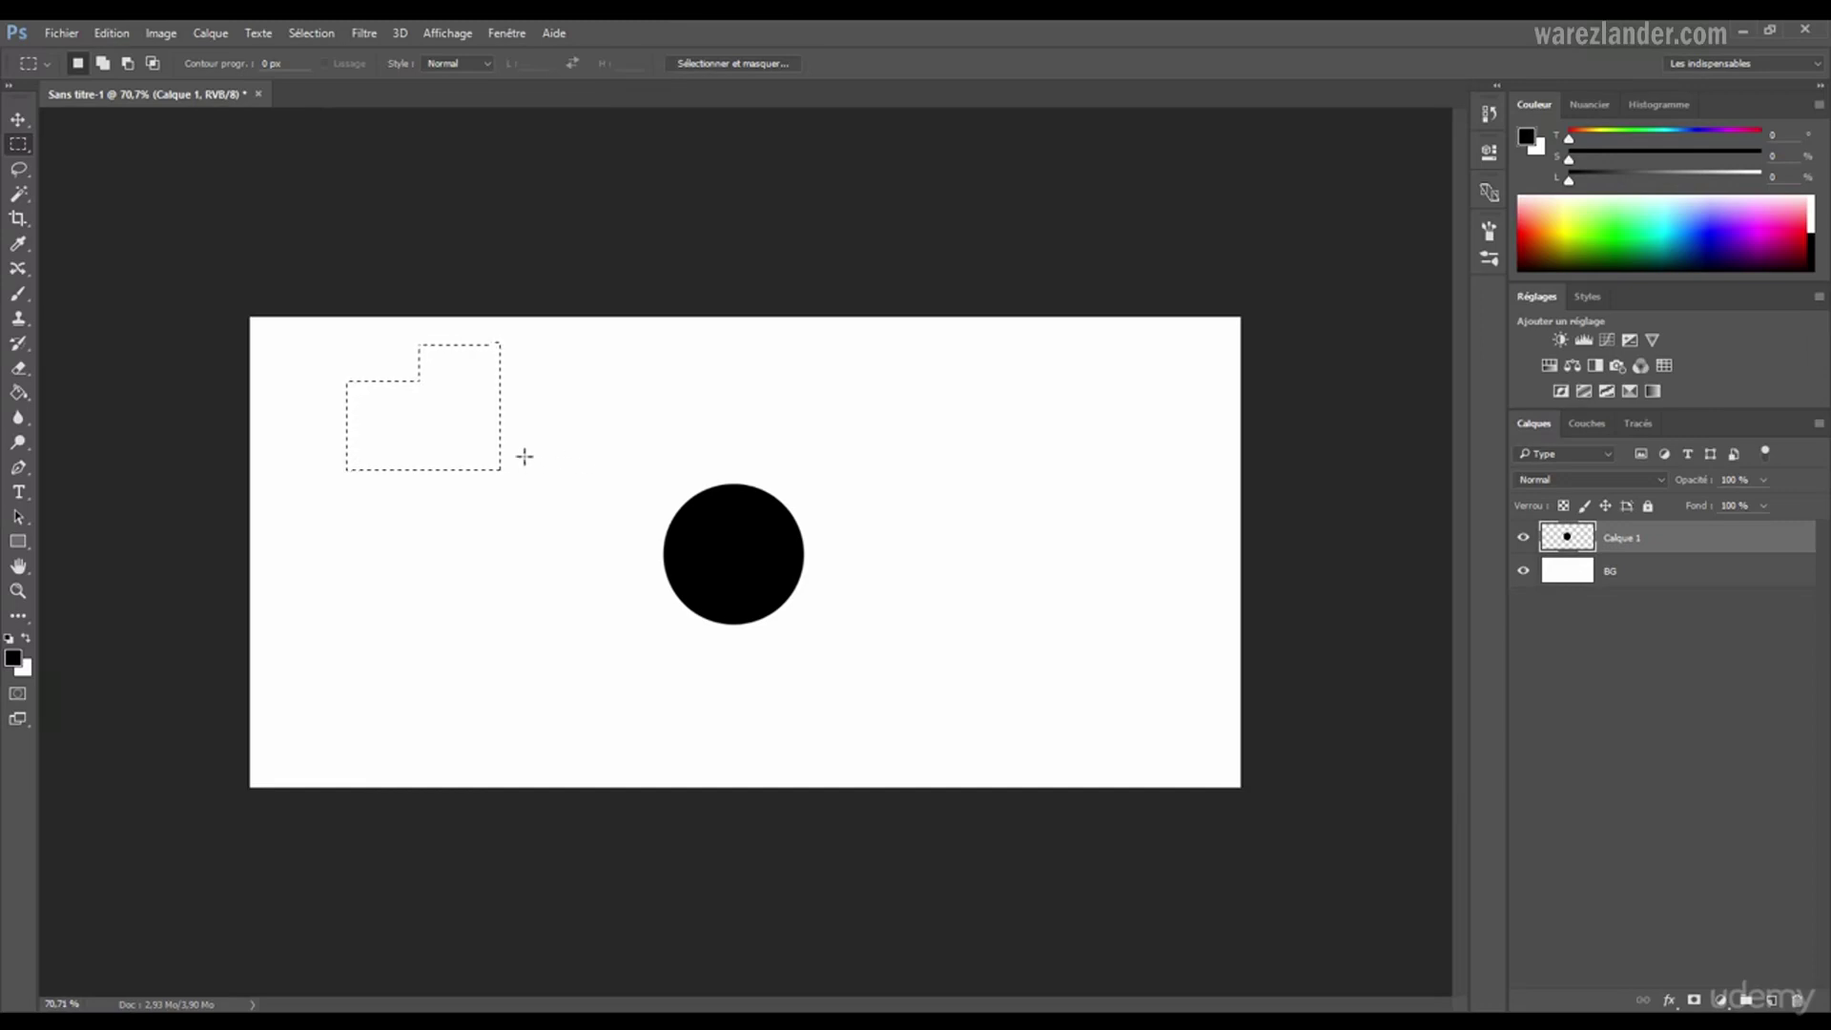
- Temporarily switch to adding and extend the selection with two rectangles at its lower right and right side
key("shift")
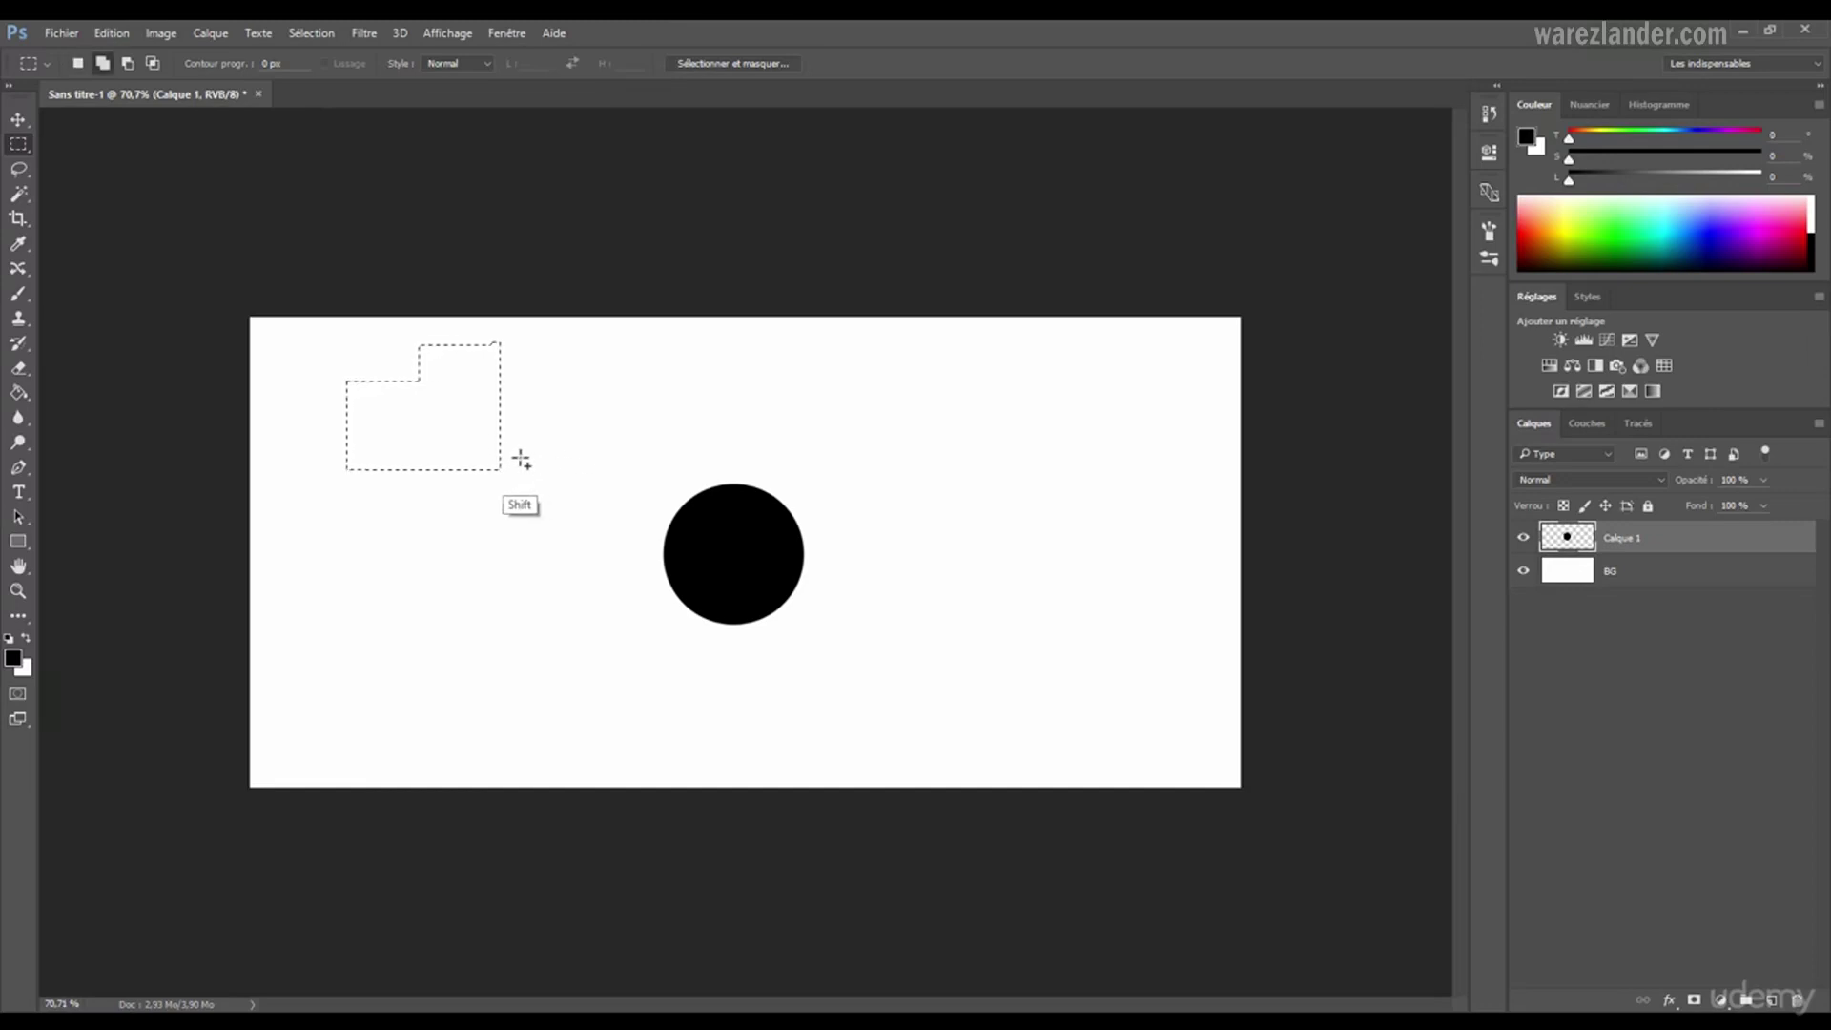
key("shift")
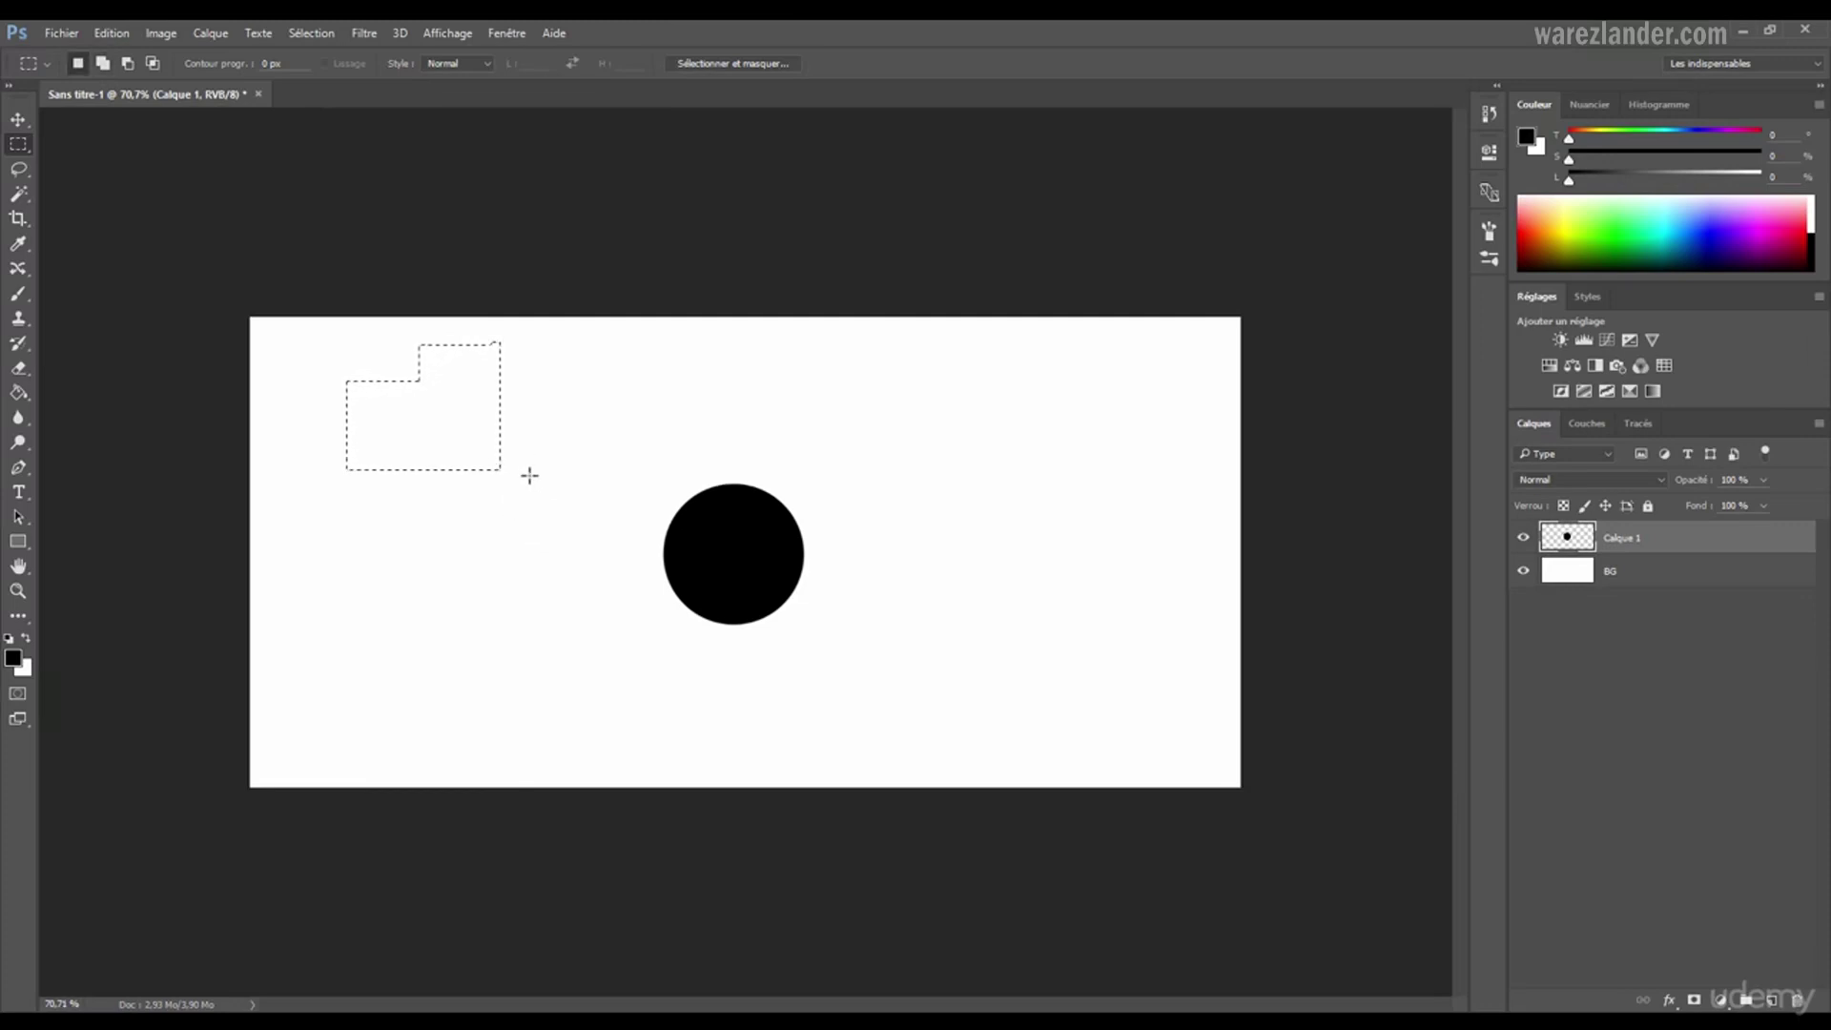
key("shift")
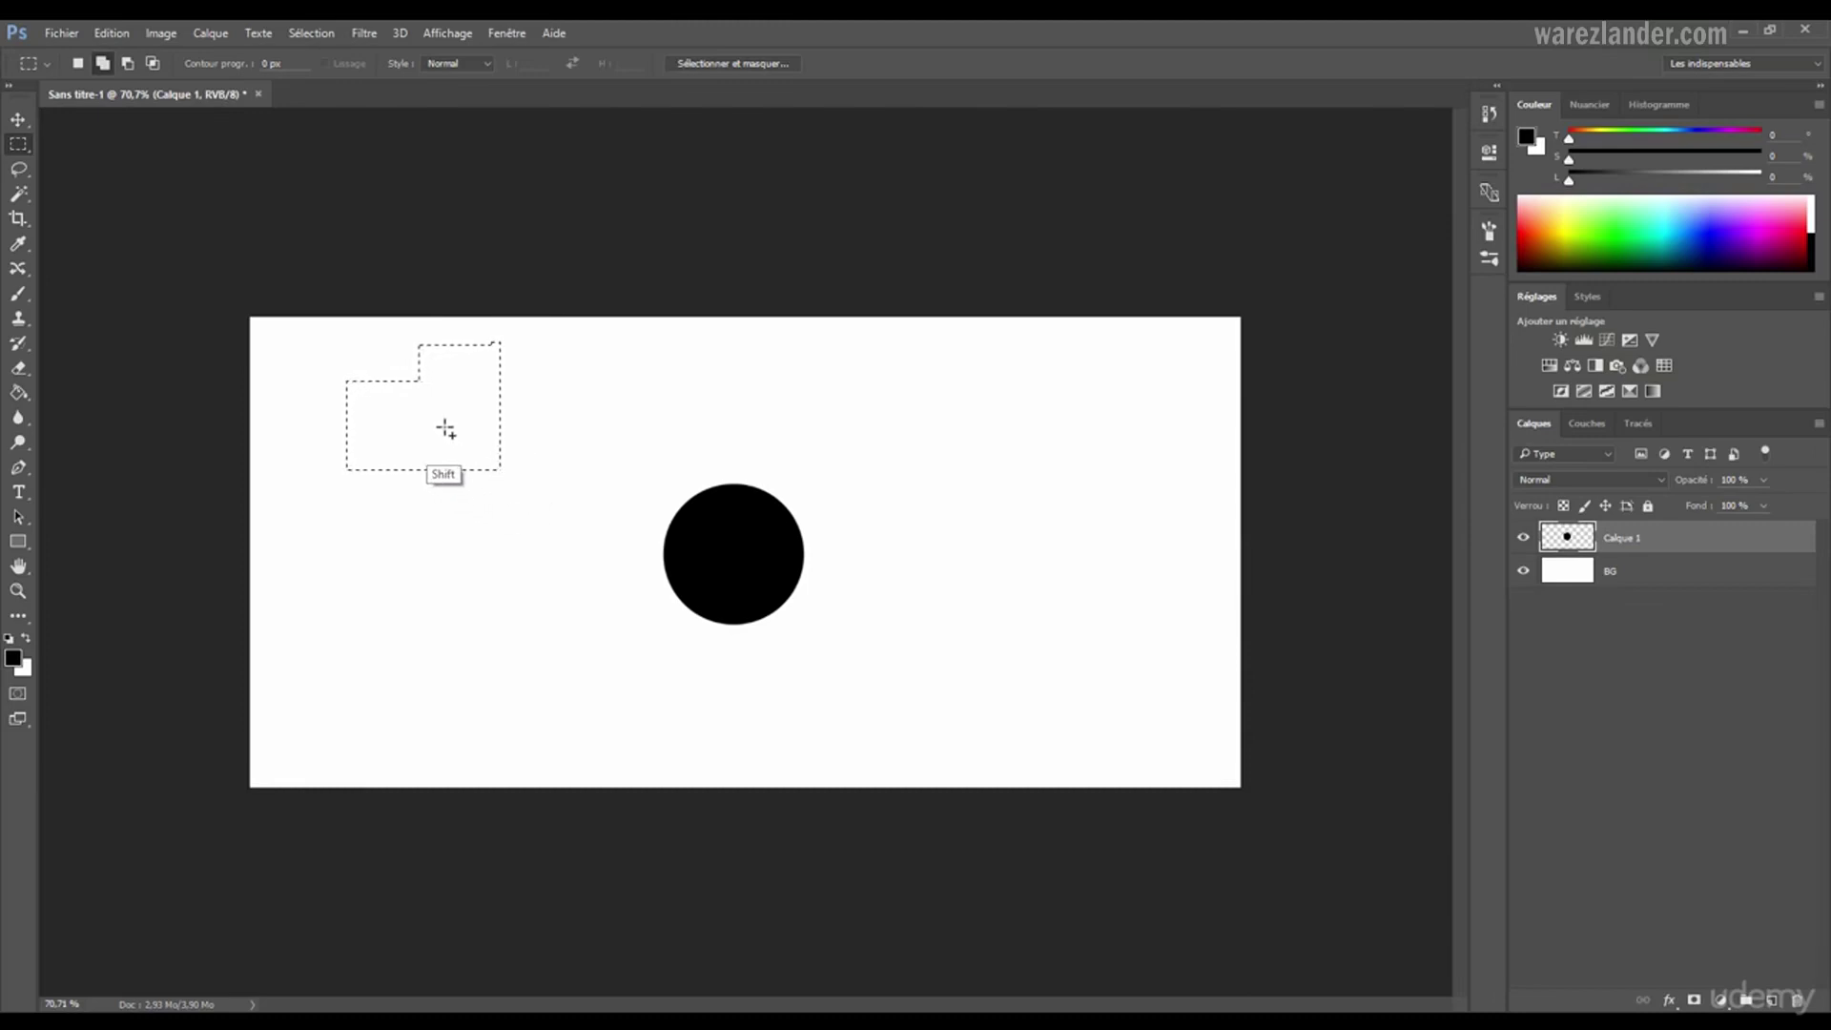
left_click_drag(512, 475, 591, 574)
left_click_drag(539, 389, 652, 485)
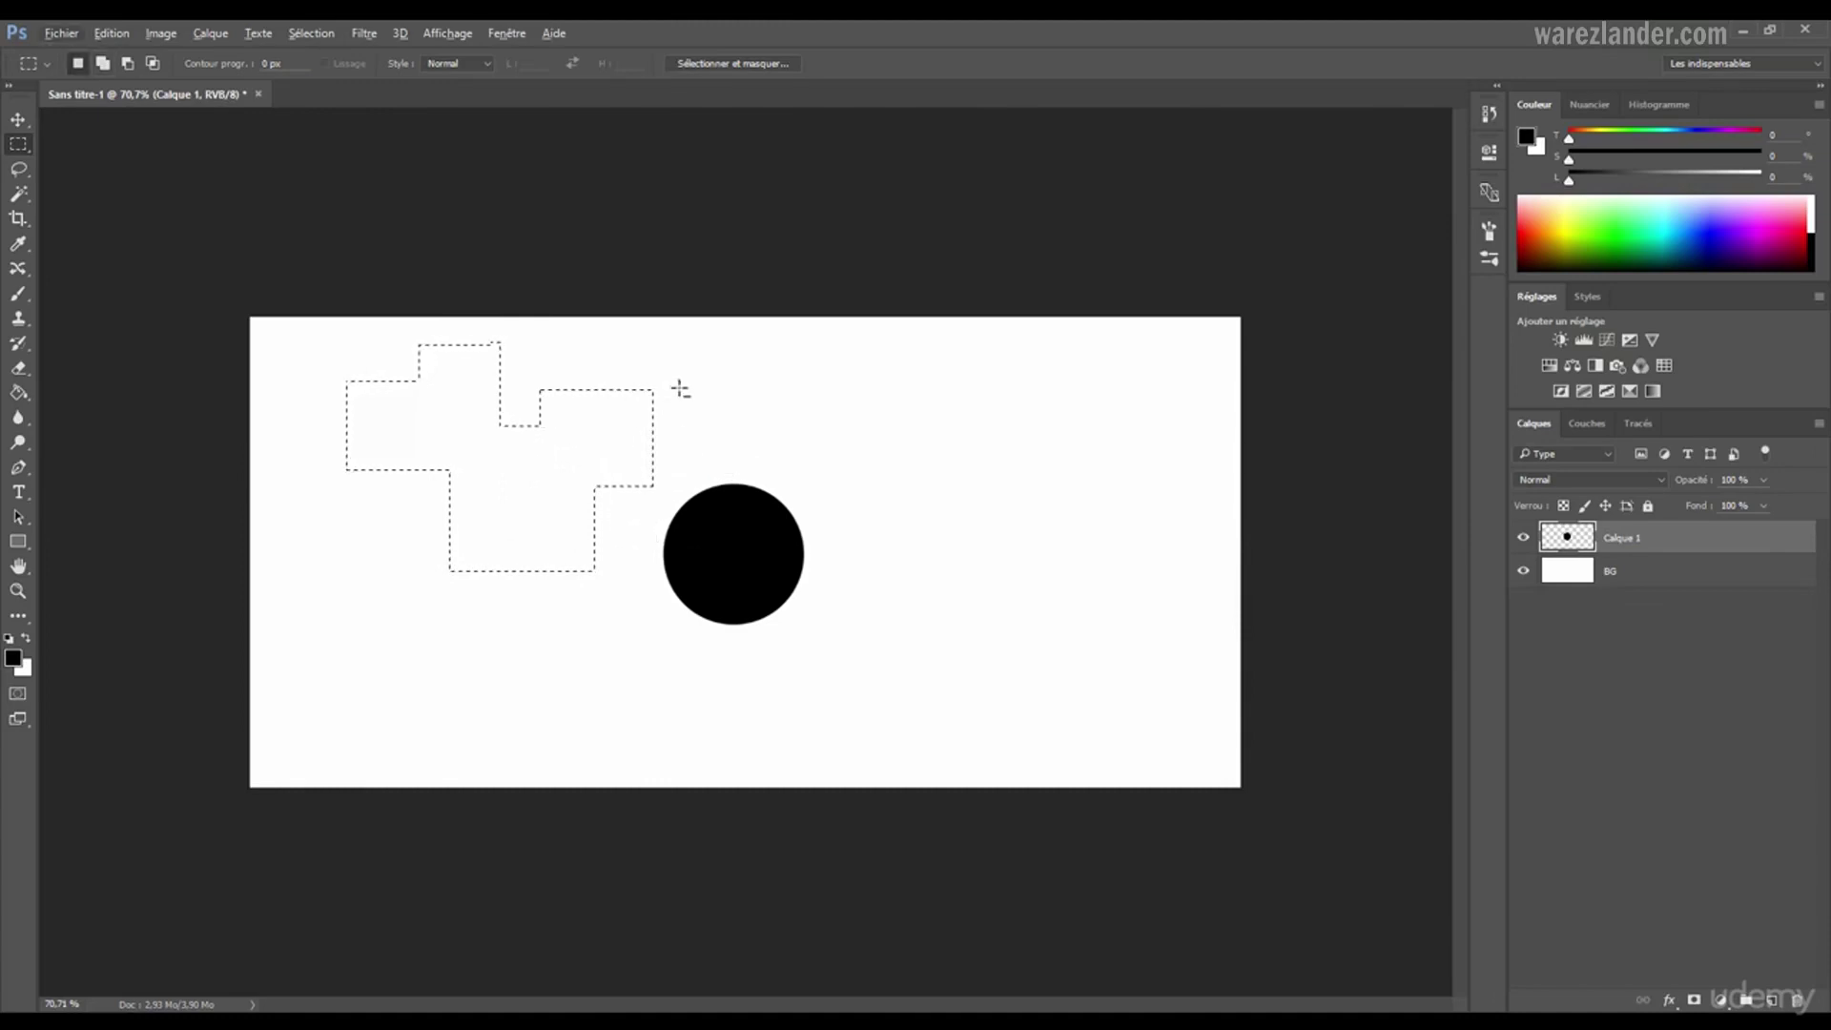
- Temporarily switch to subtracting and cut three rectangles from the right side of the selection
key("alt")
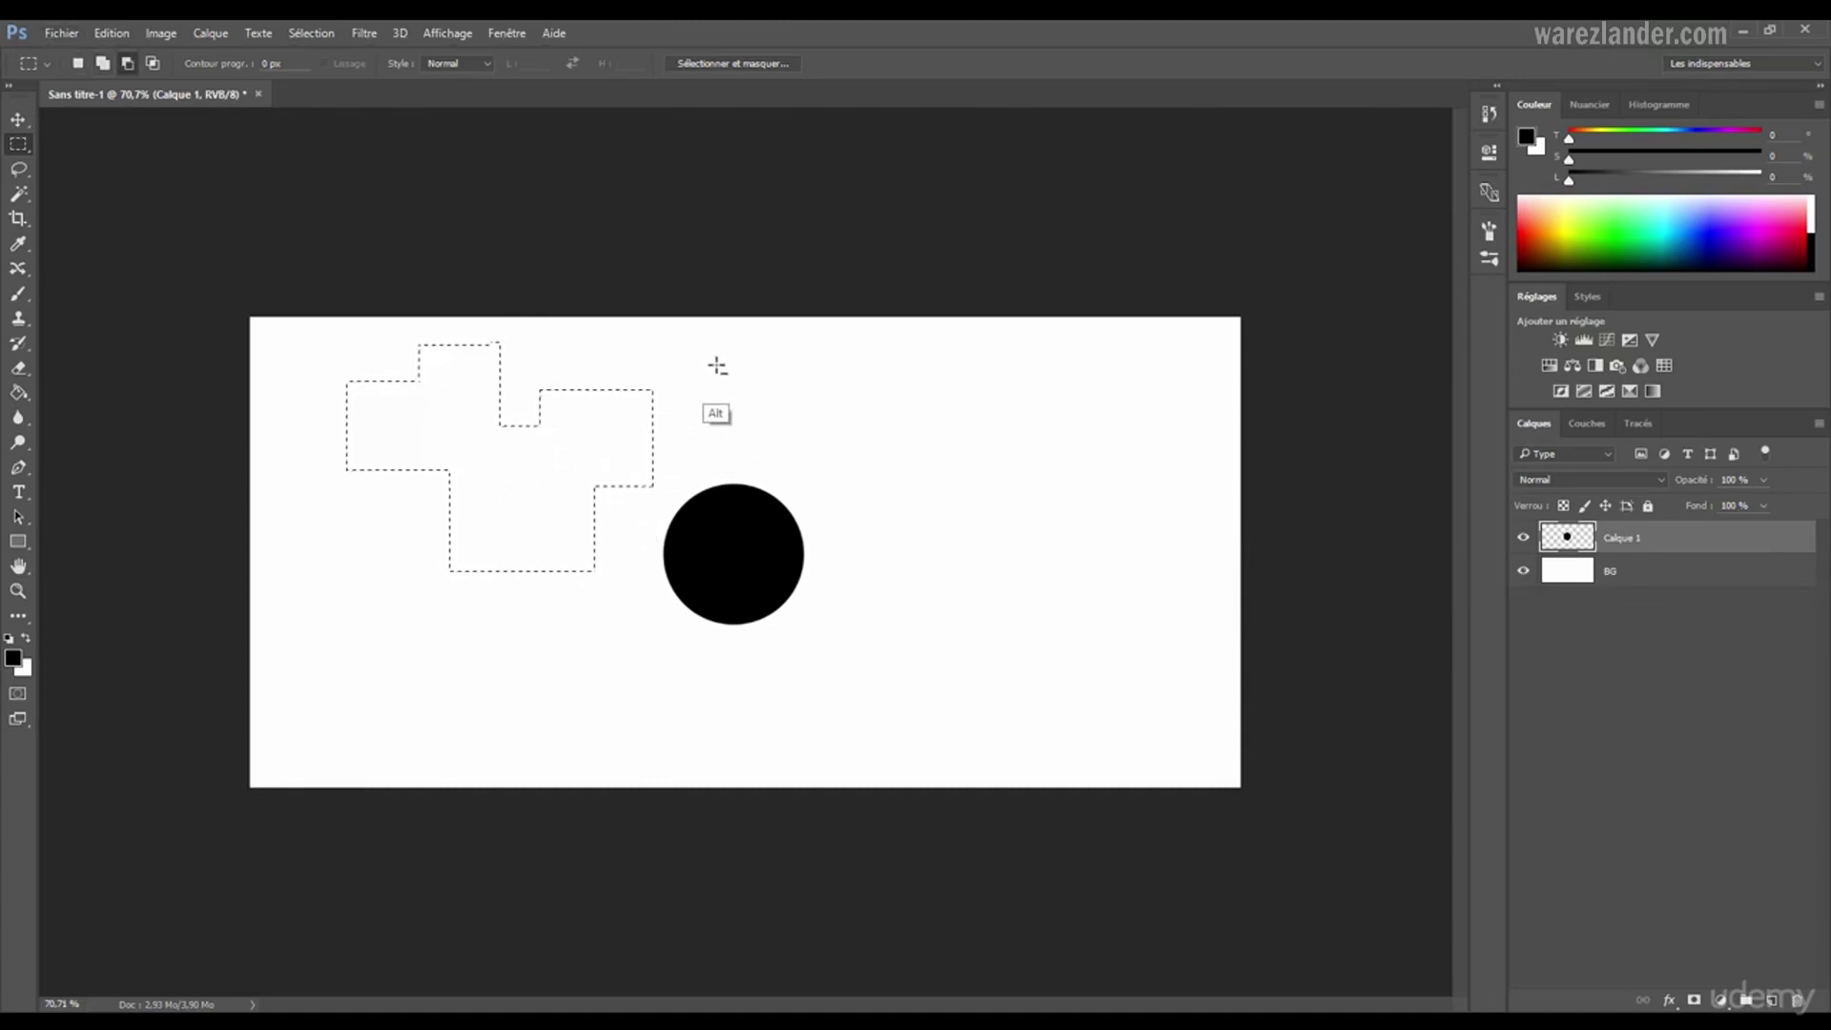
left_click_drag(724, 355, 605, 442)
left_click_drag(736, 630, 534, 443)
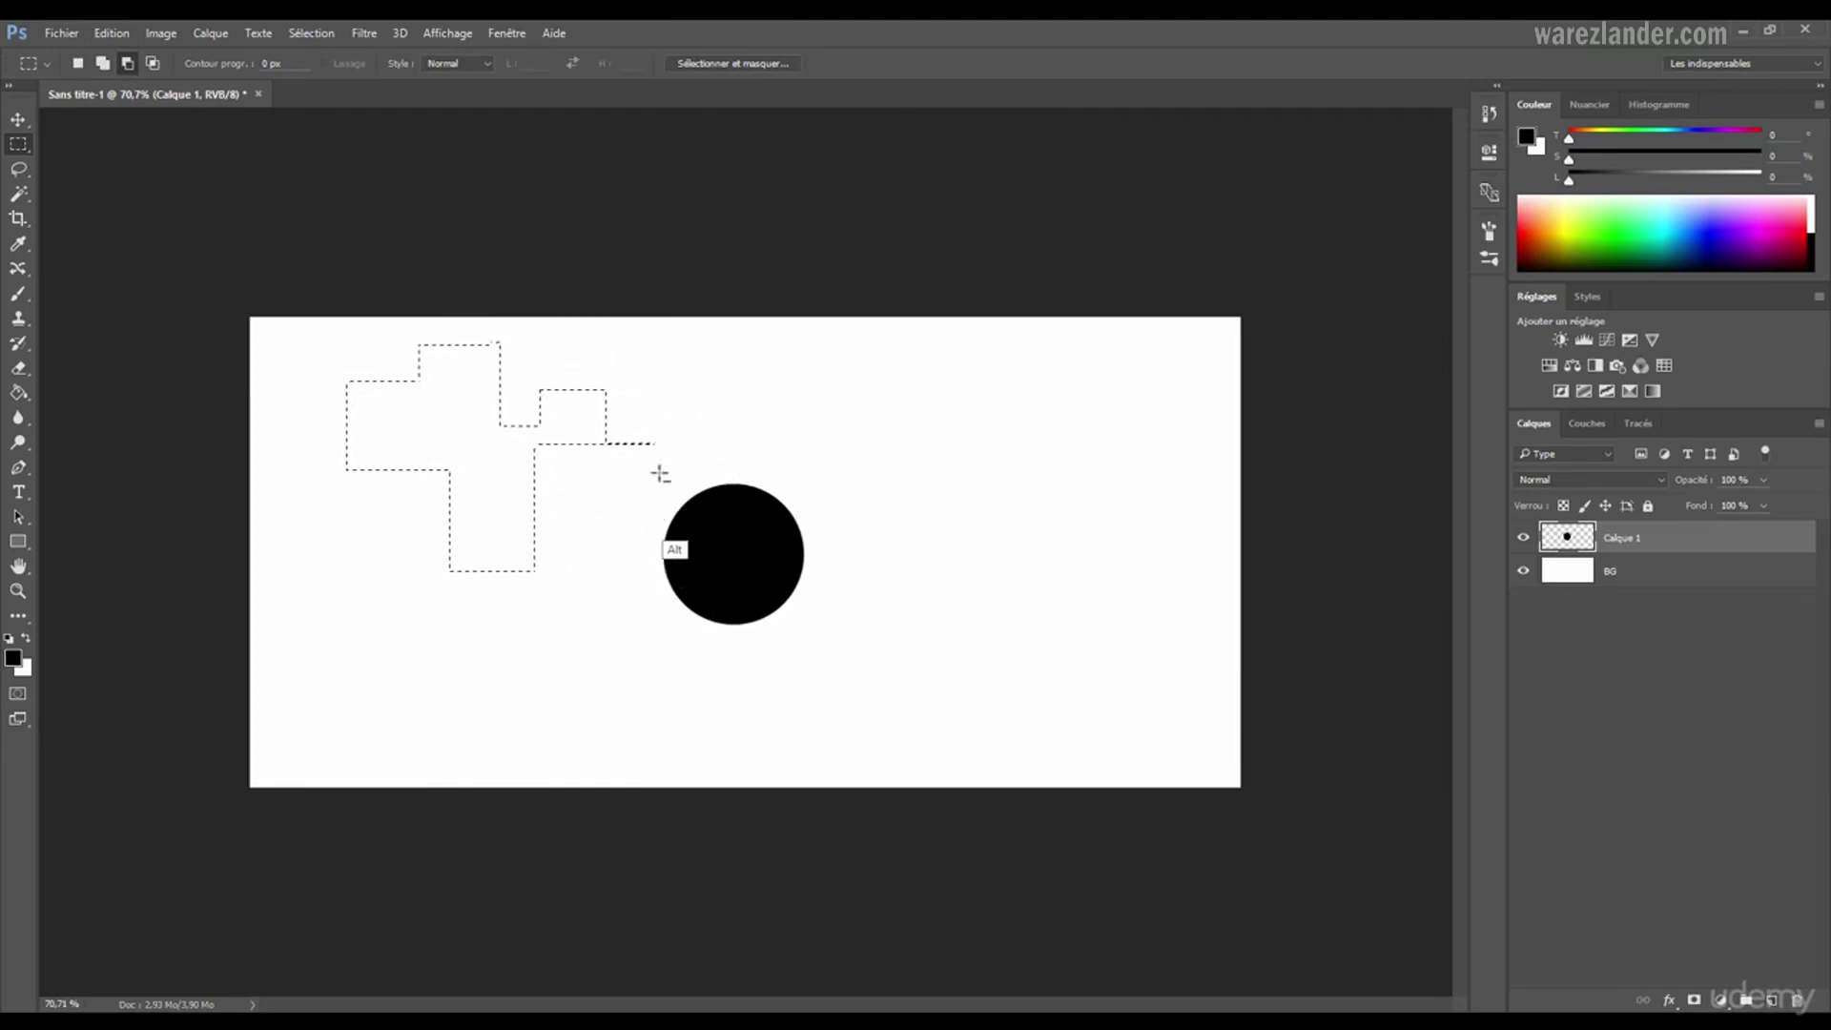
left_click_drag(560, 383, 658, 452)
- Temporarily switch to intersecting and keep only the part of the selection inside a rectangle that trims its upper and lower ends
key("shift")
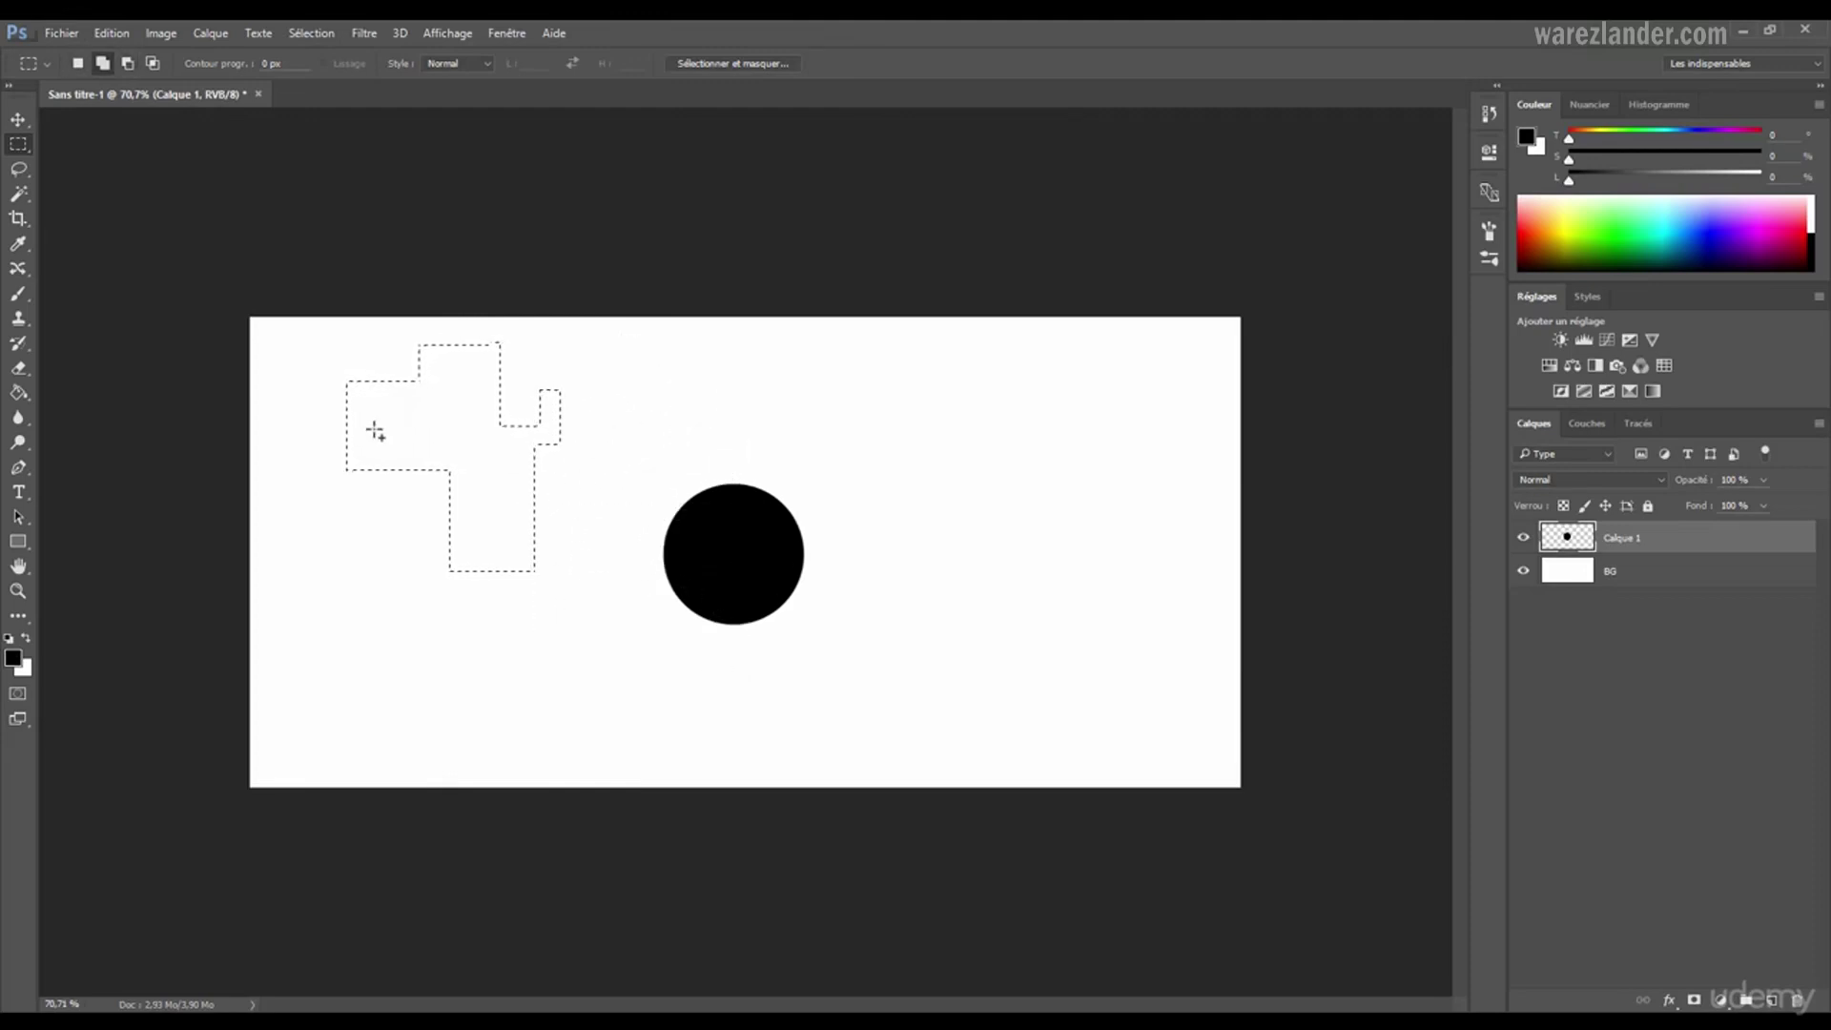
key("alt")
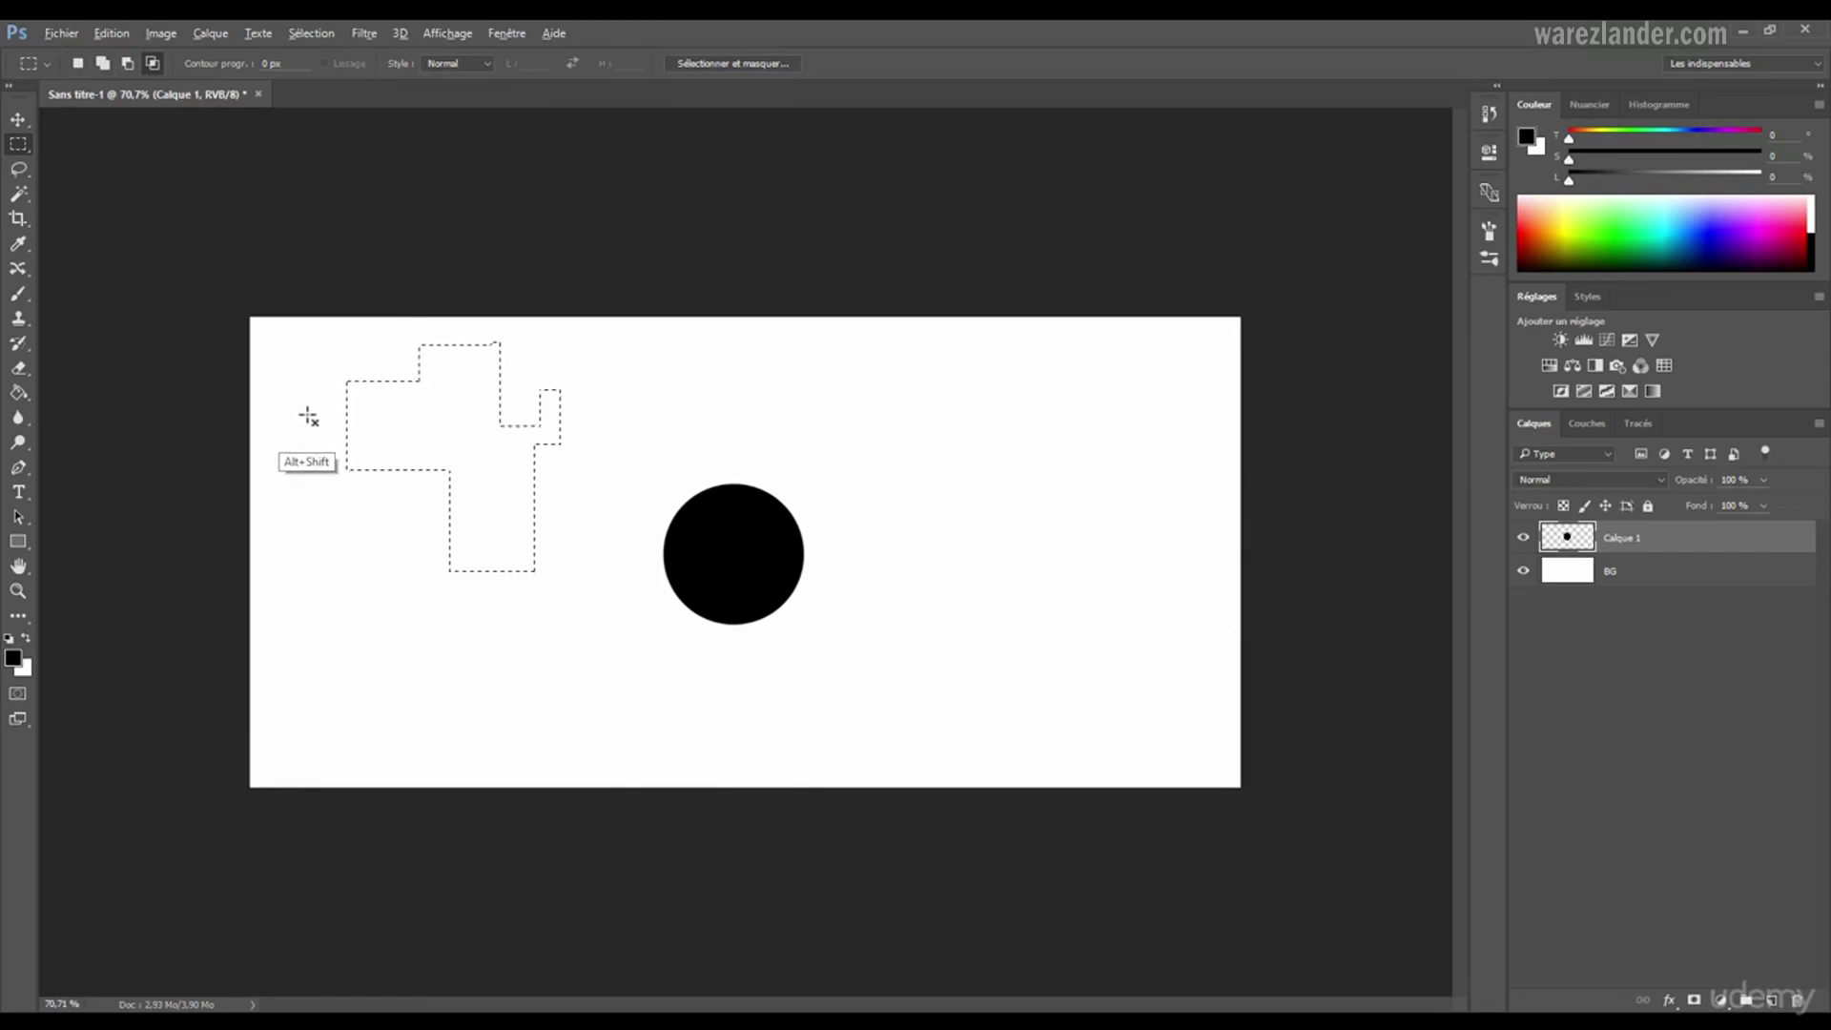
left_click_drag(527, 515, 593, 536)
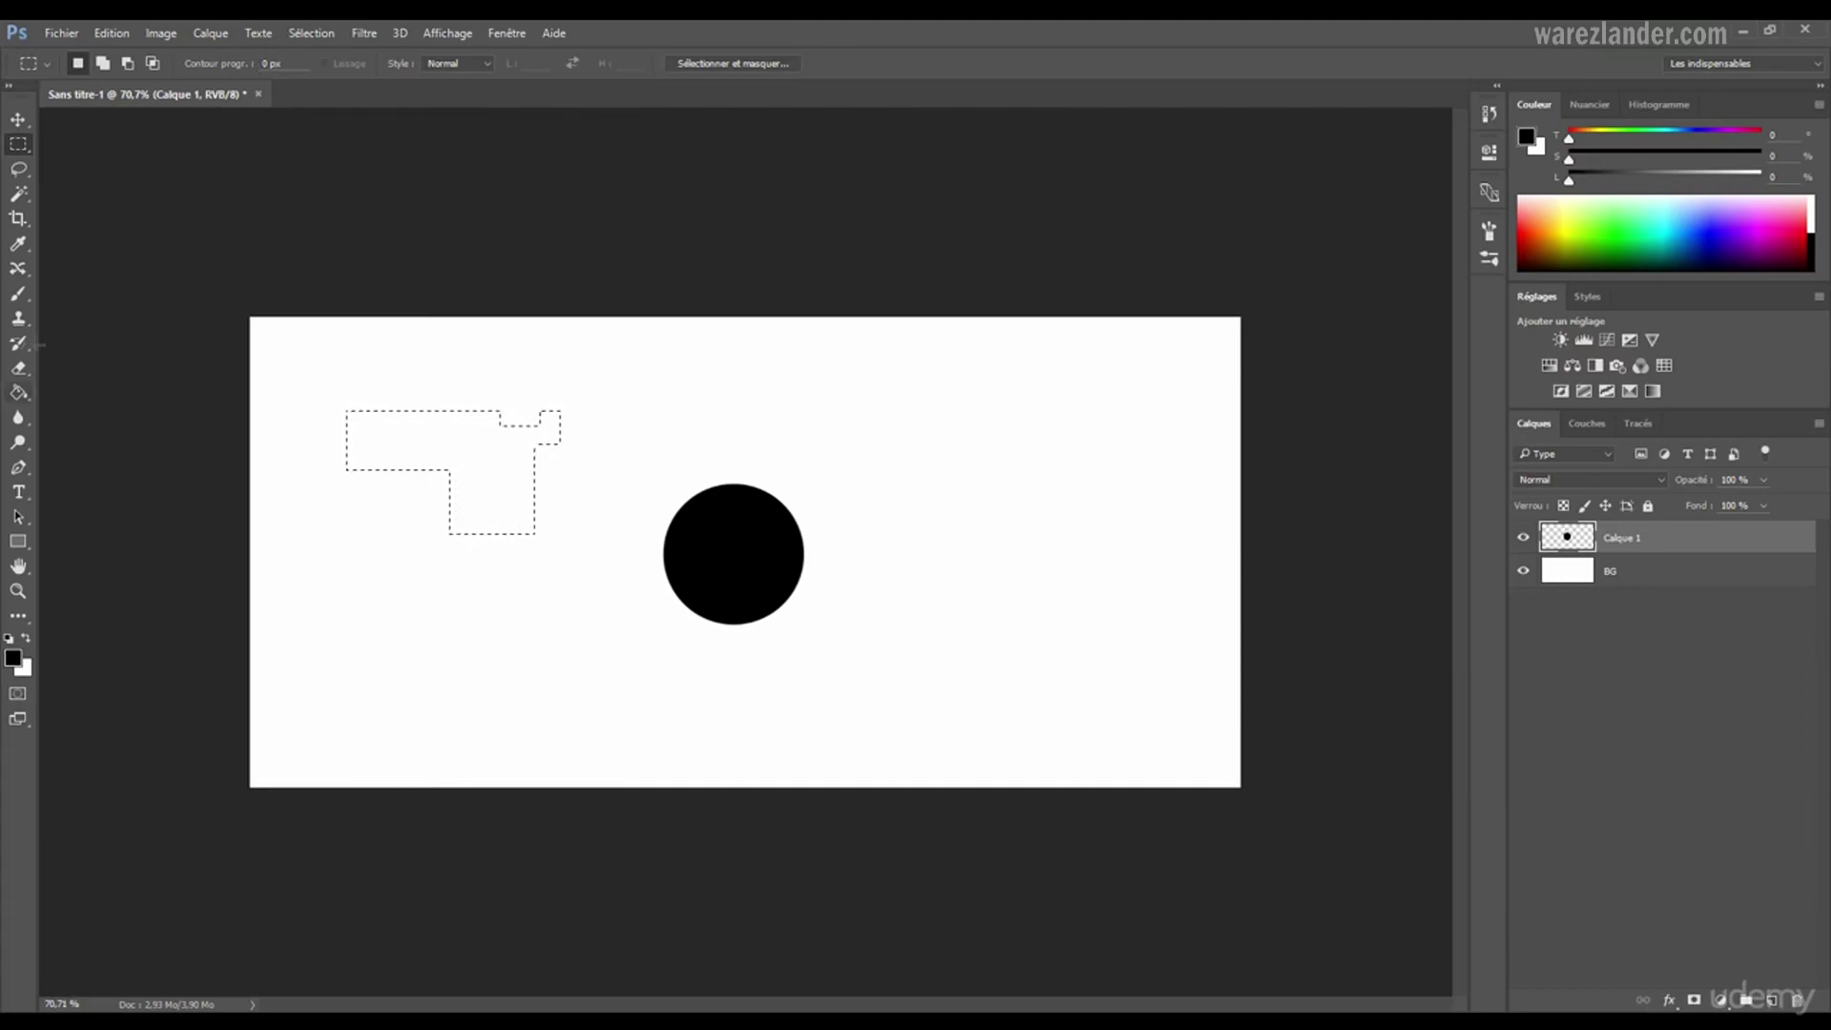
- Fill the irregular selection with black using the Paint Bucket, inspect its edges up close and undo the fill
key("g")
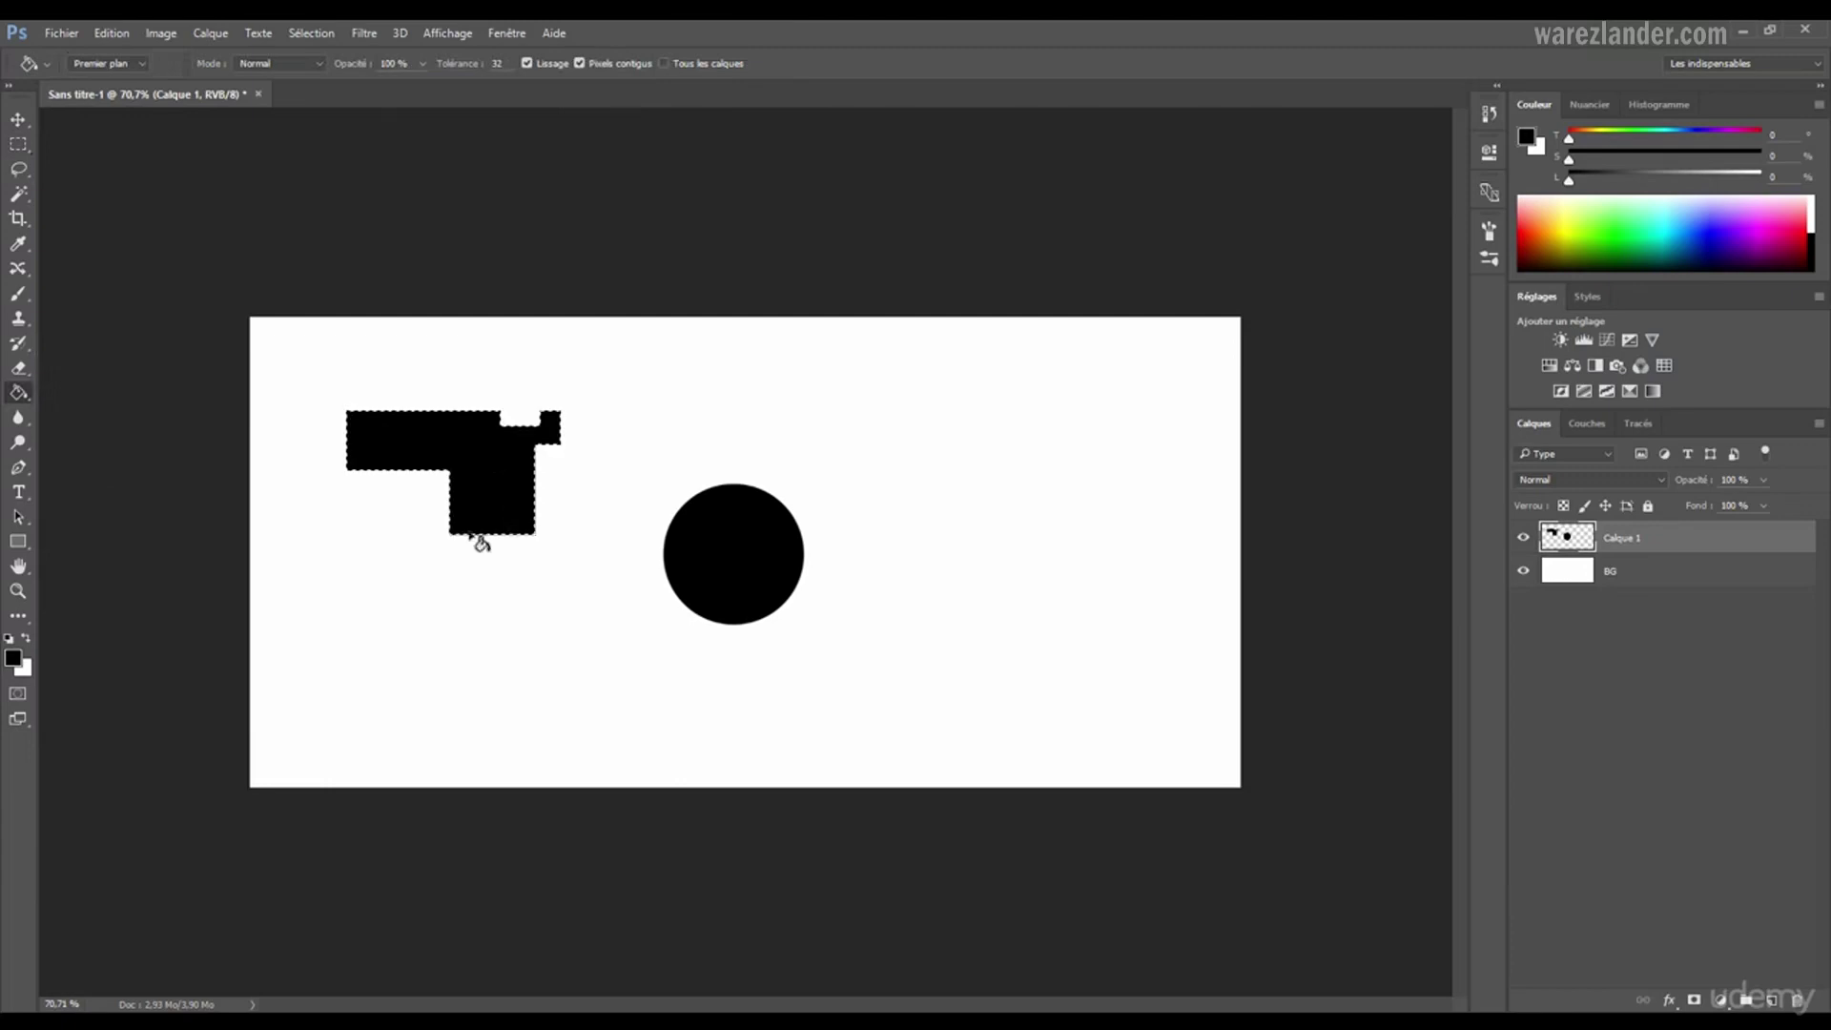
left_click_drag(499, 429, 749, 438)
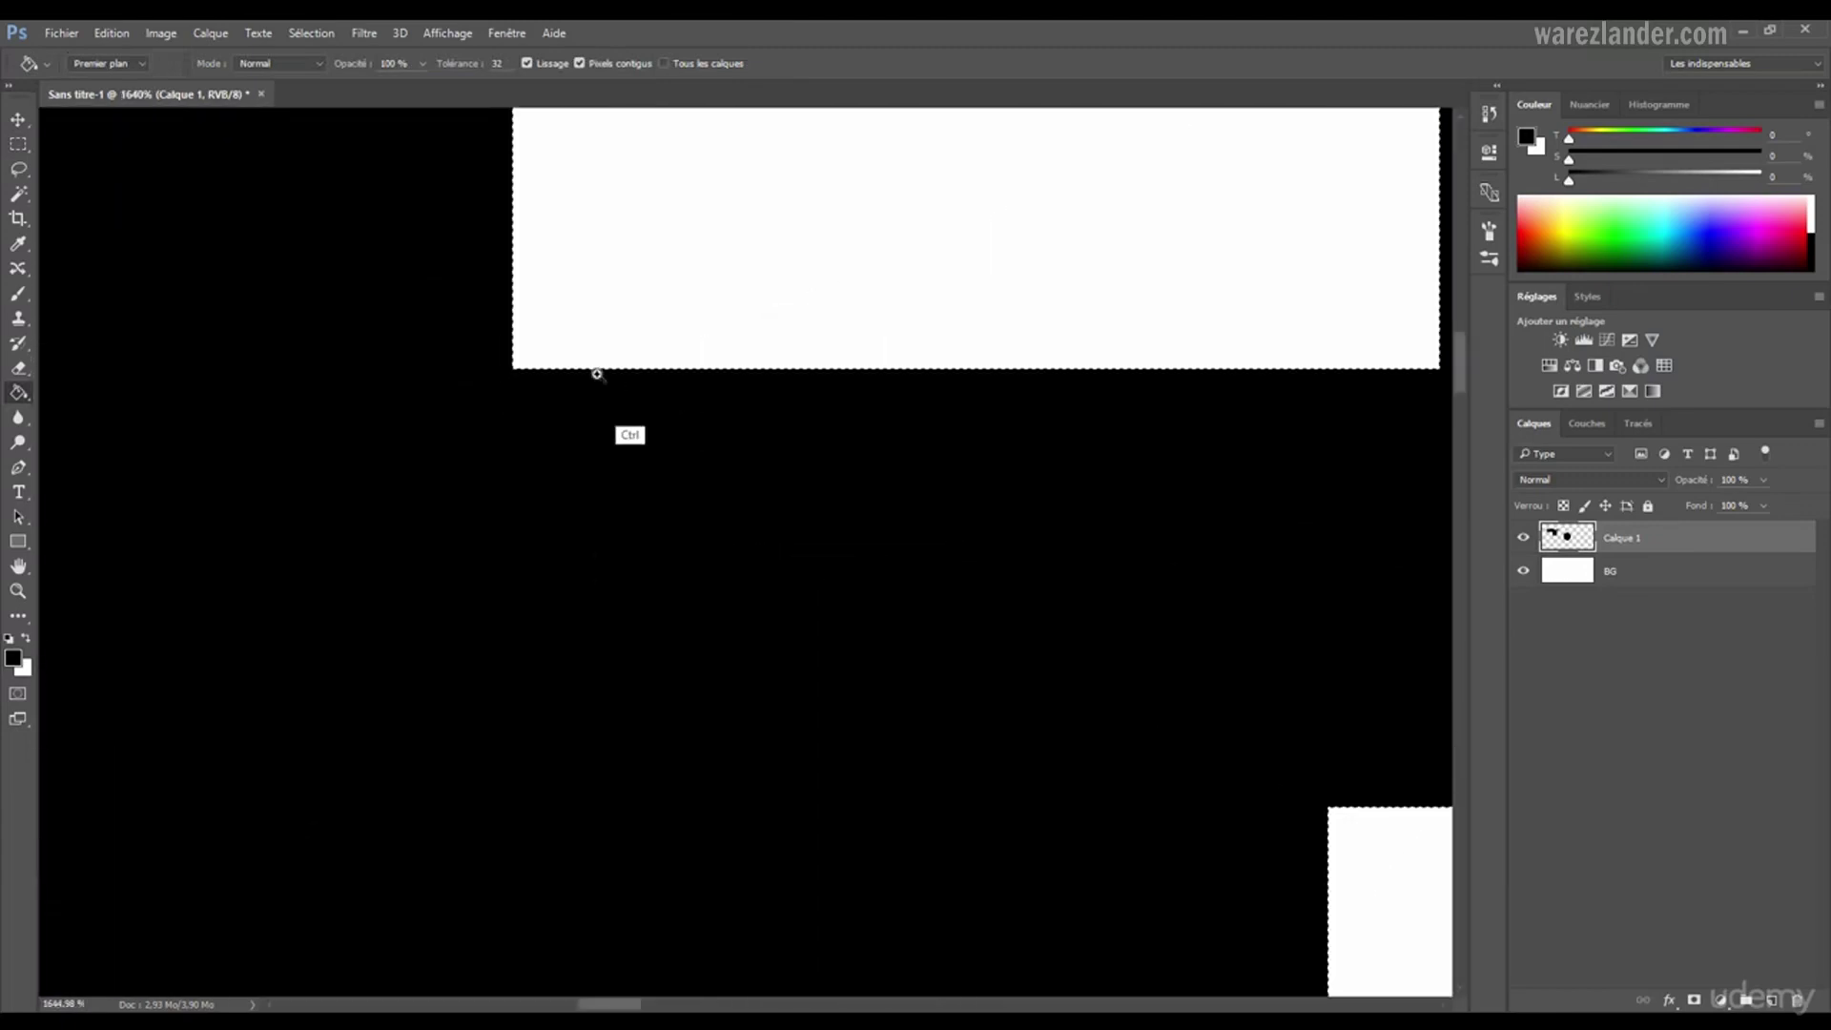
left_click_drag(499, 353, 654, 376)
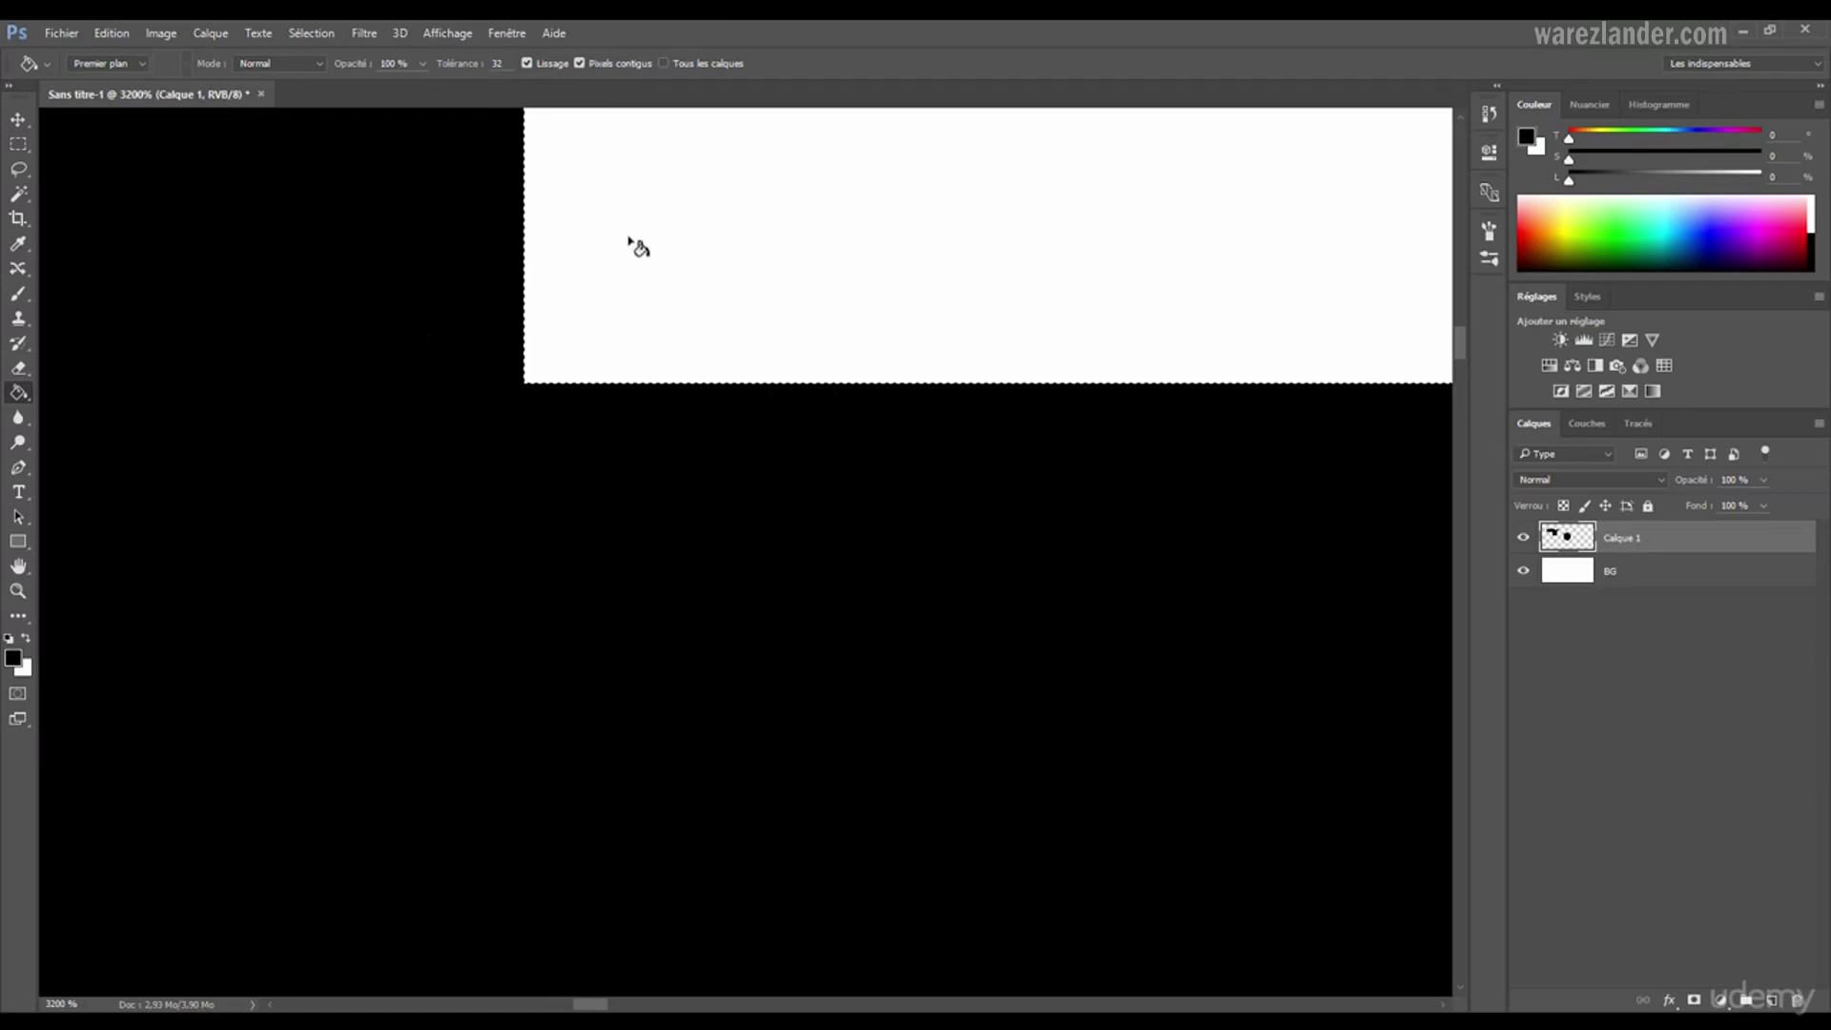
left_click_drag(634, 267, 204, 294)
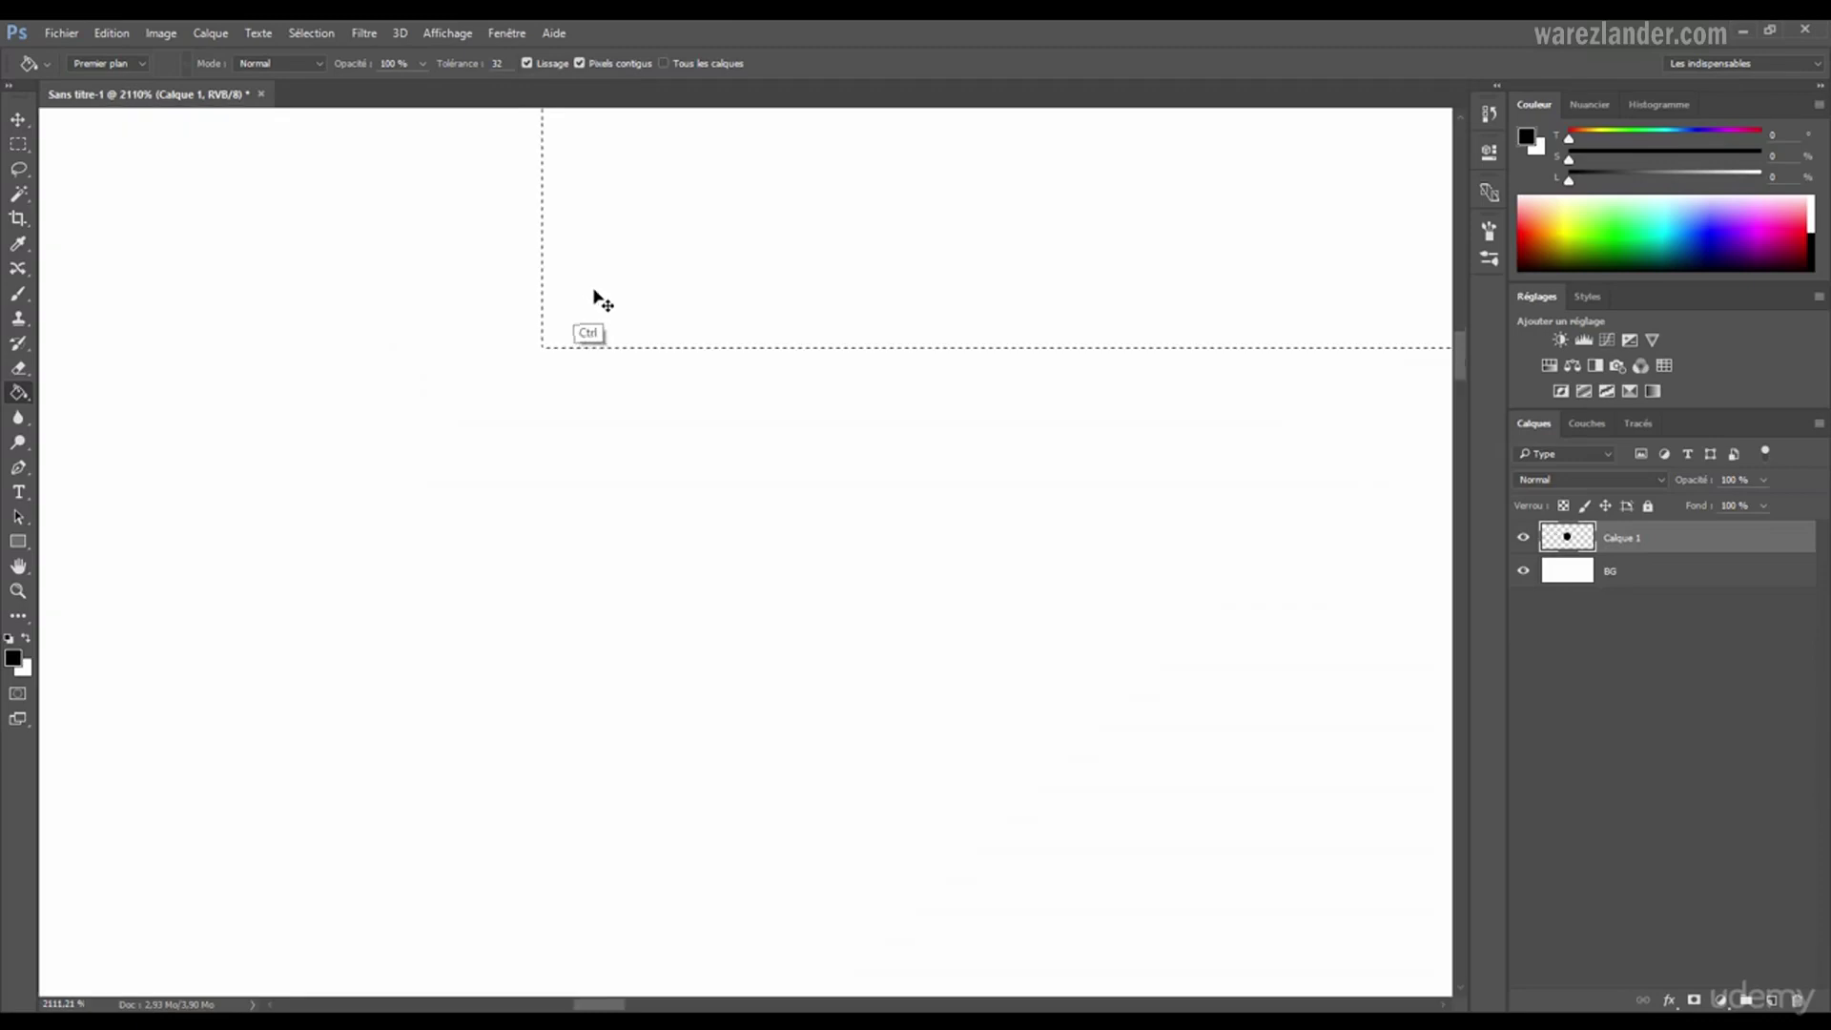
left_click_drag(602, 299, 428, 363)
- Draw a rectangular selection with a 10 px feather near the canvas's upper-left corner and fill it with black
left_click(20, 143)
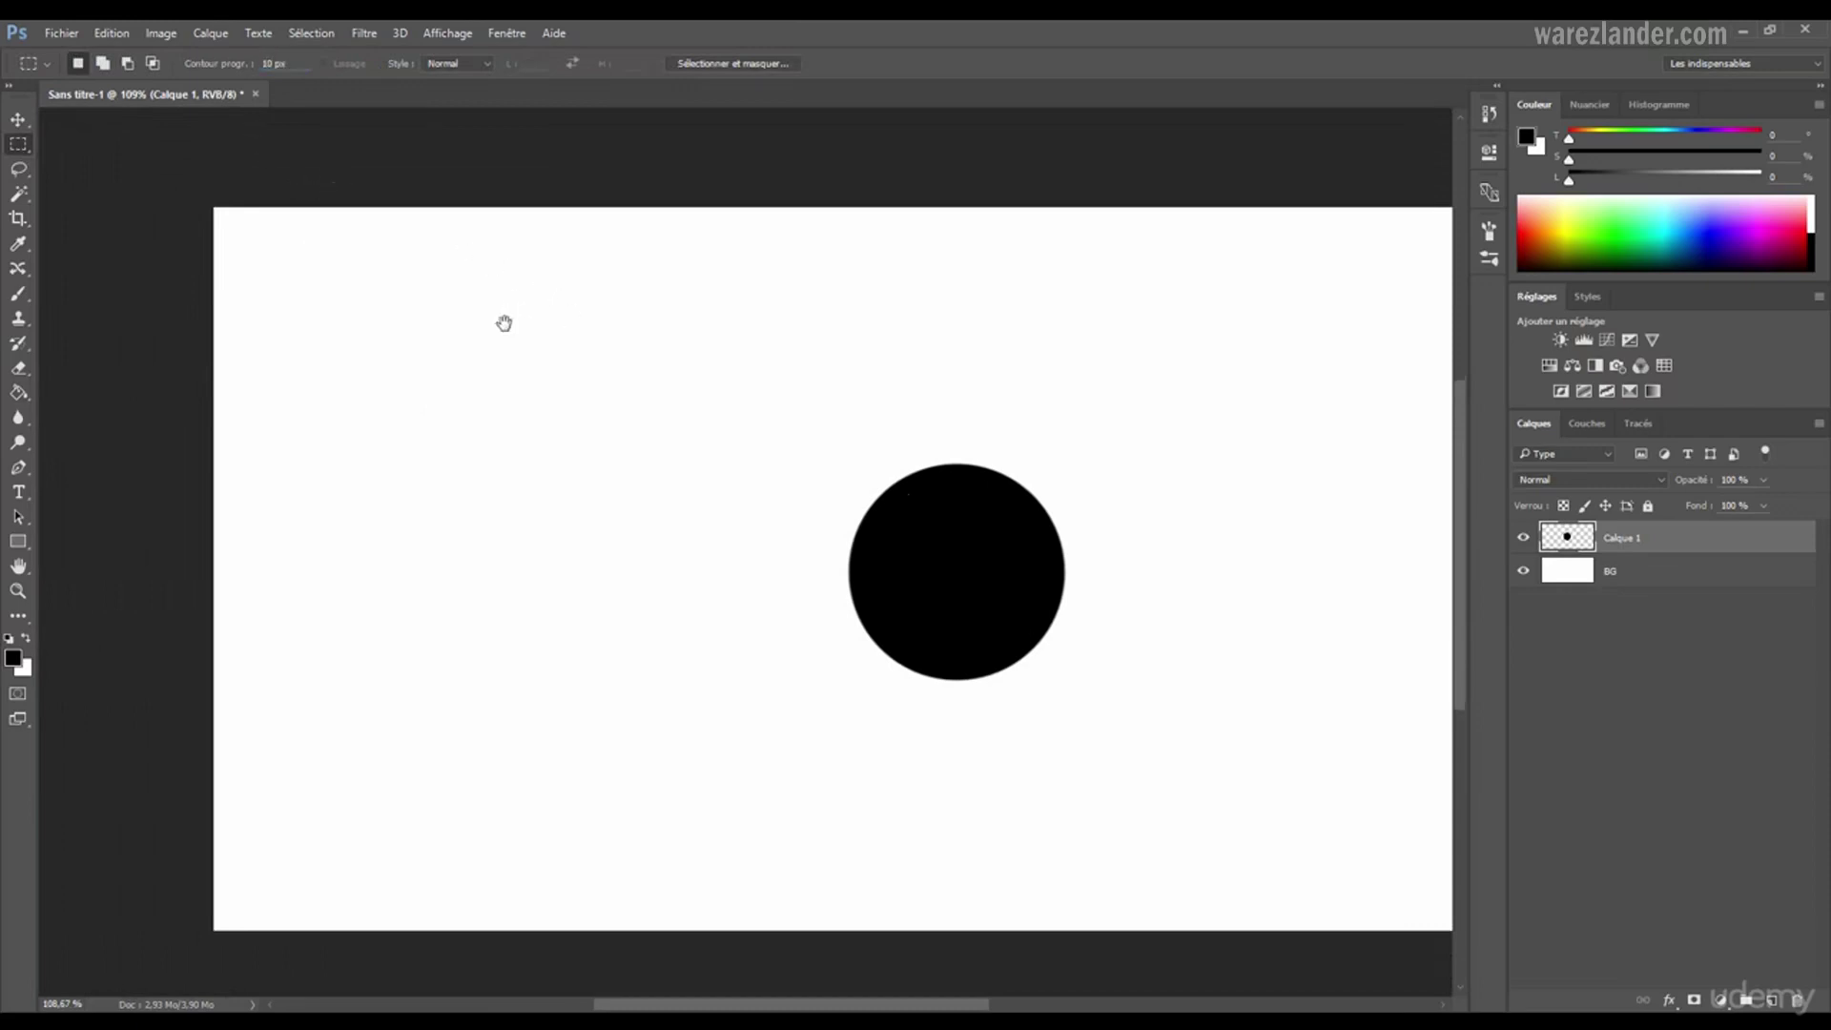
left_click_drag(502, 319, 408, 298)
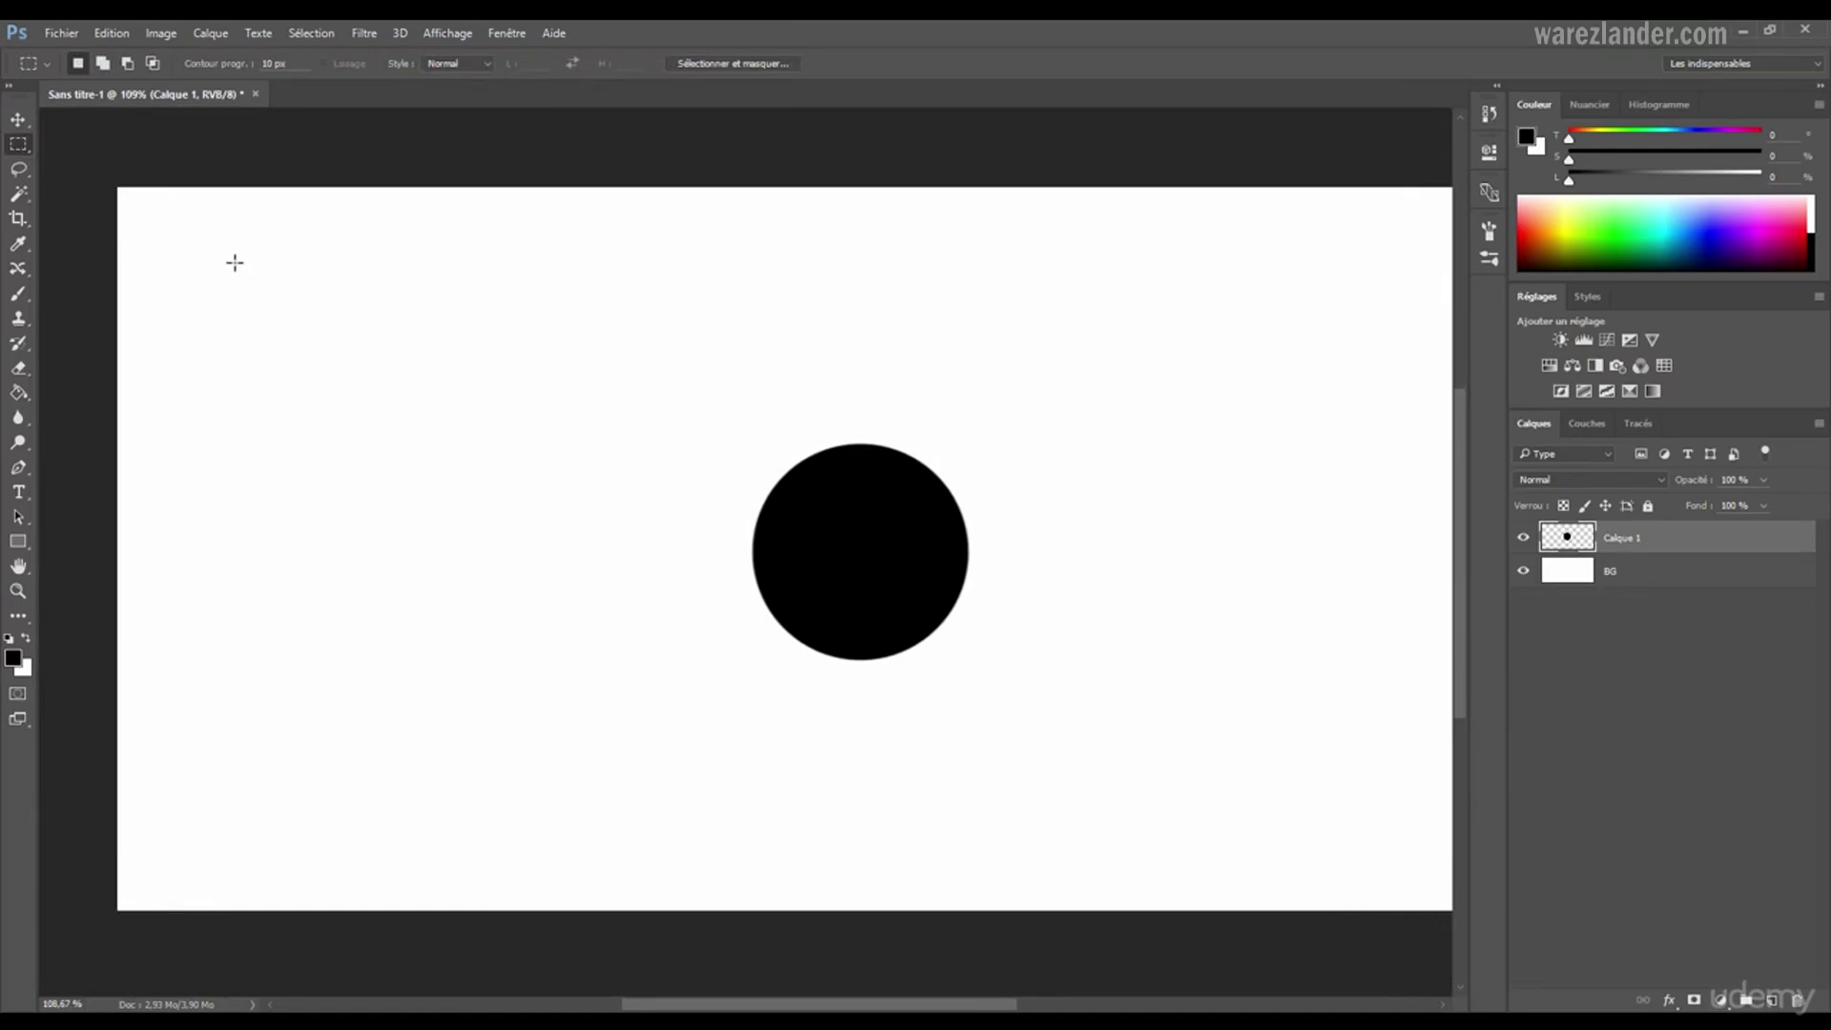
left_click_drag(235, 264, 451, 457)
left_click_drag(445, 463, 444, 463)
key("g")
left_click(234, 320)
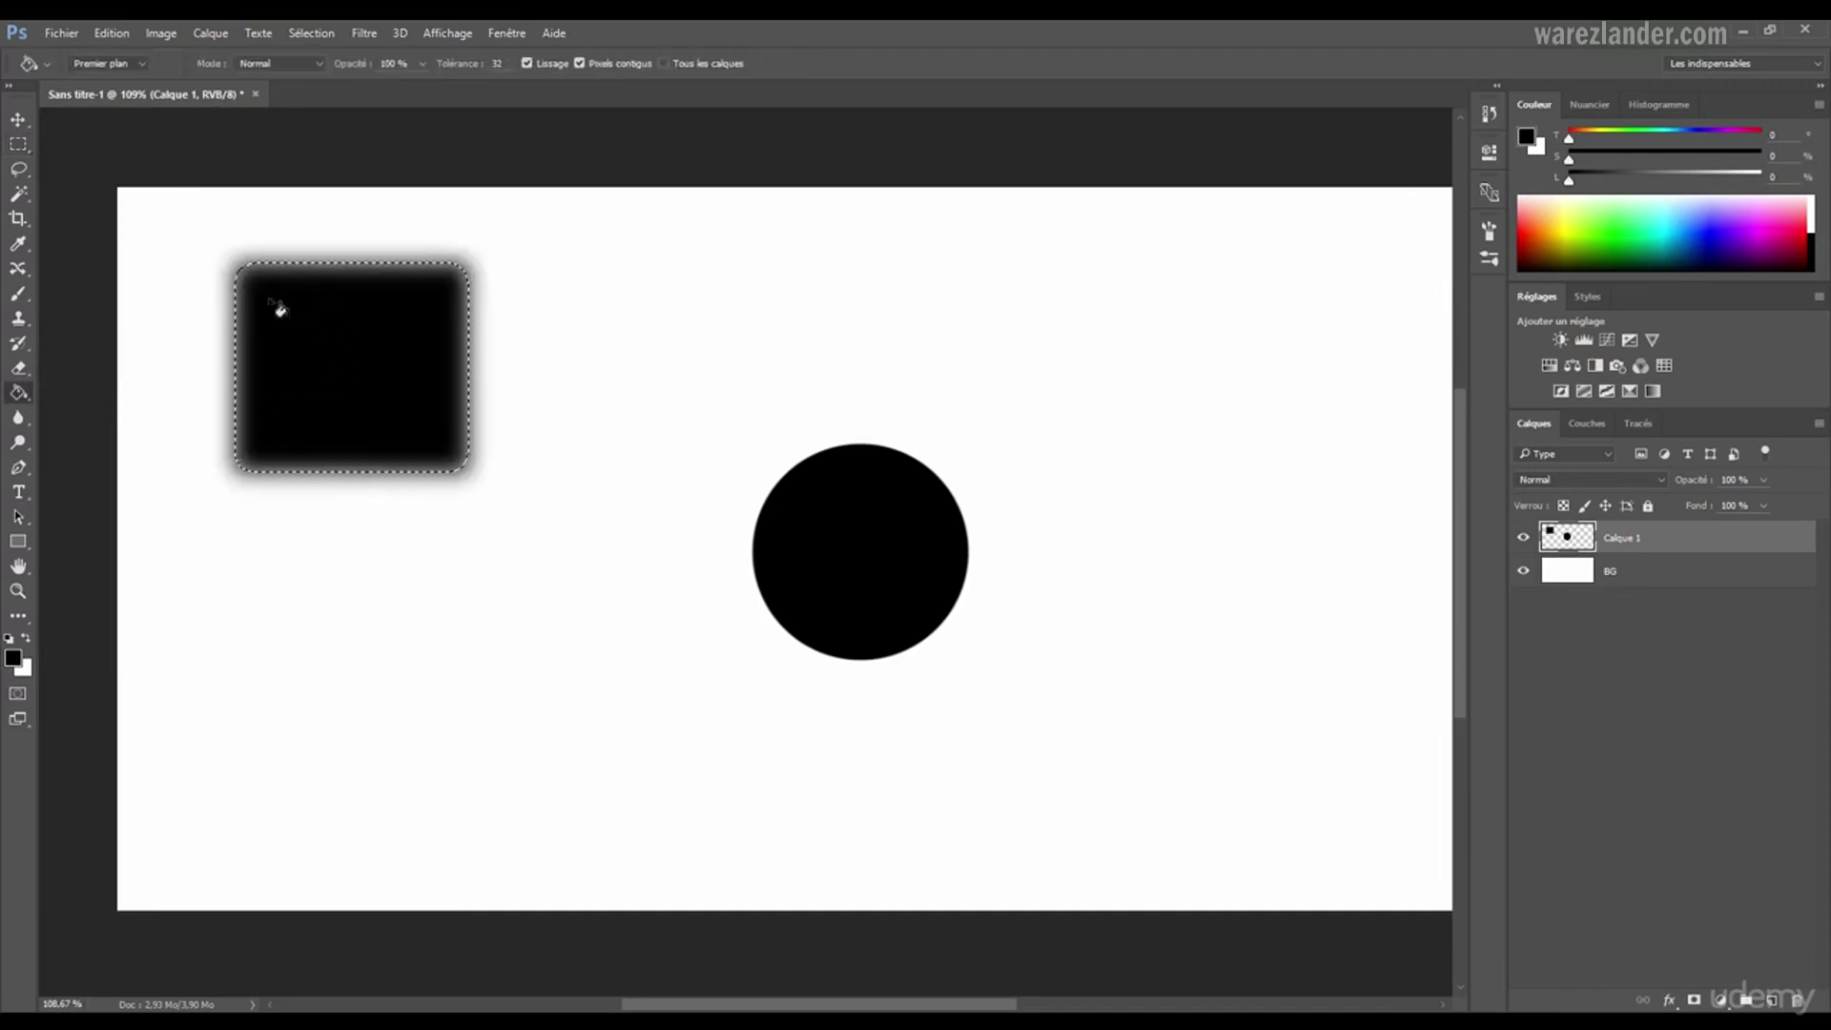
mouse_move(246, 270)
left_mouse_down()
mouse_move(364, 261)
mouse_move(417, 397)
mouse_move(478, 413)
left_mouse_up()
key("ctrl+0")
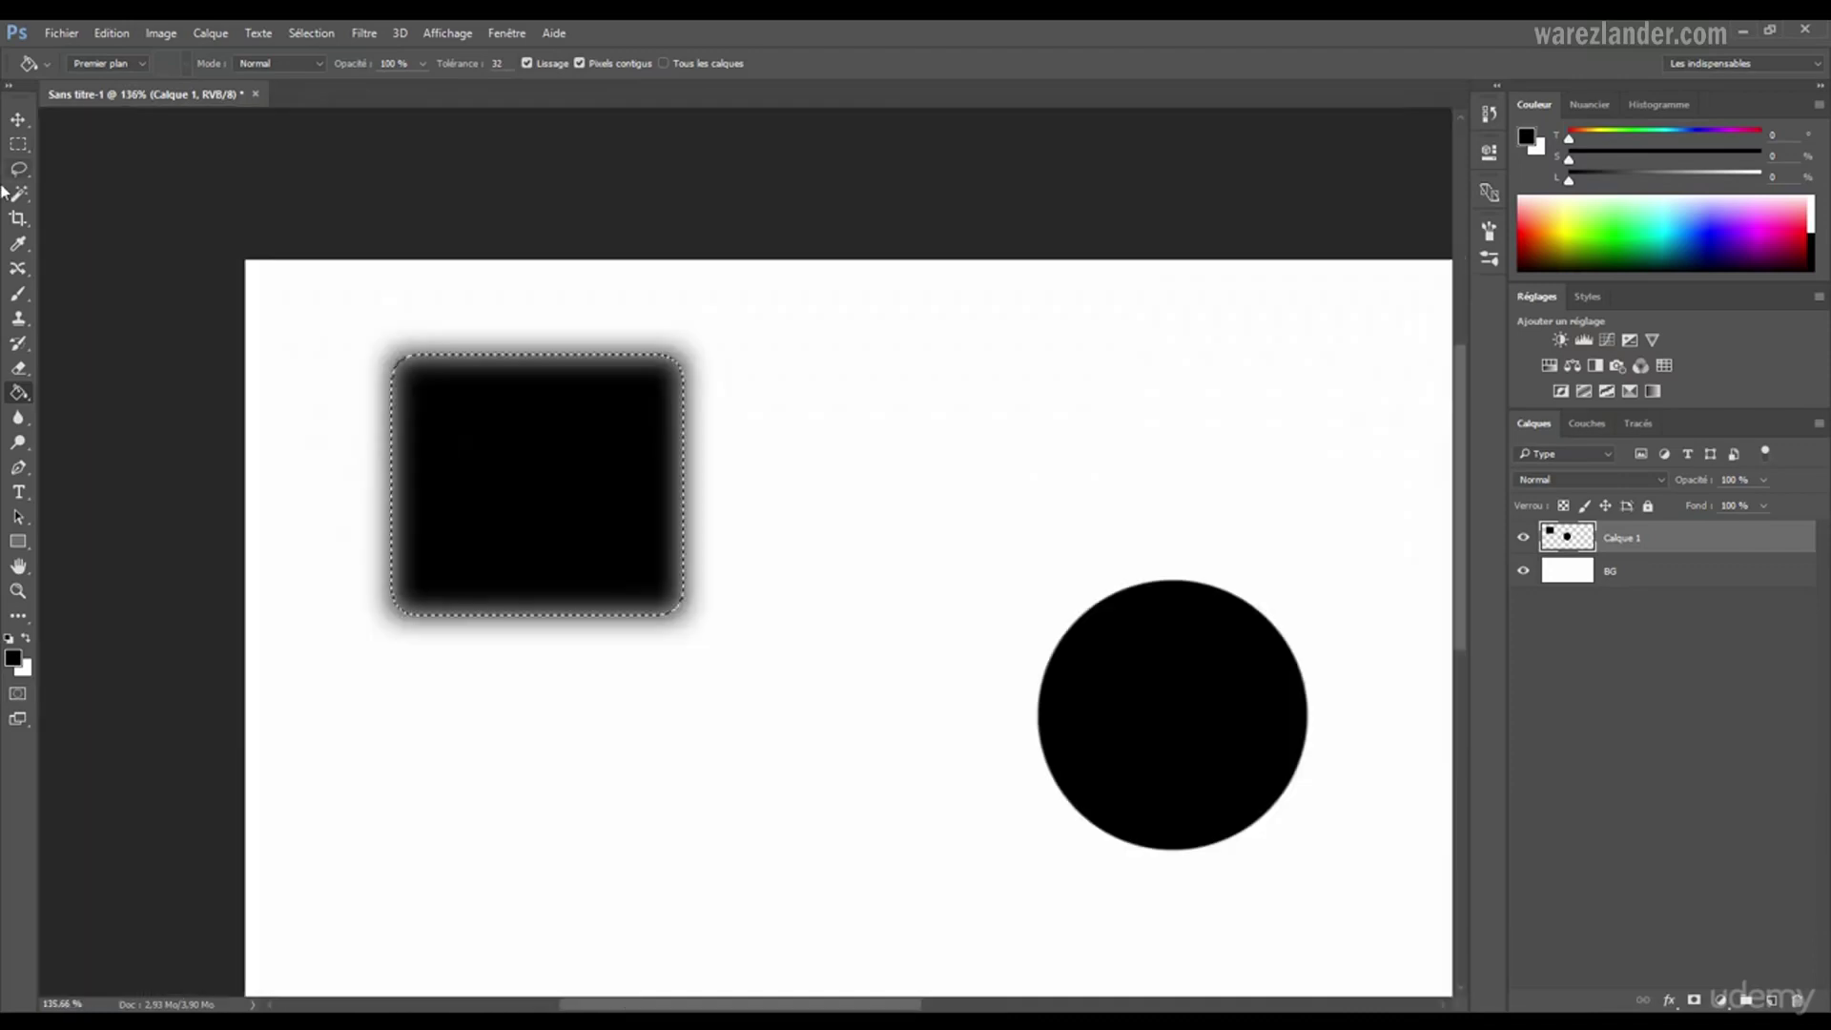
- Remove the blurred black fill and draw a new rectangular selection left of the circle with the feather set to 0 px
key("m")
key("Delete")
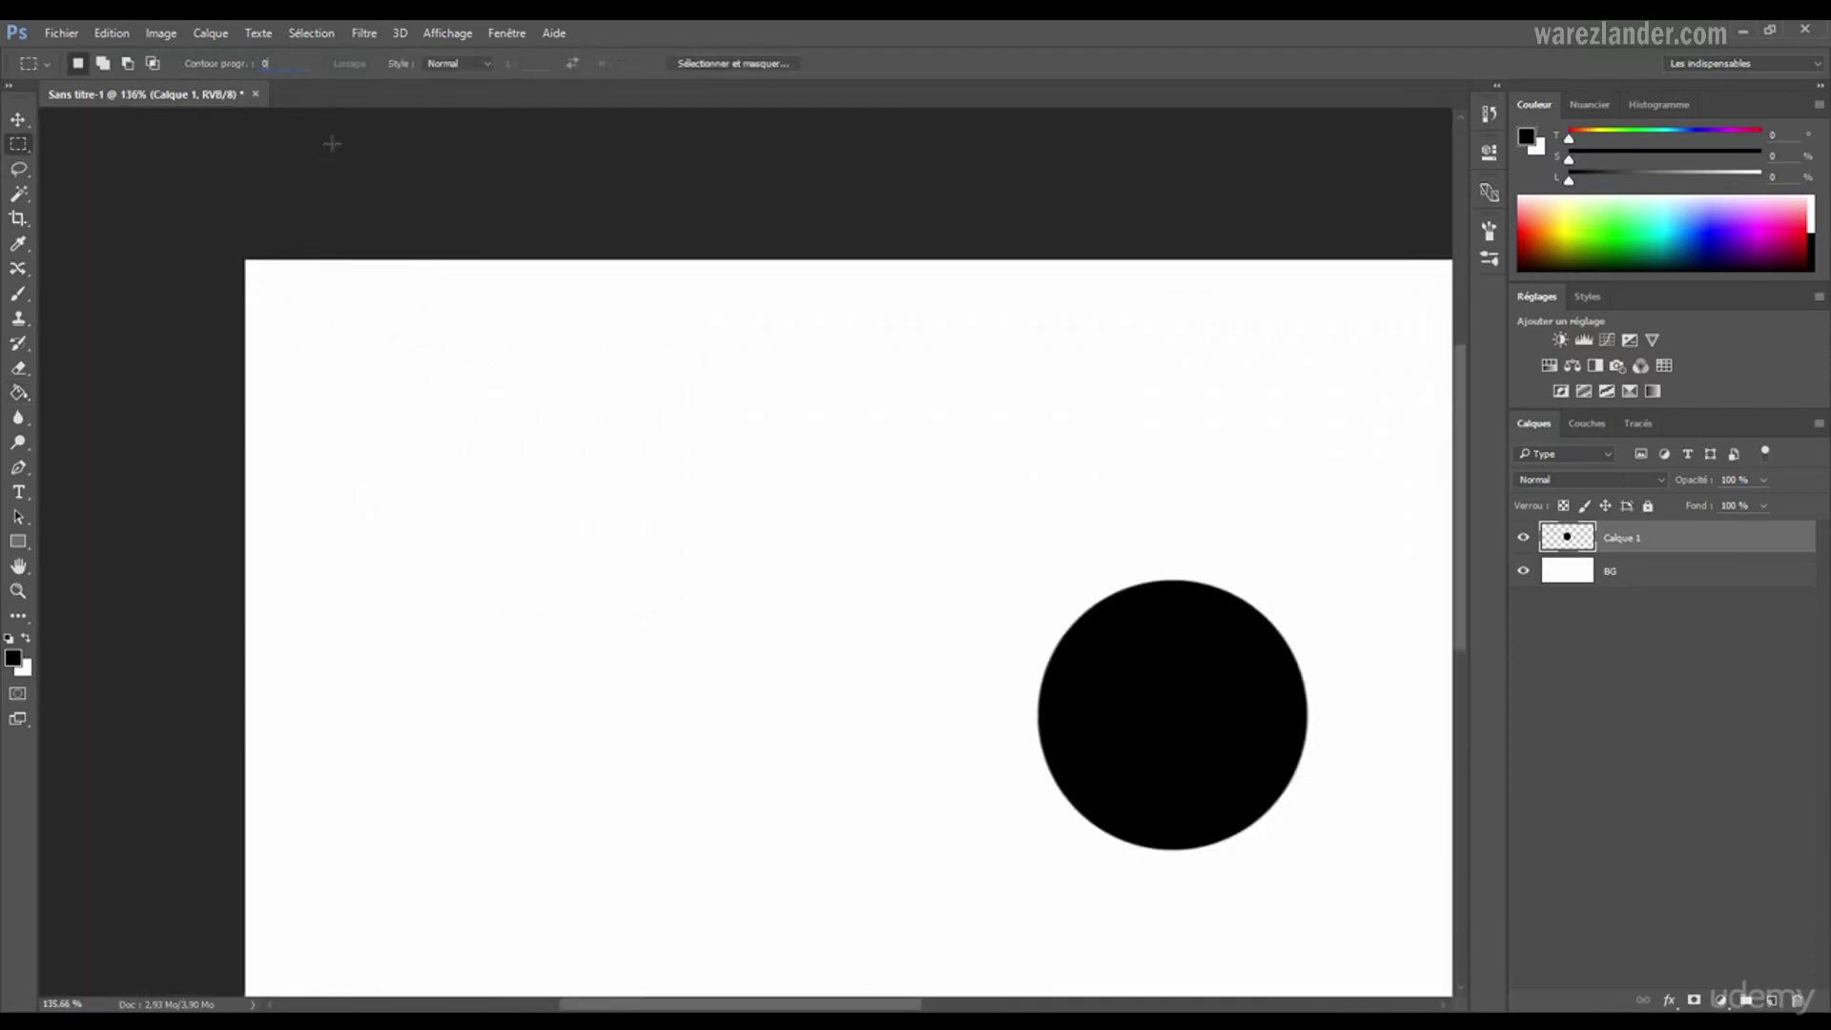
left_click_drag(513, 389, 505, 519)
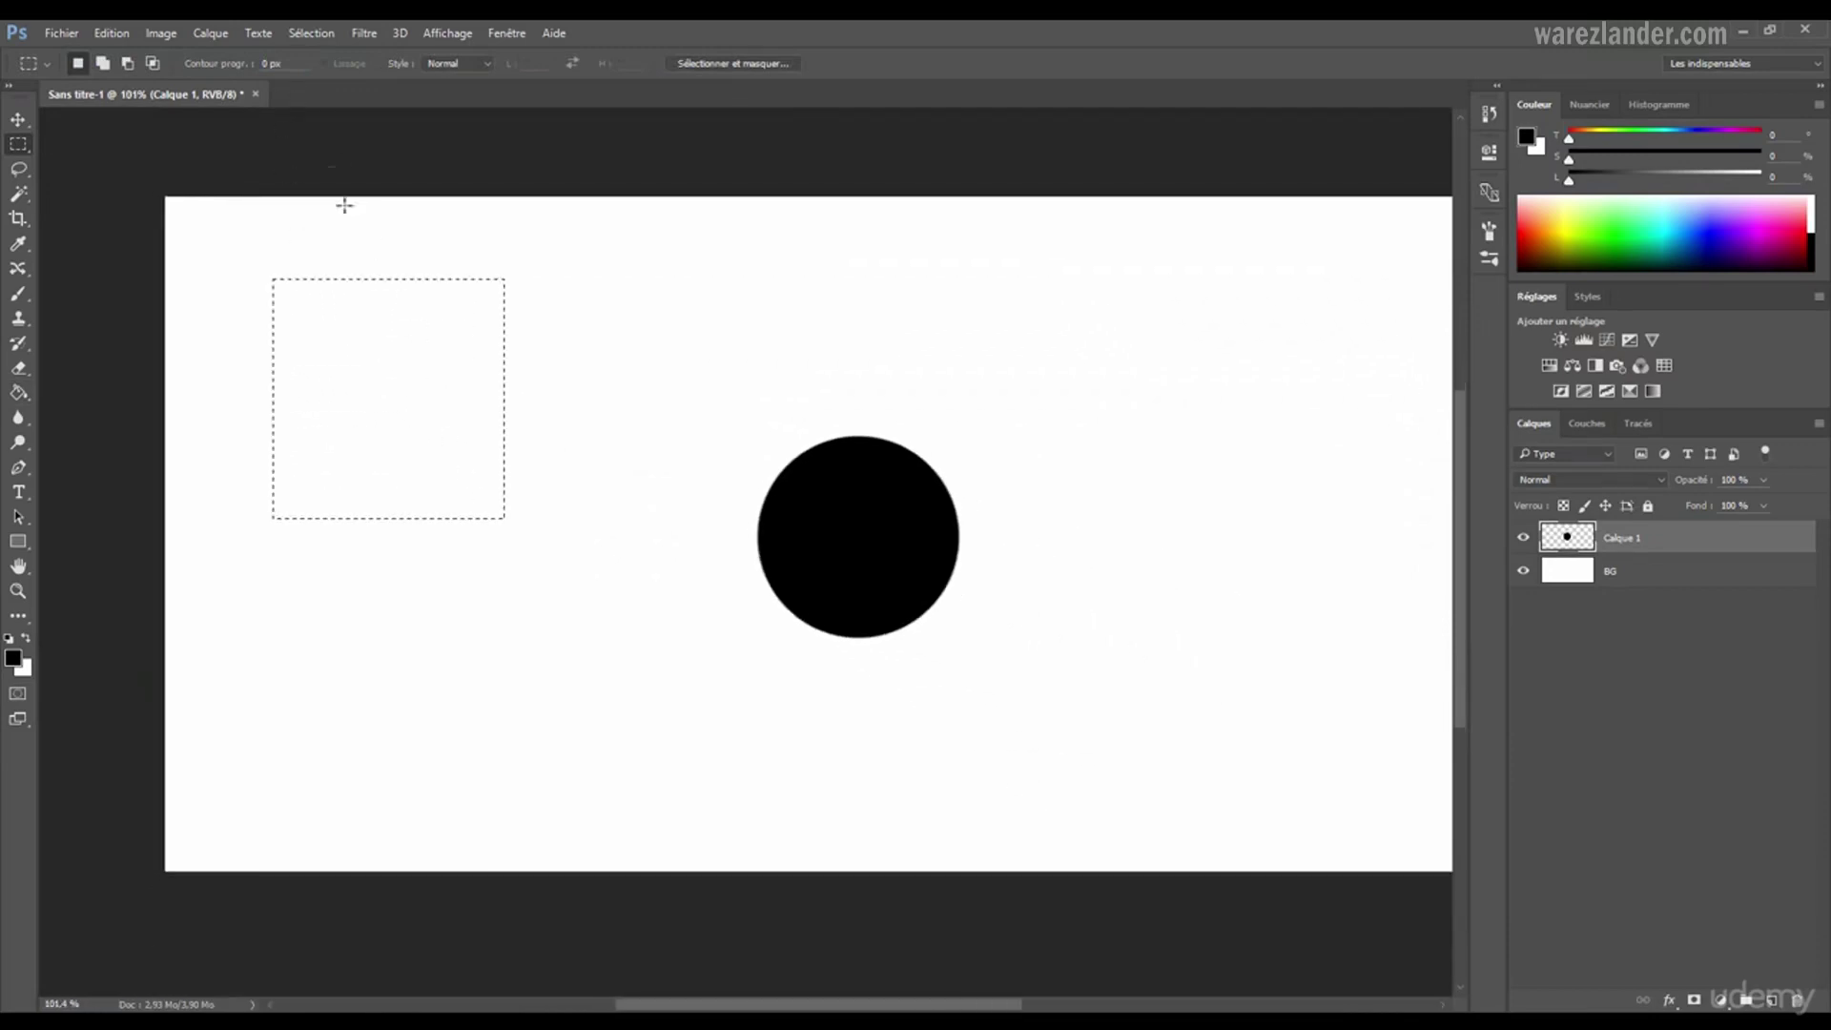
- Feather the rectangular selection left of the circle with a 10-pixel radius
left_click(313, 34)
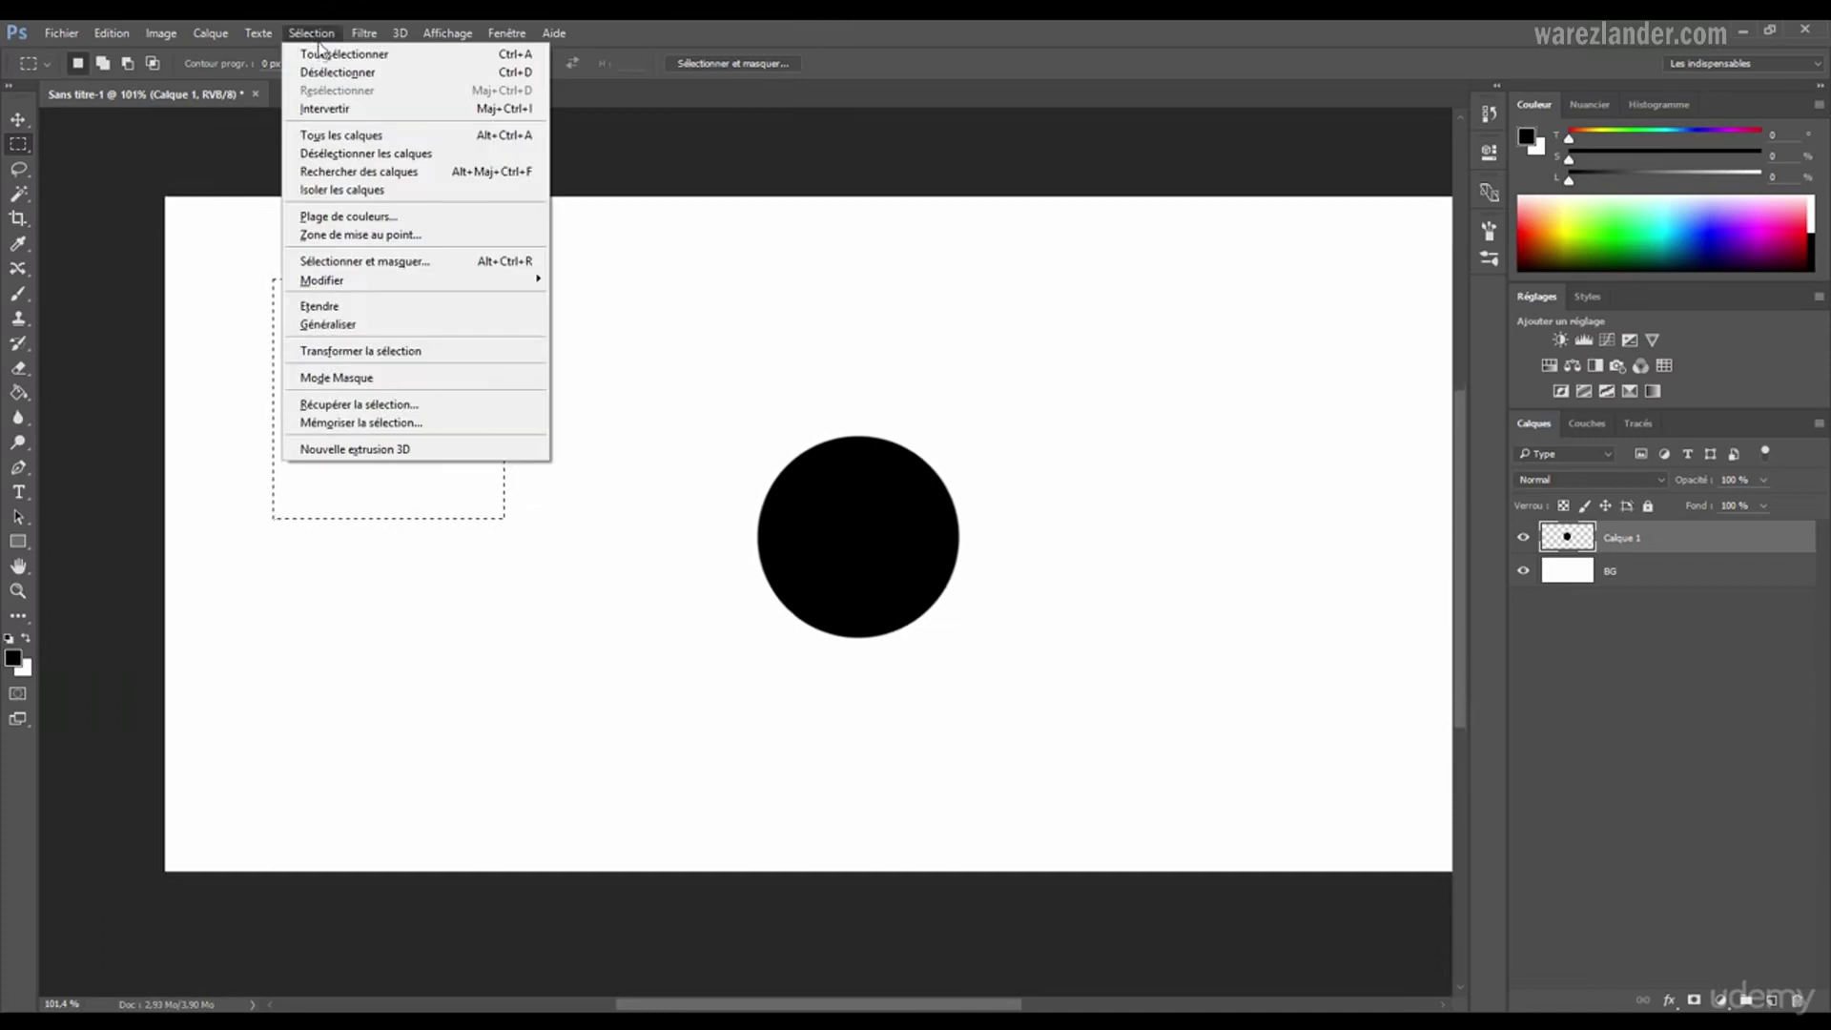
mouse_move(379, 280)
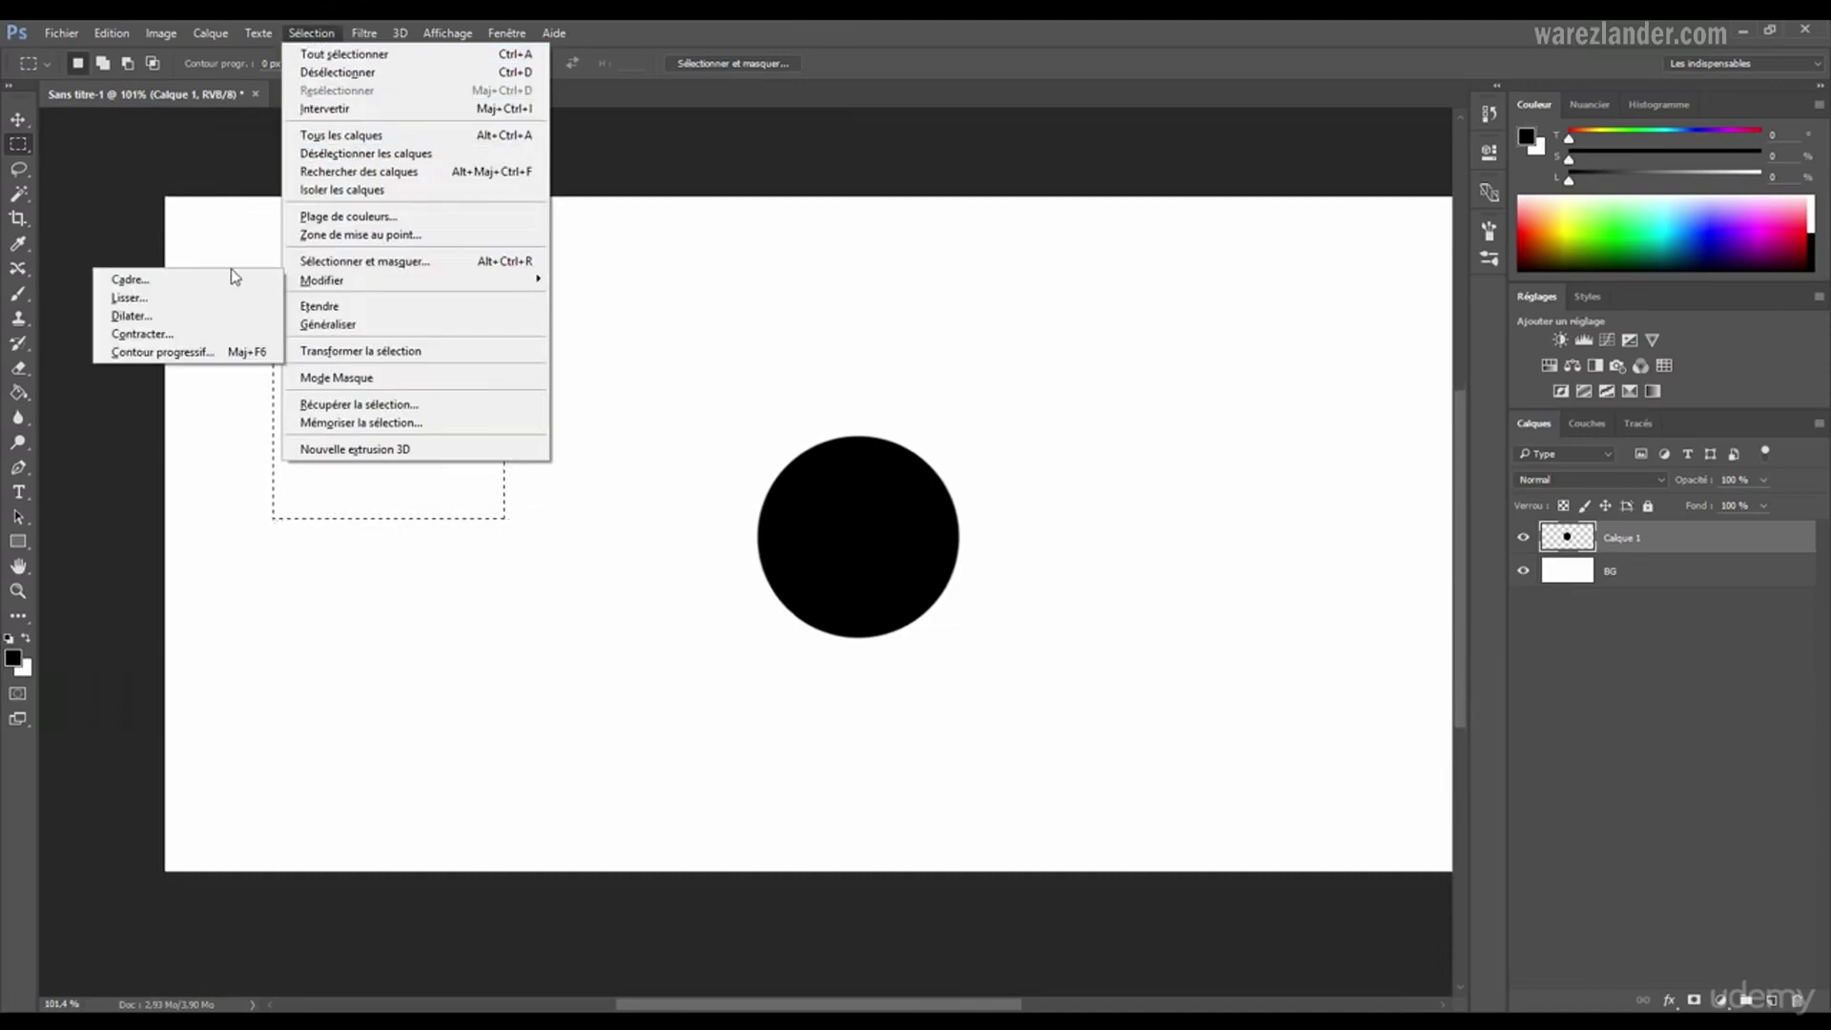
left_click(162, 352)
left_click_drag(840, 320, 791, 306)
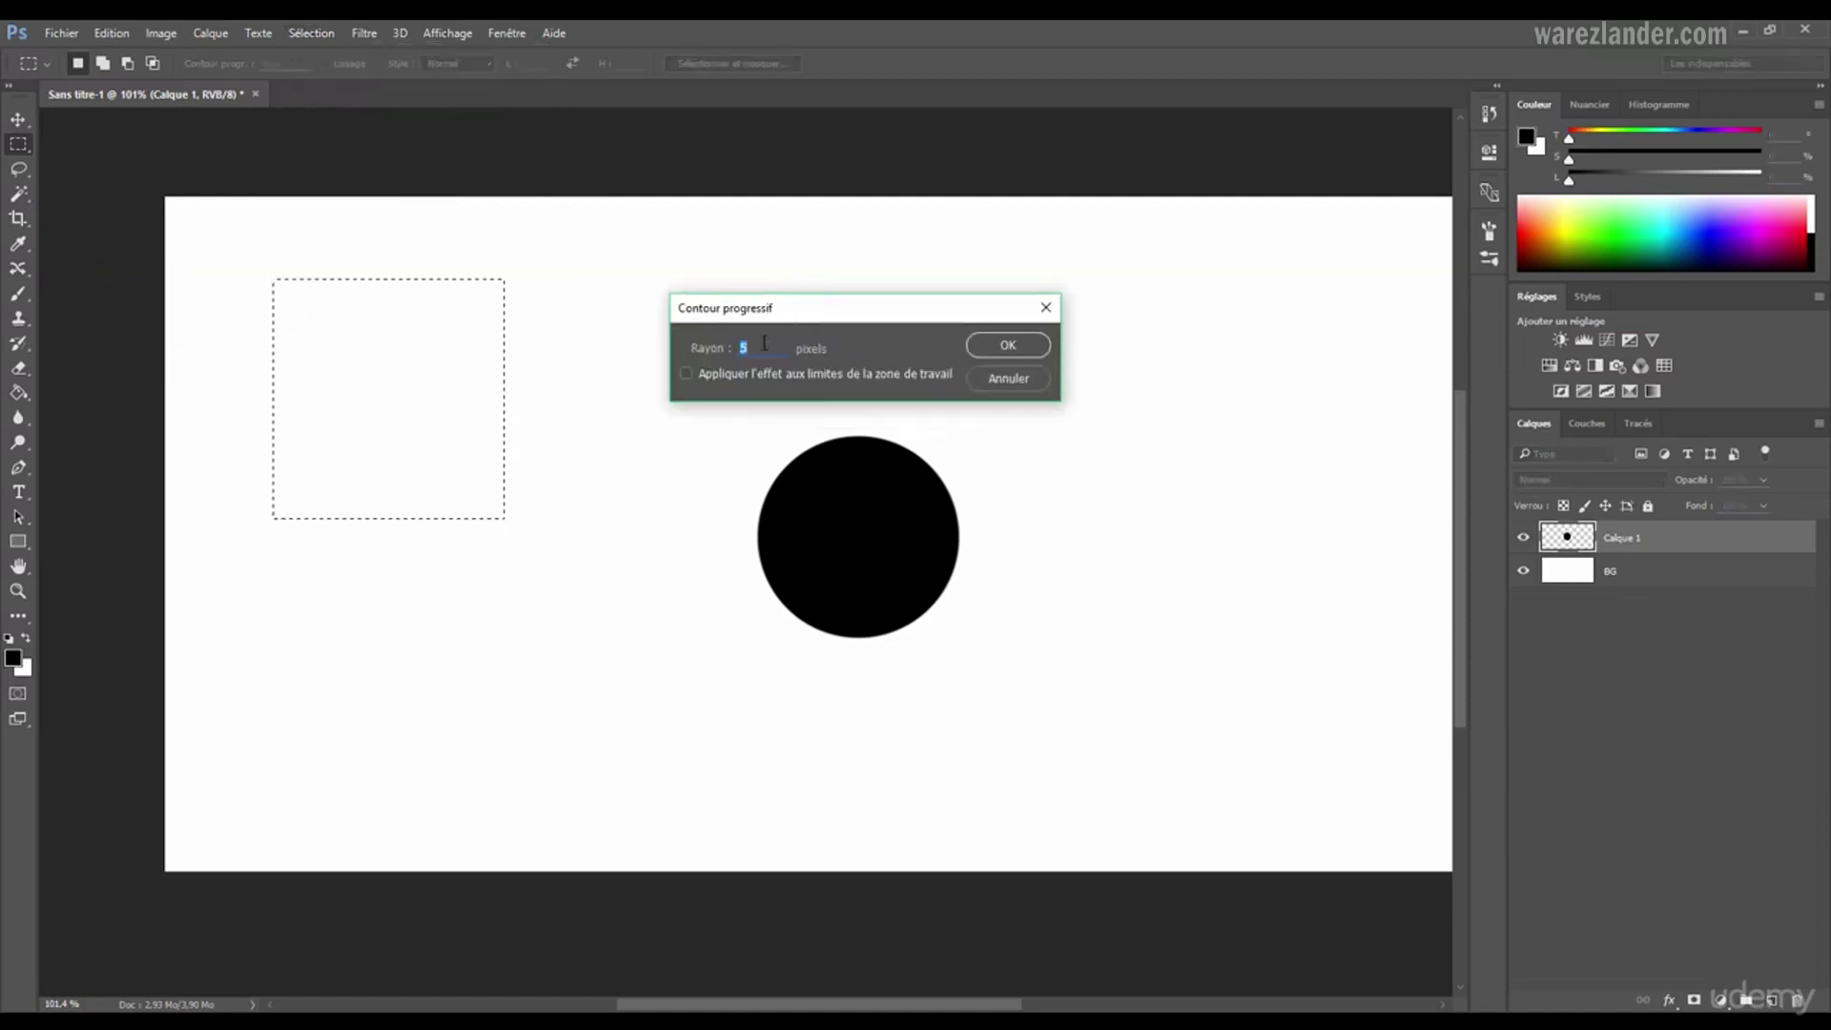
type("10")
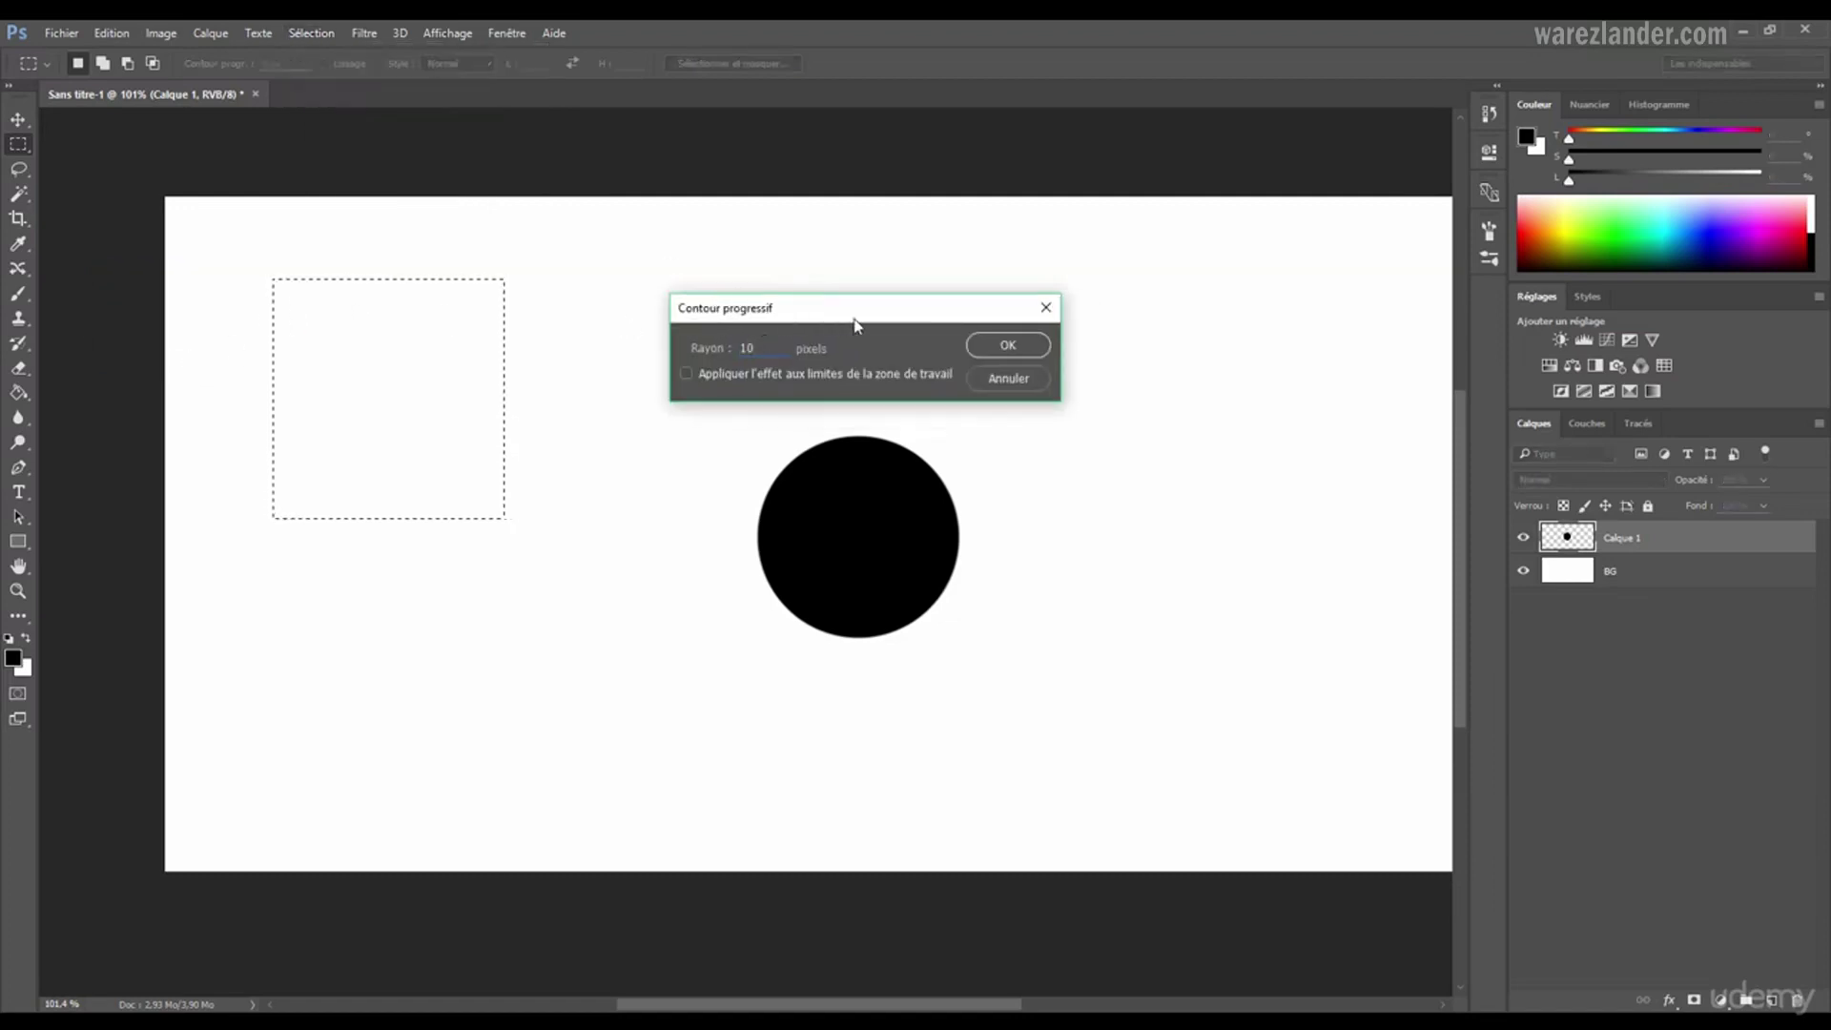
left_click(999, 346)
- Fill the feathered selection with black, inspect its soft edges up close, and undo the fill and selection
left_click(18, 392)
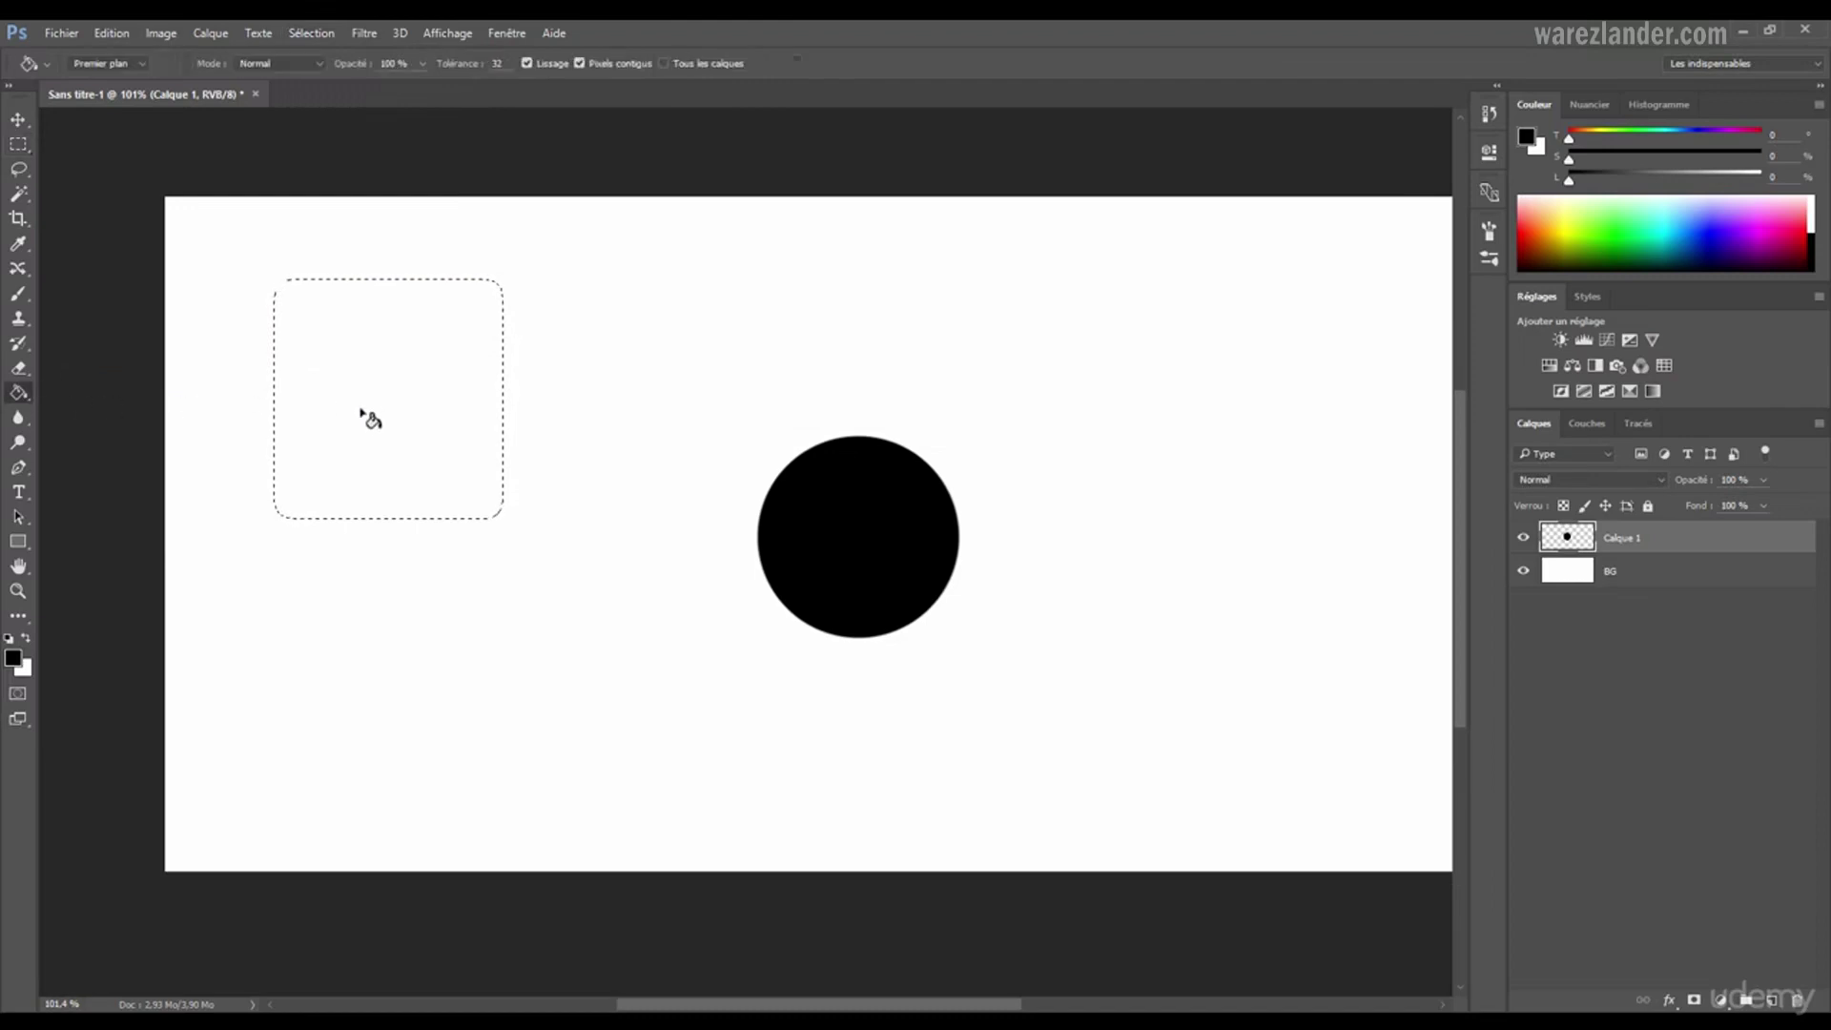
left_click(354, 381)
left_click_drag(310, 289, 381, 339)
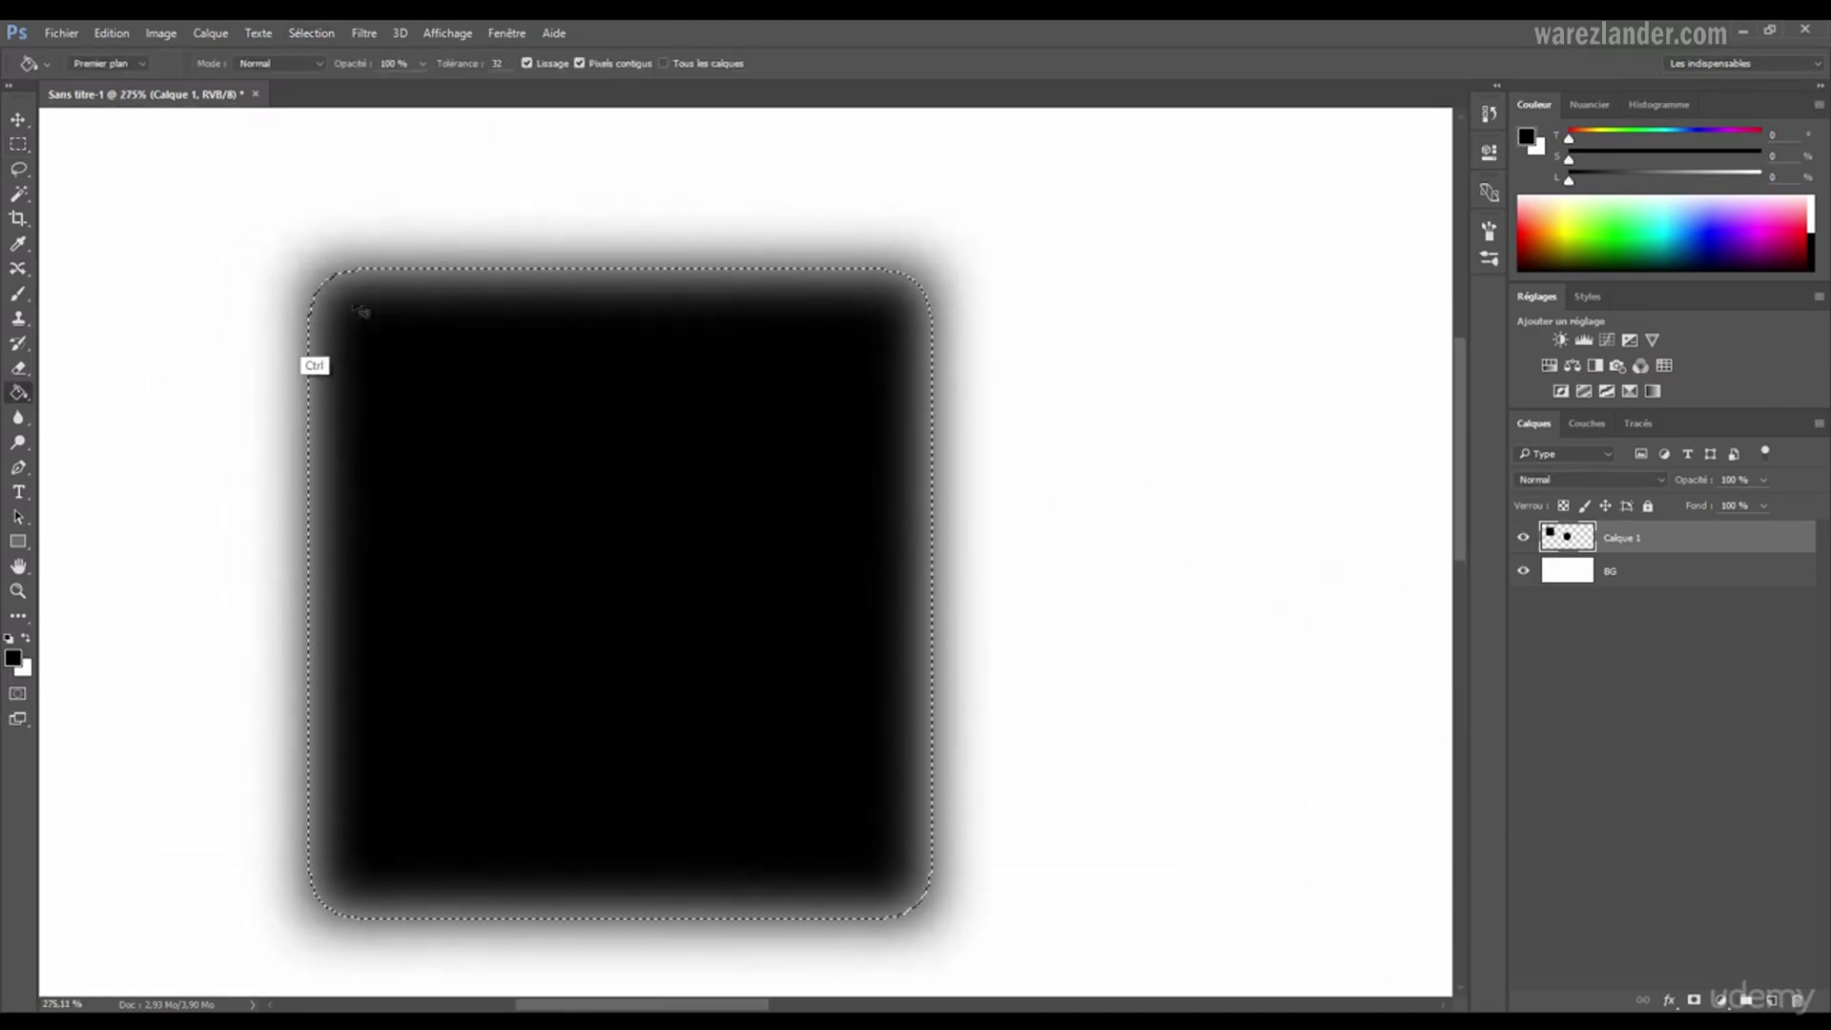
key("ctrl+alt+z")
key("ctrl+d")
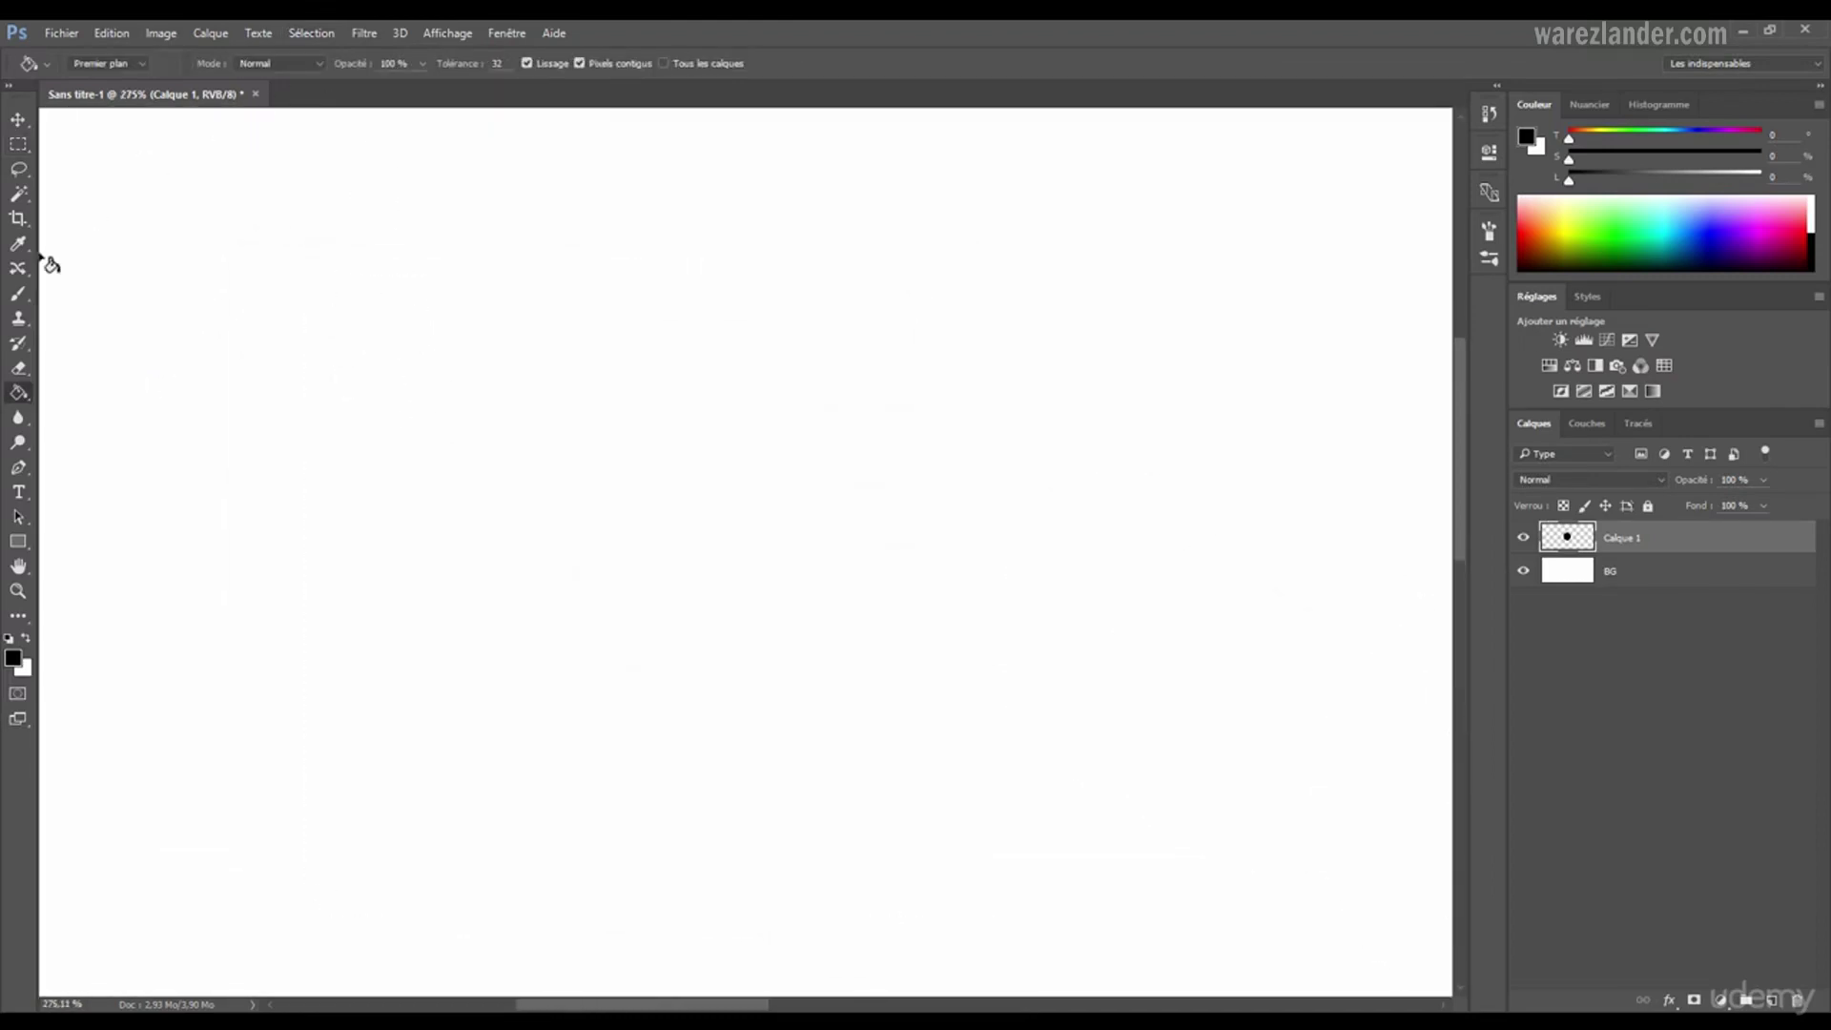
- Draw a rectangular selection with 0 px feather near the canvas's upper-left corner and add an overlapping rectangle feathered by 5 px
key("m")
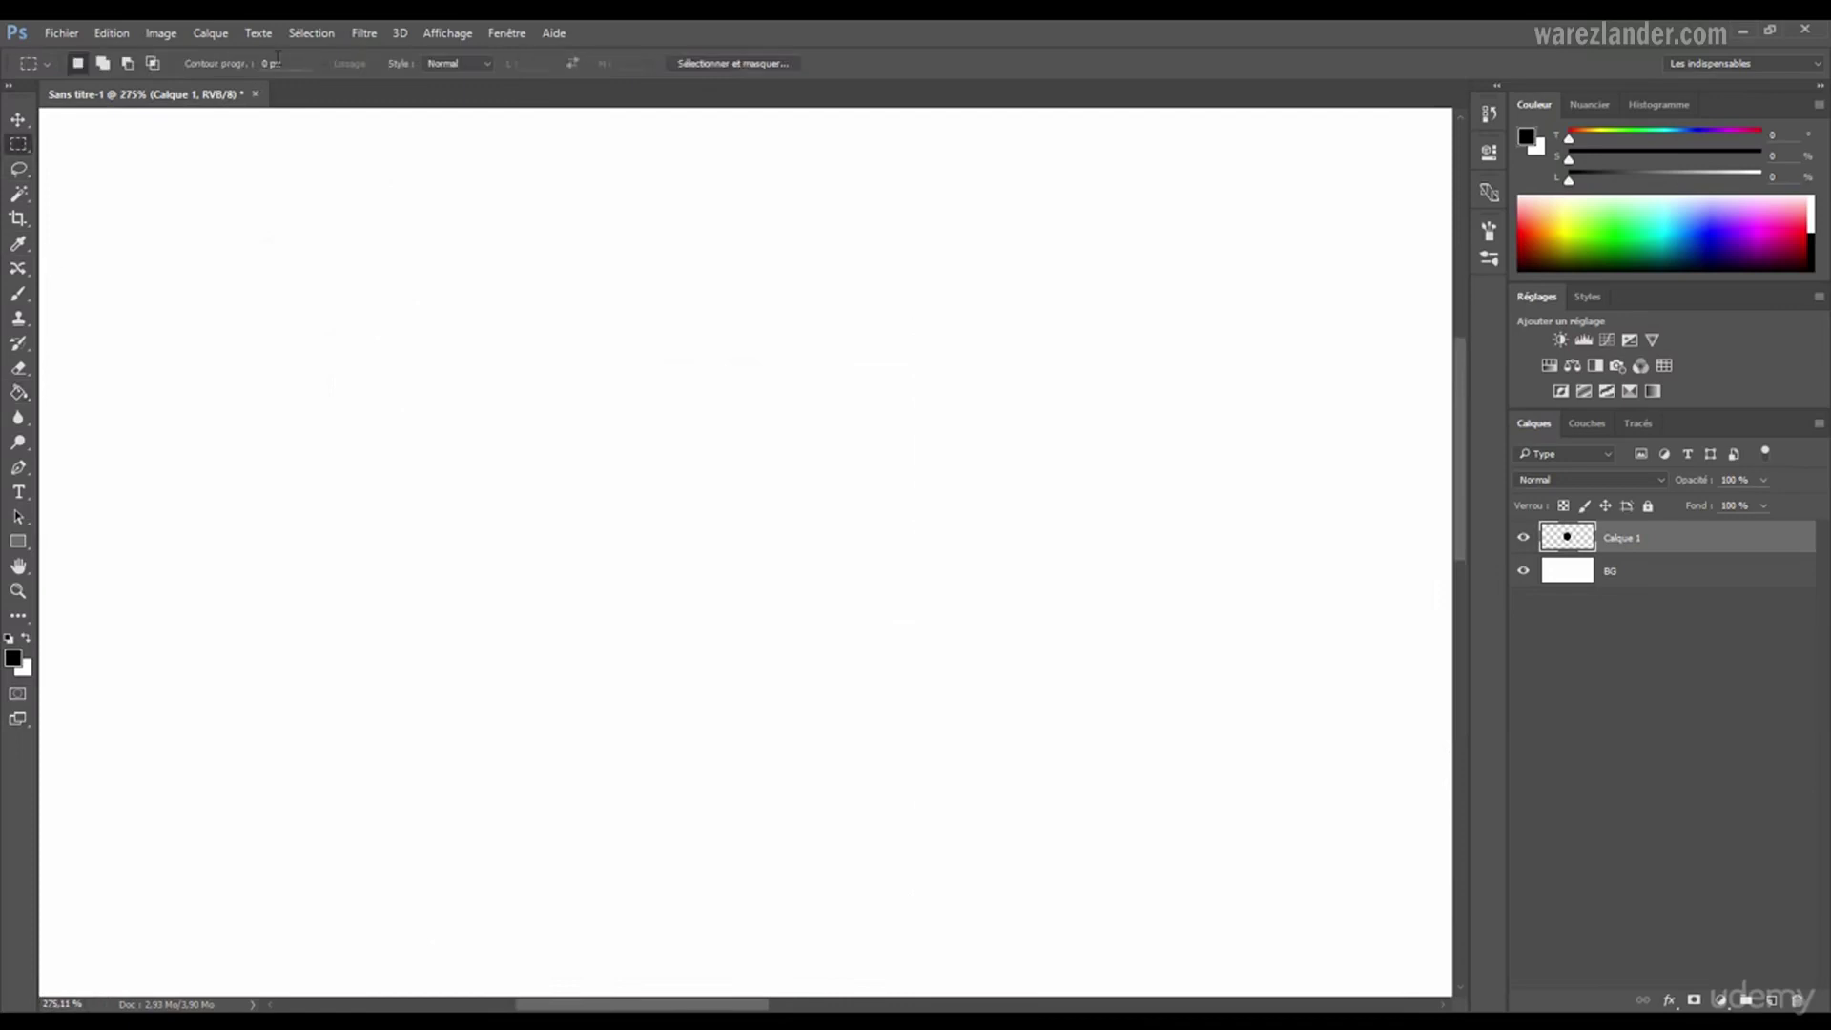
scroll(438, 333, "down", 6)
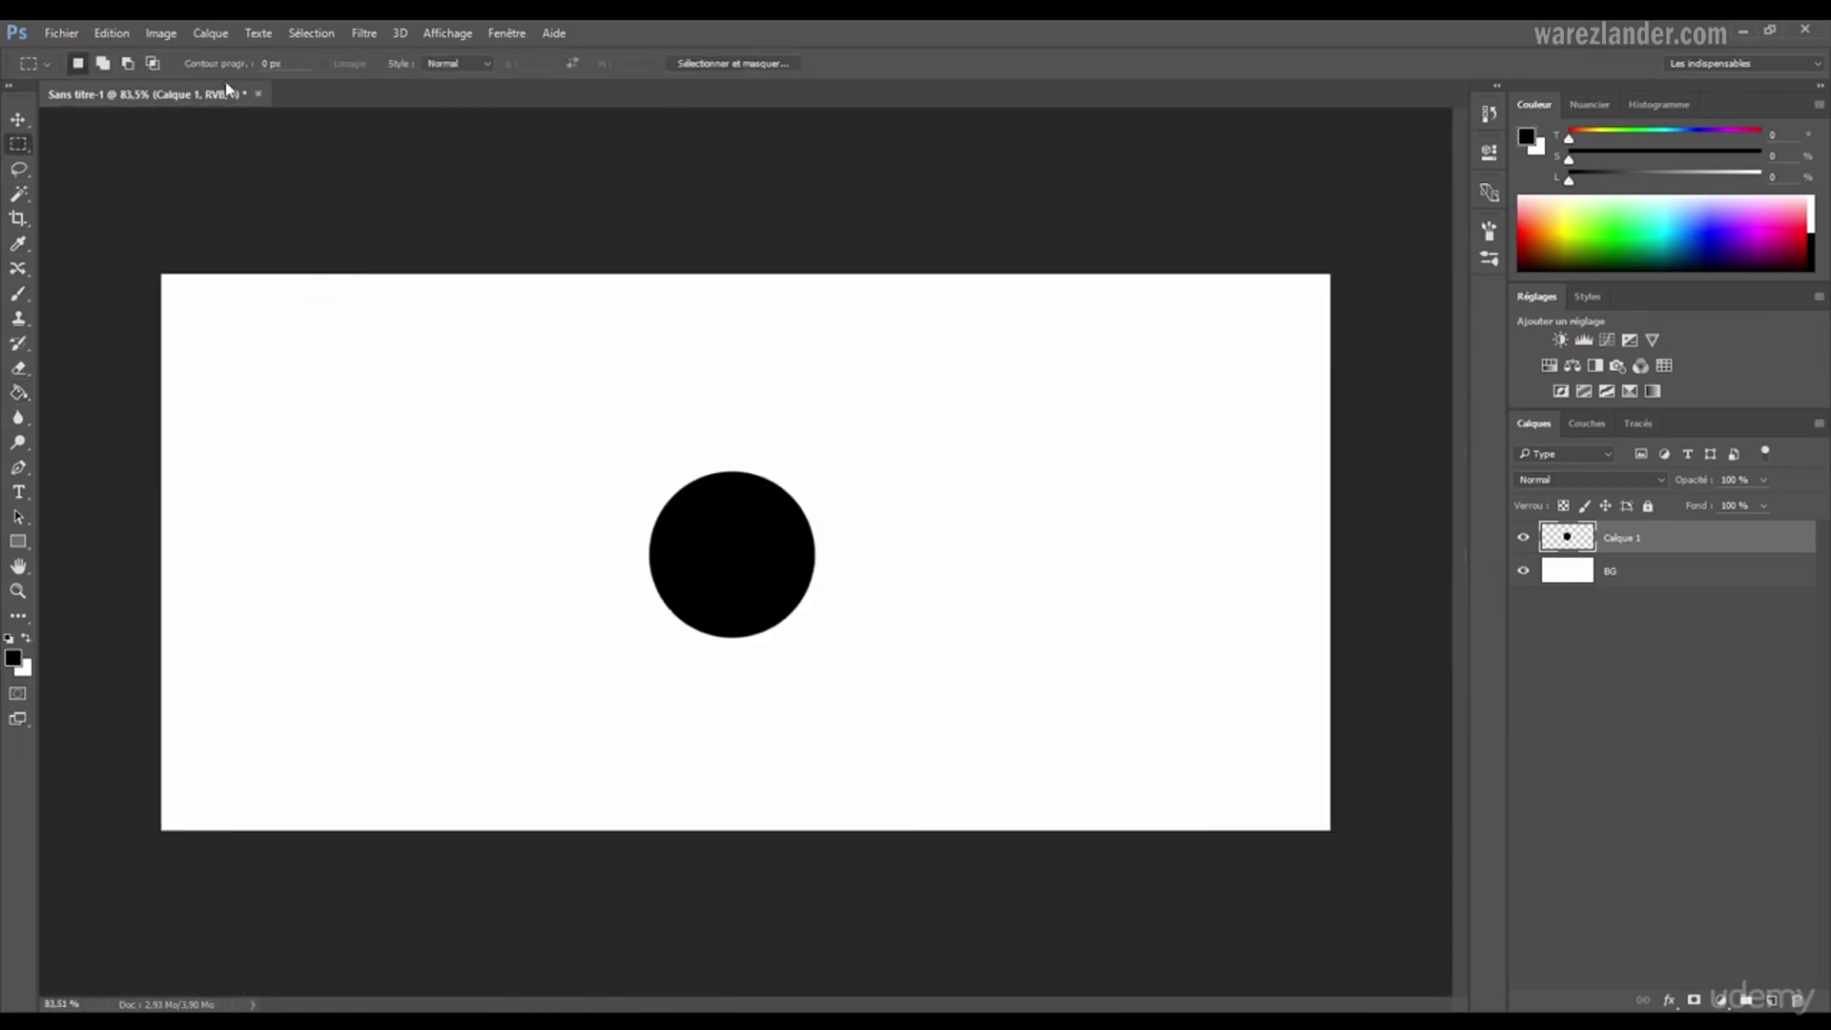
scroll(305, 355, "up", 2)
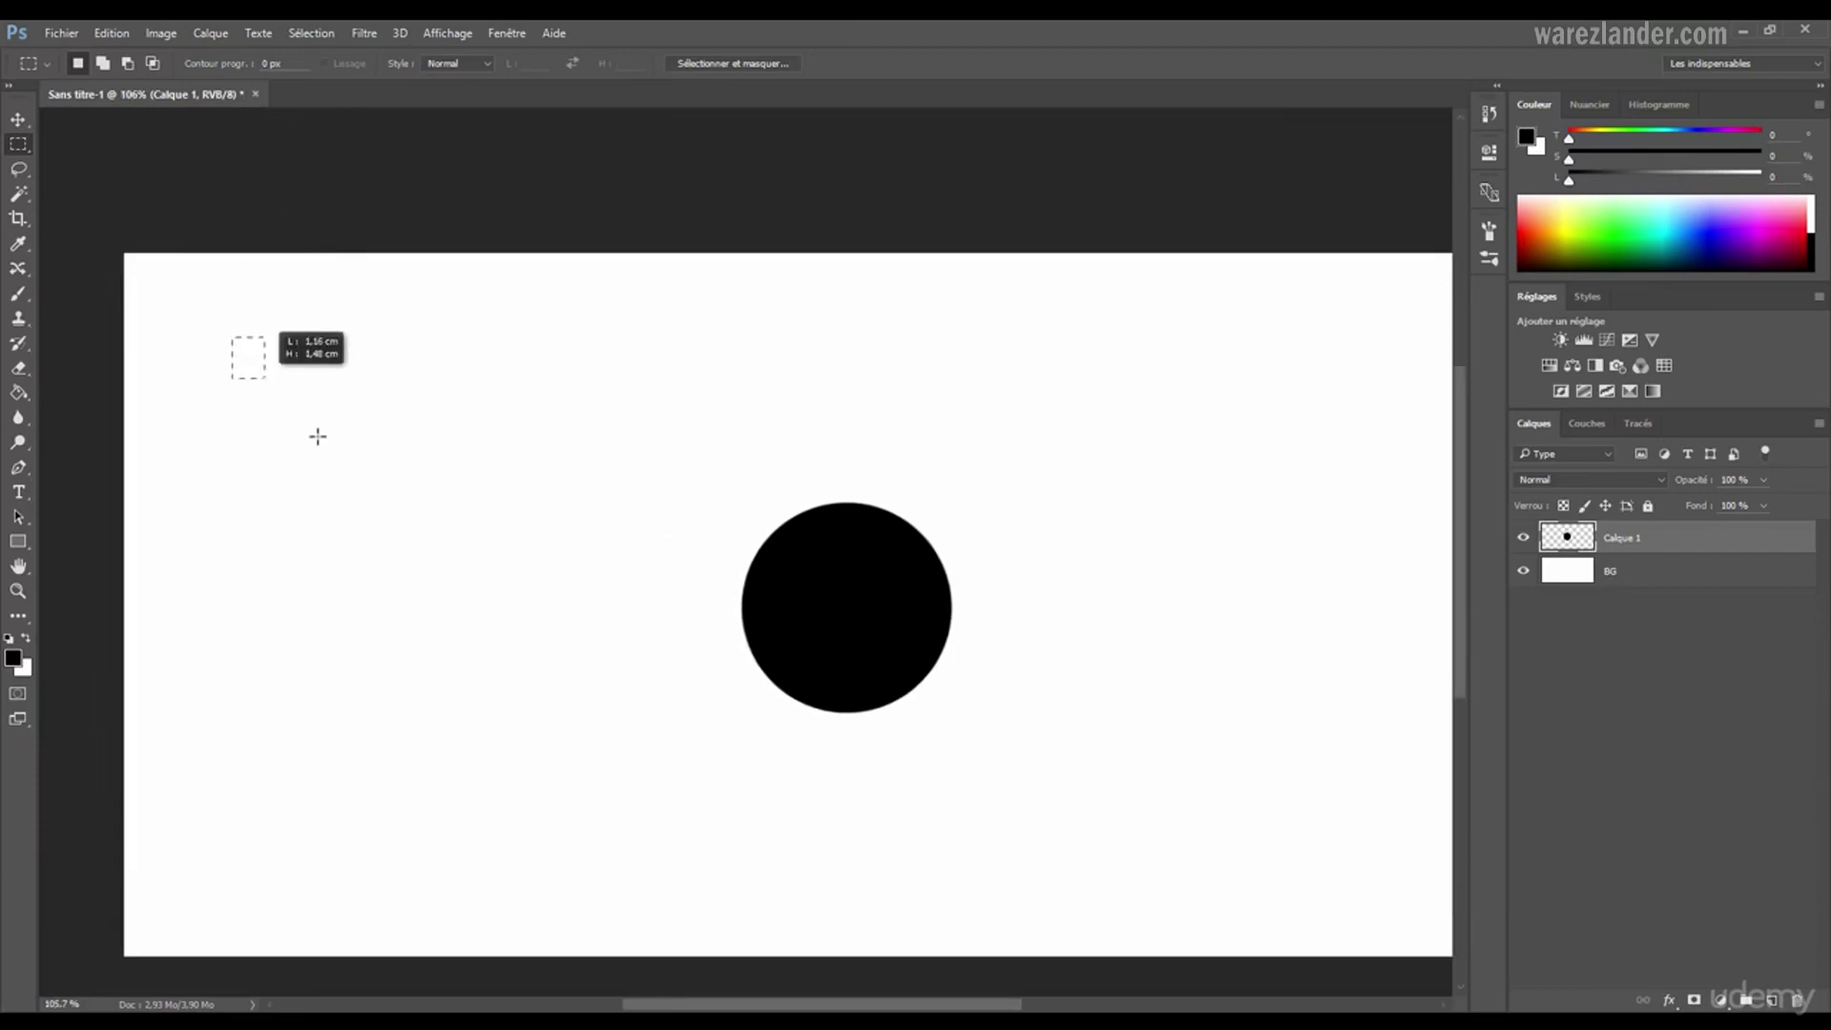
left_click_drag(317, 436, 459, 562)
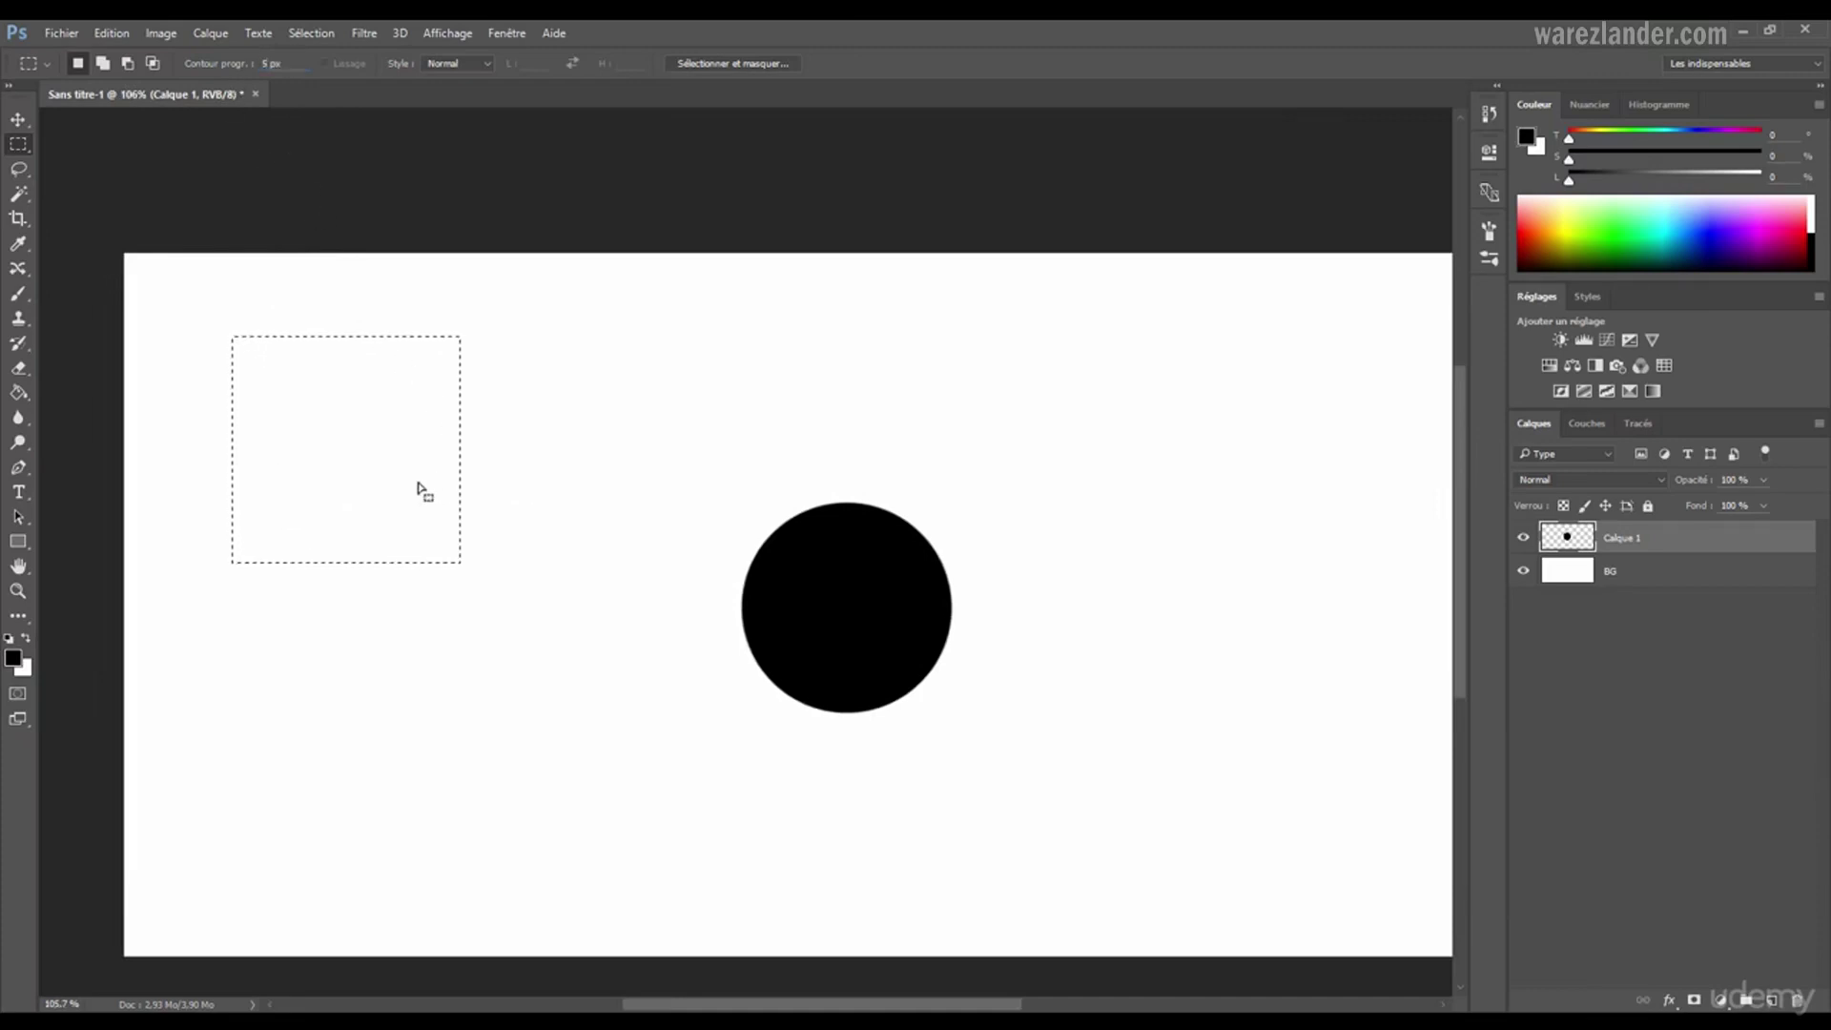
key("shift")
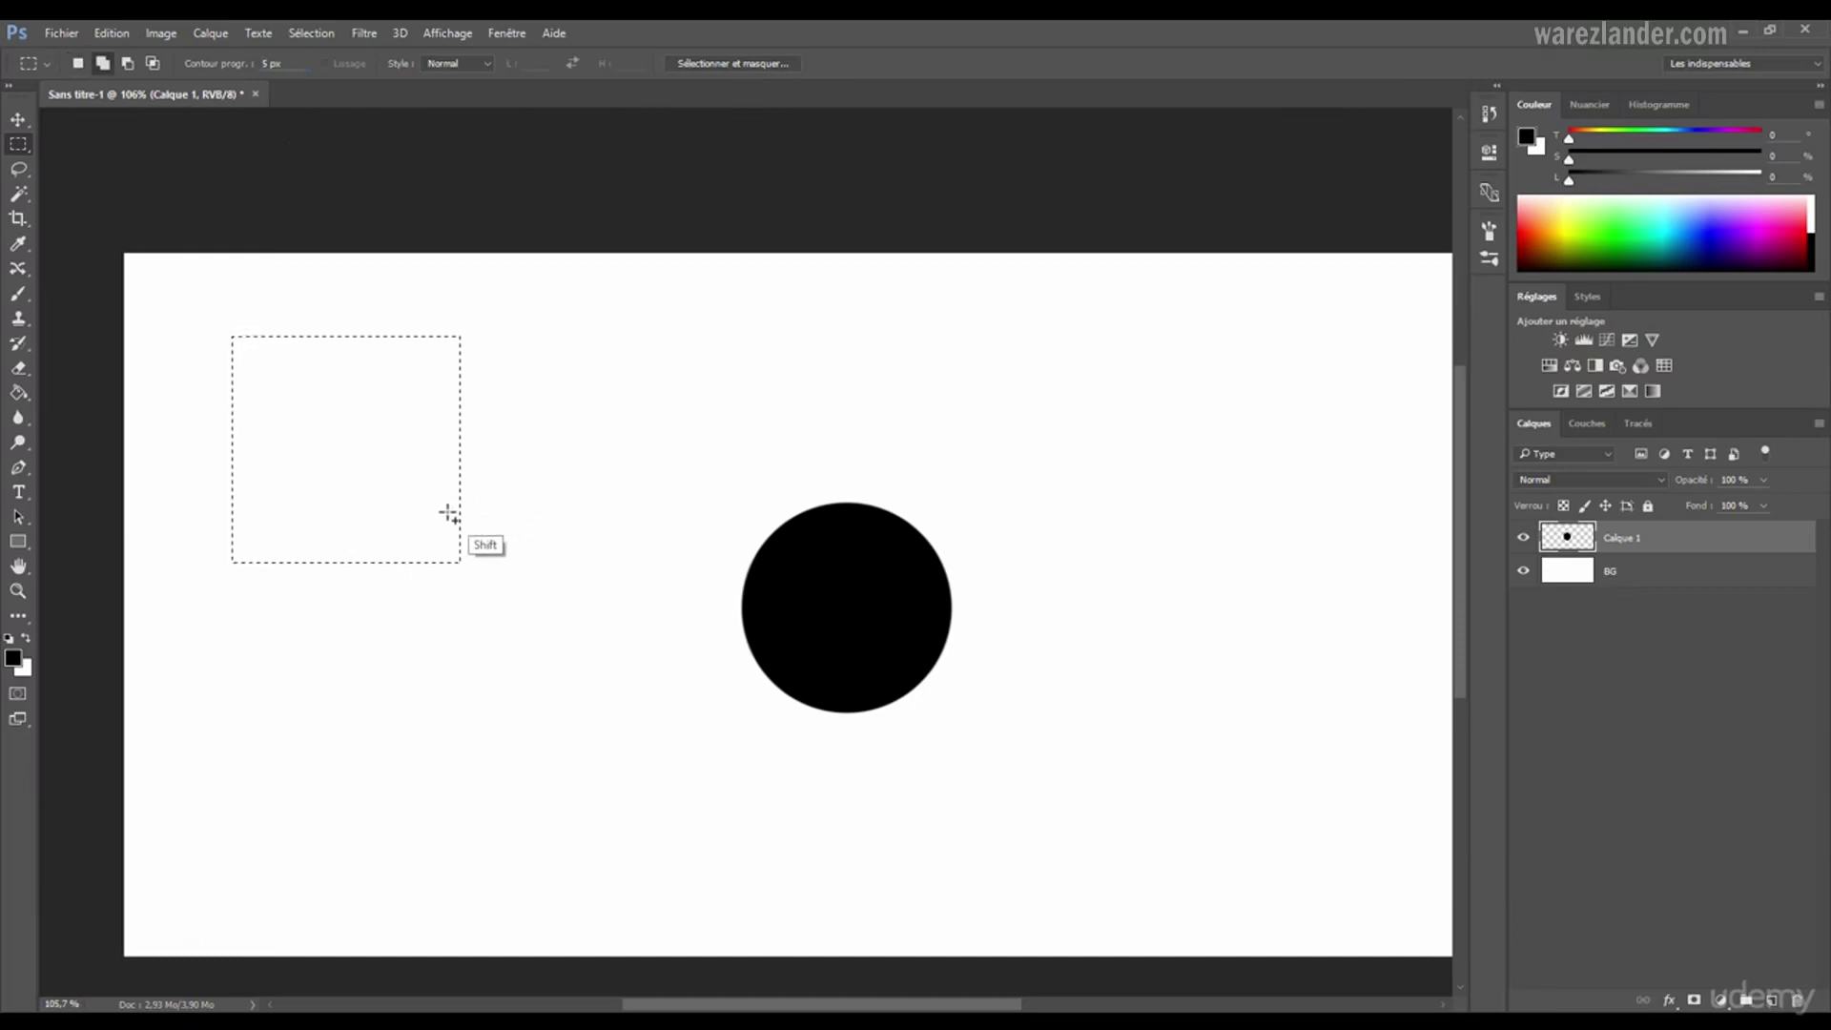
left_click_drag(400, 494, 581, 683)
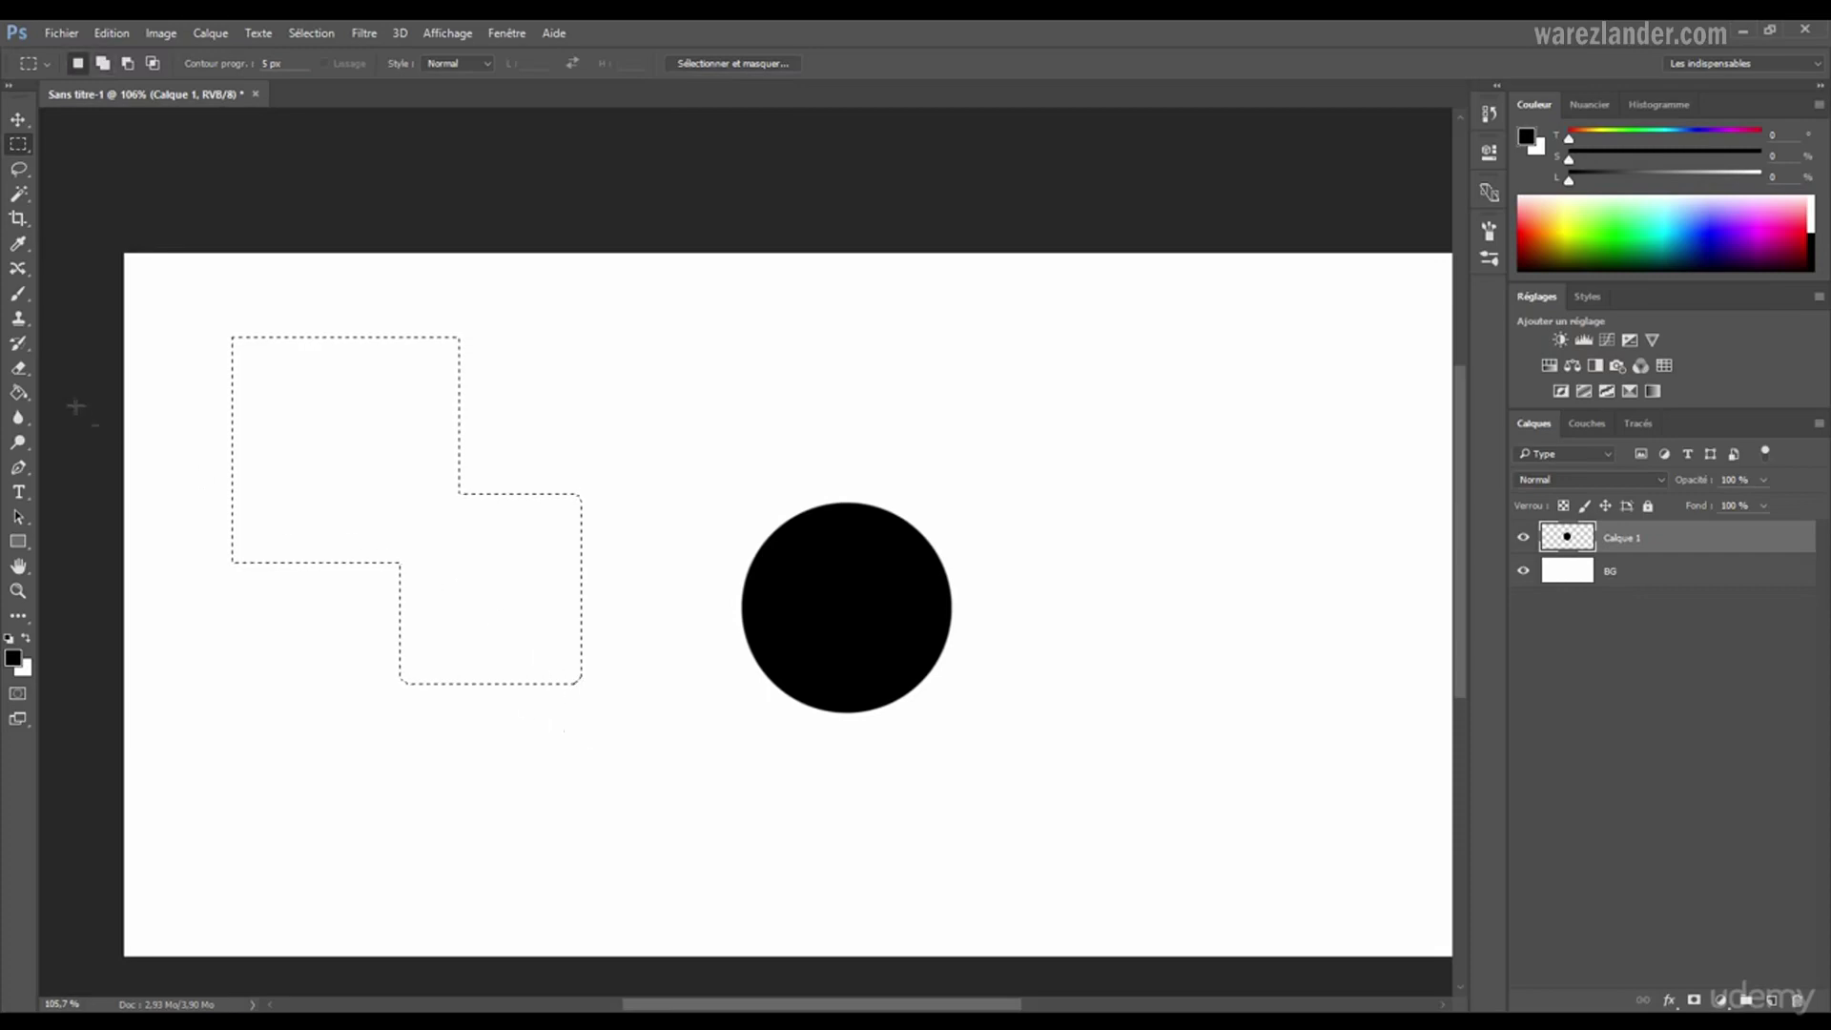
- Fill the combined selection with black, inspect its sharp and blurred edges up close, and remove the fill and selection
scroll(243, 344, "up", 4)
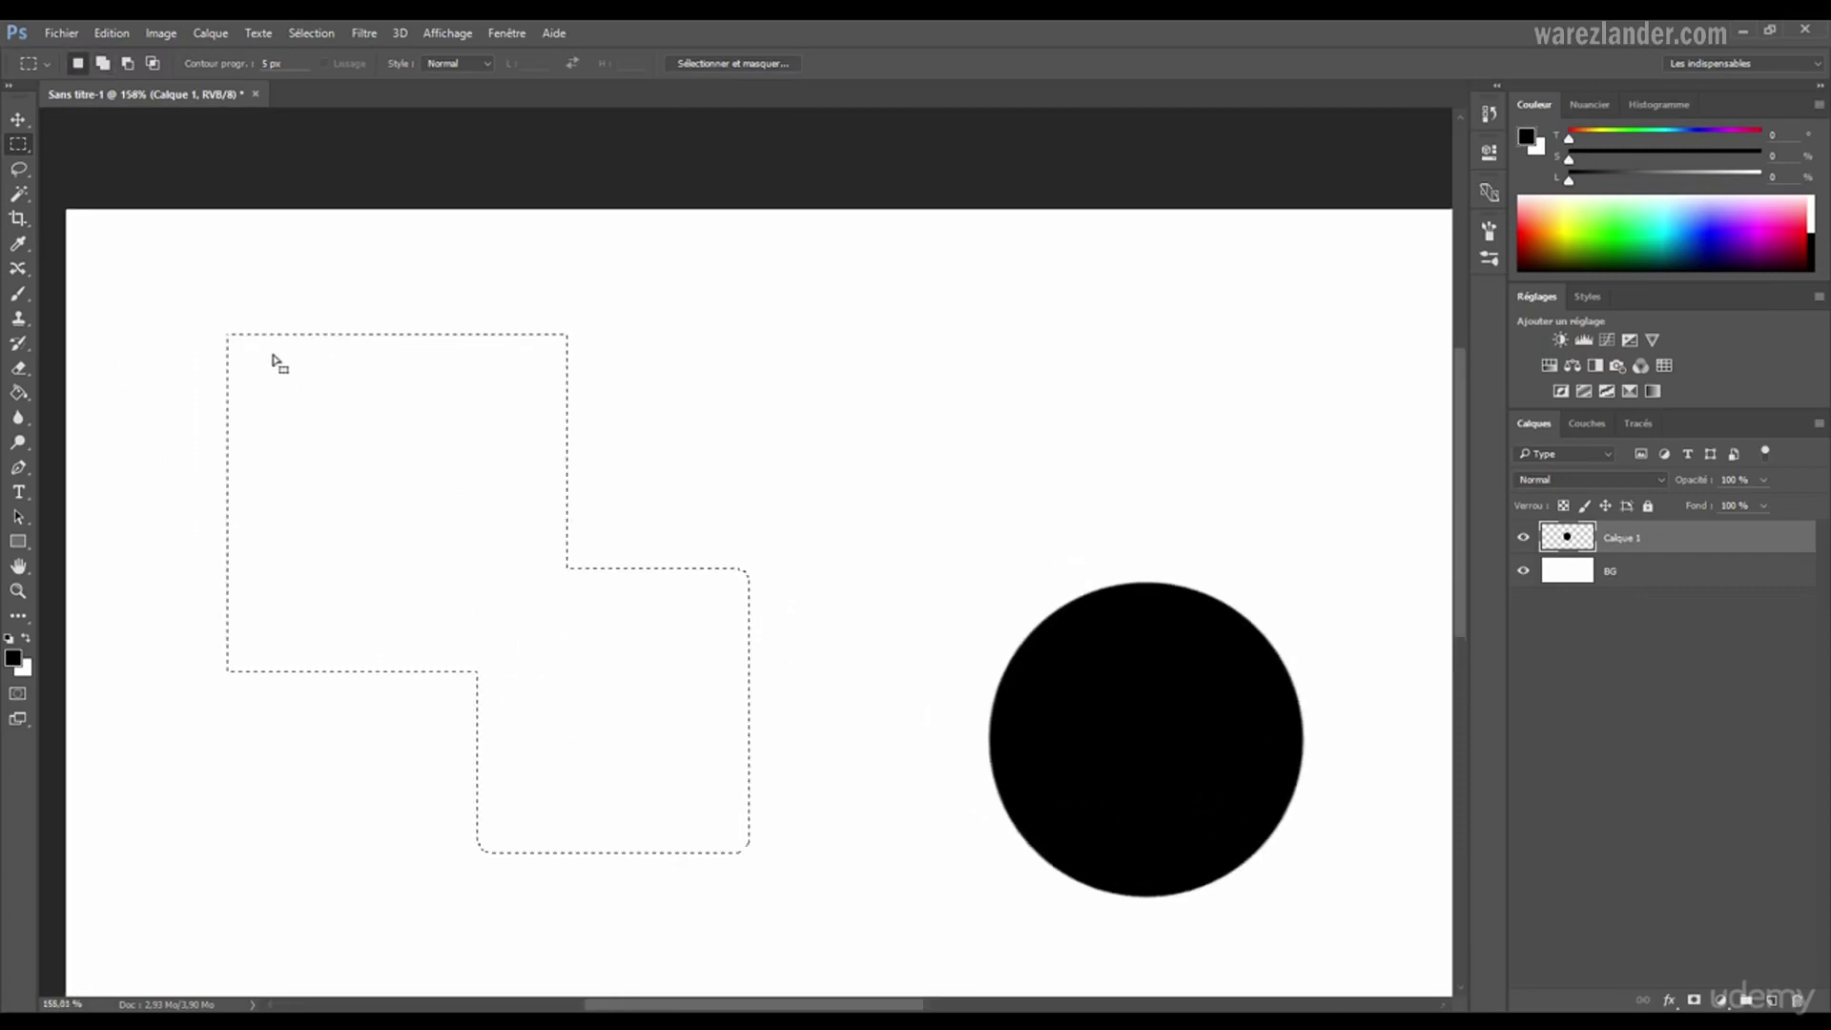
left_click(32, 394)
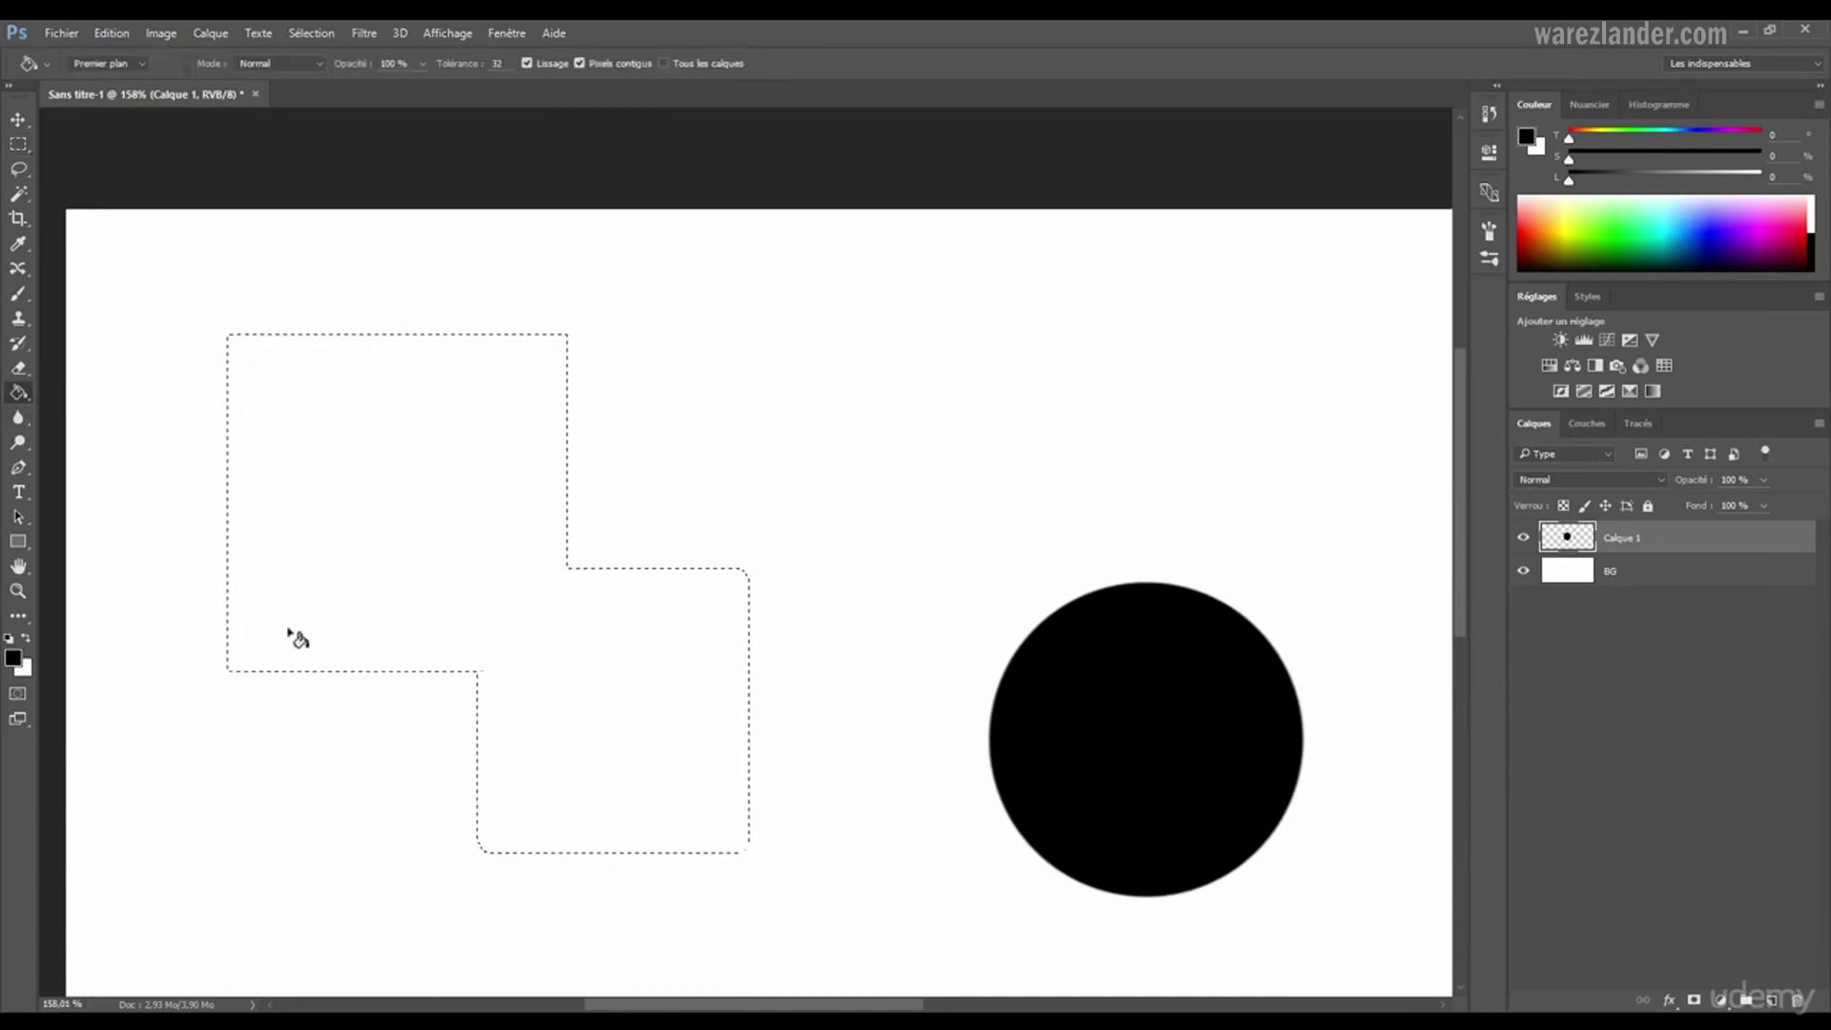
left_click(431, 491)
left_click(18, 144)
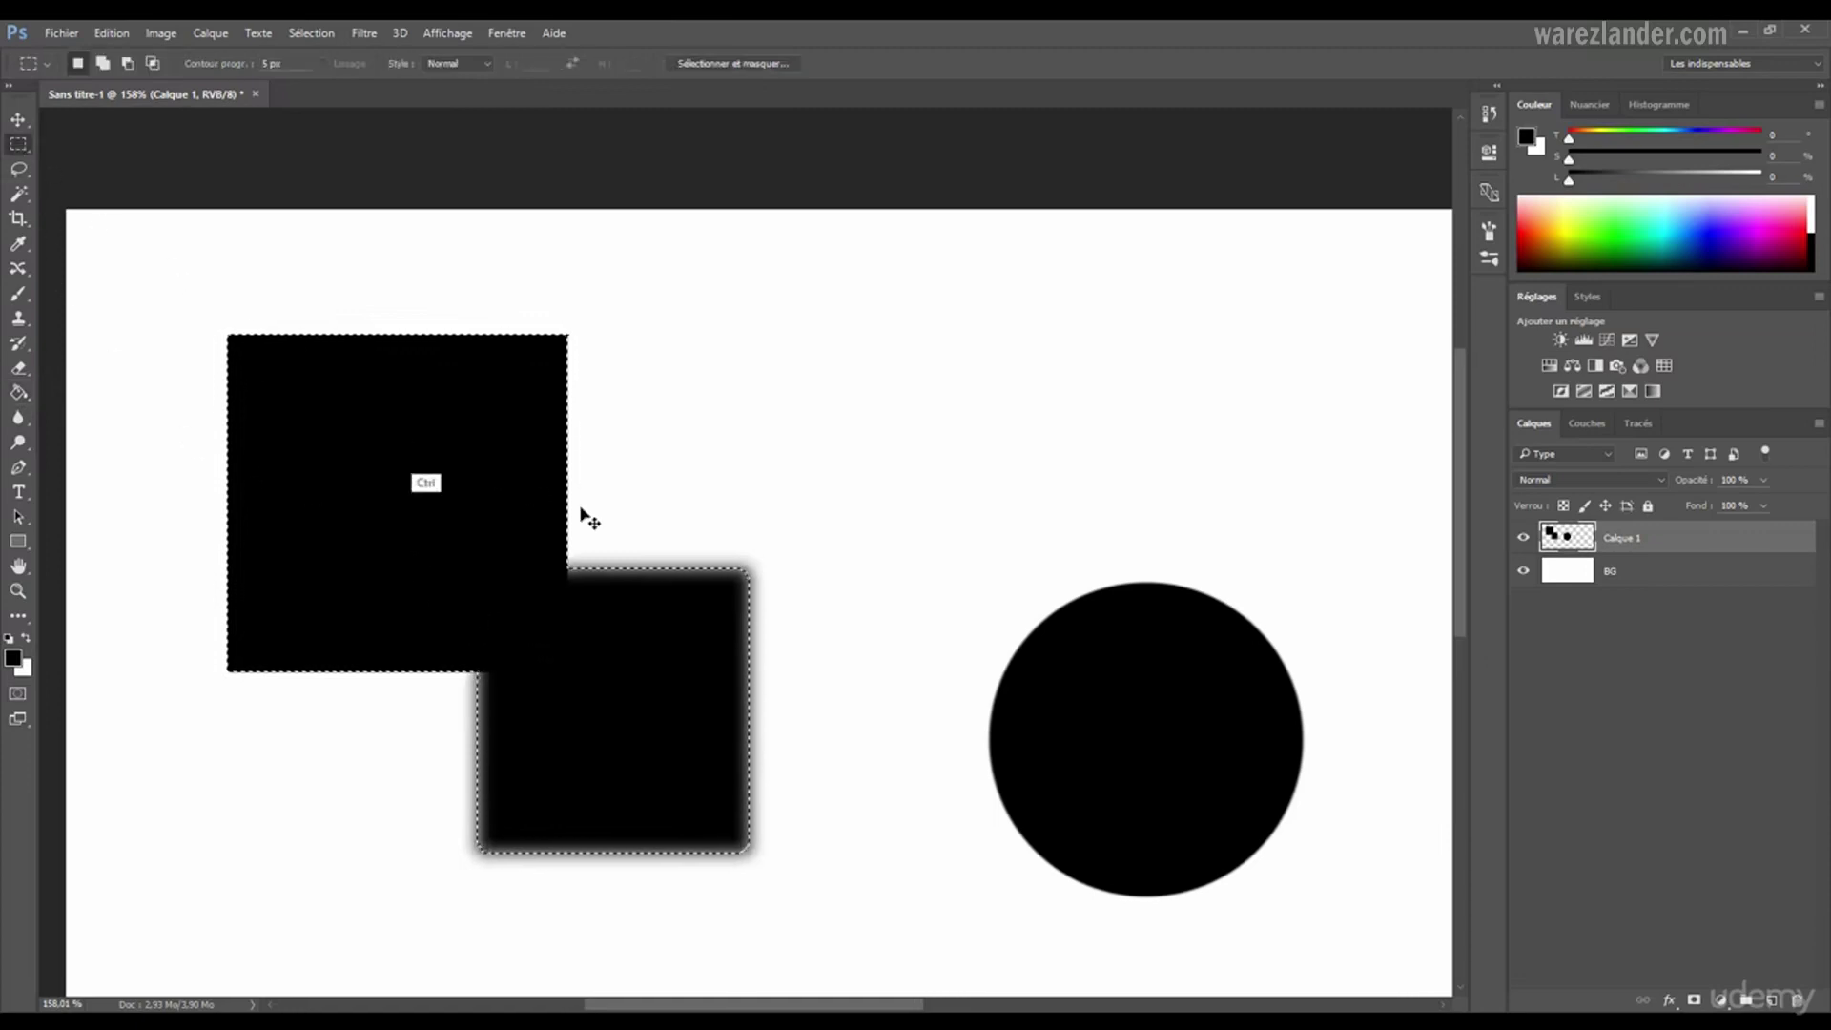
left_click(563, 606)
scroll(560, 605, "down", 3)
left_click_drag(492, 430, 511, 361)
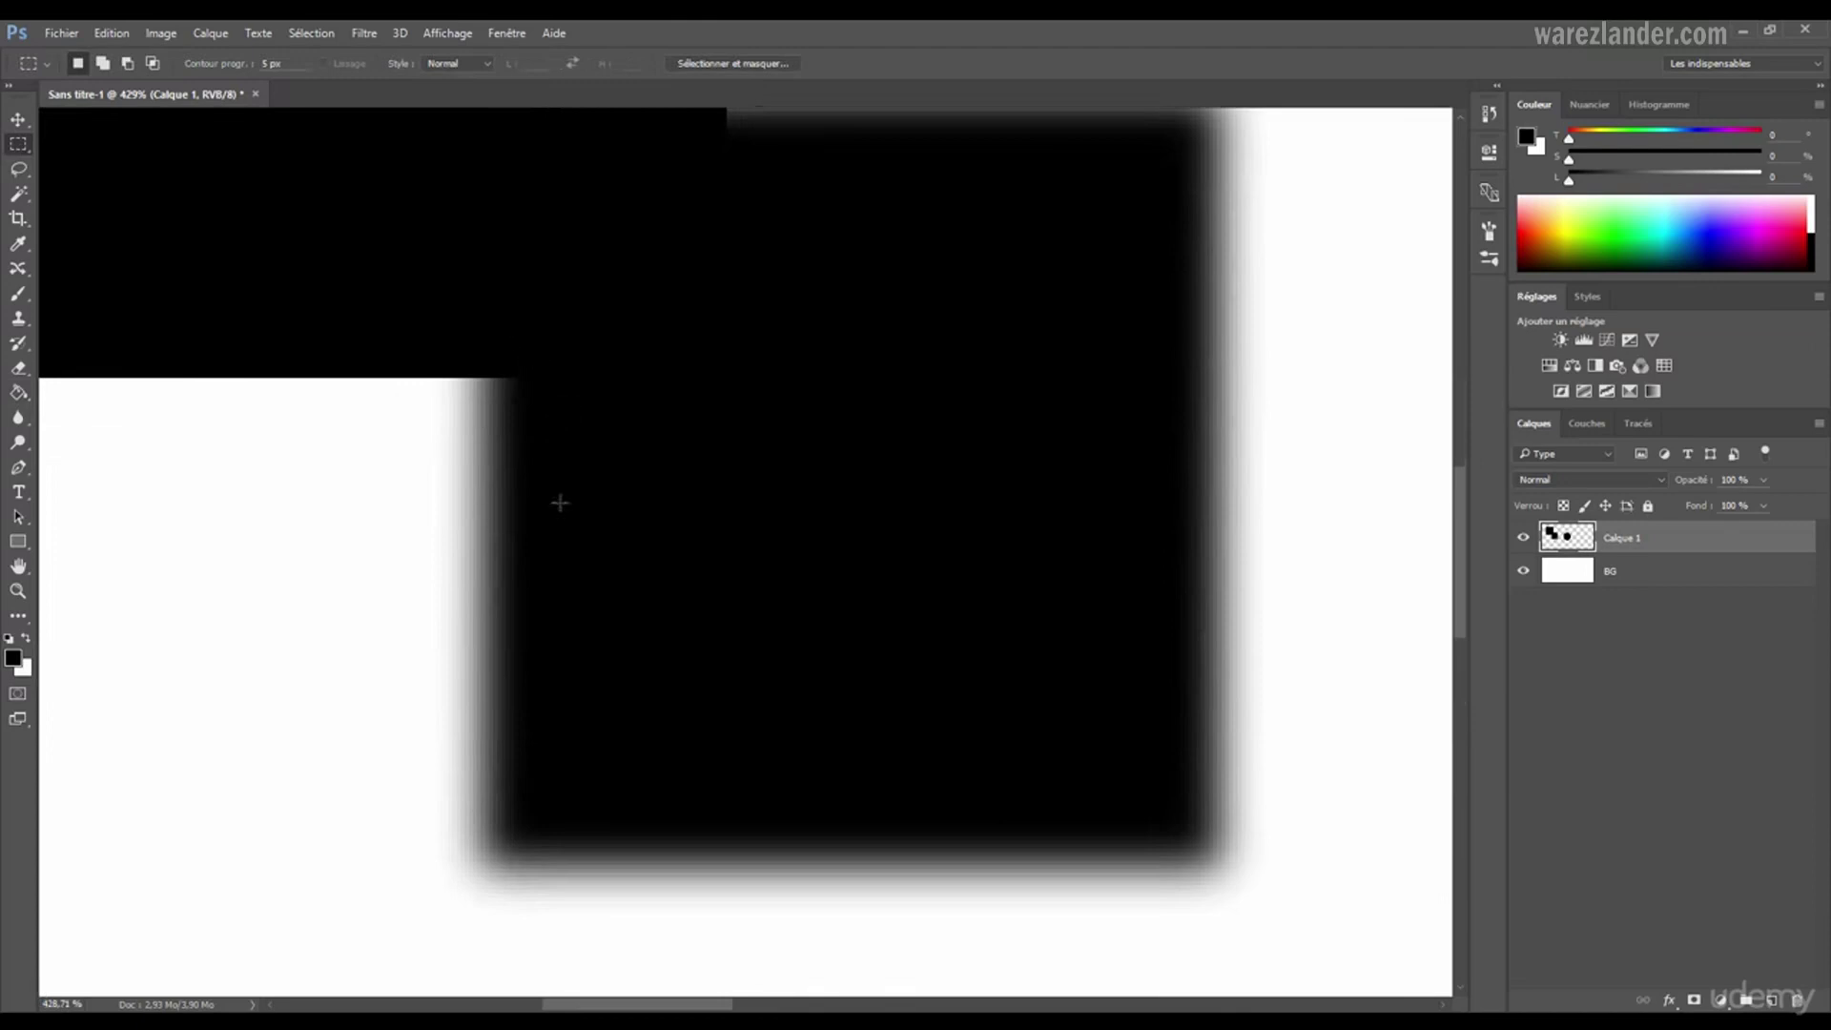
left_click_drag(560, 502, 548, 467)
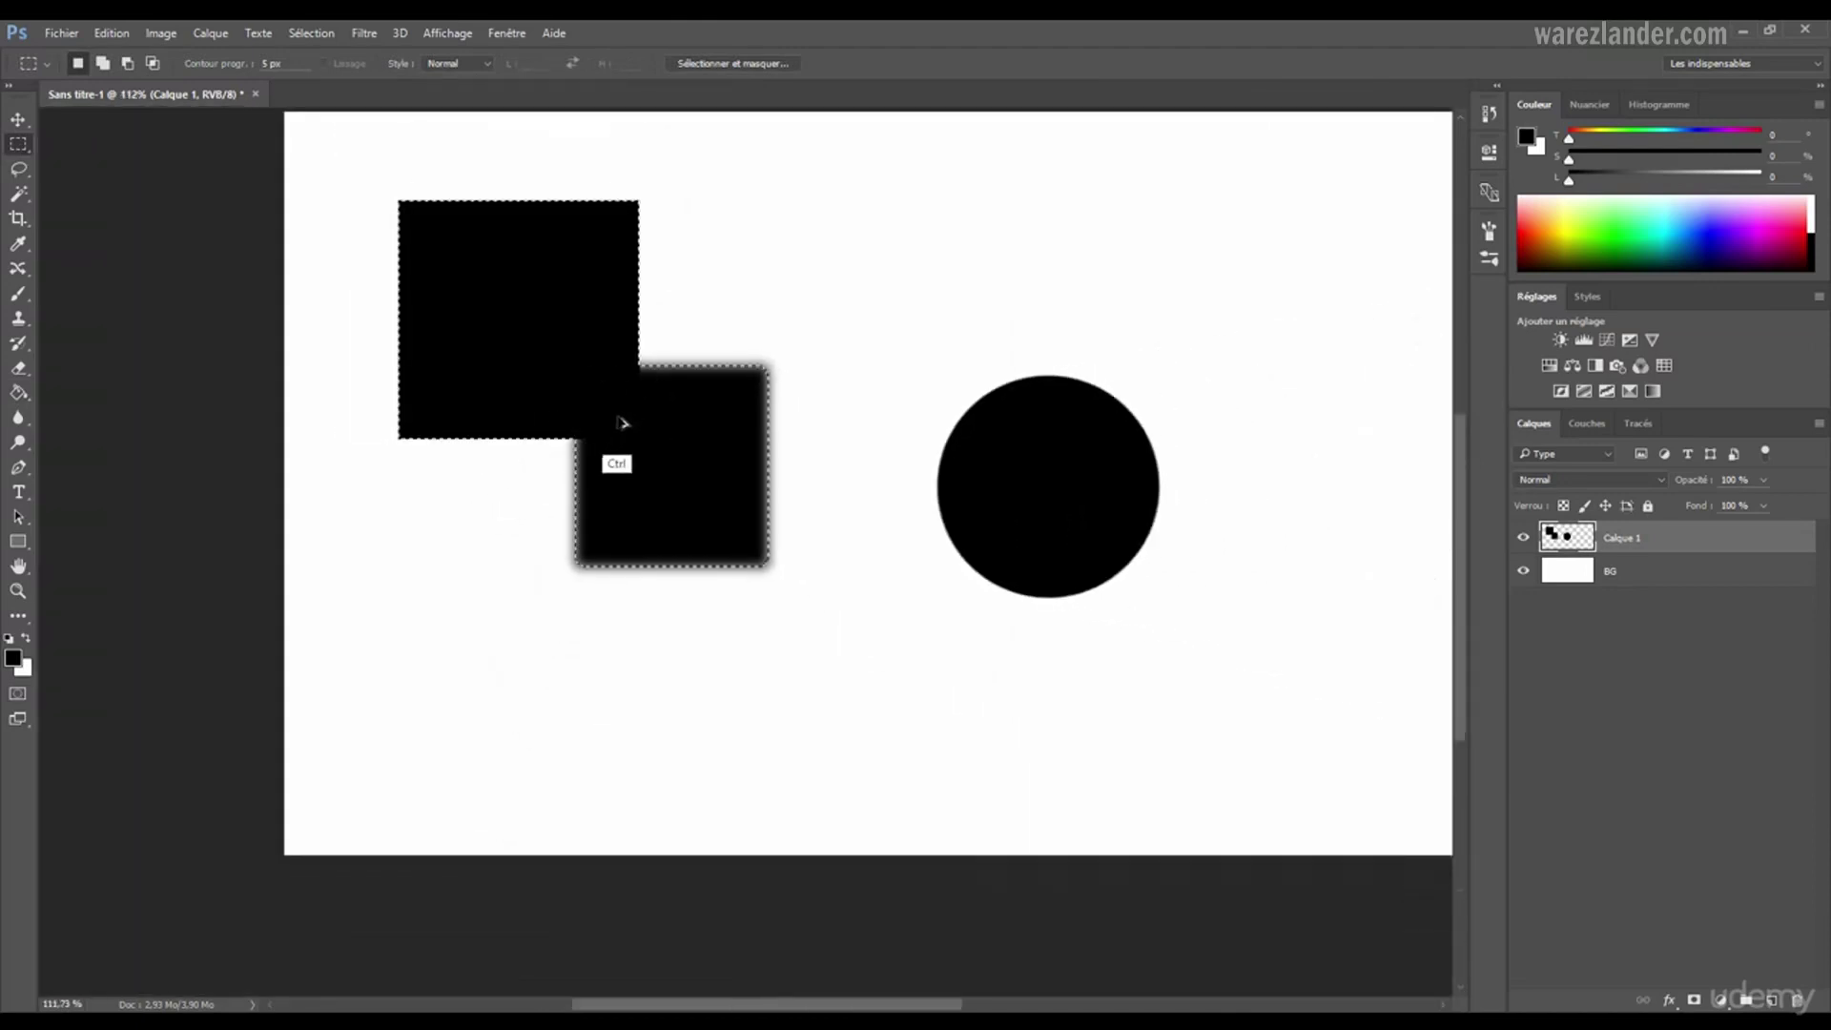
key("ctrl+x")
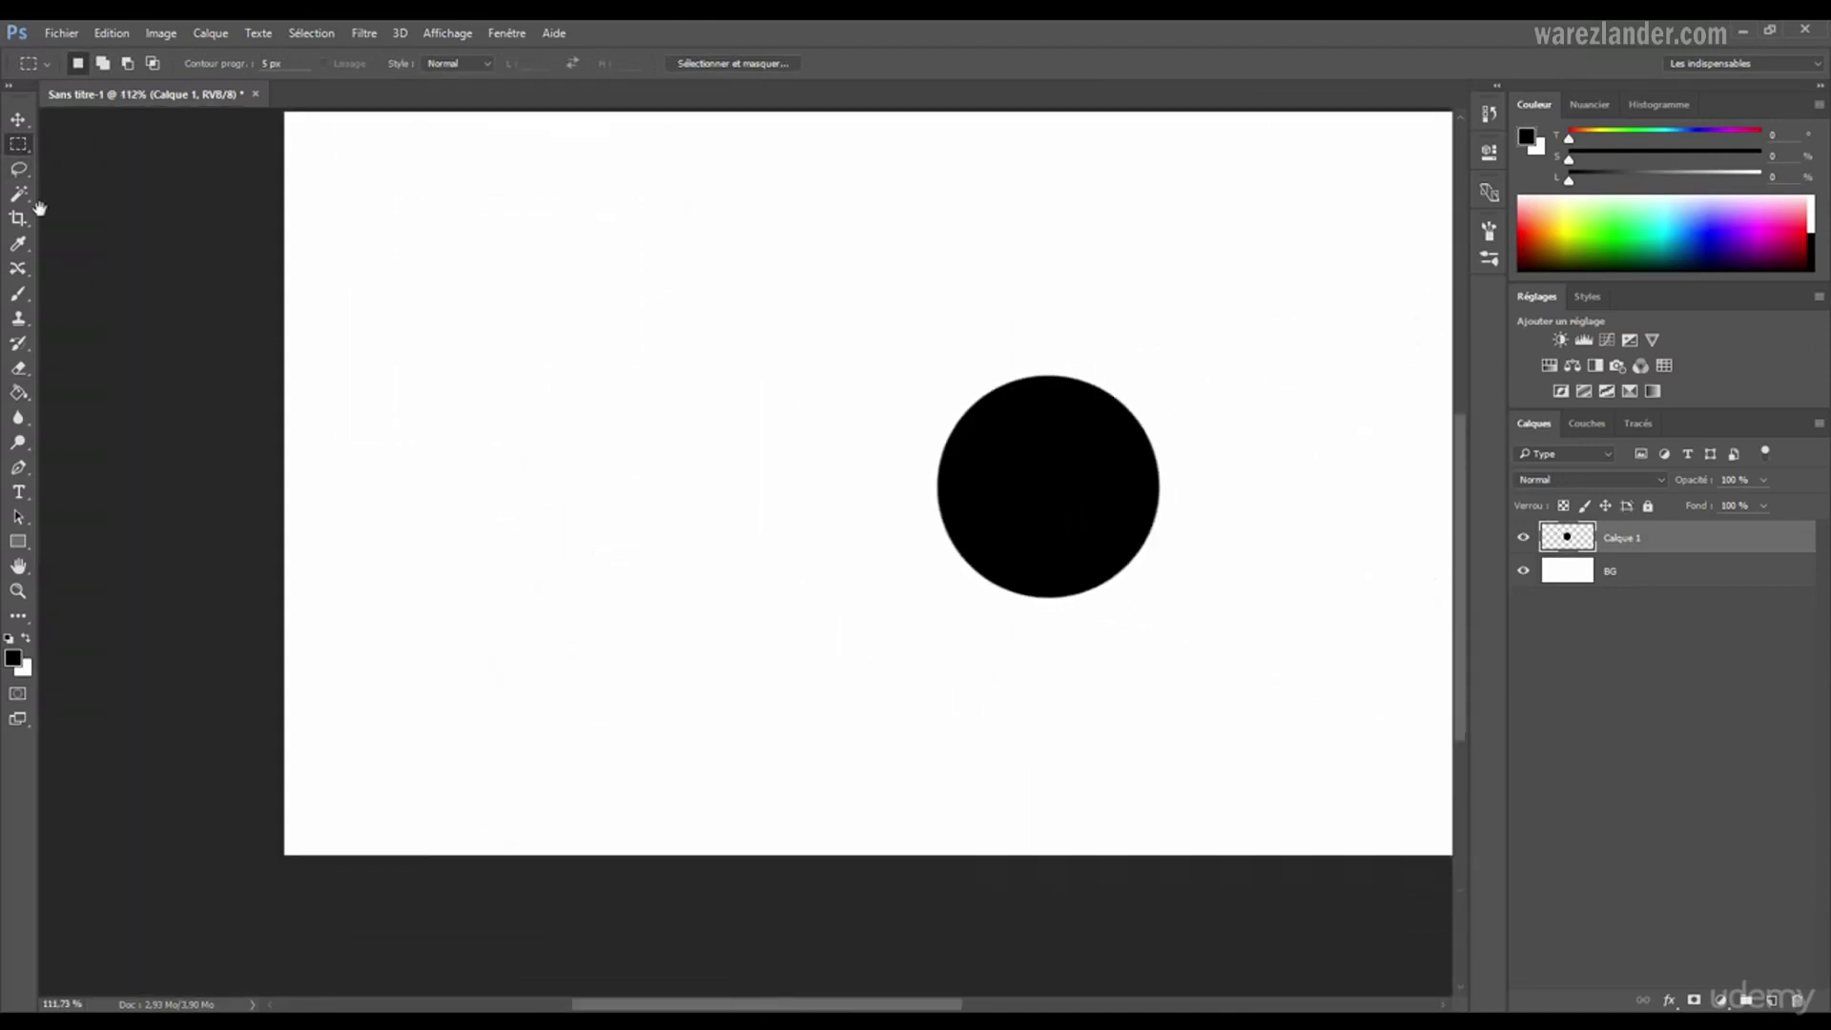
left_click_drag(478, 363, 409, 433)
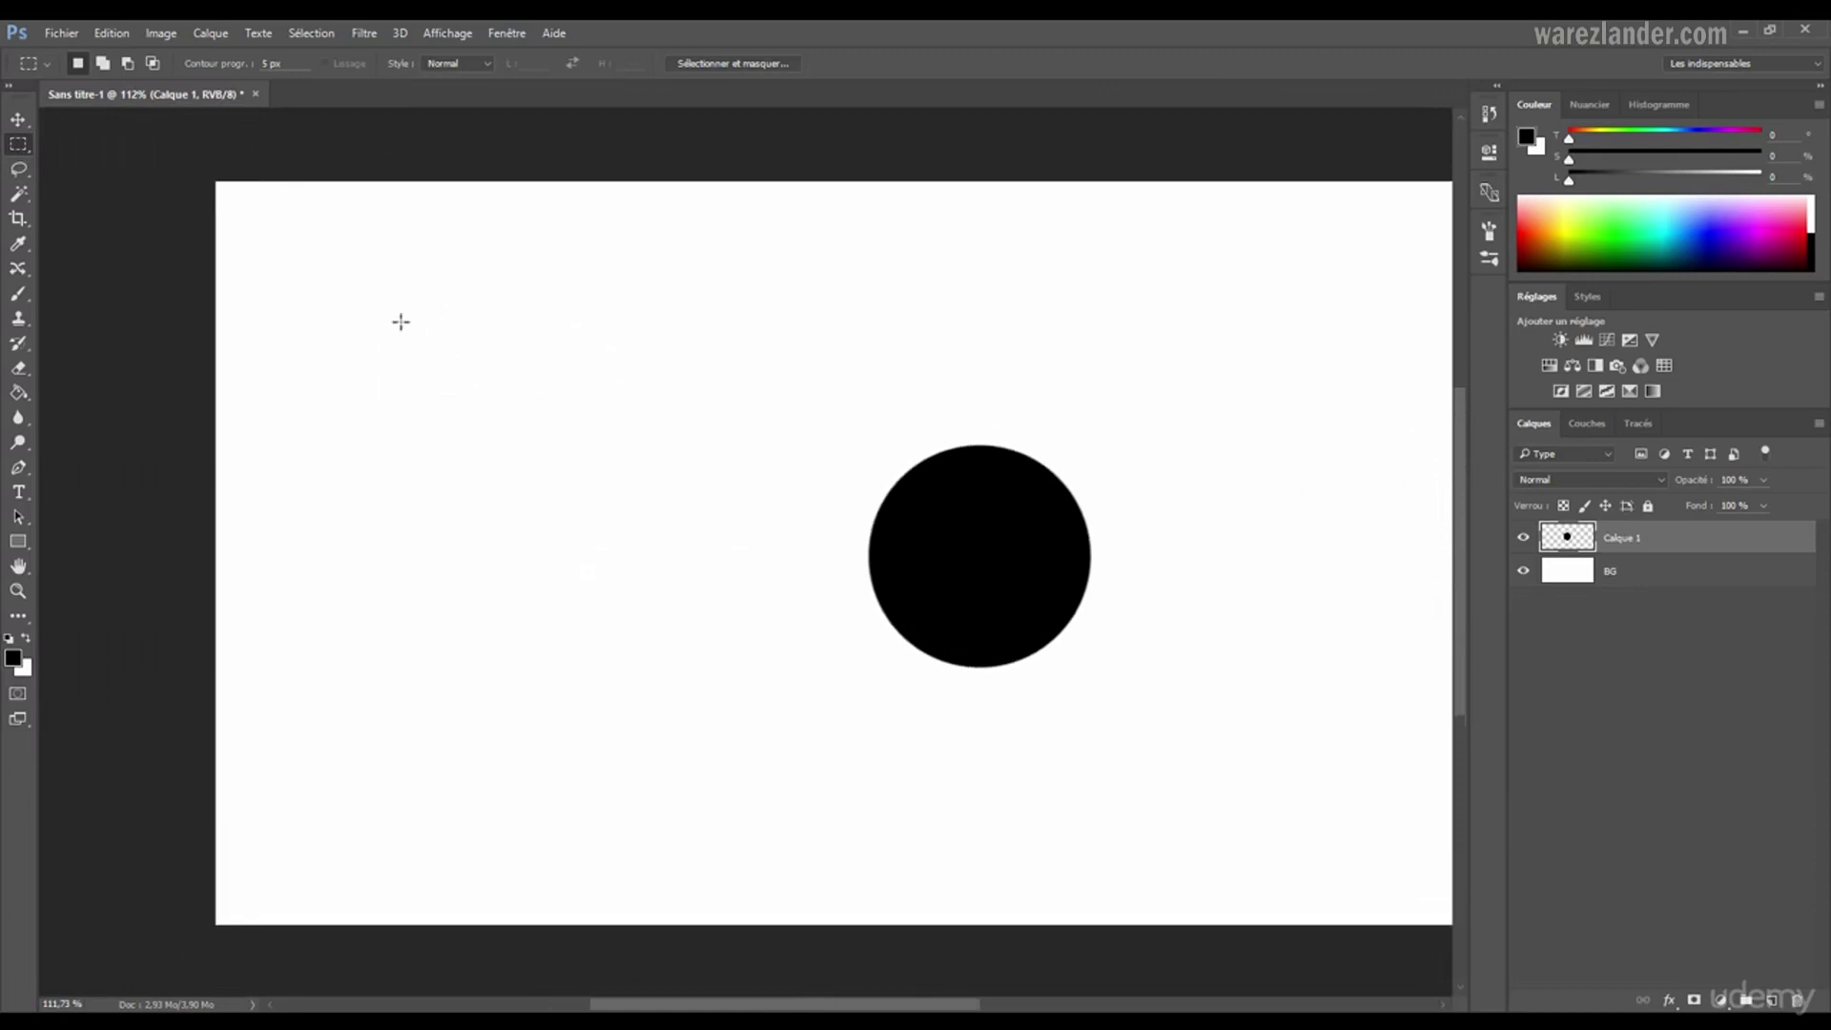
left_click_drag(325, 252, 604, 515)
left_click(531, 461)
key("ctrl+z")
key("ctrl+d")
- Draw a rectangular selection with 0 px feather left of the circle and add a second rectangle overlapping its lower-right corner
left_click_drag(339, 277, 572, 510)
key("shift")
left_click_drag(472, 418, 687, 633)
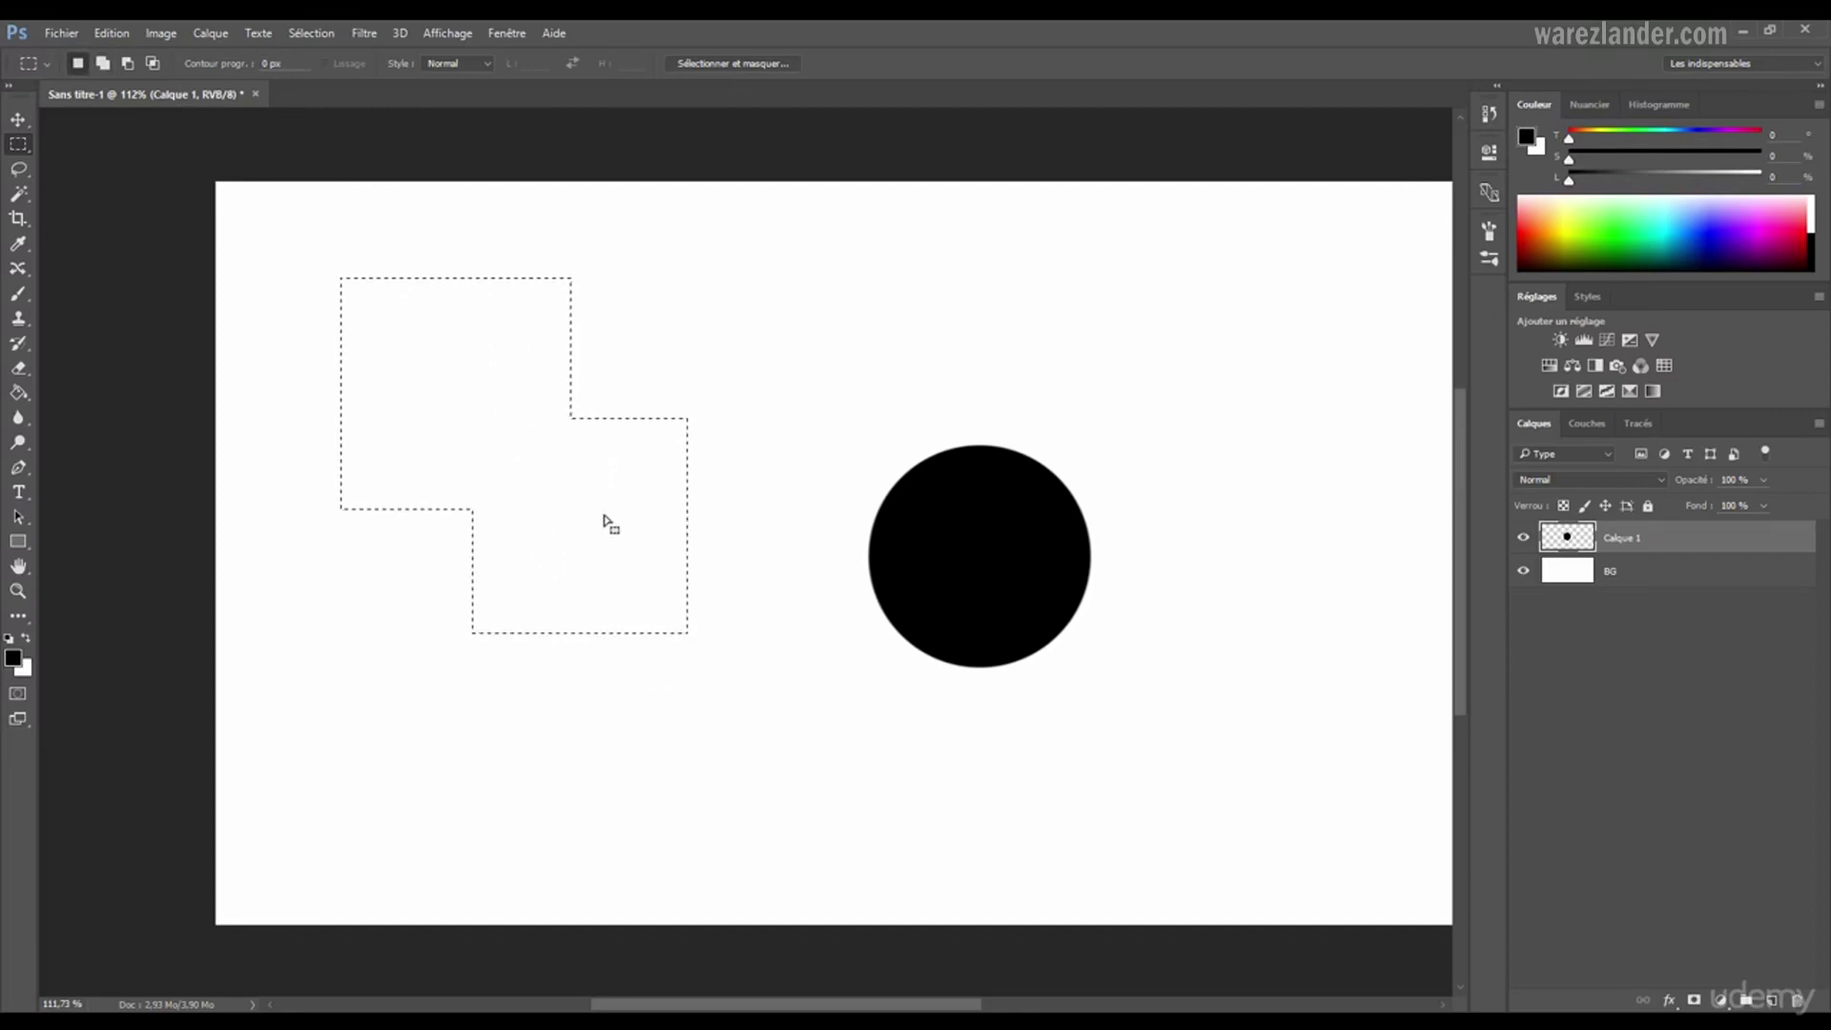
- Feather the edges of the whole combined selection with the Contour progressif command
left_click(311, 33)
mouse_move(347, 279)
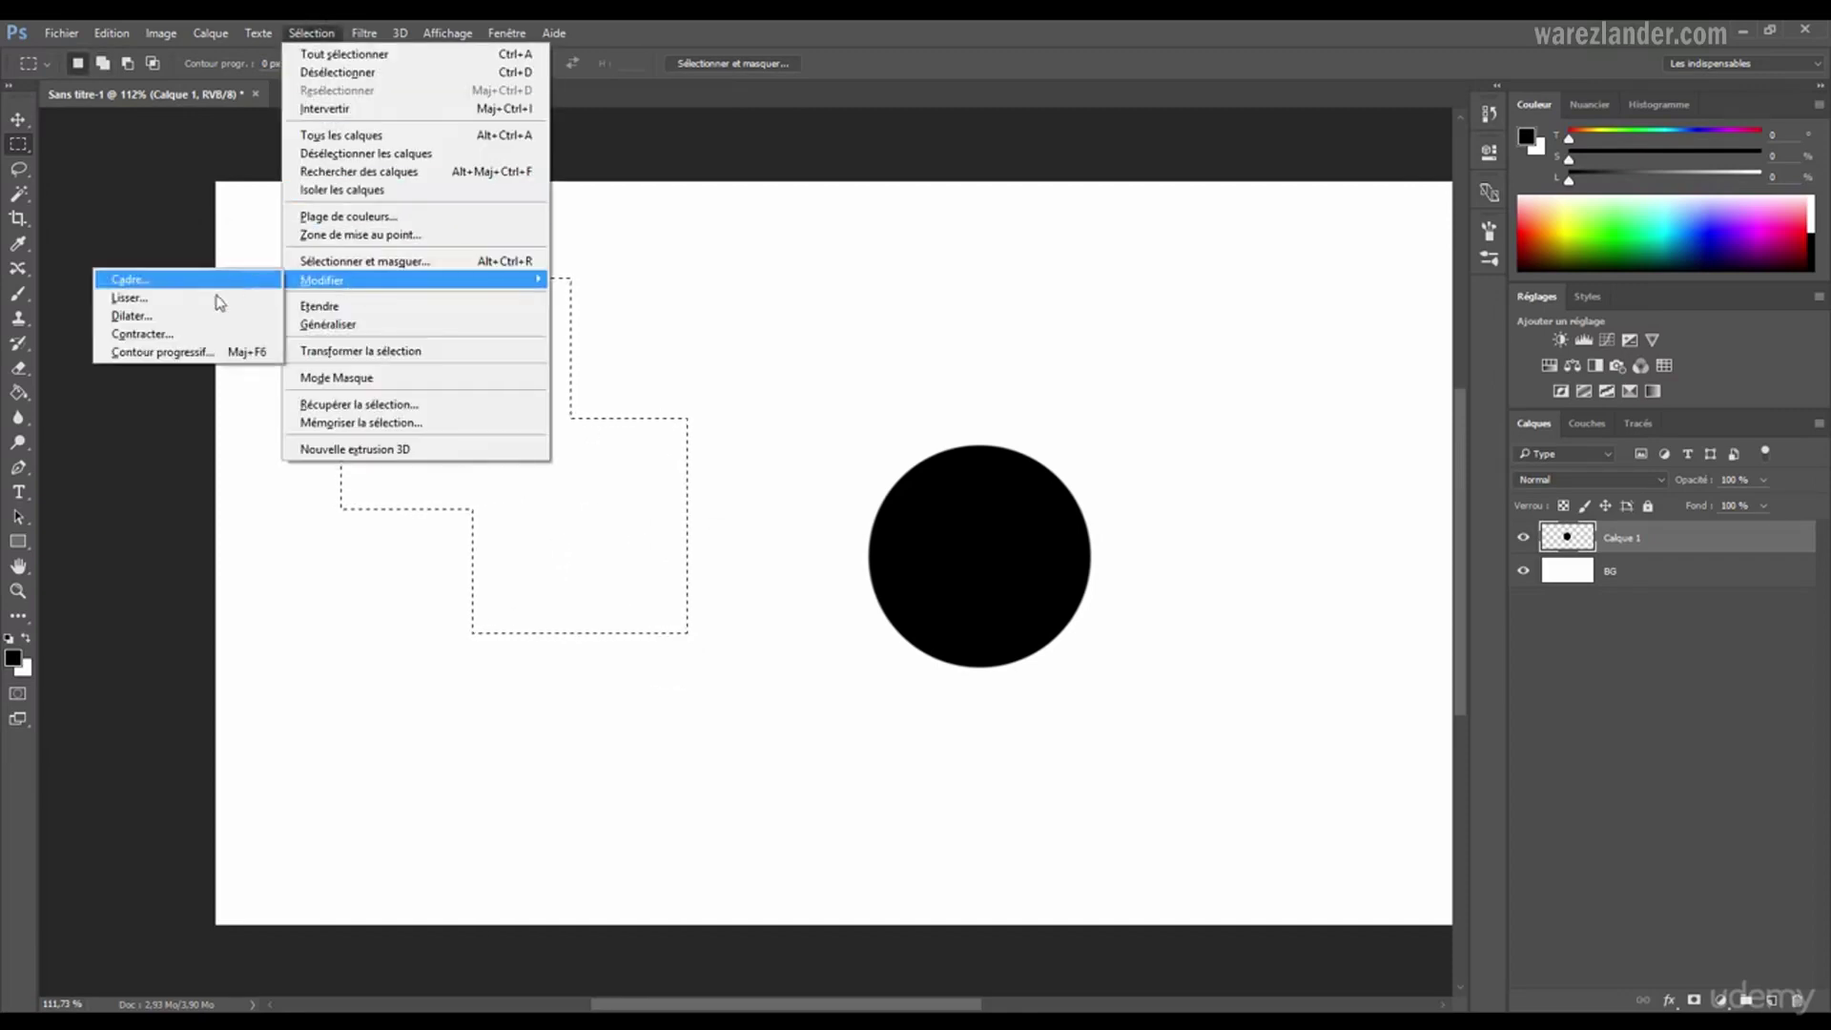
left_click(164, 352)
left_click(1009, 345)
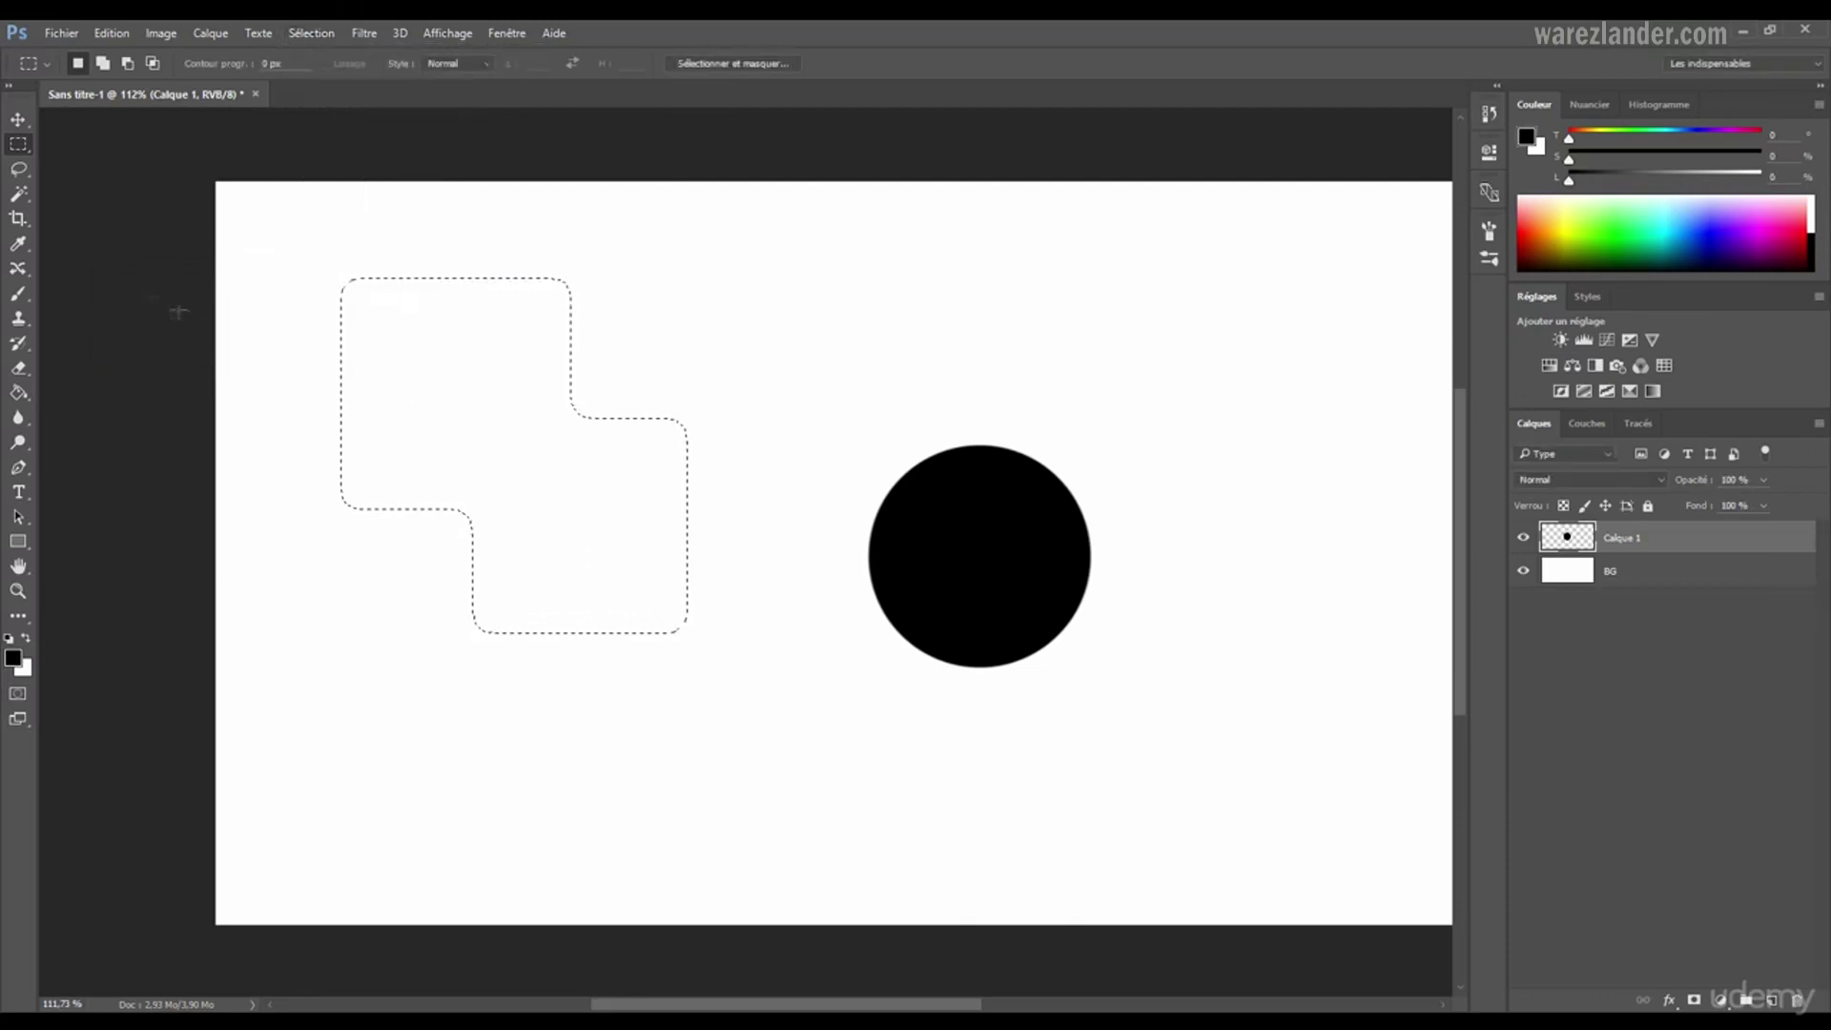
- Fill the feathered combined selection with black using the Paint Bucket, undo the fill and deselect
left_click(18, 392)
left_click(348, 325)
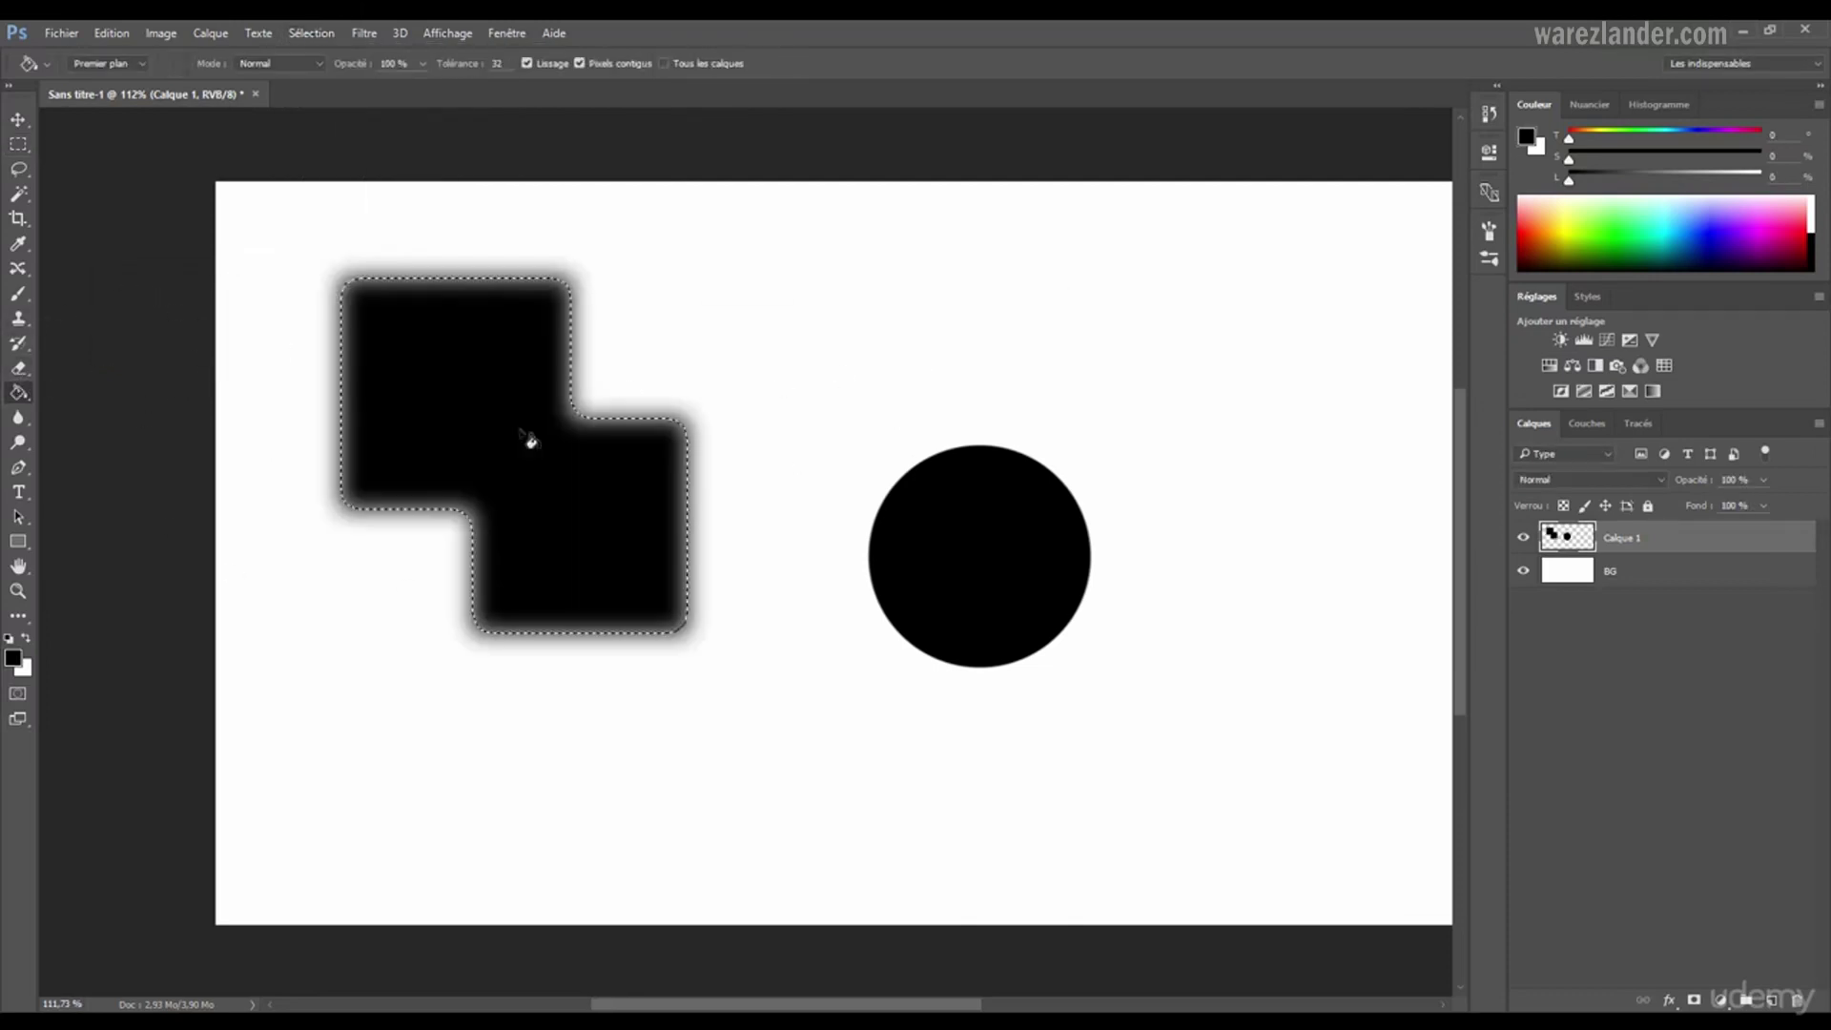
key("ctrl+z")
key("ctrl+d")
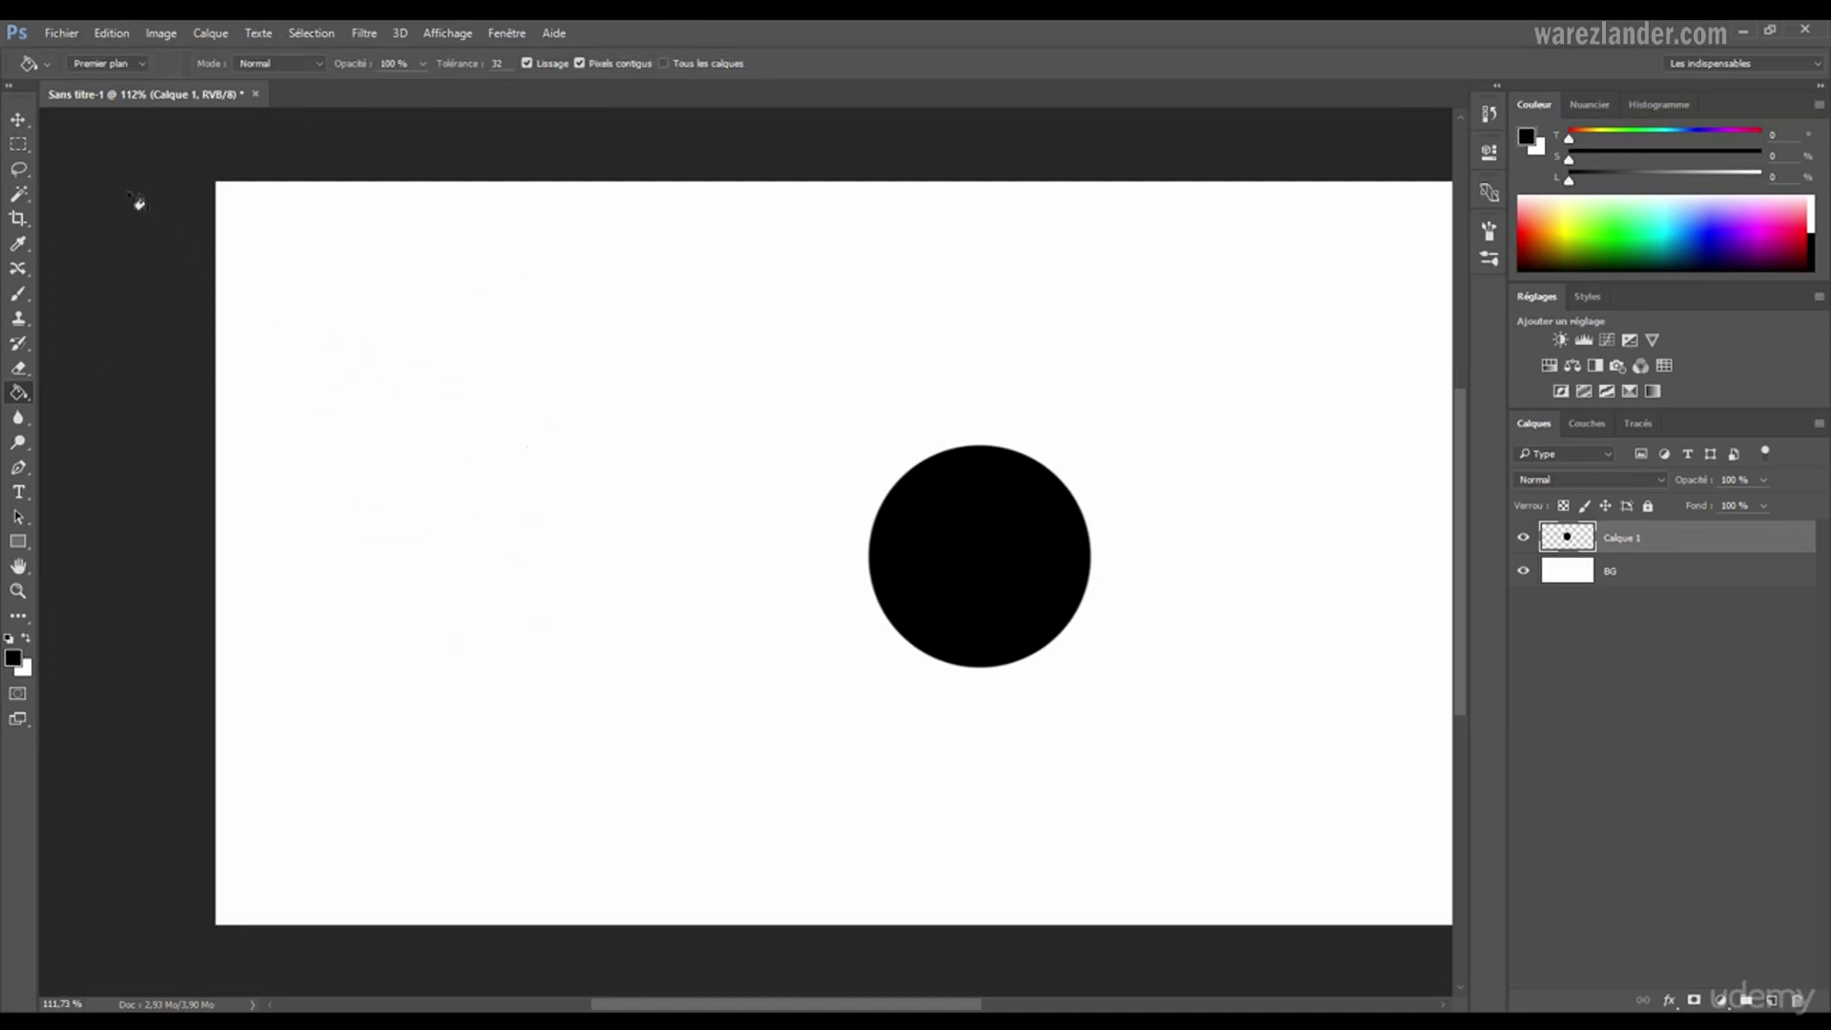
- Draw a freely proportioned rectangular selection with the marquee style set to Normal and deselect it
left_click(19, 143)
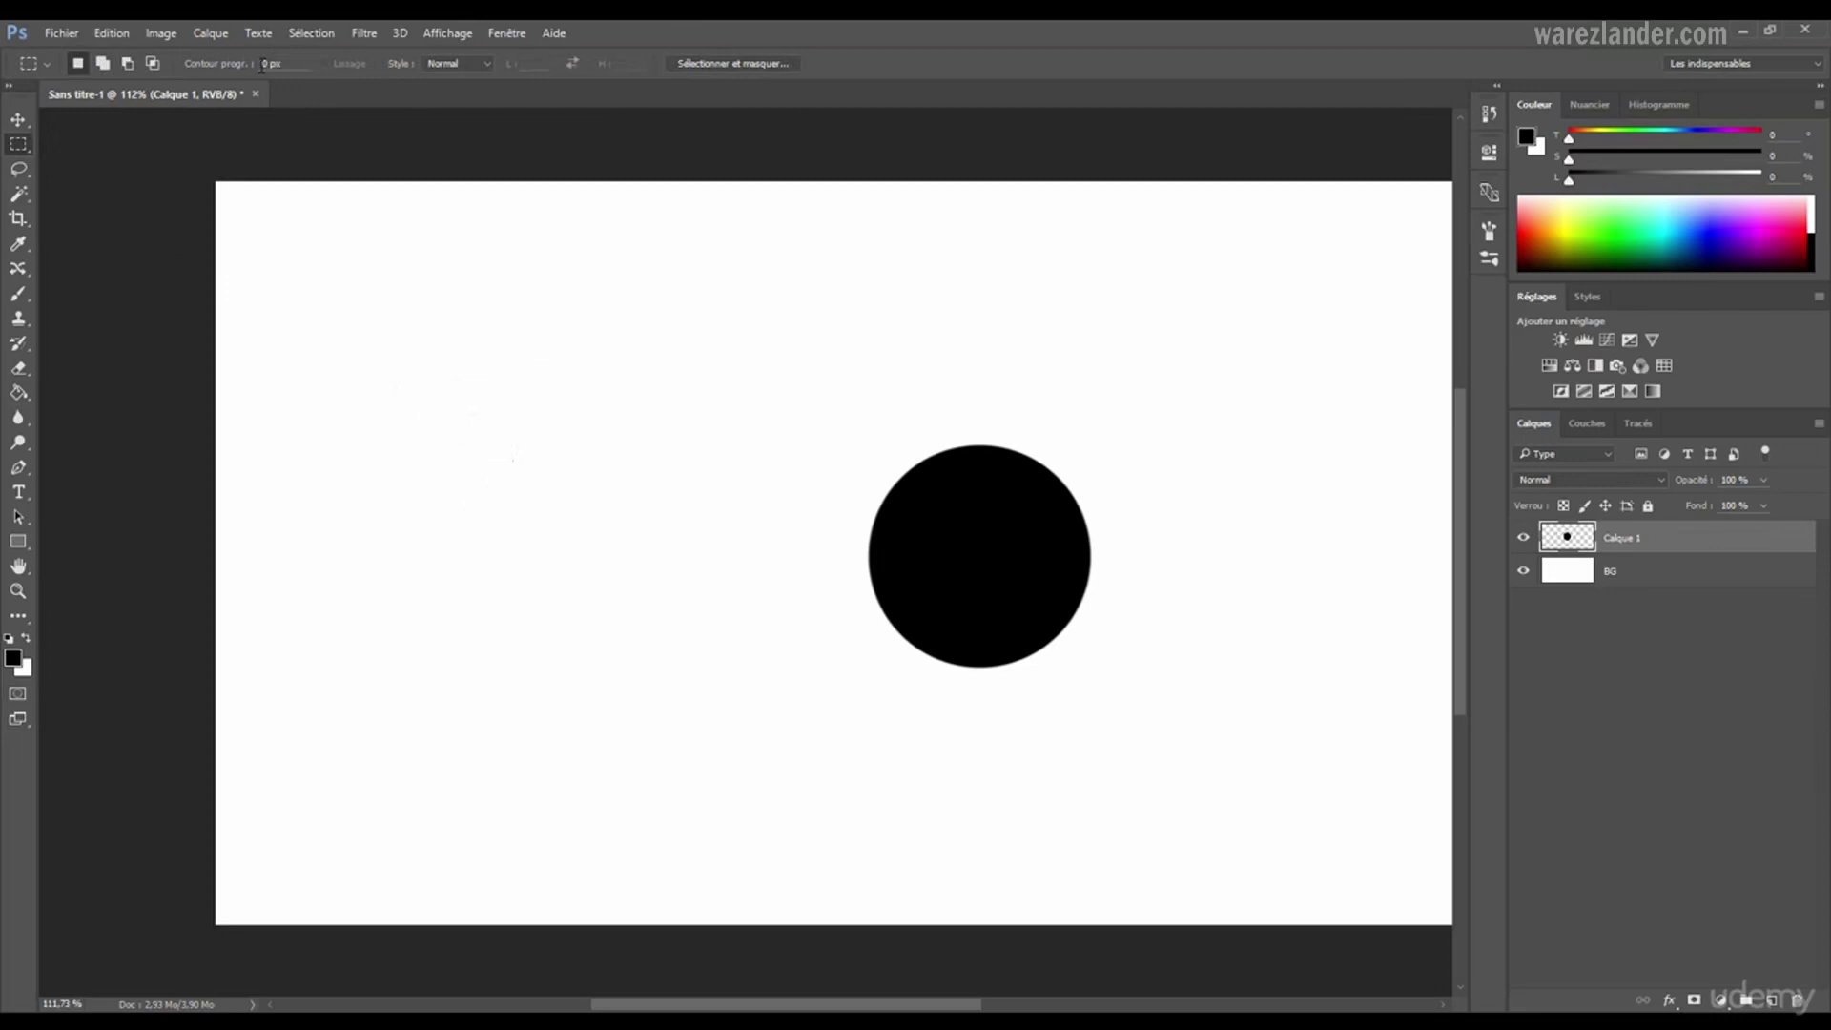
left_click(452, 64)
left_click(437, 81)
left_click_drag(328, 238, 787, 491)
key("ctrl+d")
- Set the marquee style to fixed proportions of 1 to 1, try square selections left of the circle and clear them
left_click(442, 93)
left_click_drag(372, 276, 818, 624)
left_click_drag(426, 315, 712, 740)
left_click(650, 502)
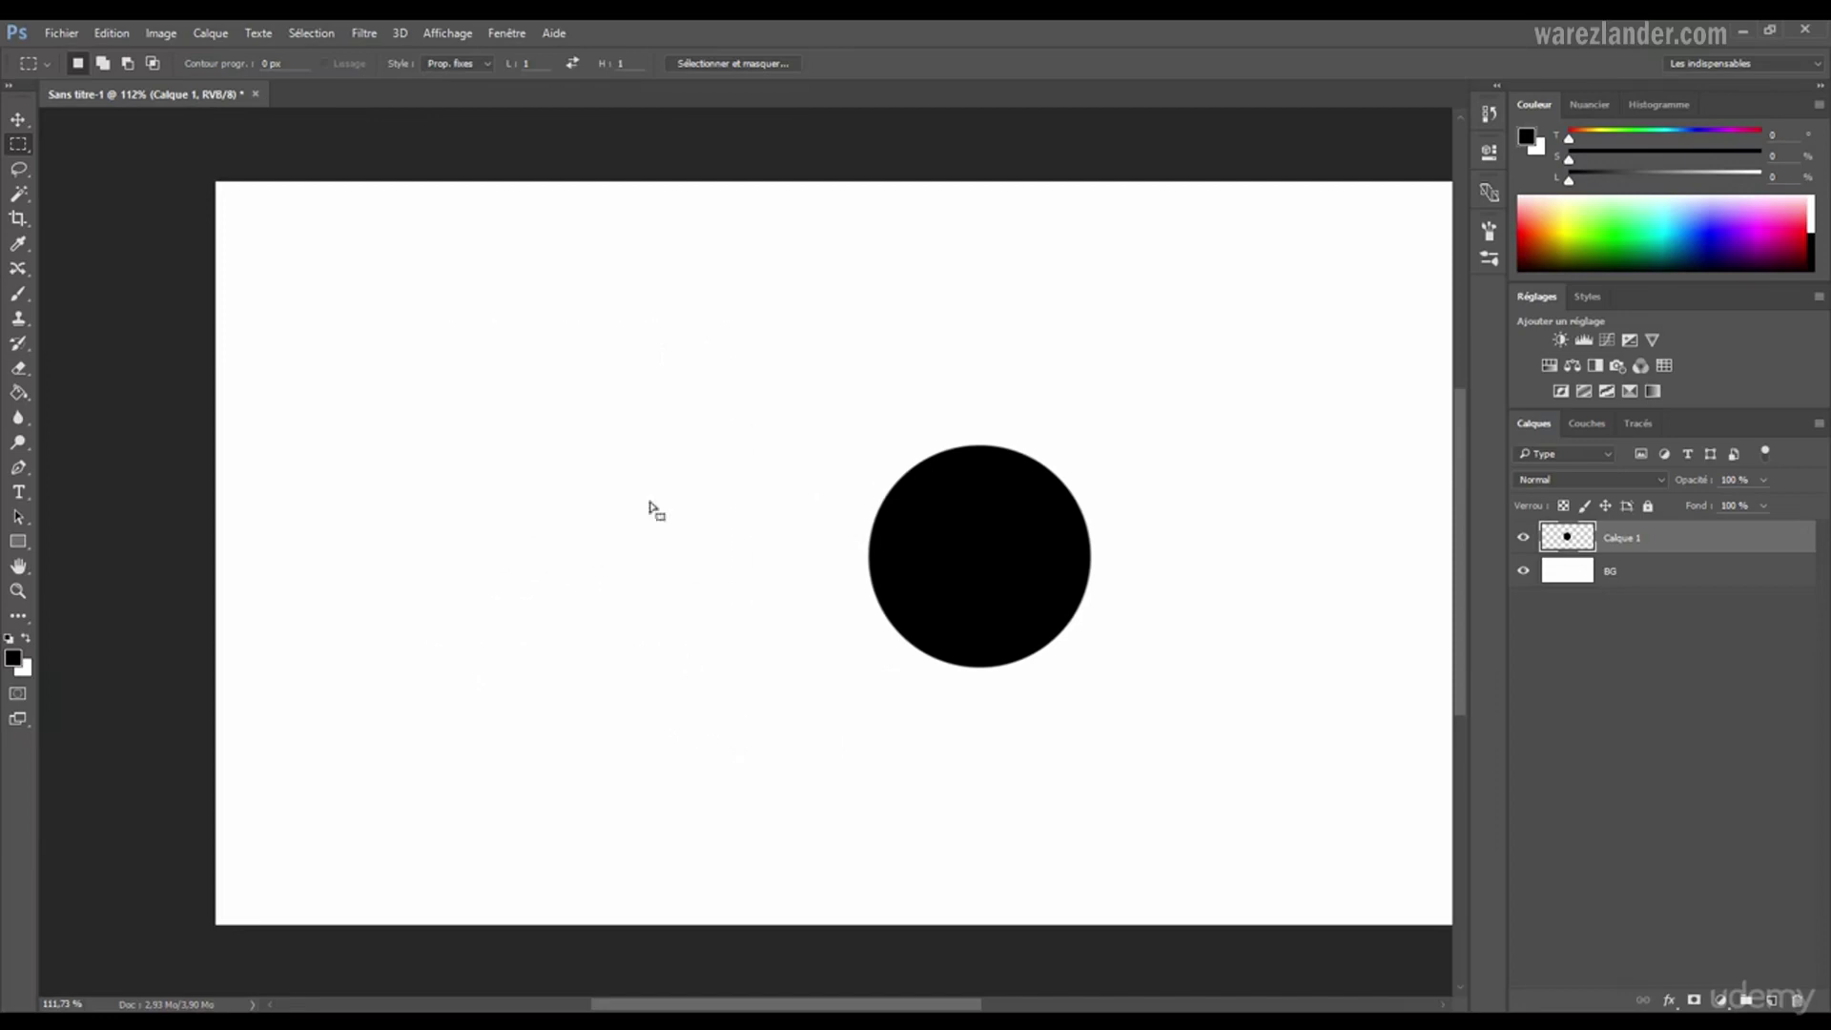
- Try another marquee style with a test selection left of the circle and return the style to Normal
left_click(455, 119)
left_click(458, 64)
left_click_drag(609, 389, 483, 330)
left_click(473, 65)
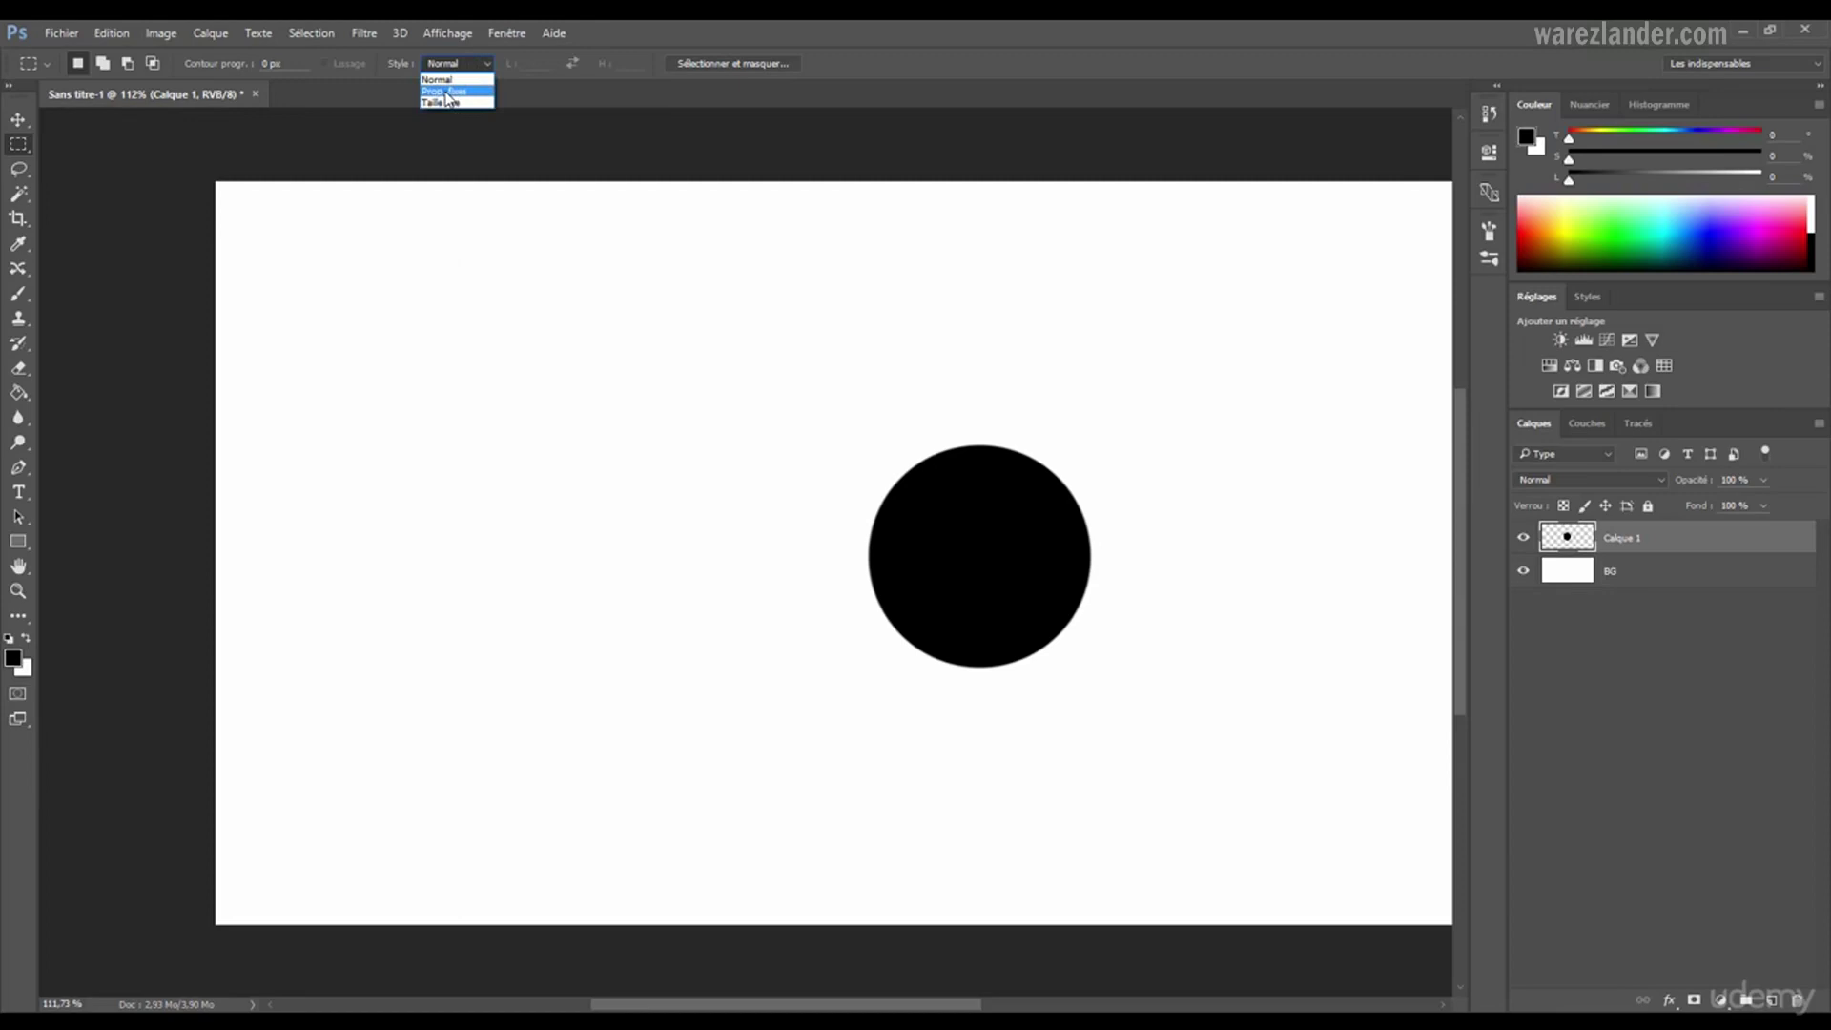
left_click(450, 81)
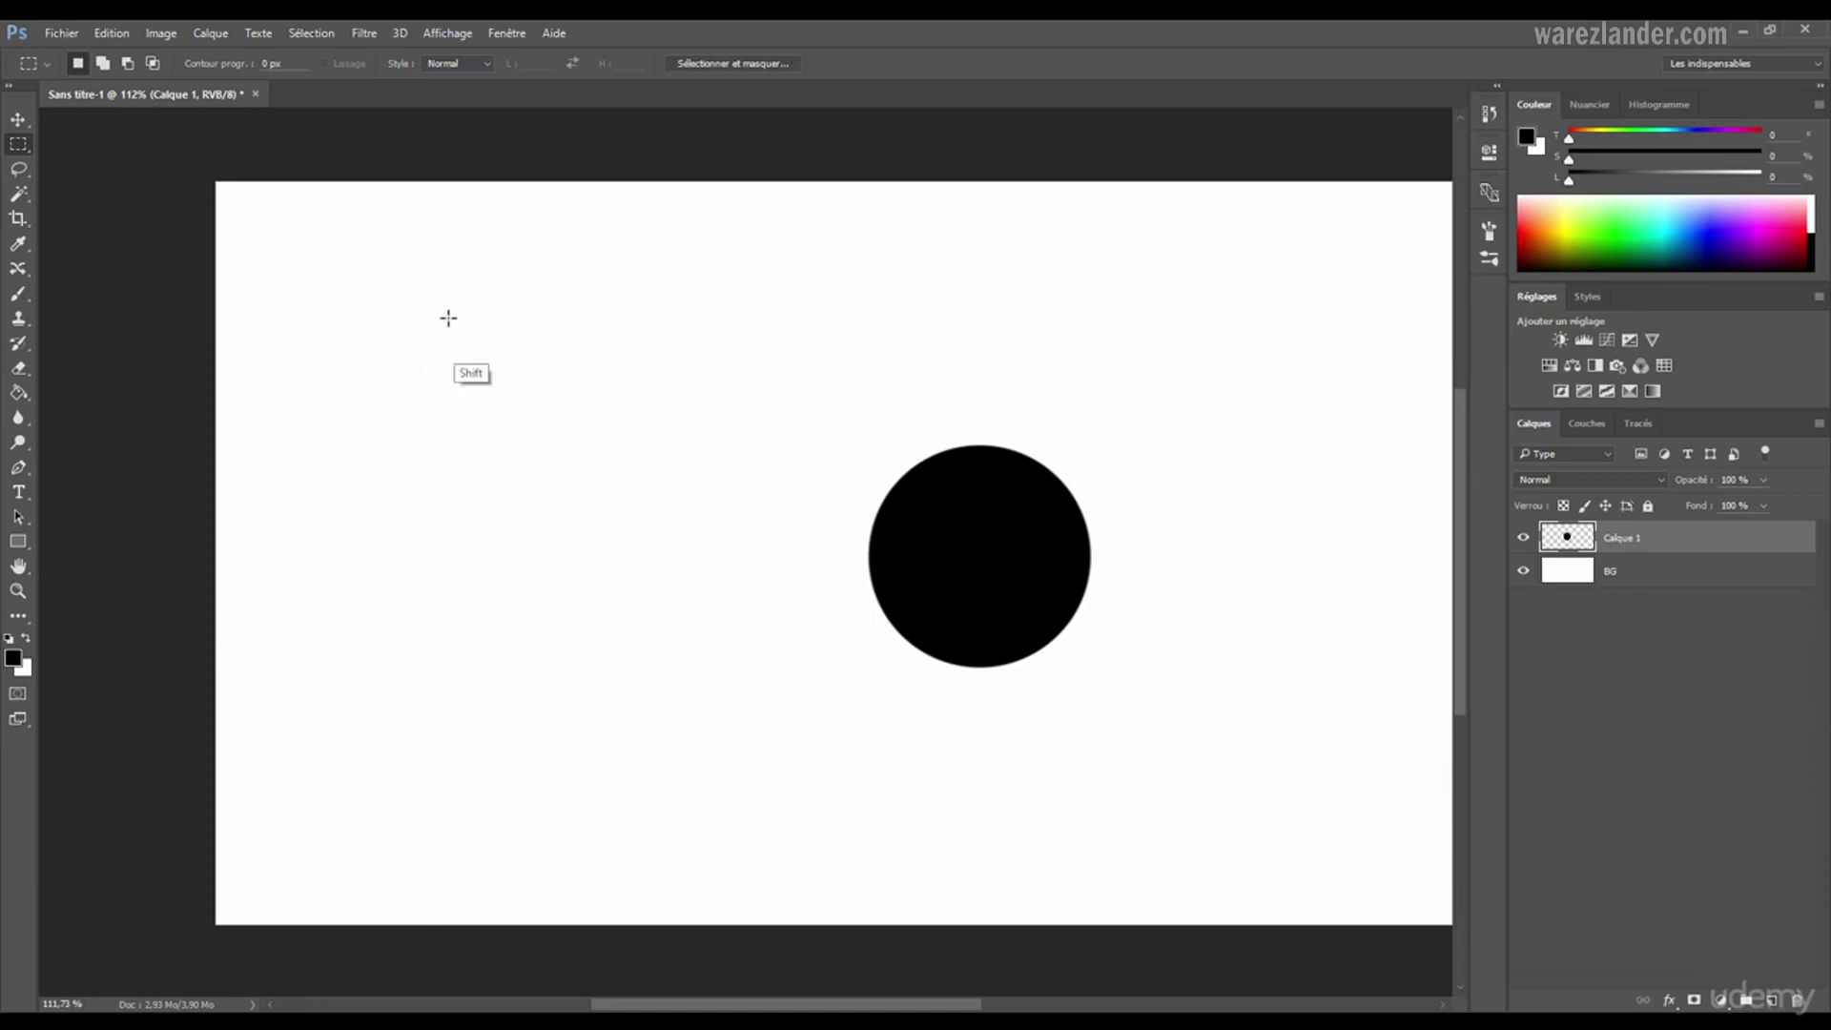
- Draw a square selection left of the circle and add further areas overlapping its lower-right and upper-right corners
left_click_drag(391, 296, 694, 648)
left_click_drag(710, 601, 830, 706)
left_click_drag(817, 709, 788, 674)
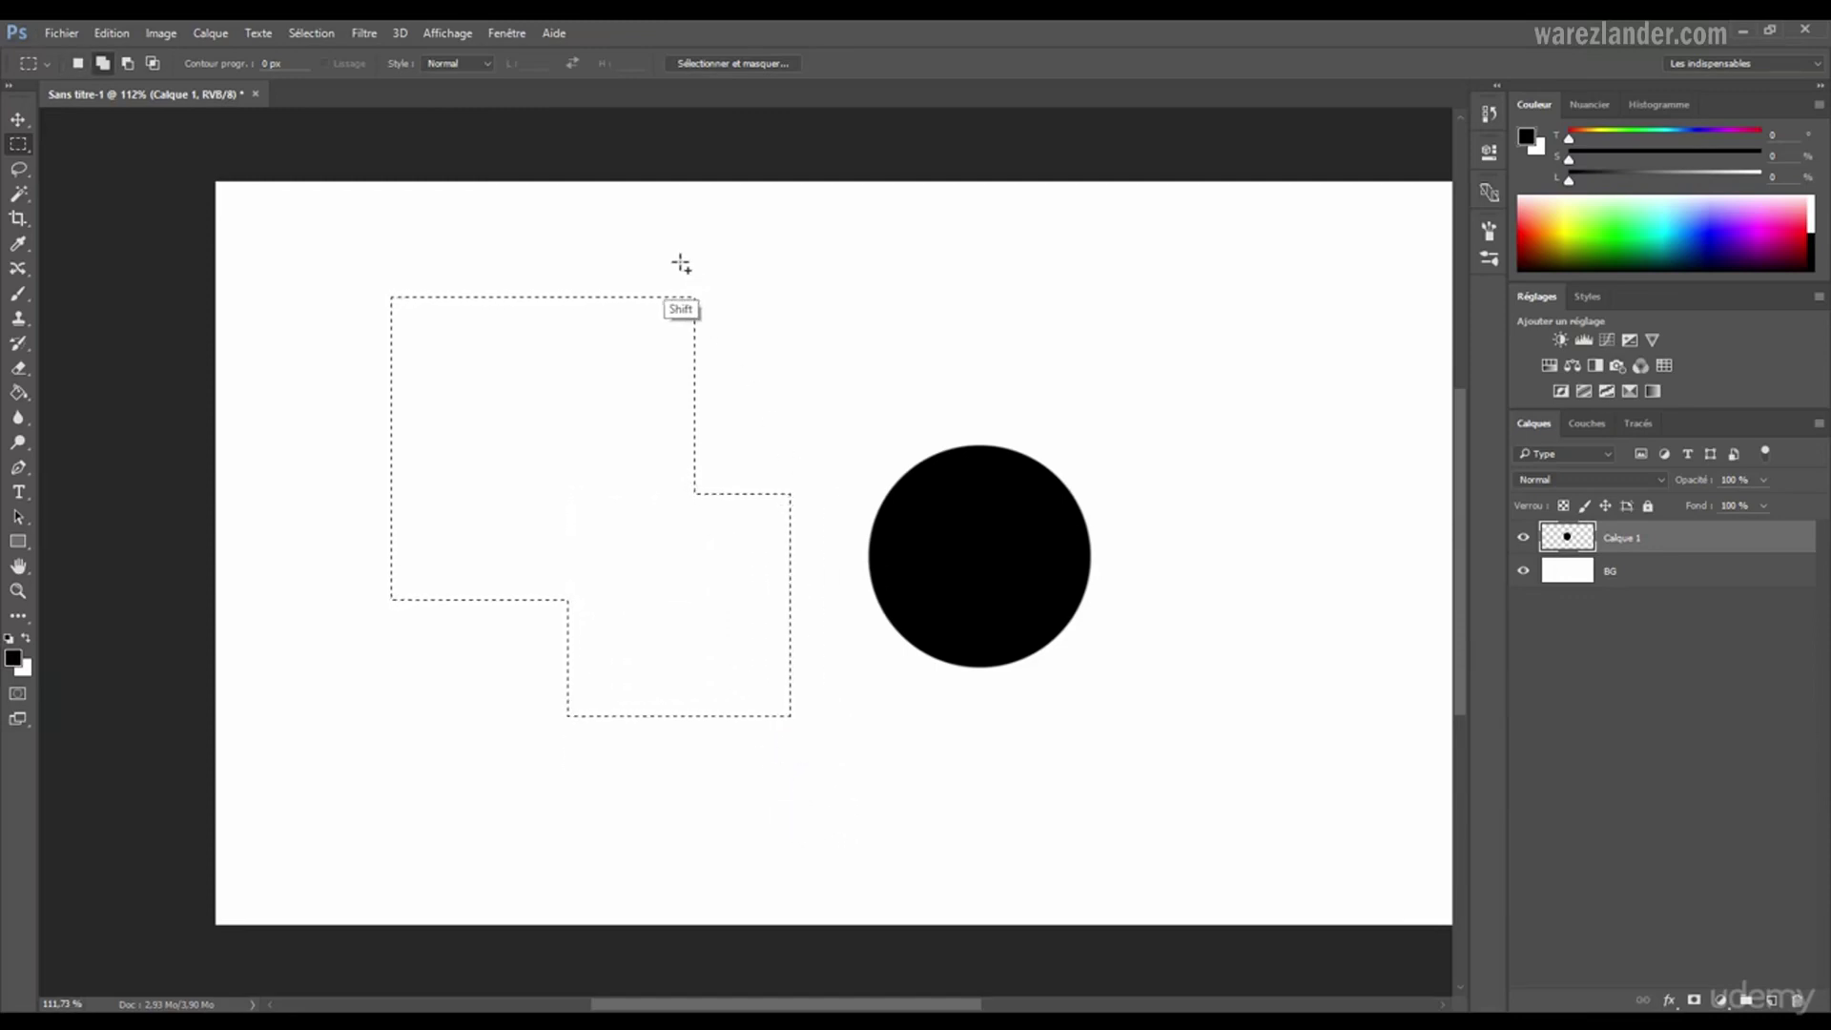
left_click_drag(581, 229, 862, 433)
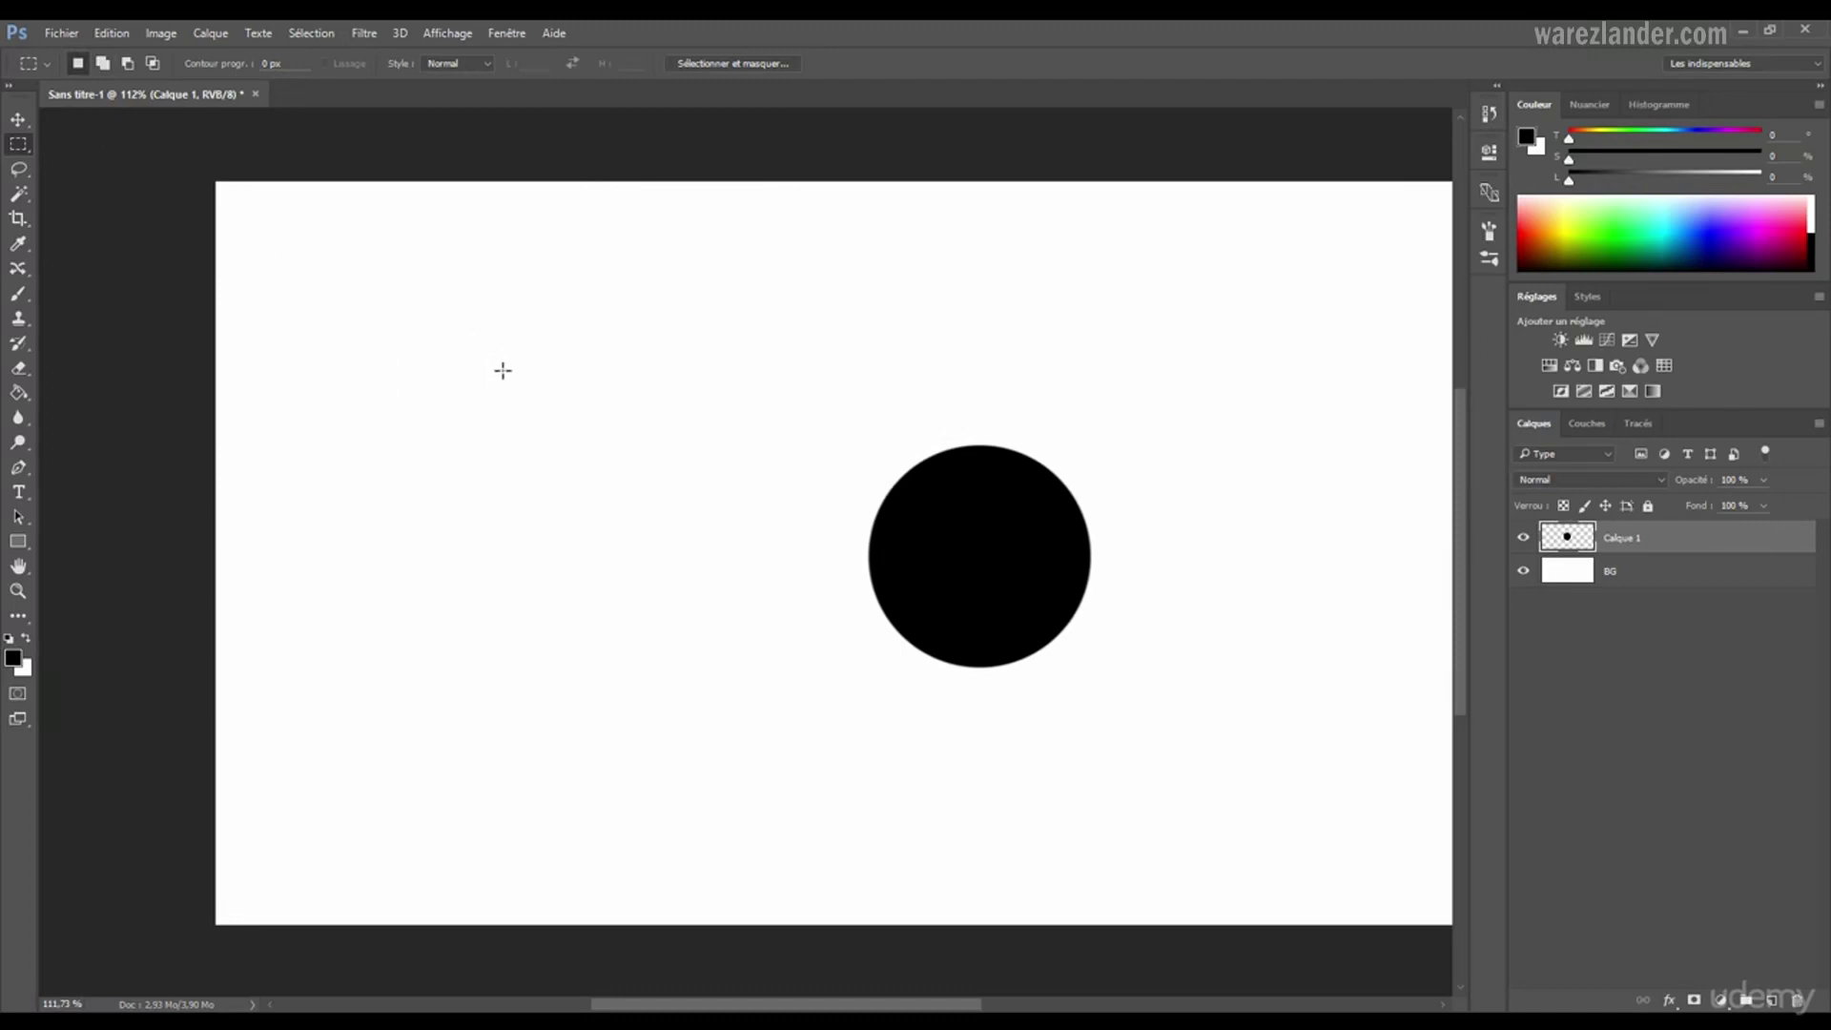
- Draw test selections beside the circle and across its upper part, and deselect them
mouse_move(438, 328)
left_mouse_down()
mouse_move(563, 411)
mouse_move(567, 450)
mouse_move(472, 367)
mouse_move(545, 398)
mouse_move(445, 347)
mouse_move(547, 421)
mouse_move(436, 353)
left_mouse_up()
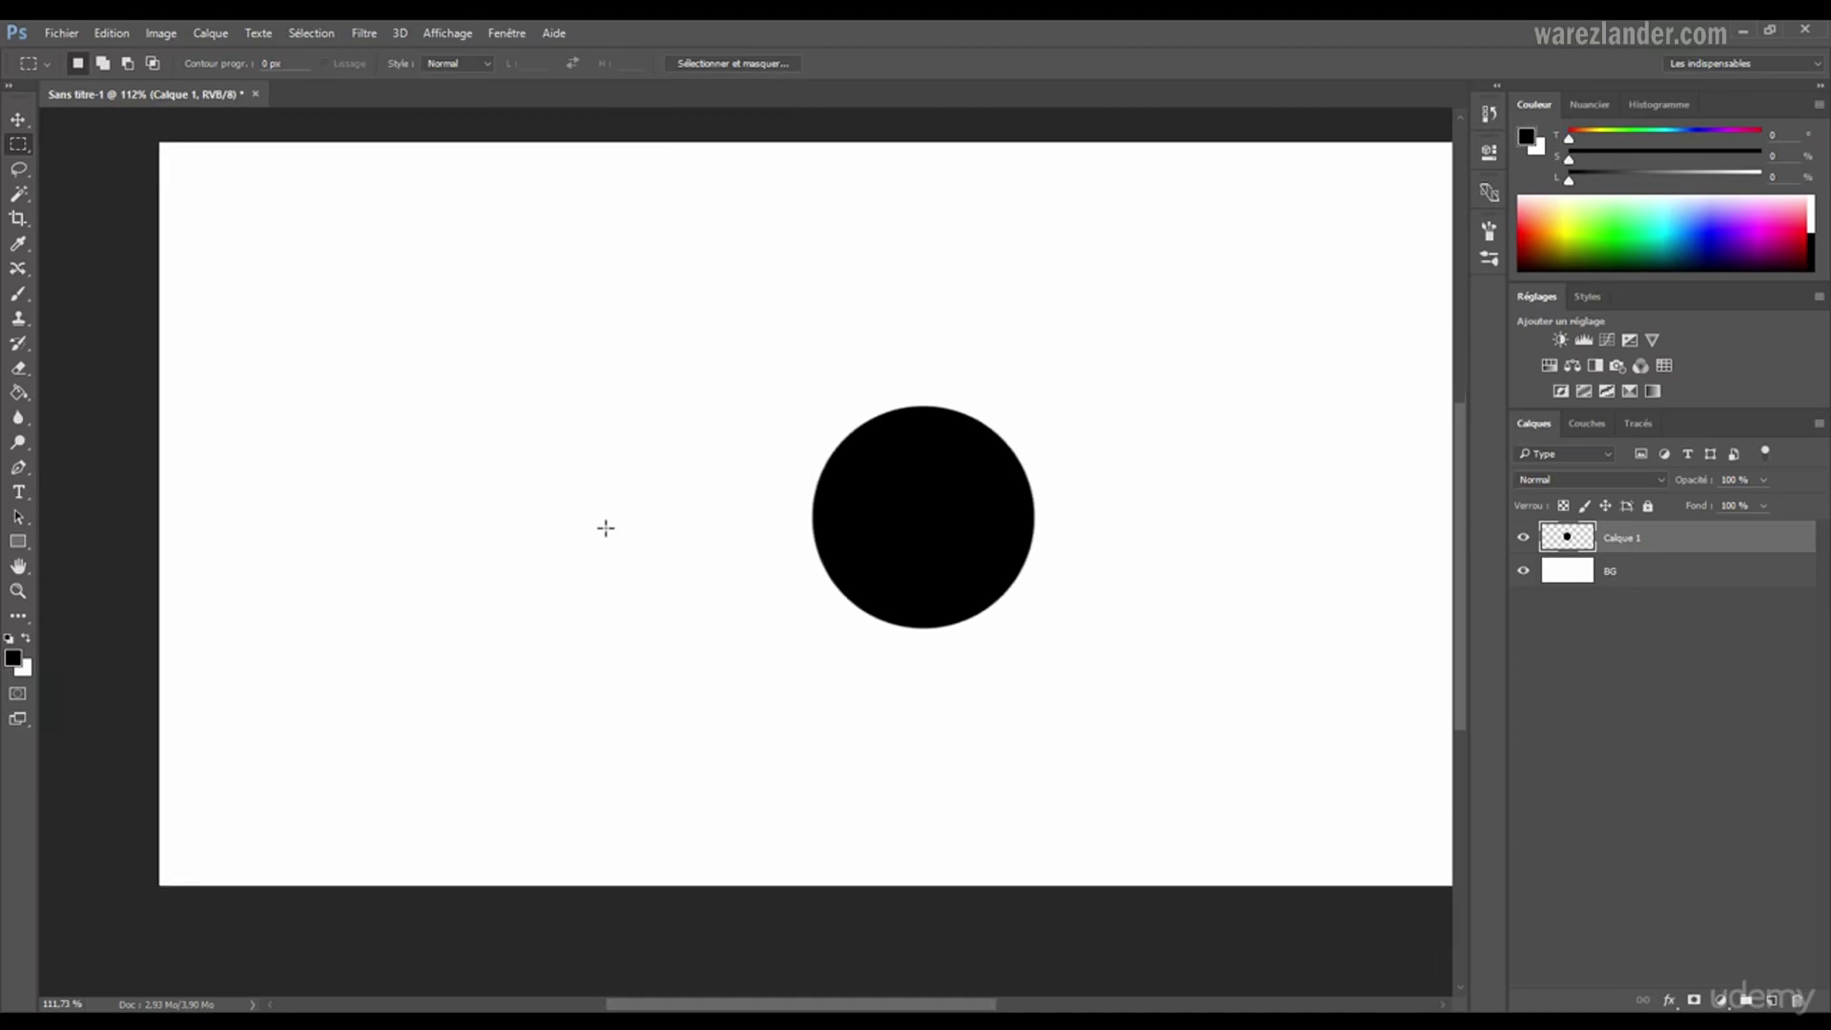
mouse_move(597, 523)
left_mouse_down()
mouse_move(677, 617)
mouse_move(884, 775)
mouse_move(764, 691)
mouse_move(599, 522)
mouse_move(693, 624)
mouse_move(671, 674)
mouse_move(678, 568)
mouse_move(693, 625)
mouse_move(634, 572)
mouse_move(724, 655)
mouse_move(625, 577)
mouse_move(707, 666)
mouse_move(621, 572)
mouse_move(801, 785)
mouse_move(766, 753)
left_mouse_up()
left_click(512, 398)
left_click_drag(319, 213, 1224, 487)
key("ctrl+d")
- Try moving the selected upper half of the circle away from its lower half
scroll(798, 355, "down", 3)
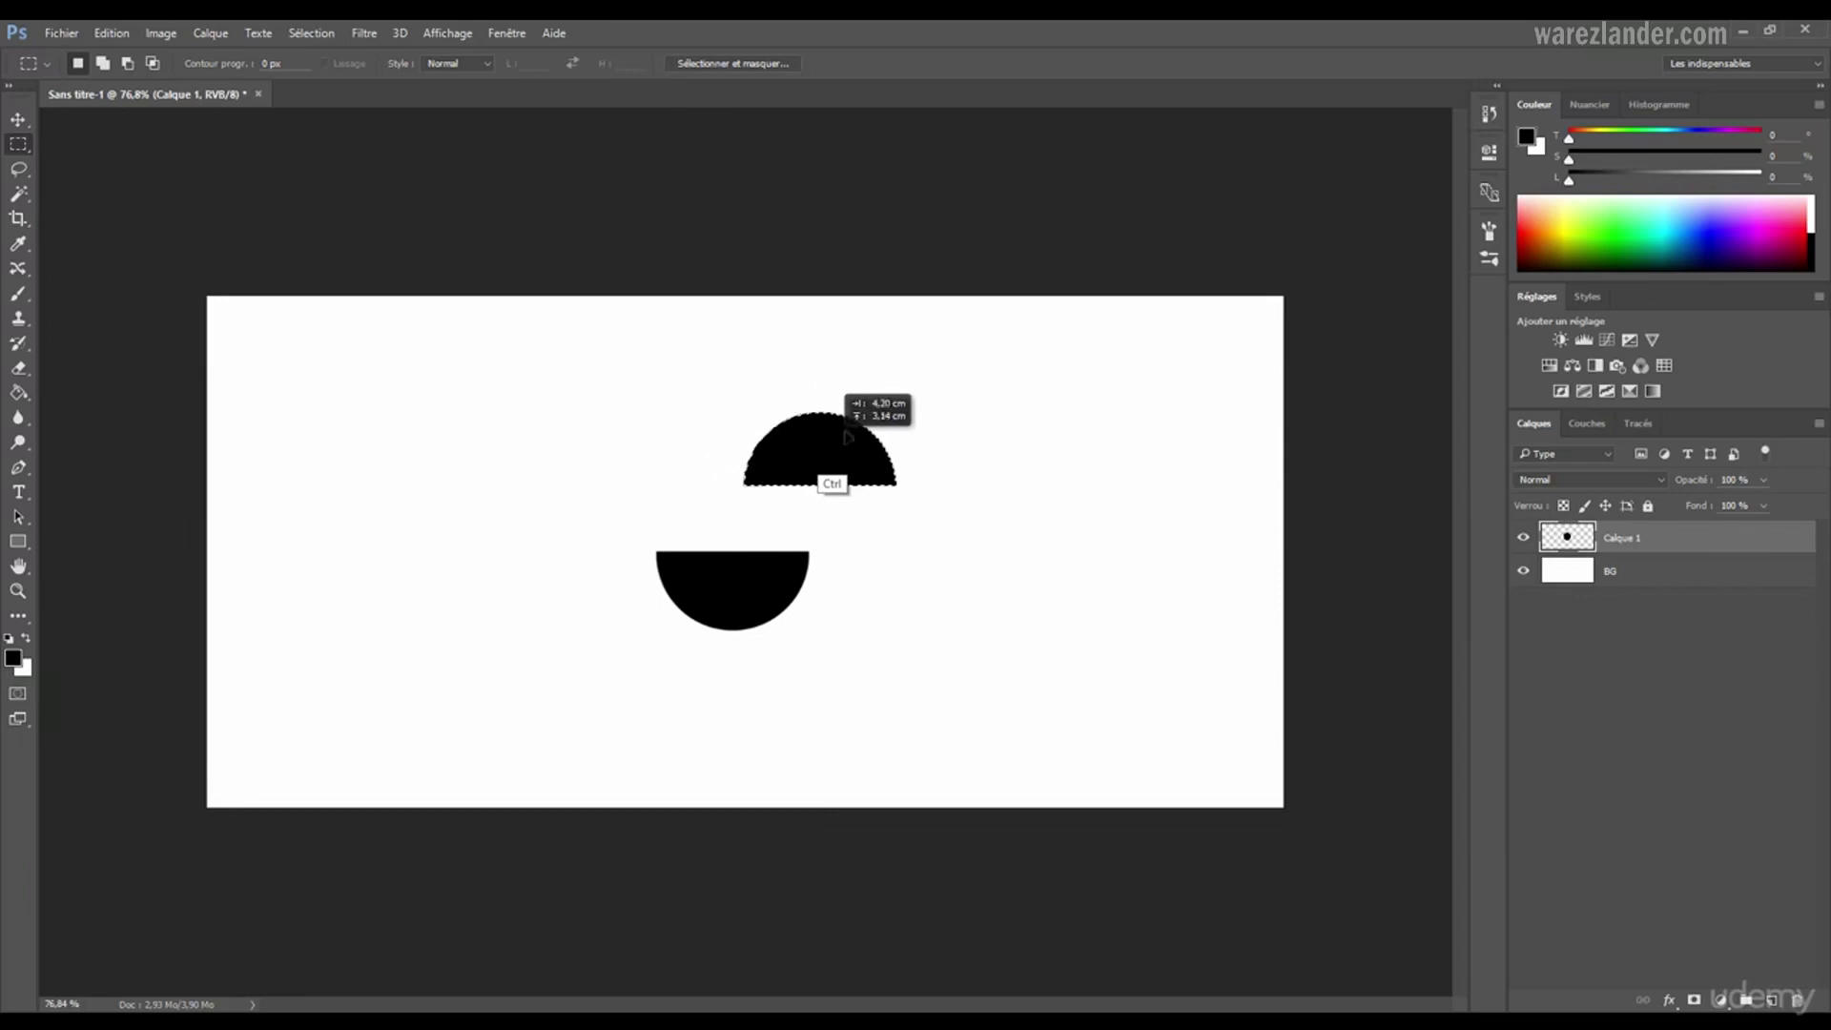
left_click_drag(848, 436, 730, 416)
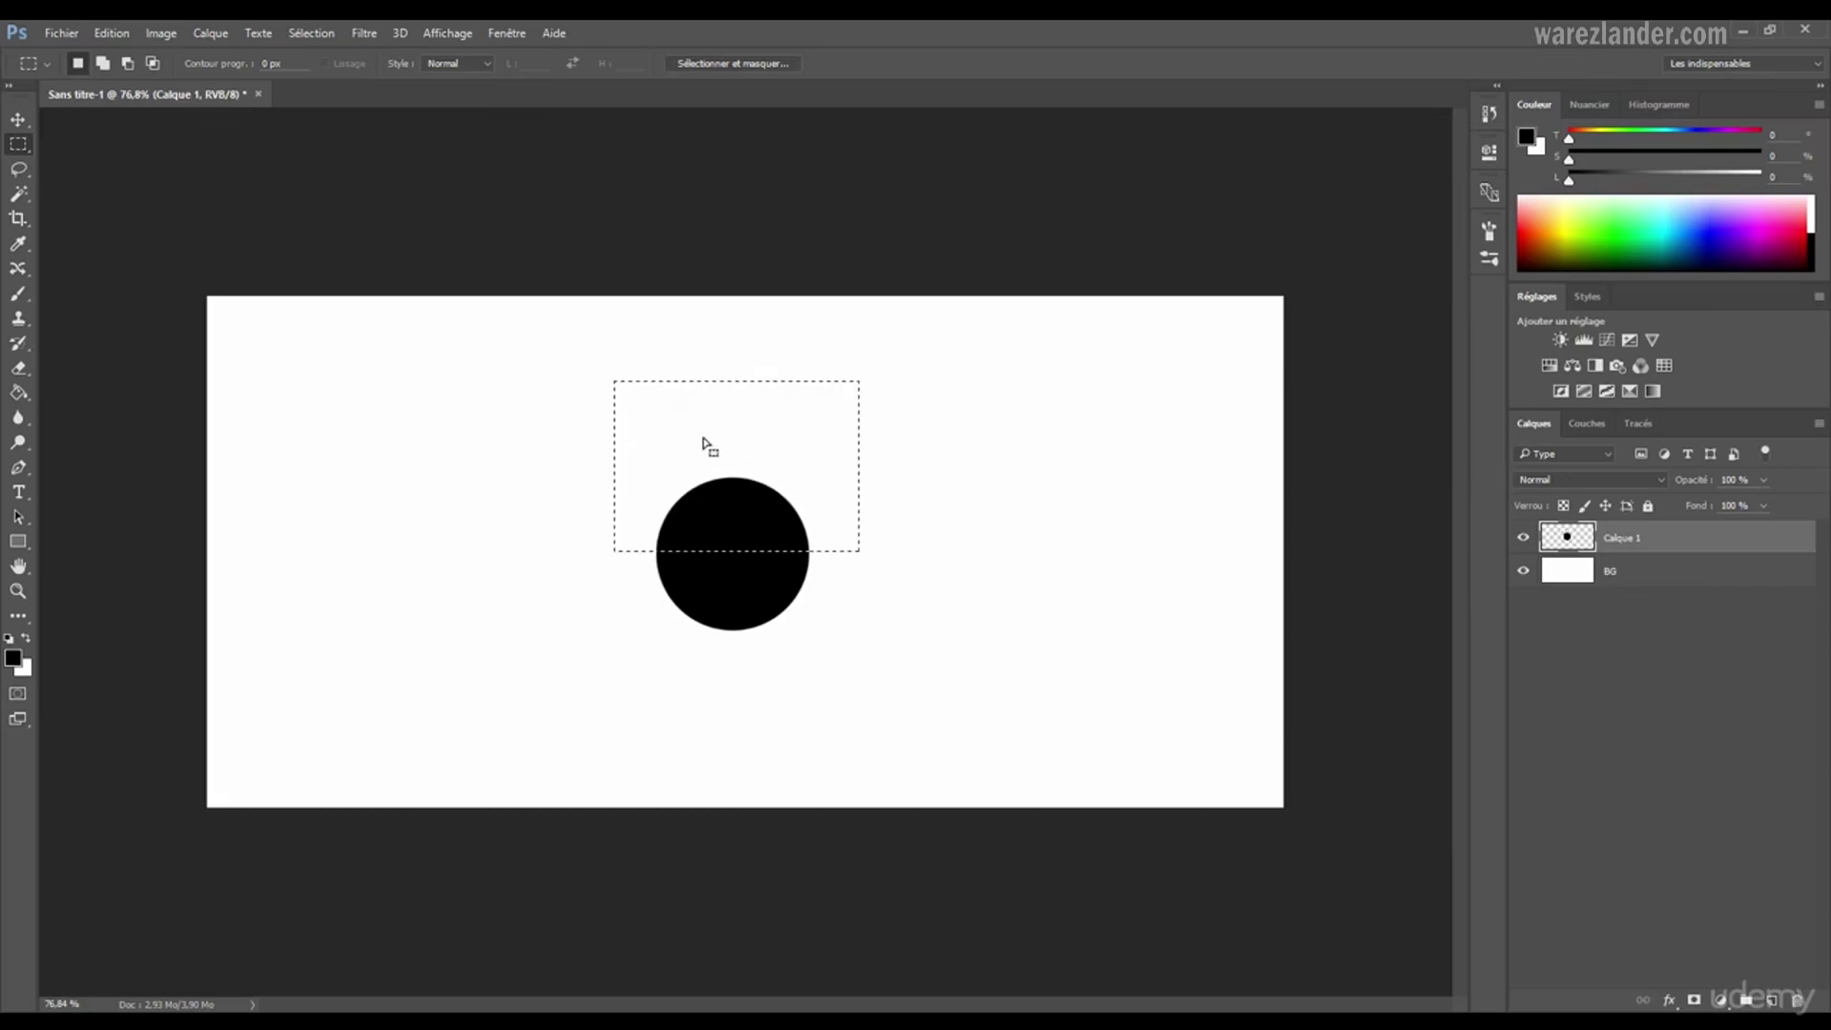
- Try scaling the selected upper half of the circle down to about 54% with Free Transform
key("ctrl+t")
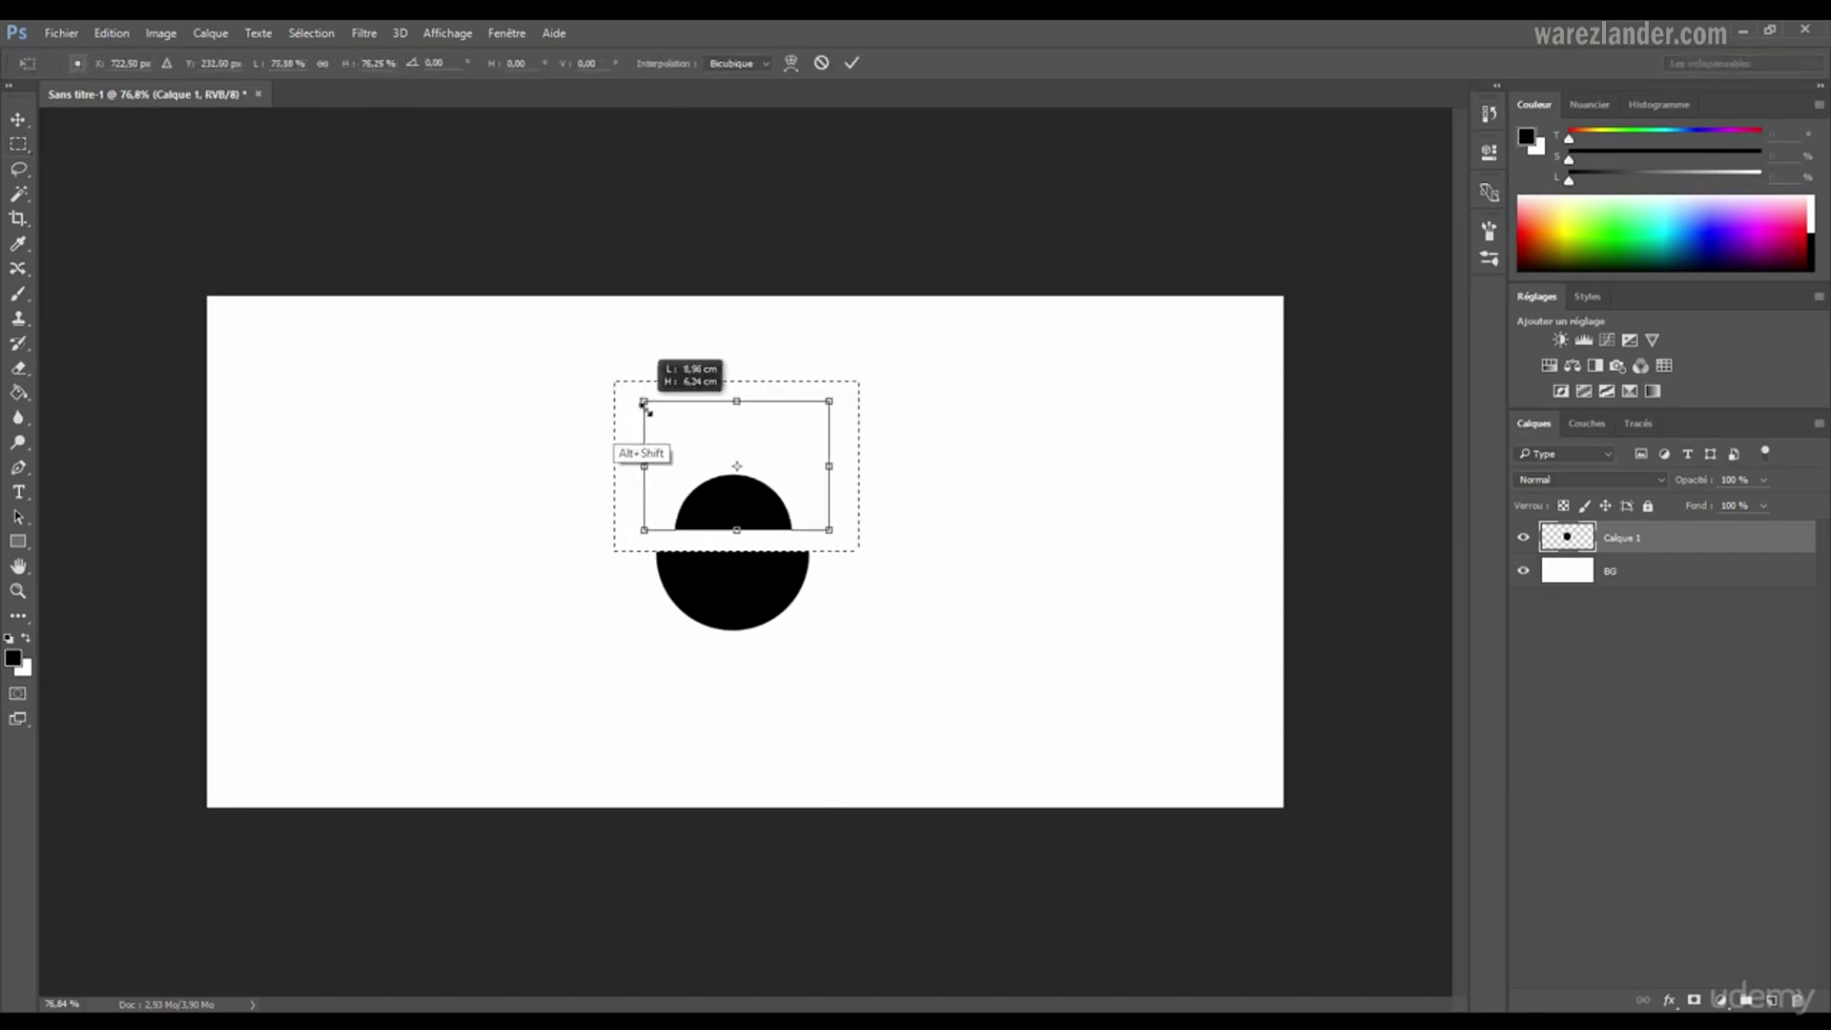
left_click_drag(661, 432, 660, 433)
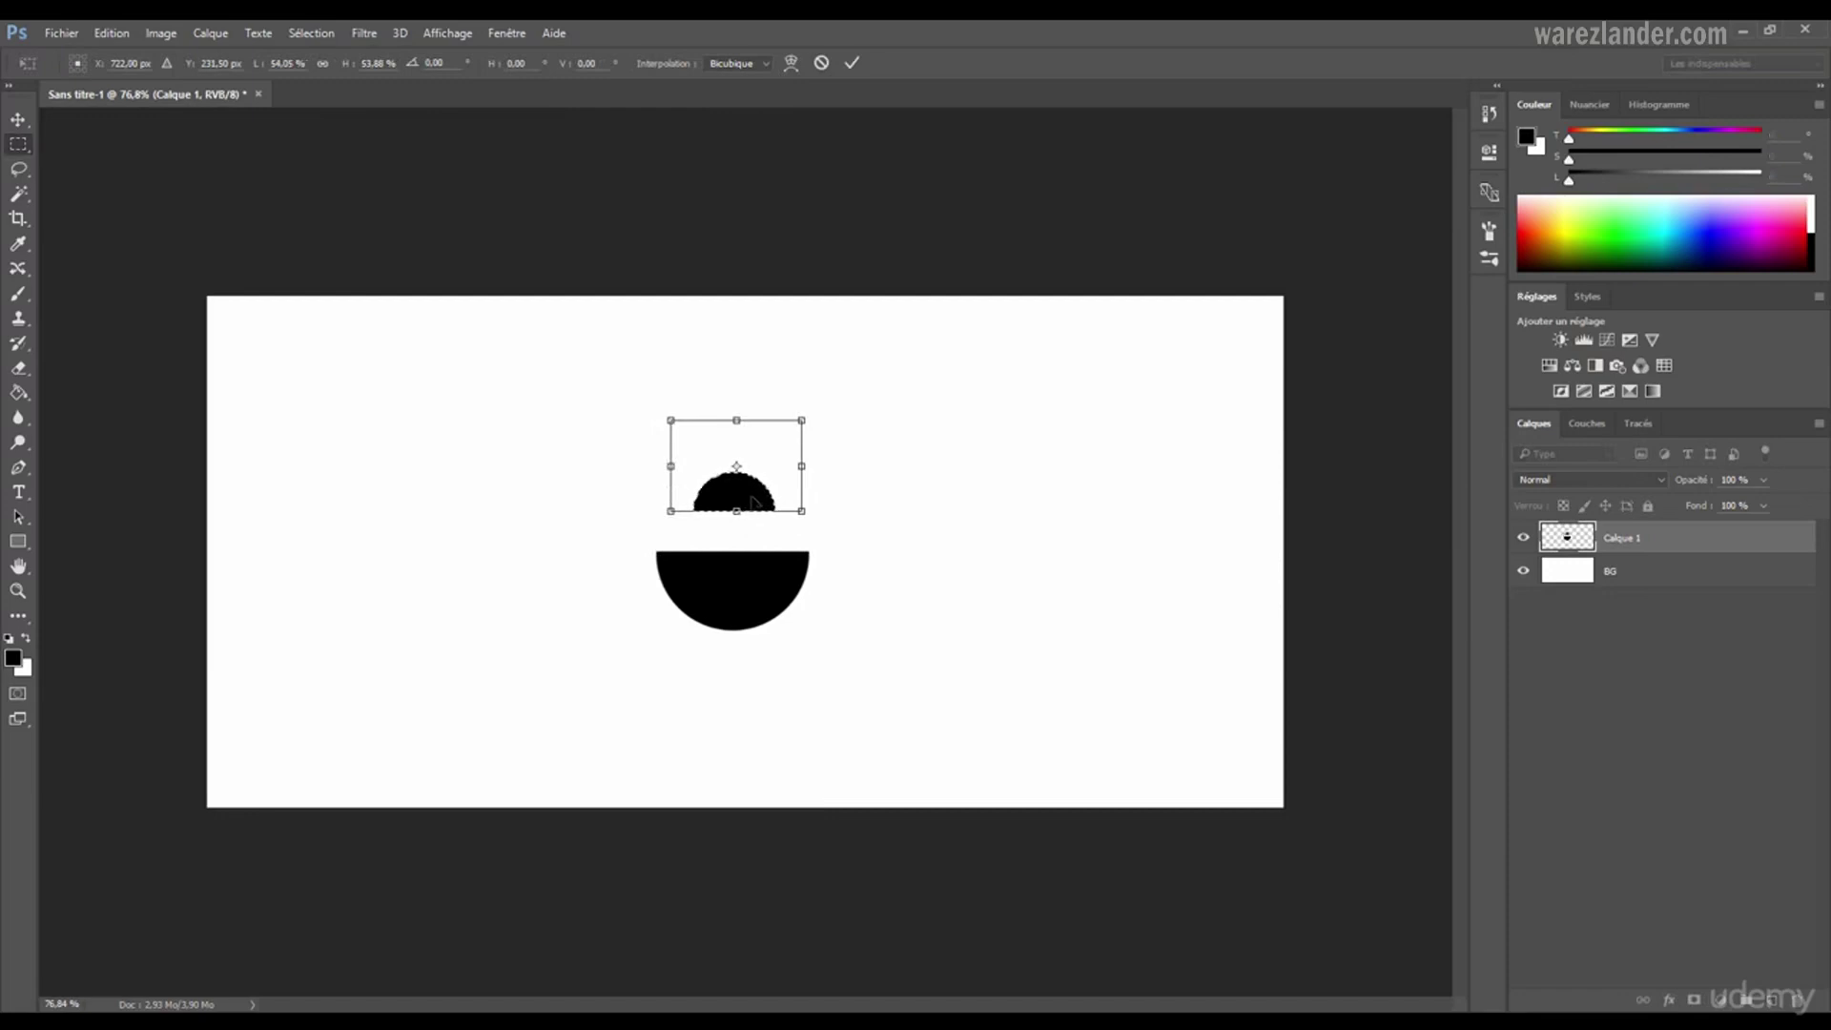
key("Escape")
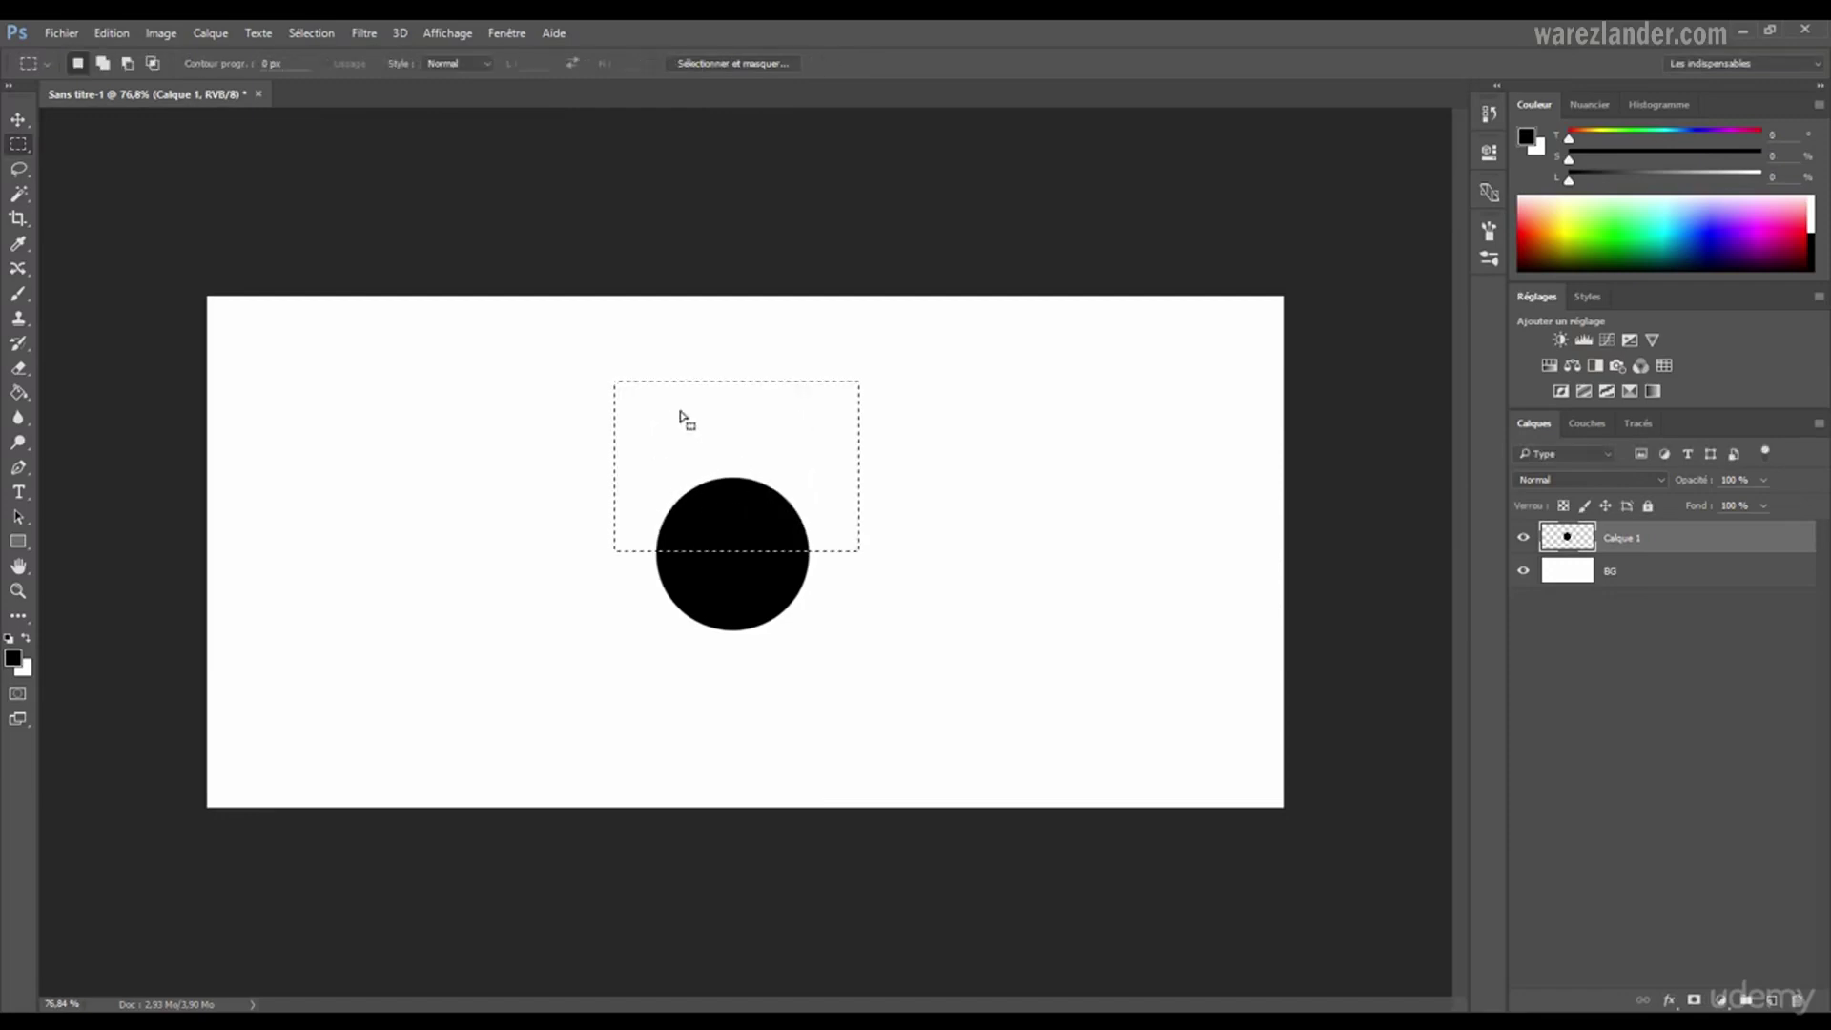
- Try resizing, moving and rotating the selection outline by about -6° with Transform Selection, shift its pivot point, and clear the selection
right_click(785, 437)
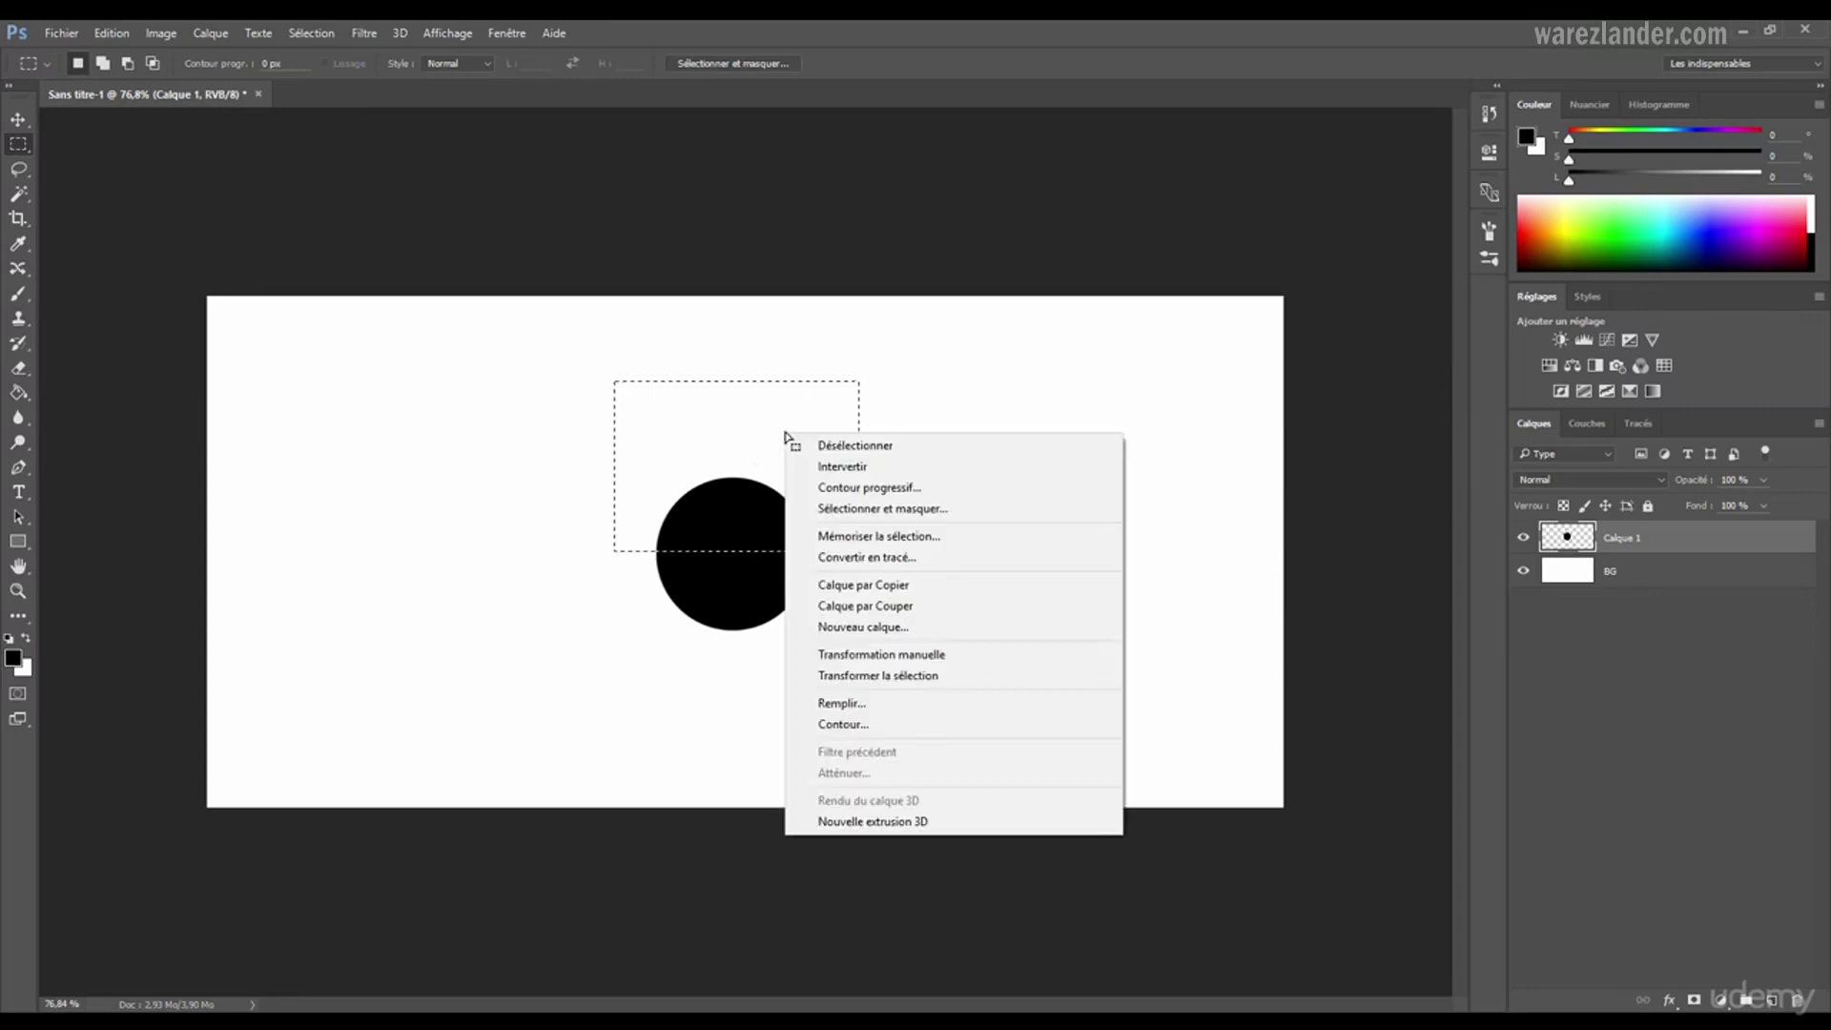
left_click(864, 677)
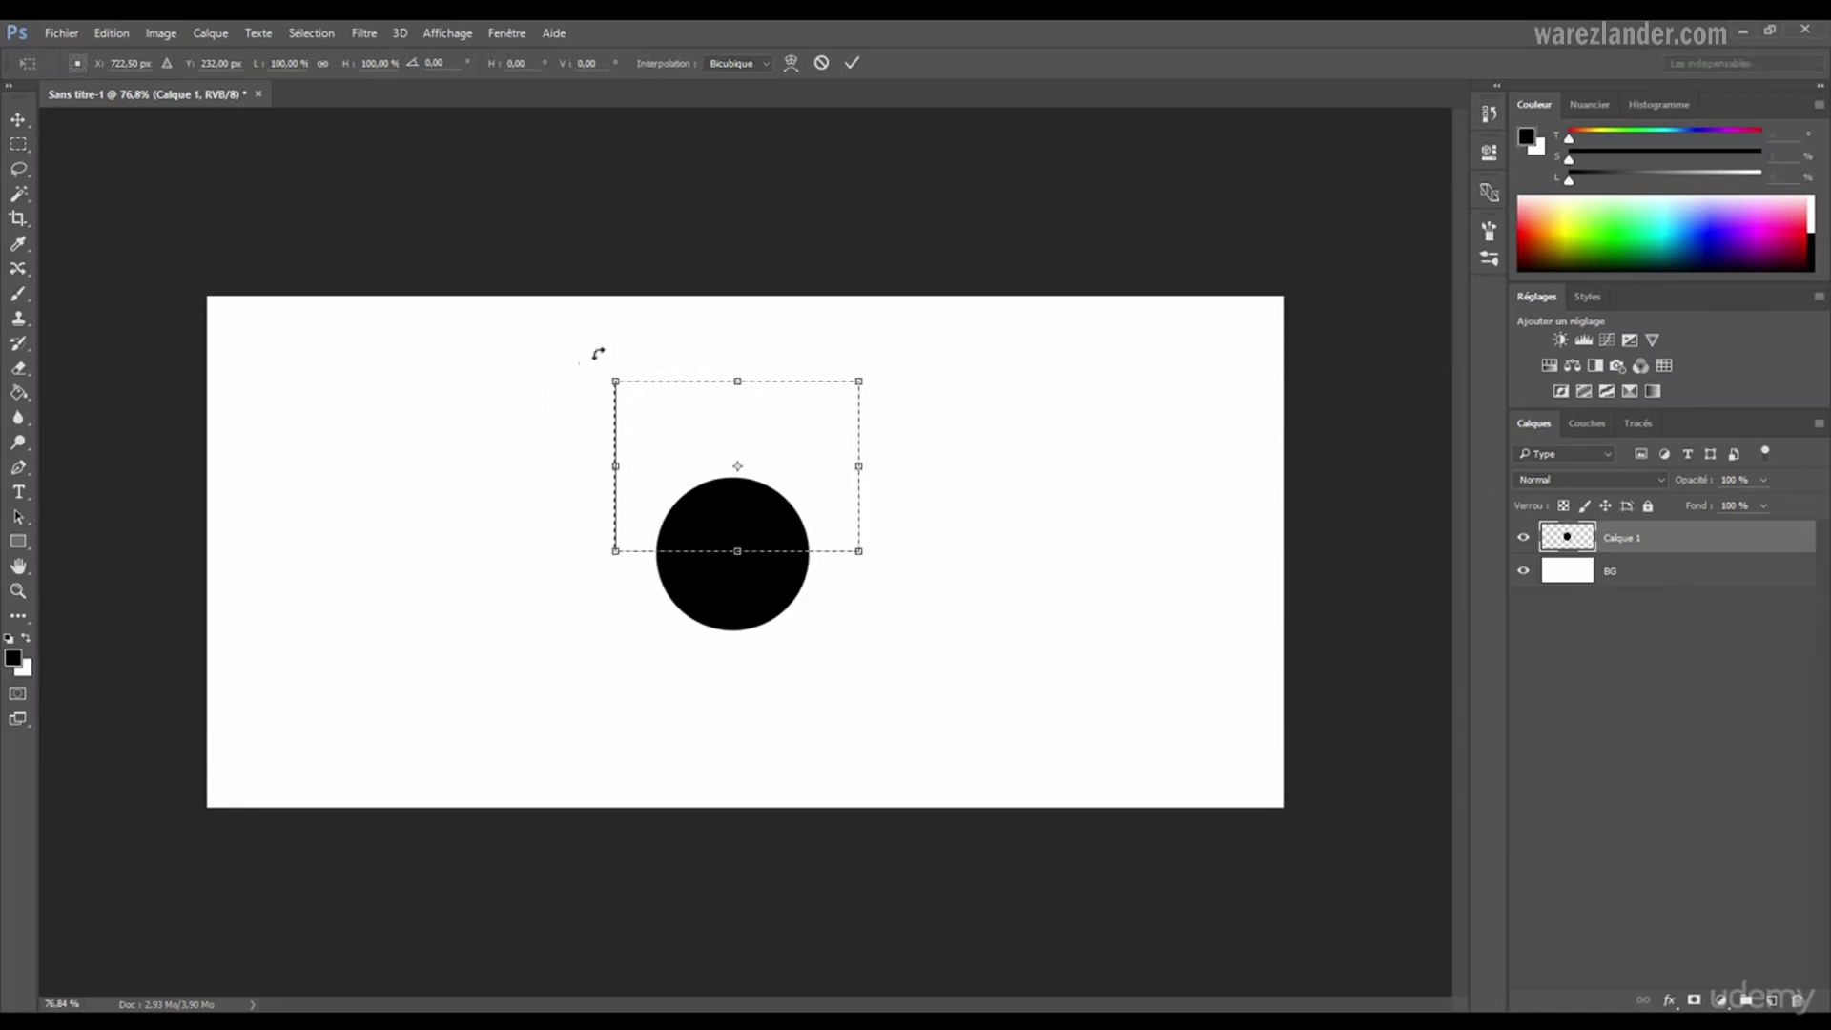
left_click_drag(613, 381, 670, 439)
left_click_drag(734, 490, 733, 371)
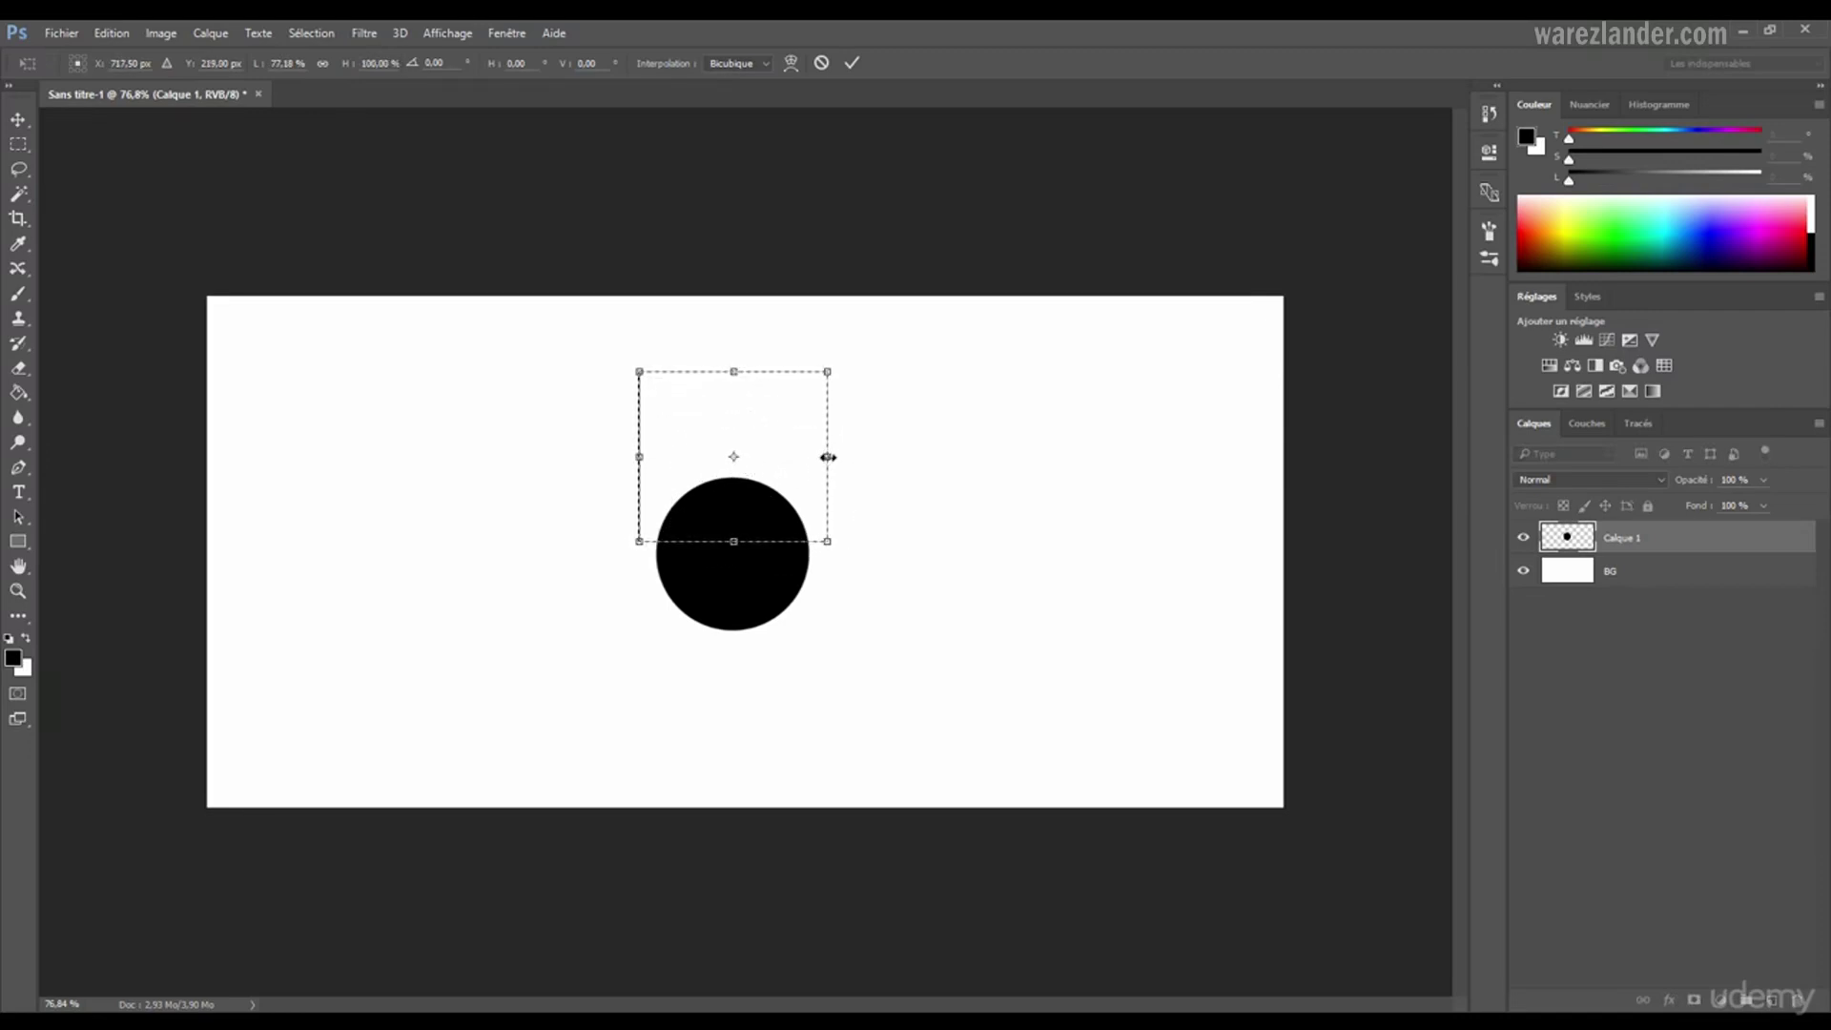
left_click_drag(828, 457, 906, 457)
left_click_drag(639, 456, 579, 456)
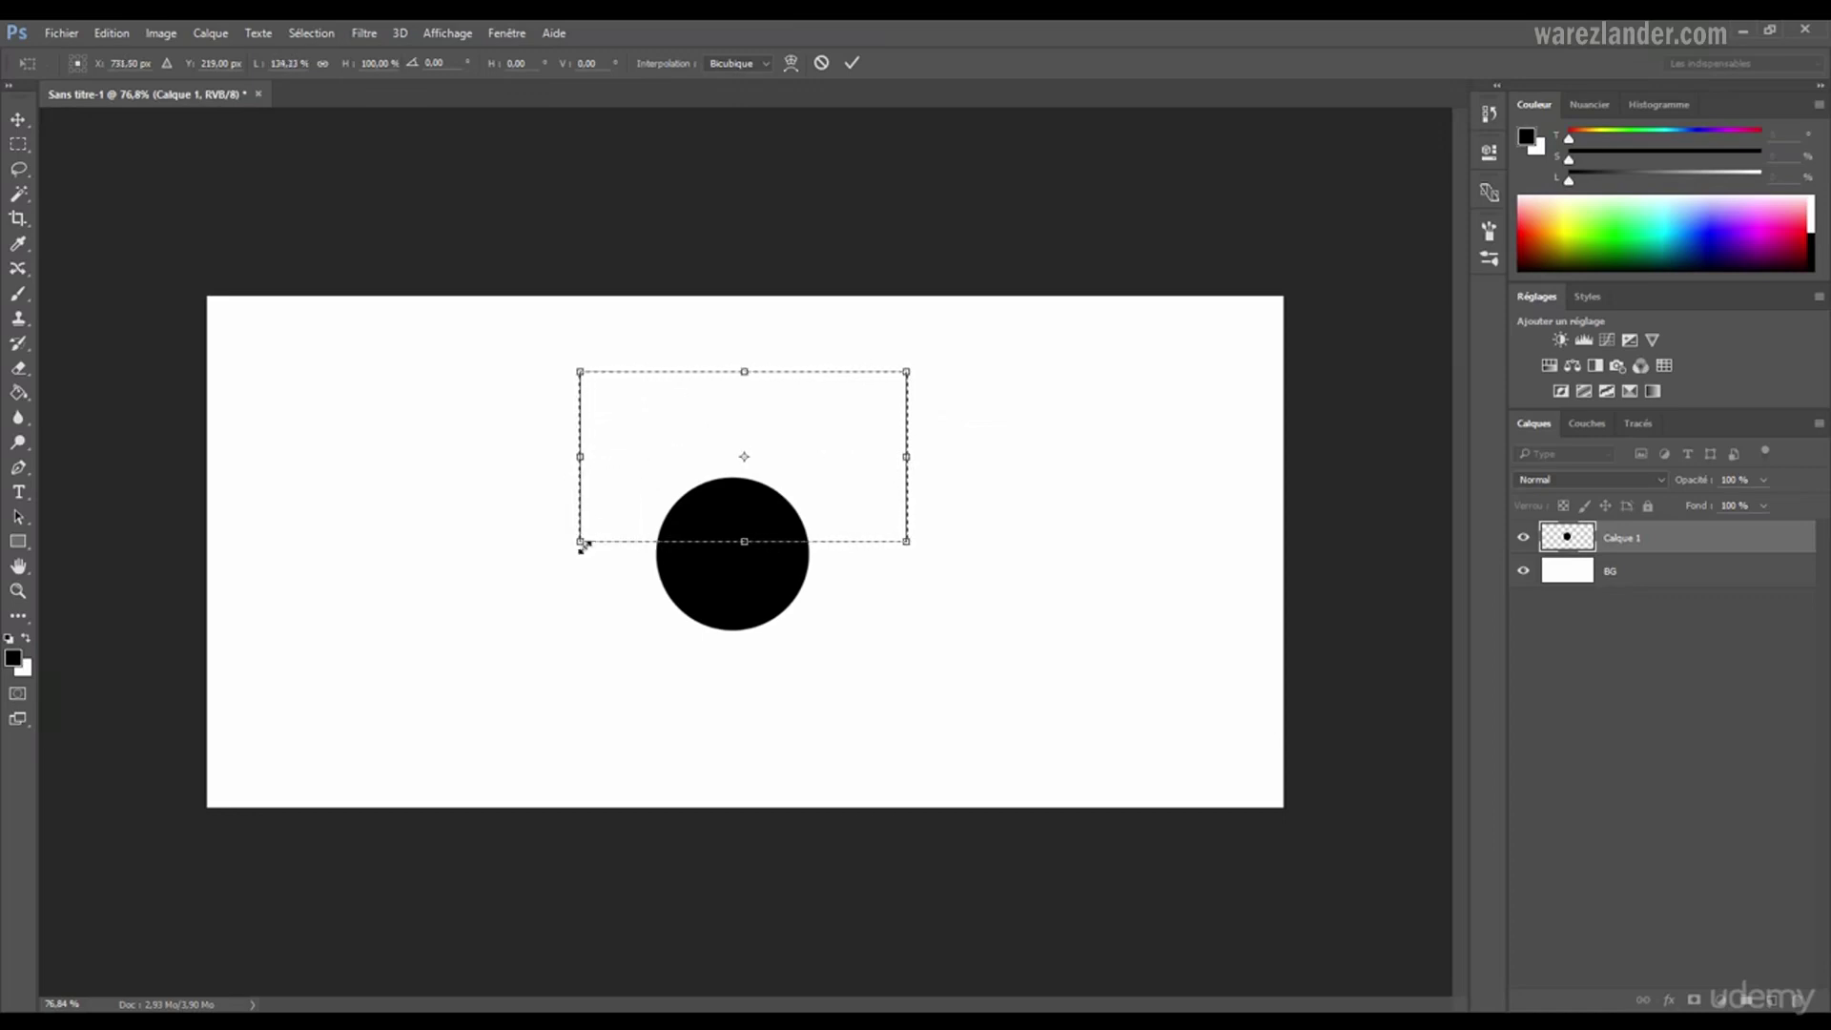
left_click_drag(570, 549, 559, 564)
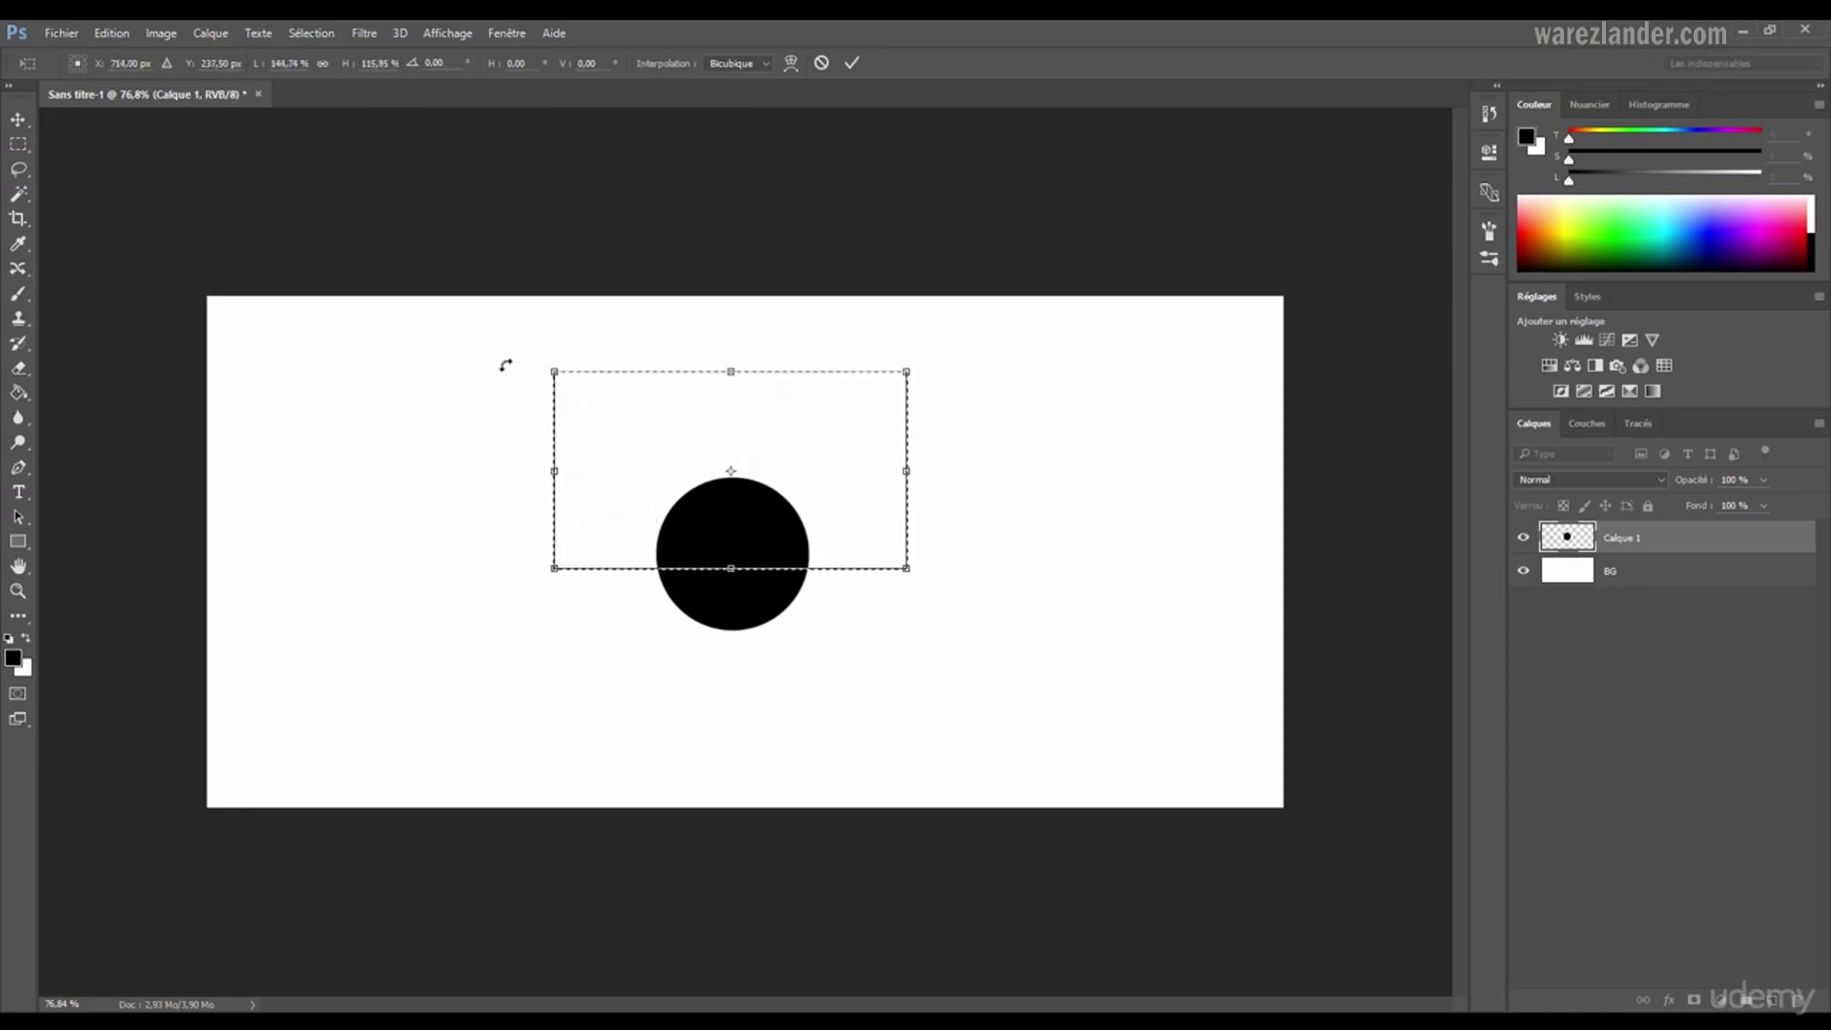
left_click_drag(548, 351, 511, 362)
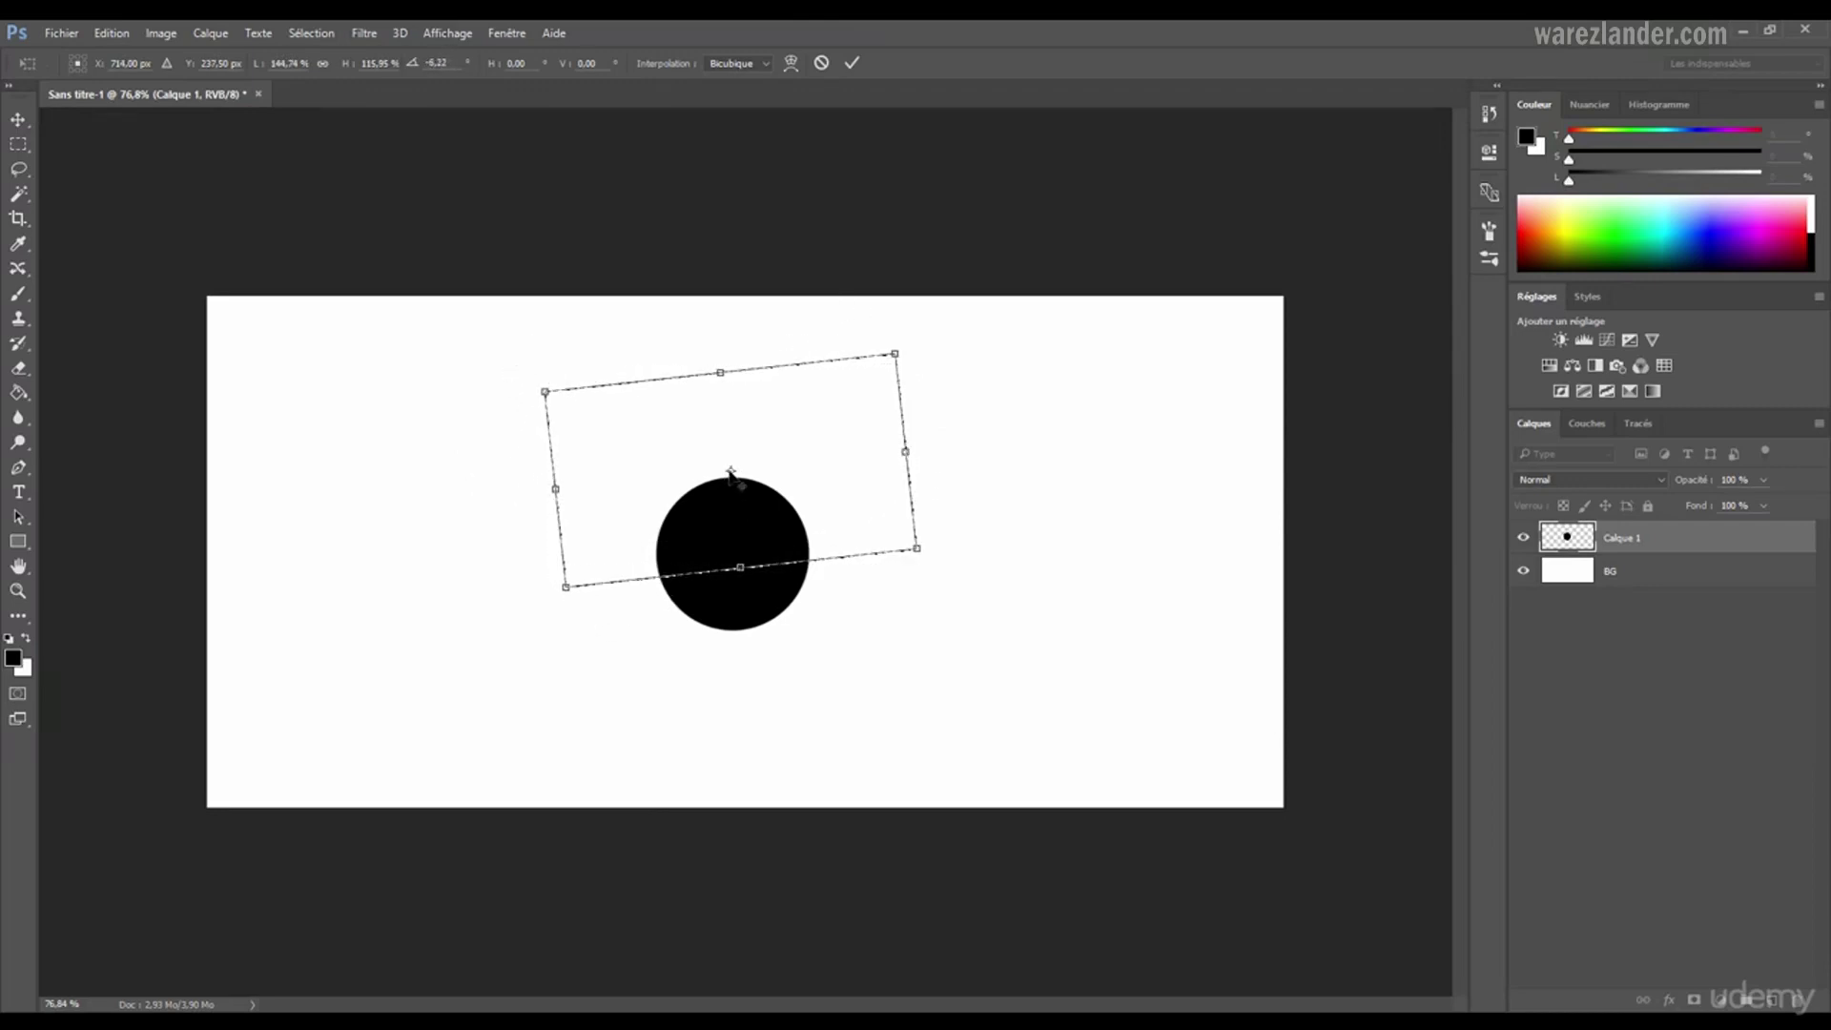
left_click_drag(731, 472, 621, 513)
key("Escape")
key("ctrl+d")
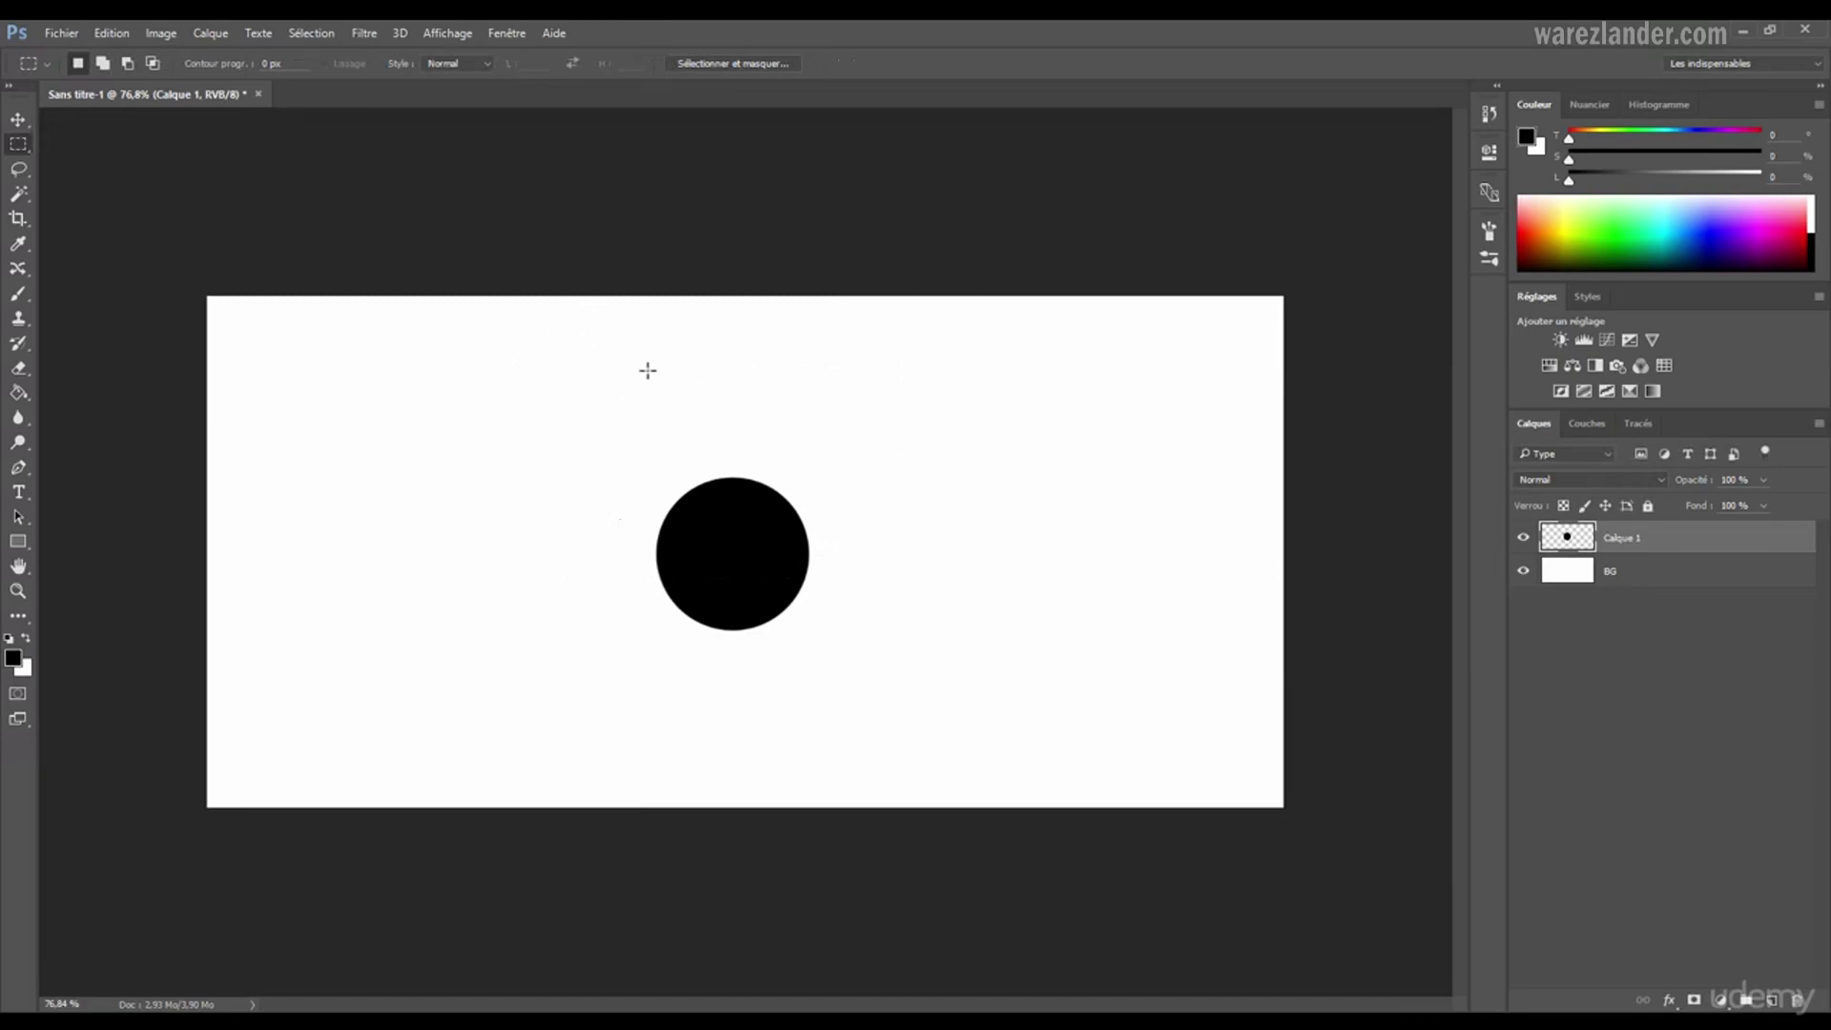
- Draw a rectangular selection over the circle's upper half and deselect it
left_click_drag(613, 379, 840, 569)
right_click(782, 439)
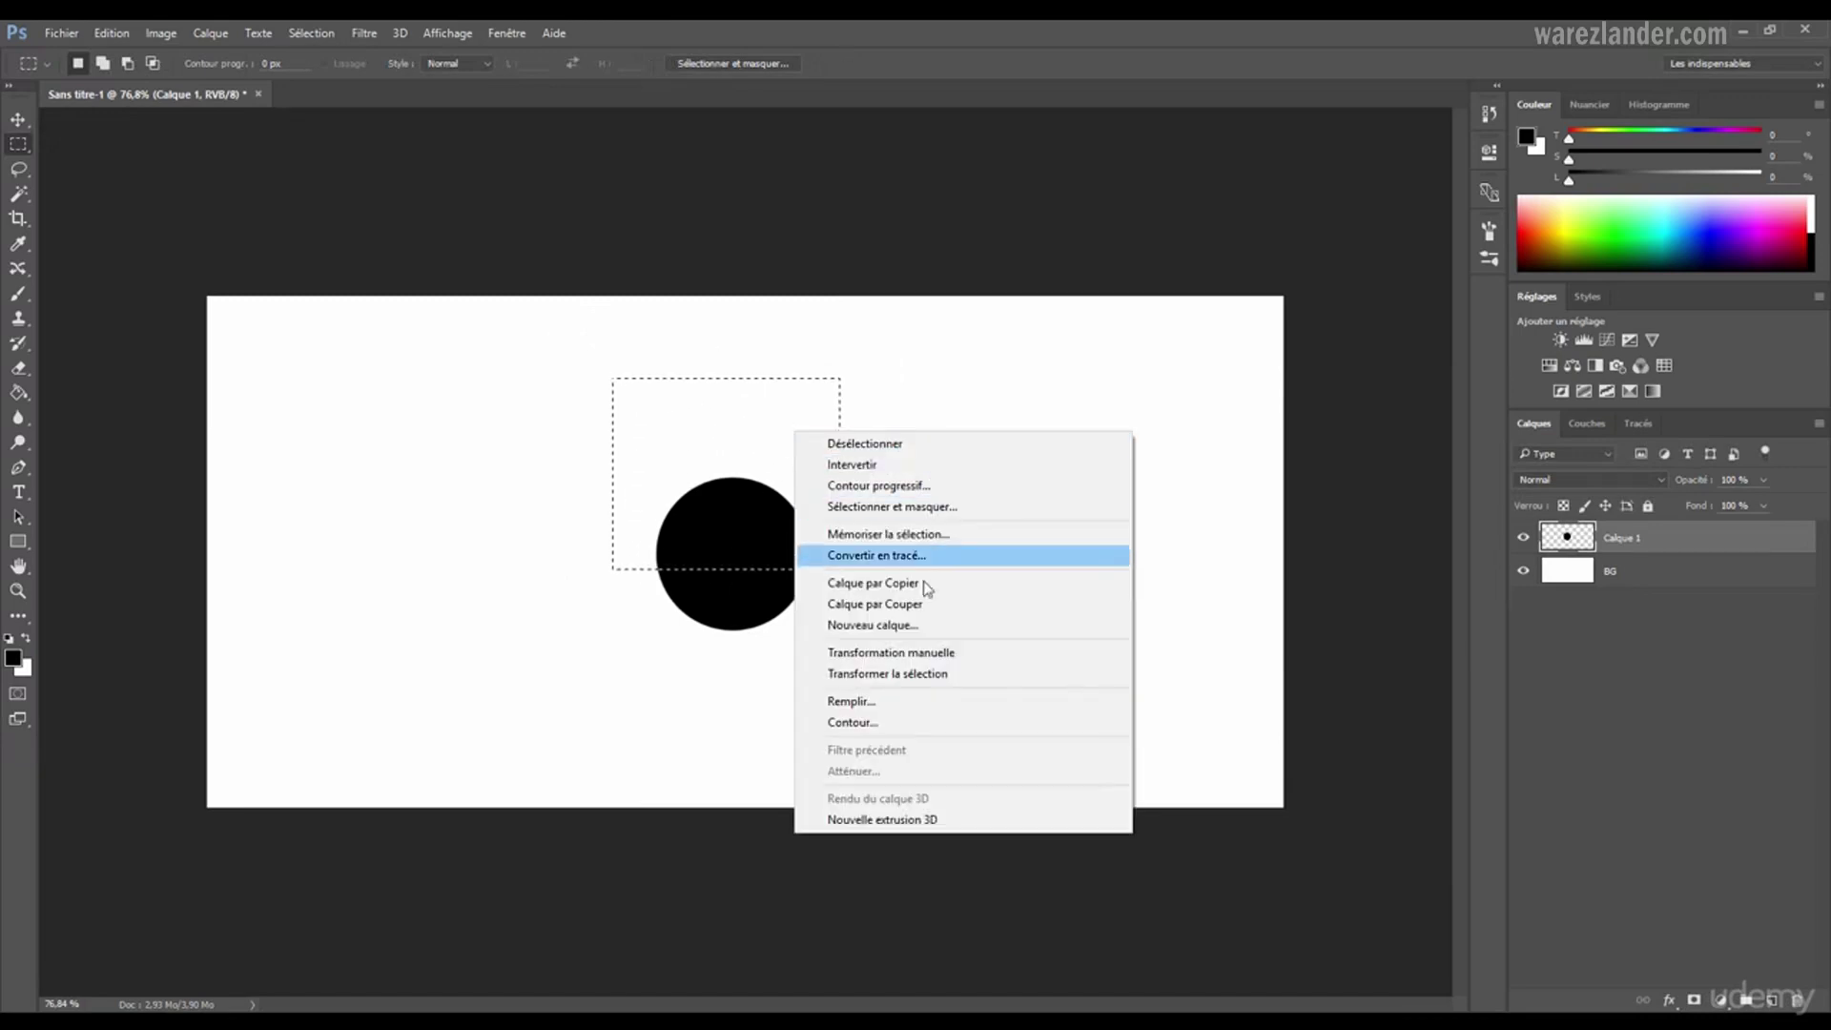
left_click(882, 444)
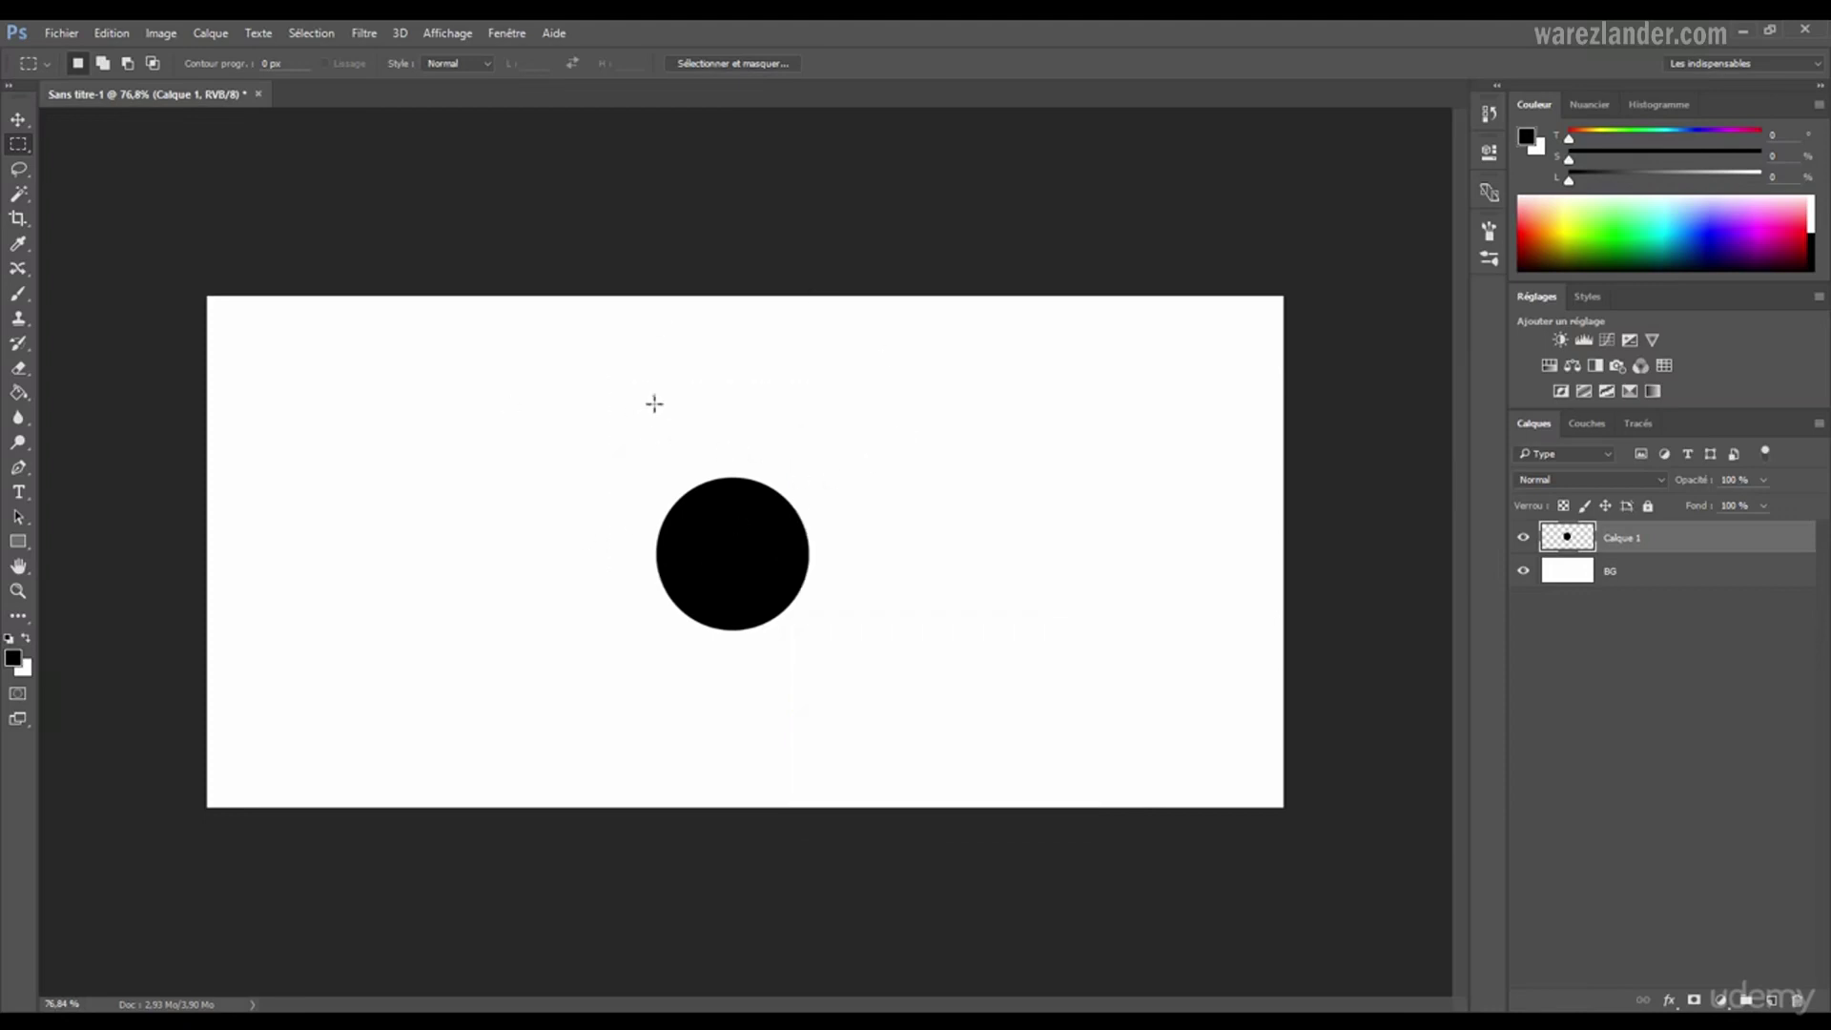
- Draw several trial rectangles over and to the right of the circle's upper part
left_click_drag(604, 369, 780, 545)
left_click_drag(735, 413, 913, 485)
left_click_drag(856, 369, 1025, 470)
left_click_drag(616, 382, 858, 554)
right_click(793, 437)
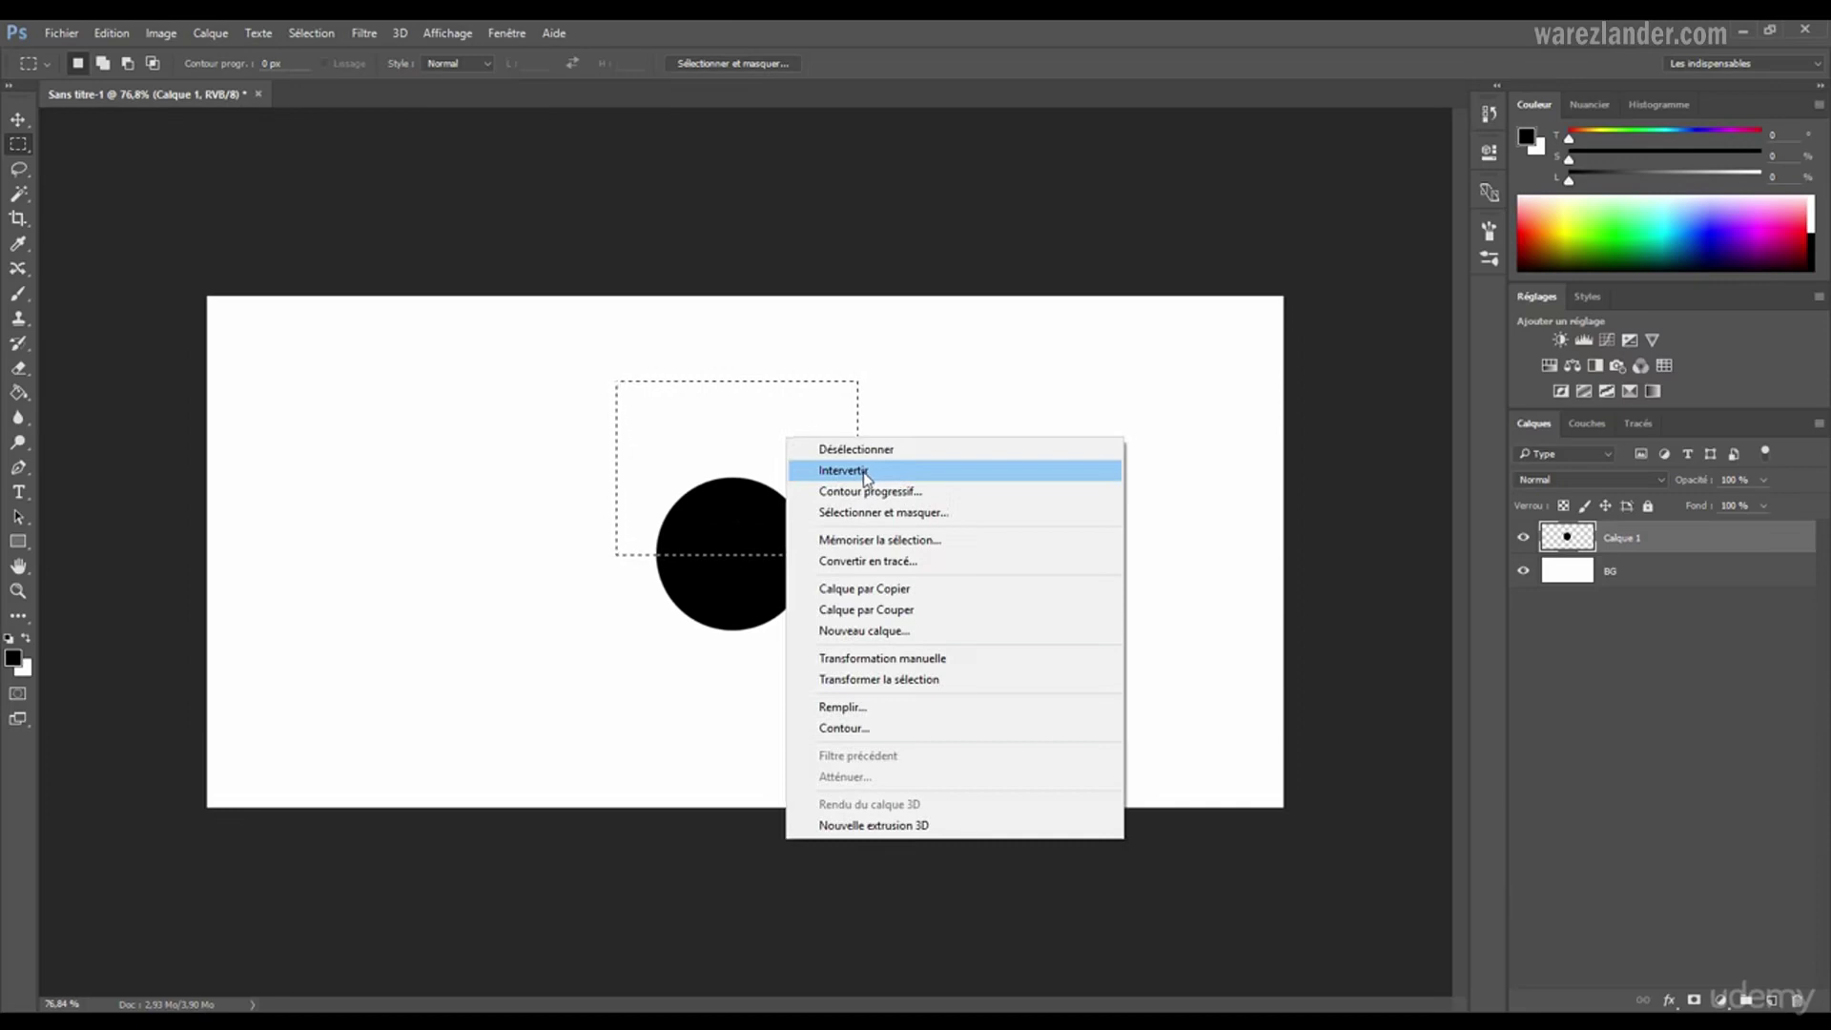
left_click(735, 449)
- Select a rectangle over the circle's upper half, invert the selection, and fill it with black using the Paint Bucket
left_click_drag(612, 369, 845, 544)
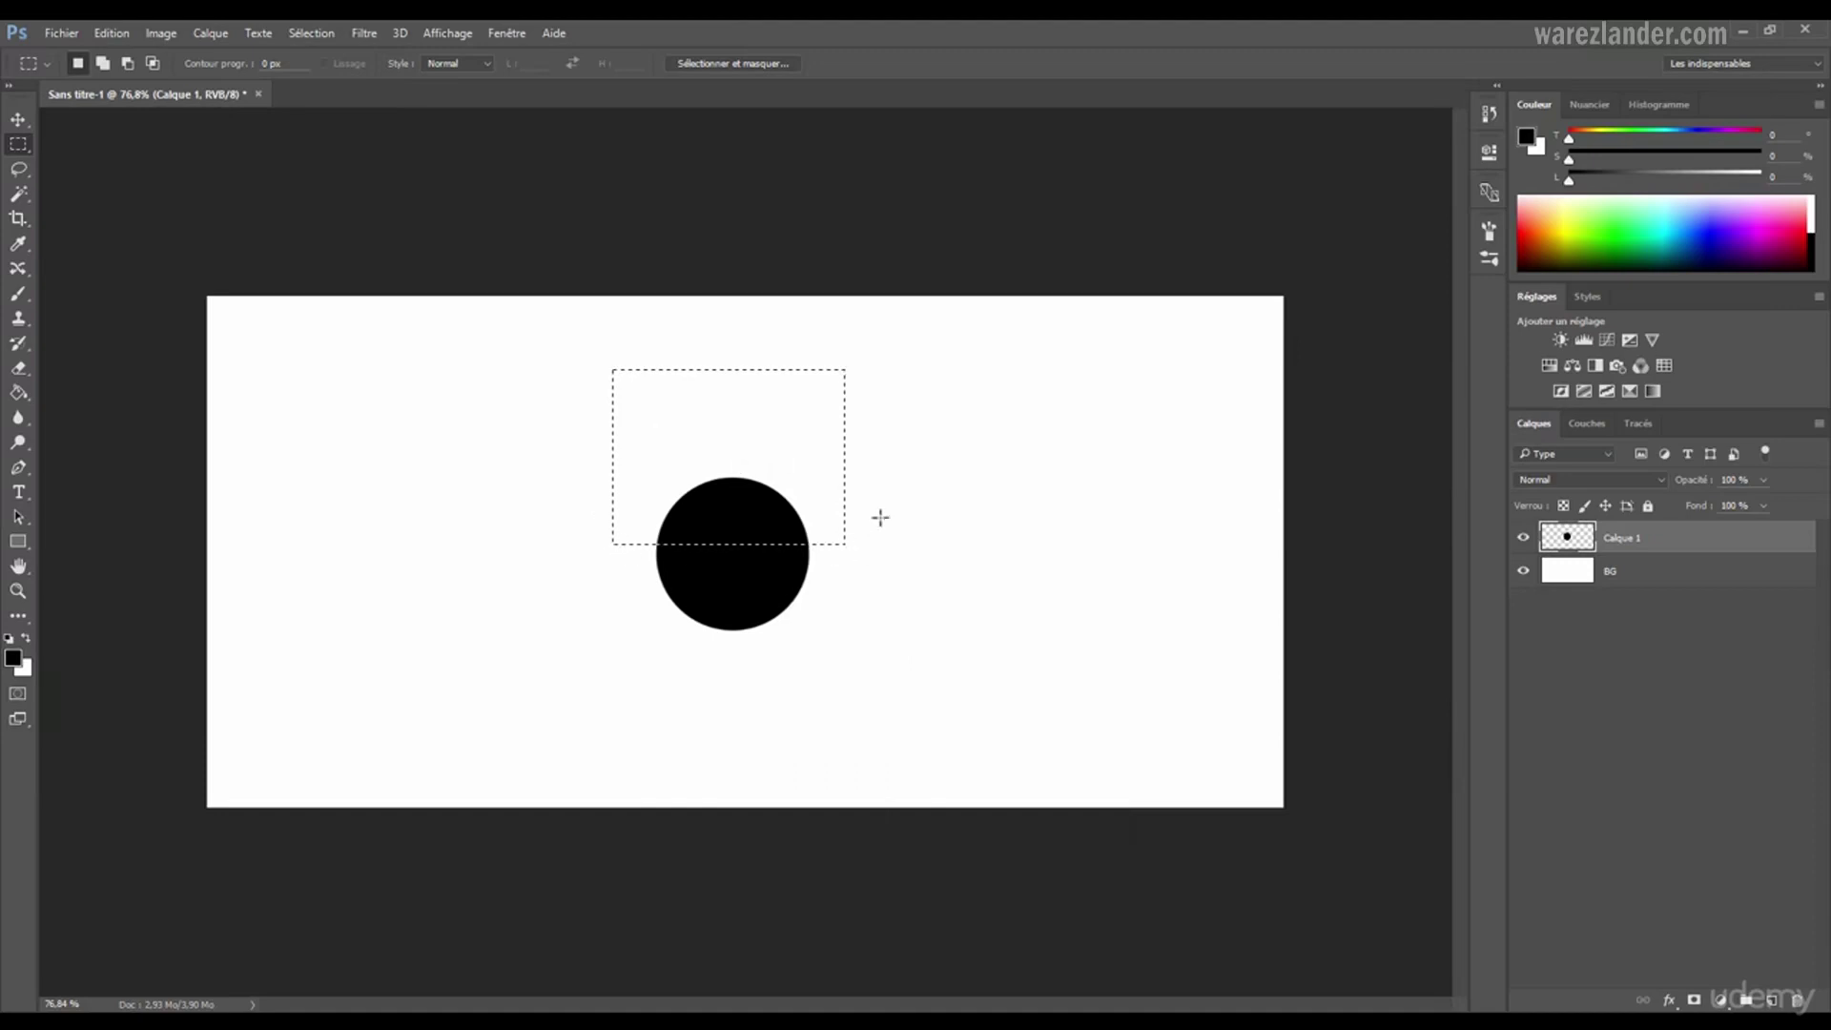
right_click(796, 400)
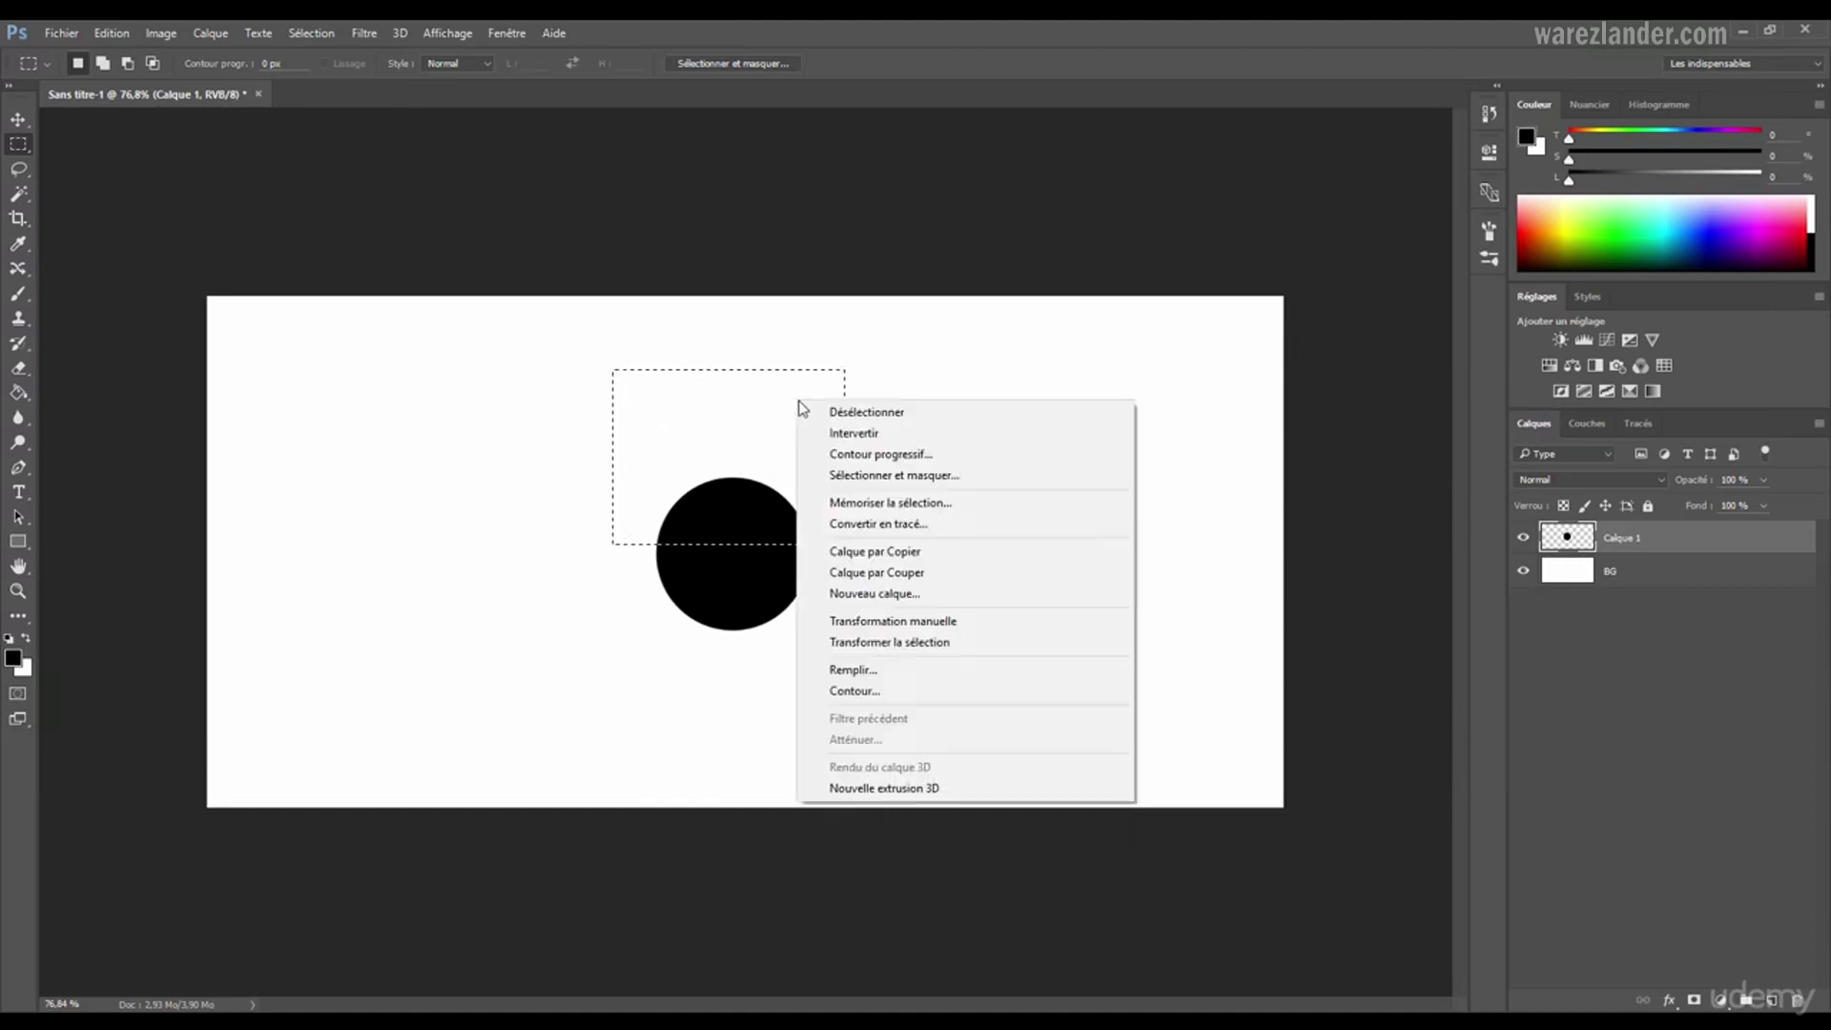
left_click(854, 435)
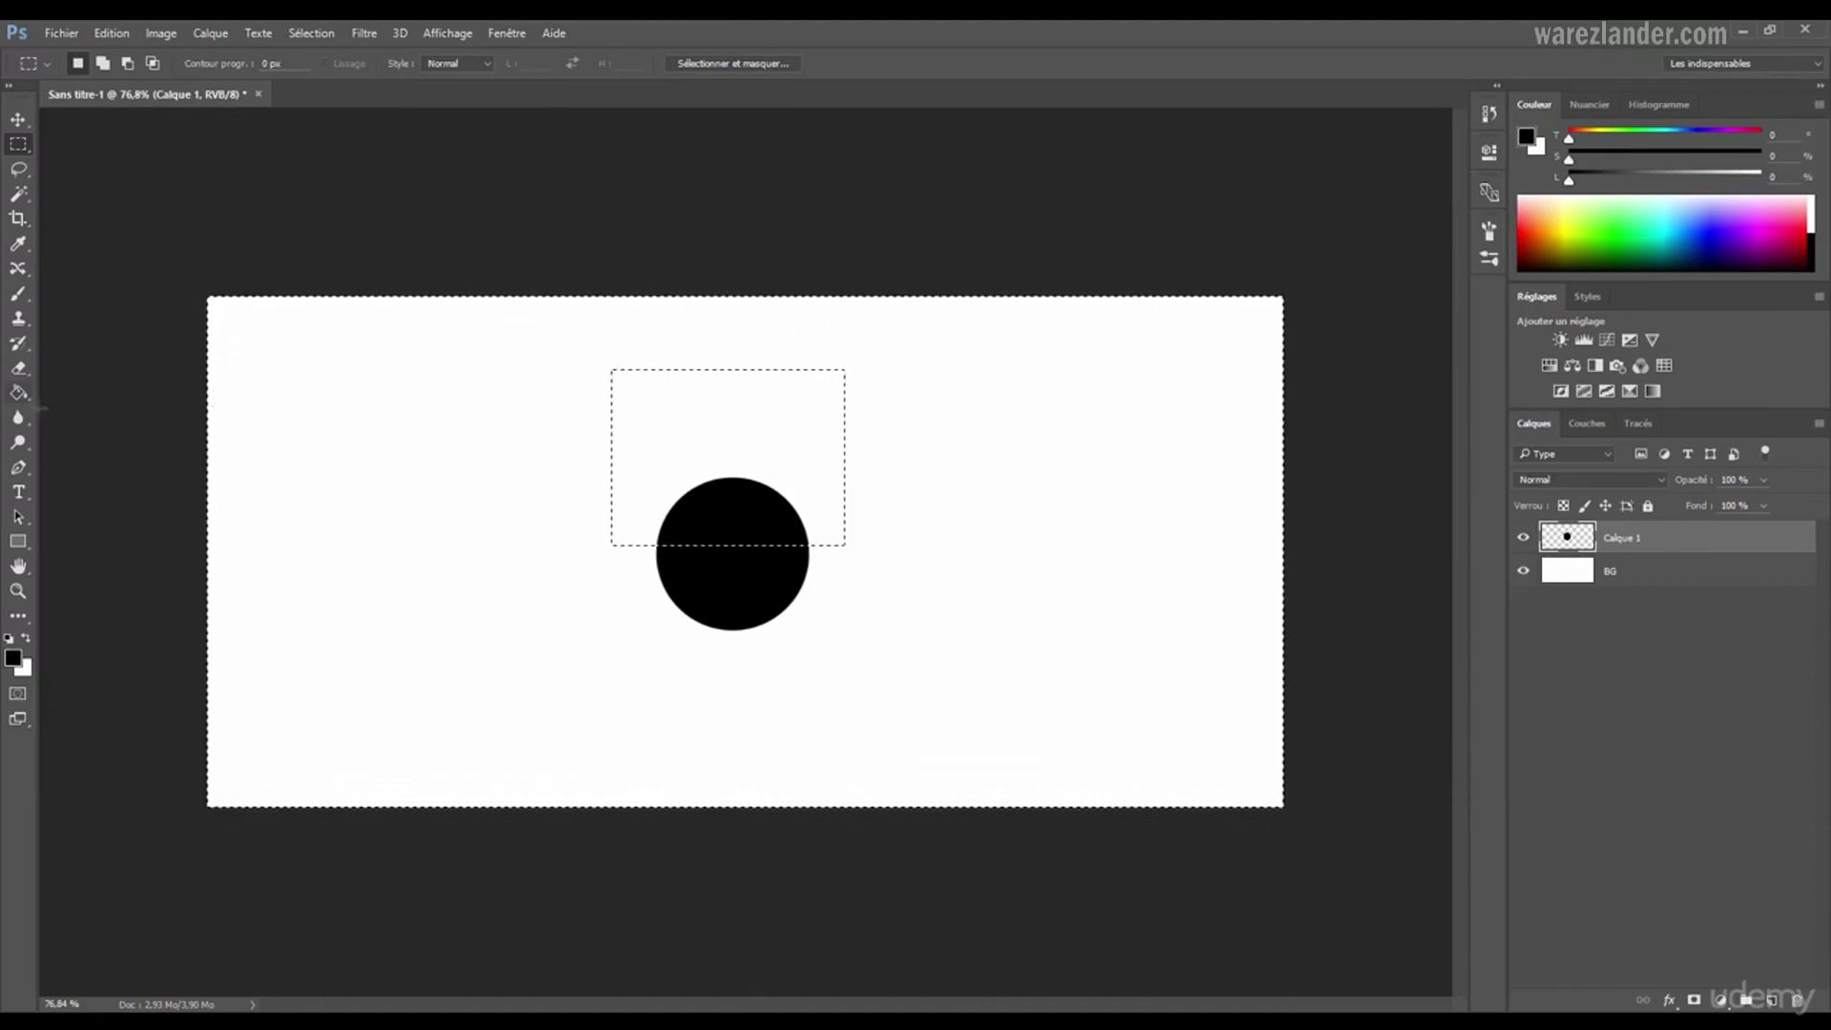
left_click(17, 395)
left_click(415, 481)
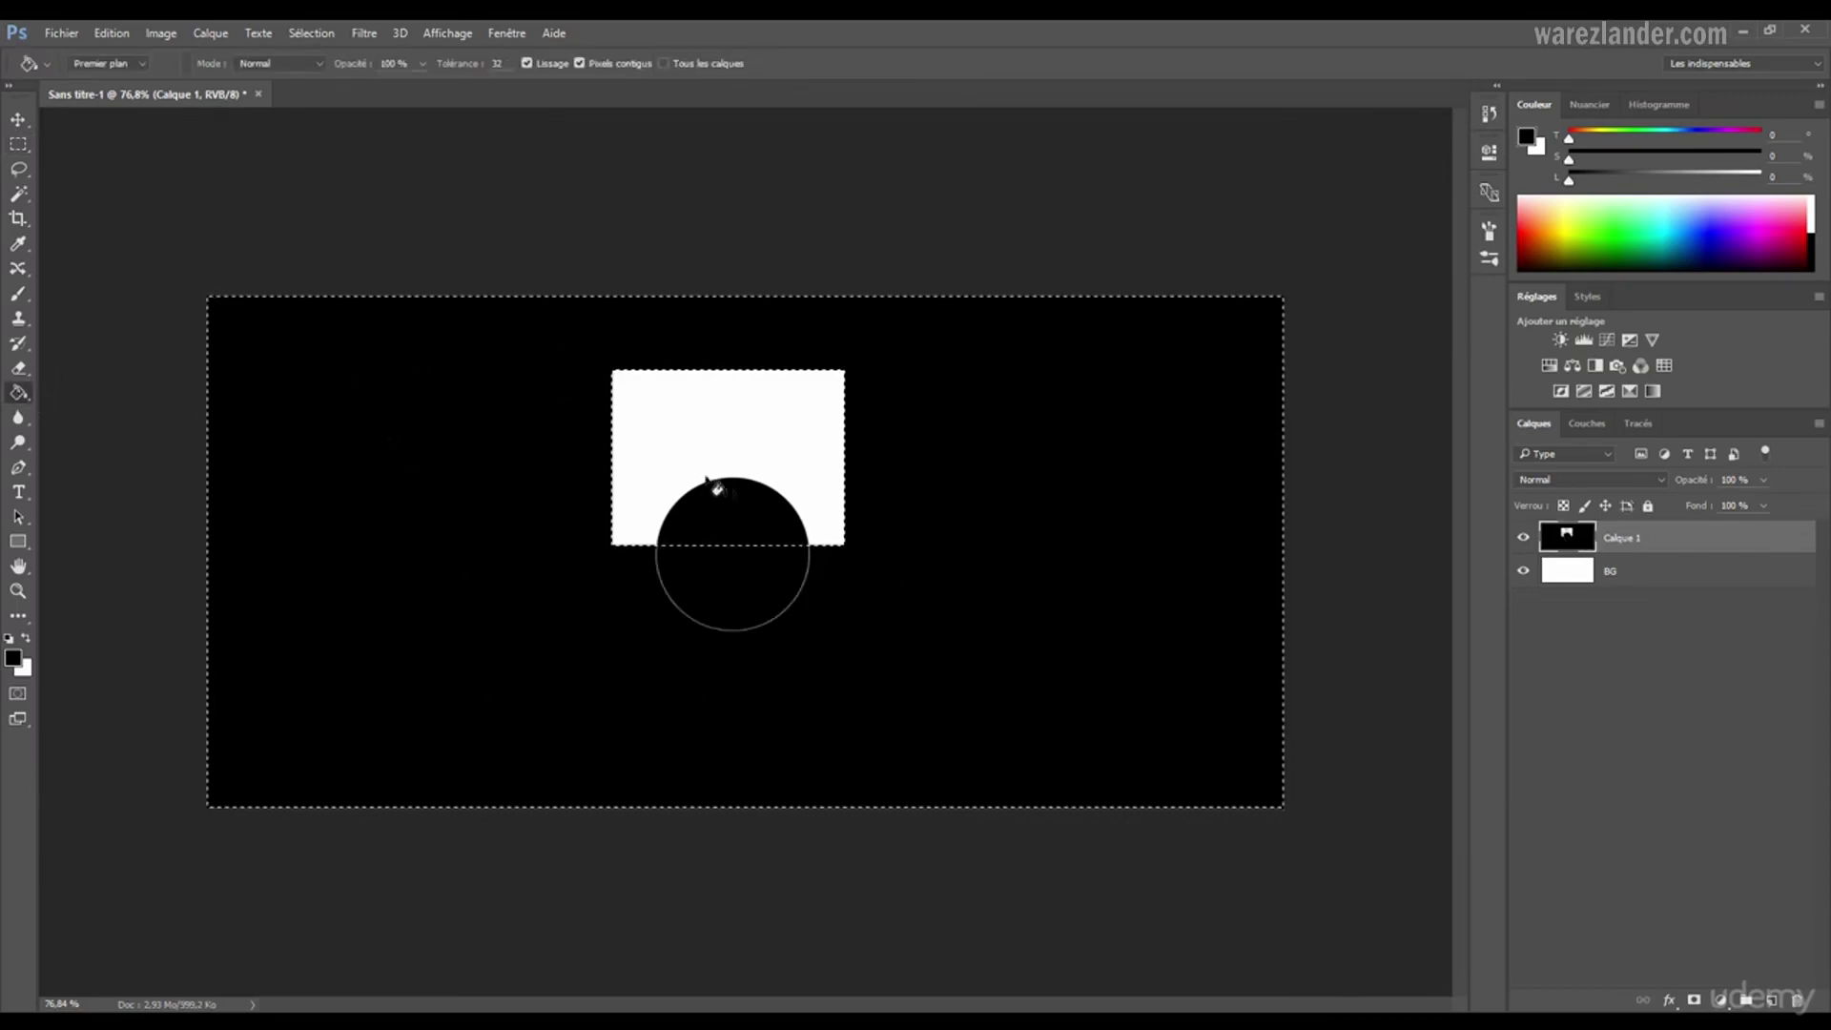
- Return to the Rectangular Marquee tool and undo the black fill and the selection inversion
left_click(18, 144)
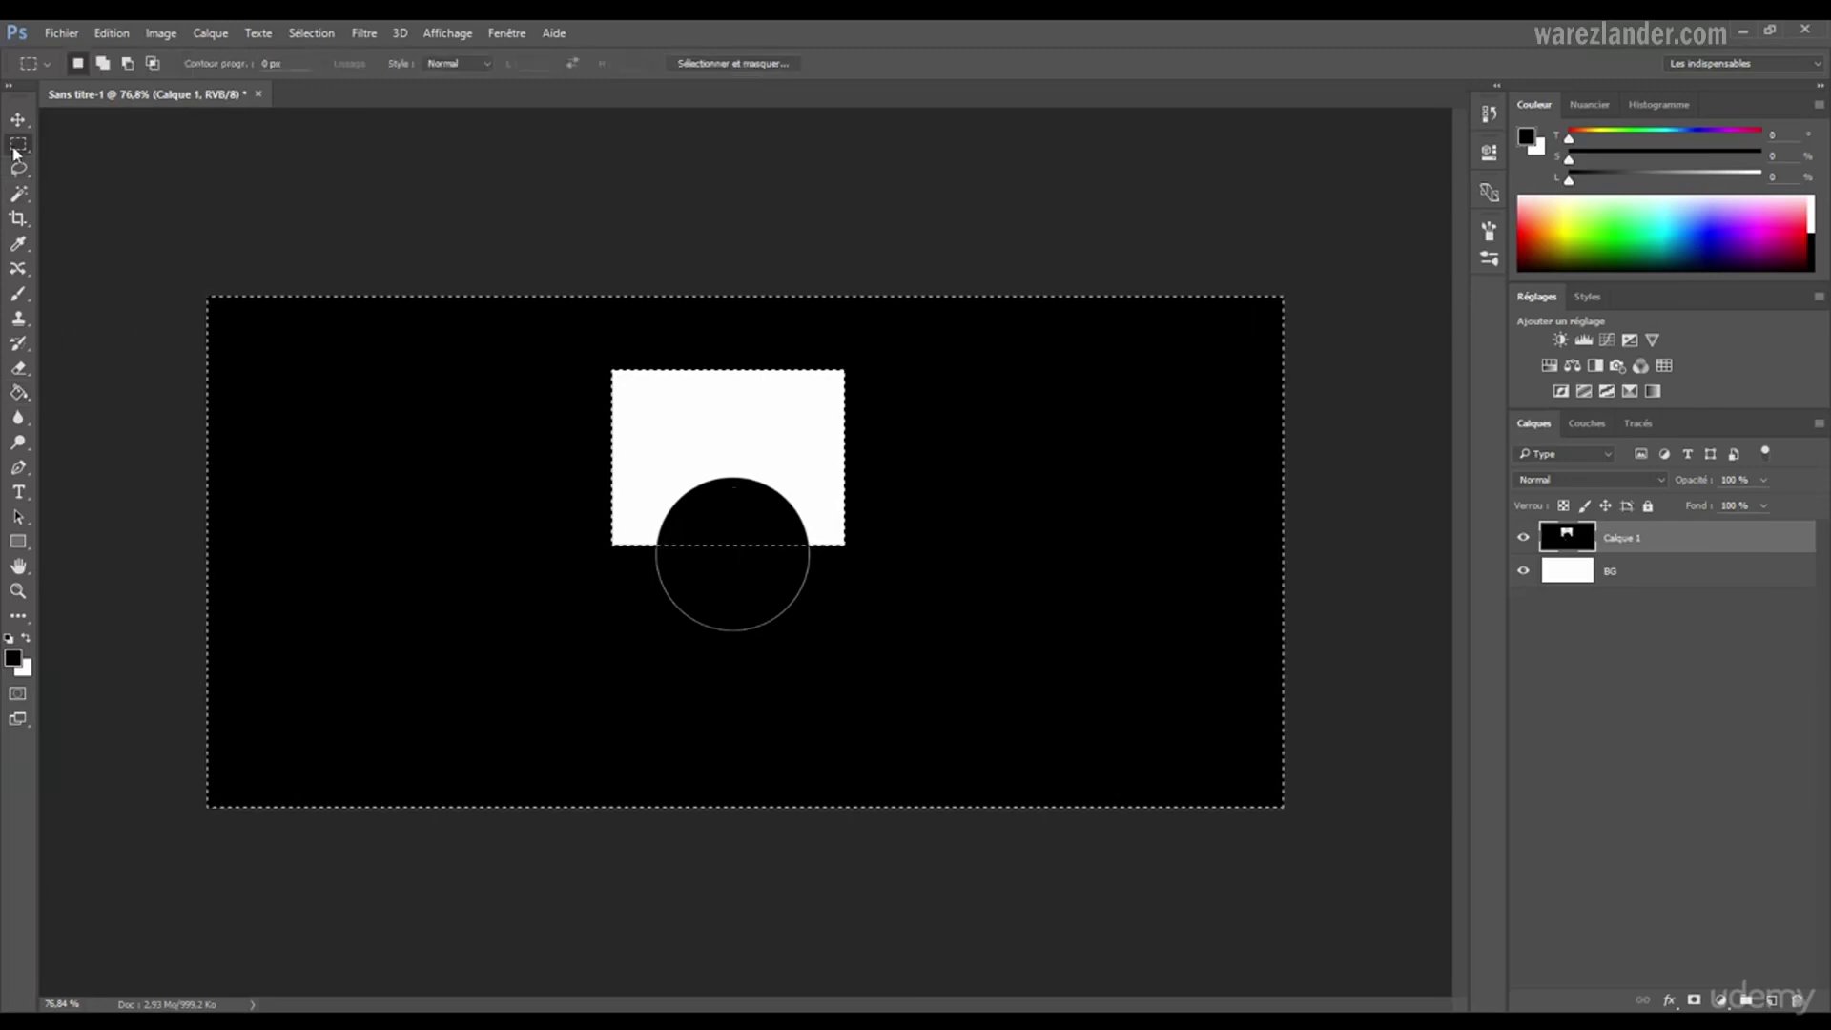
right_click(894, 385)
left_click(917, 397)
key("ctrl+alt+z")
key("ctrl+alt+z")
- Examine the feather settings for the selection and the list of selection modification options
right_click(742, 429)
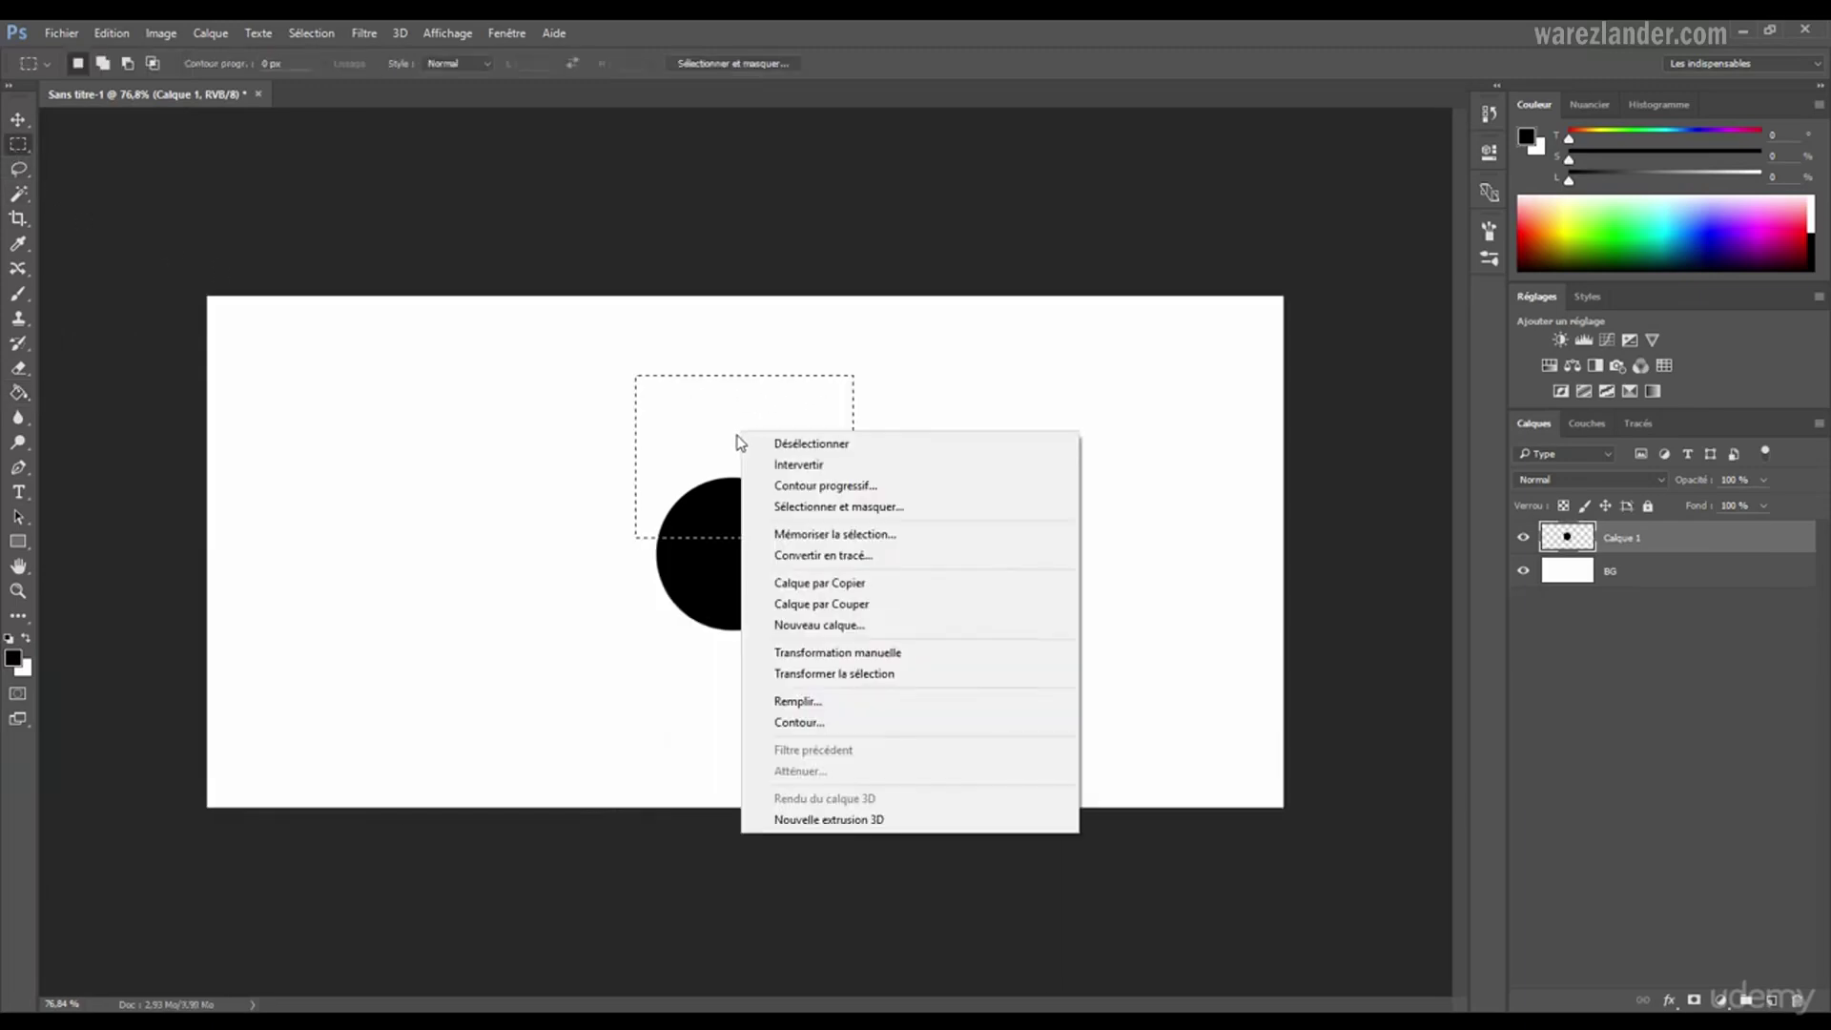
left_click(845, 489)
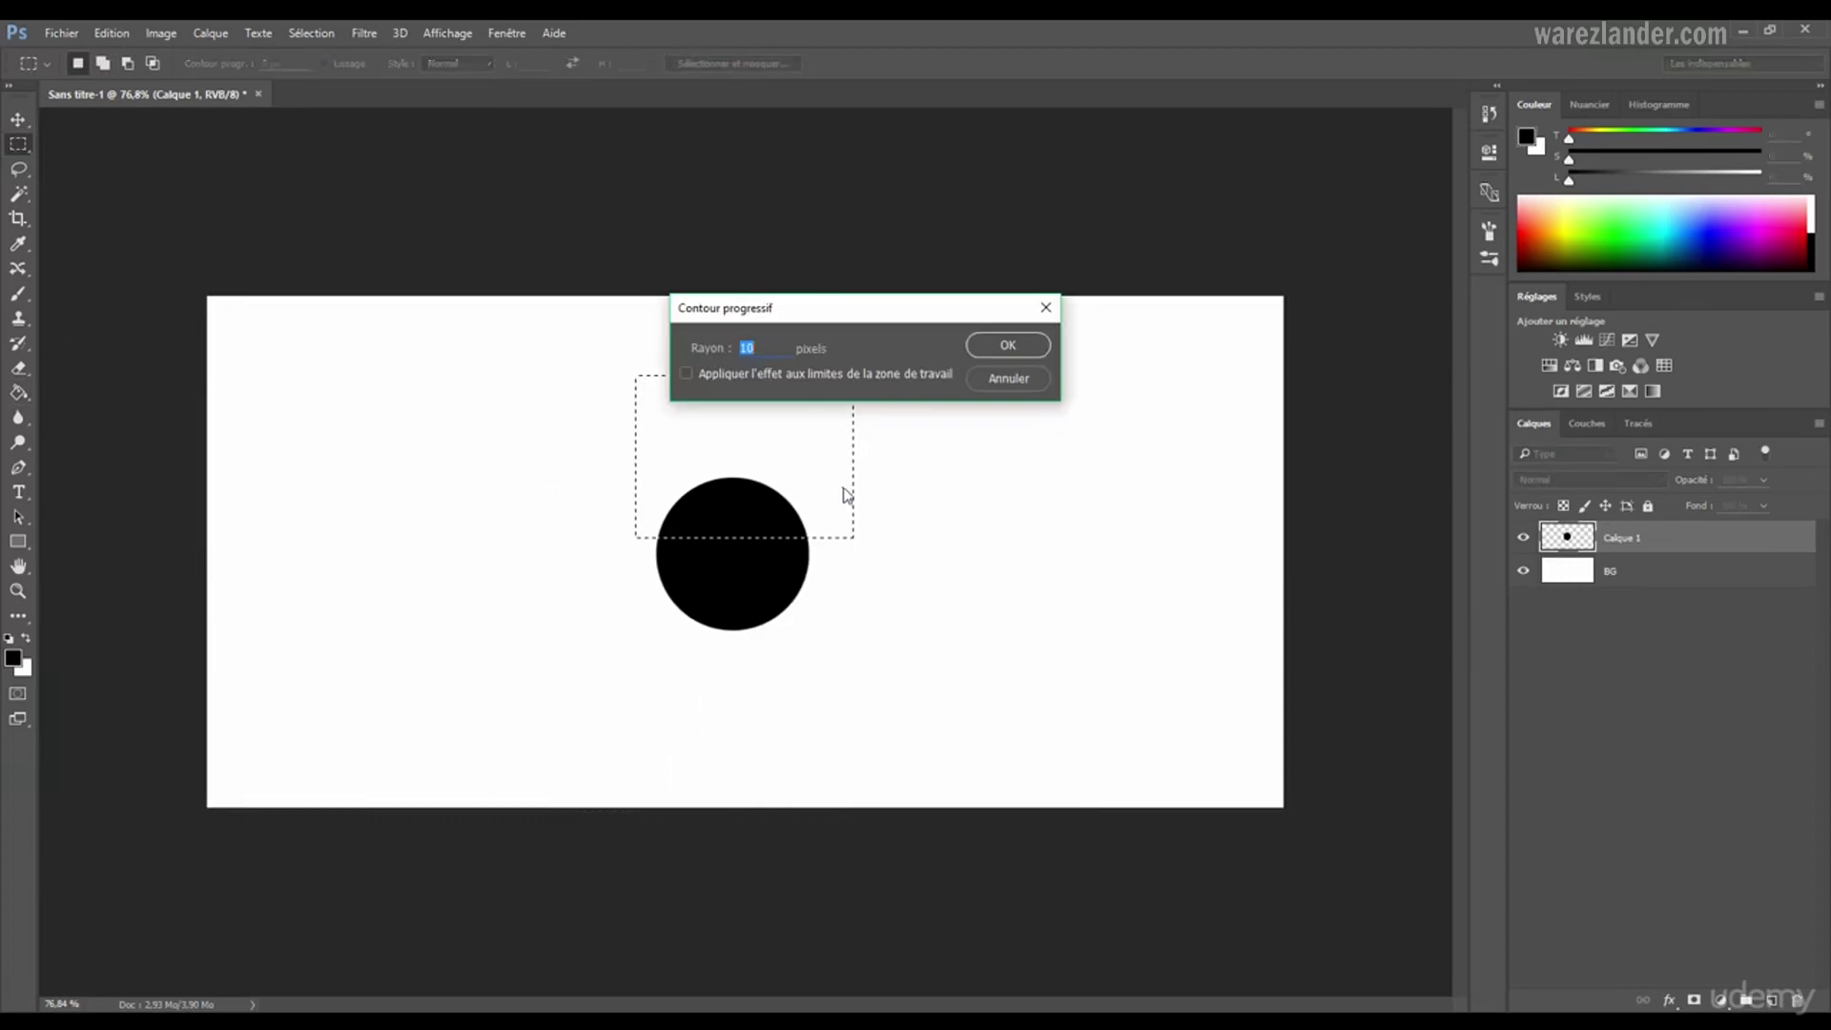
left_click(1004, 378)
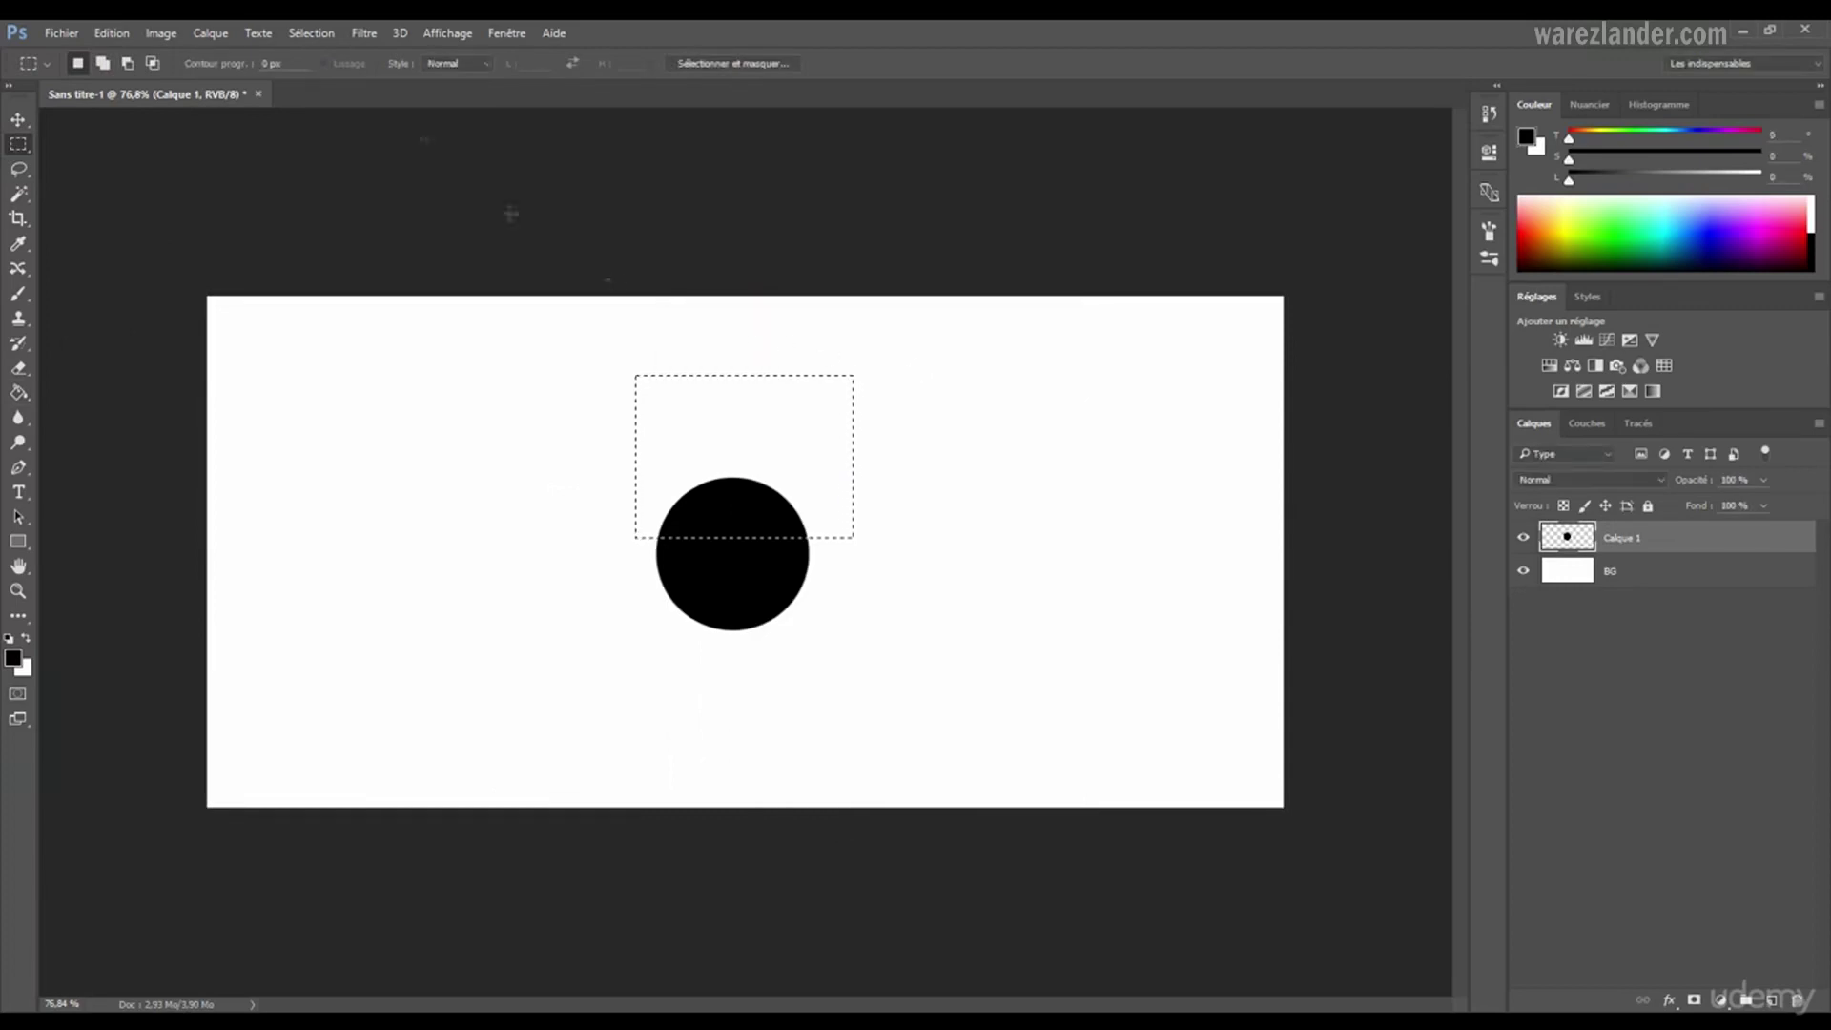
left_click(312, 33)
mouse_move(375, 280)
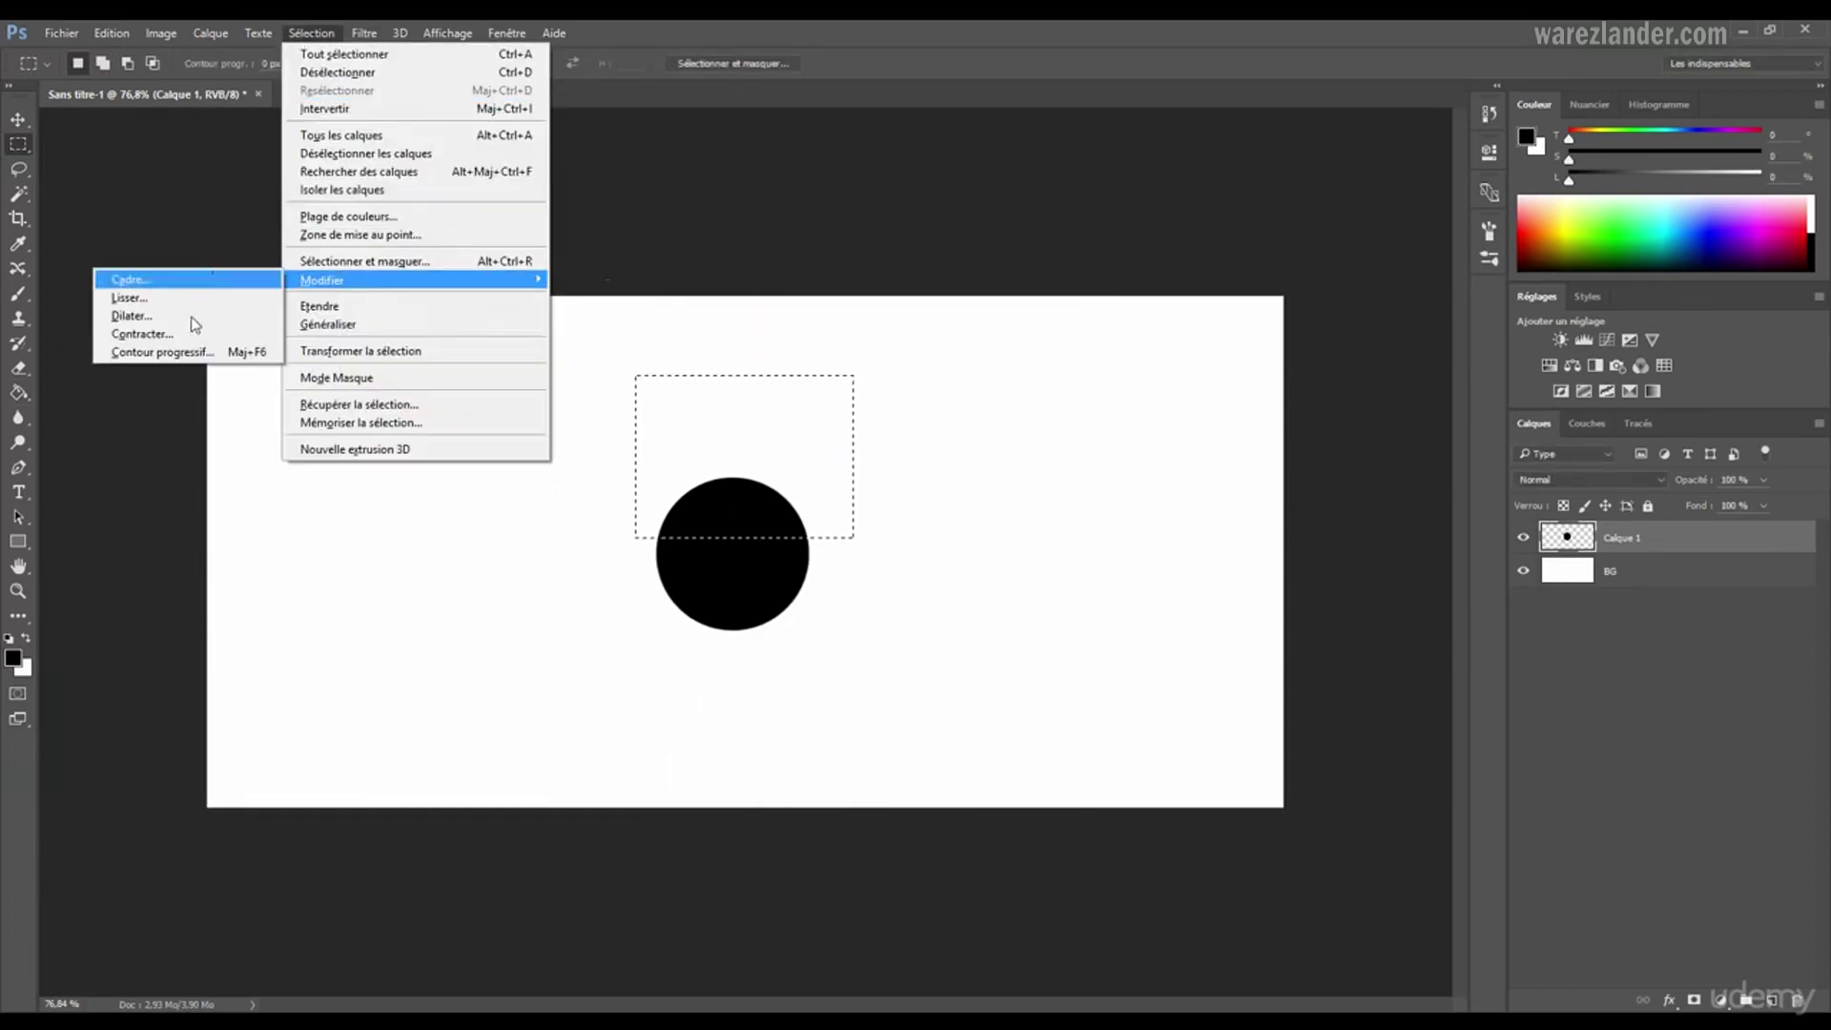
left_click(783, 417)
- Select a rectangle over the circle's upper half and save the selection as a new channel named "test"
left_click_drag(632, 368, 830, 540)
right_click(772, 436)
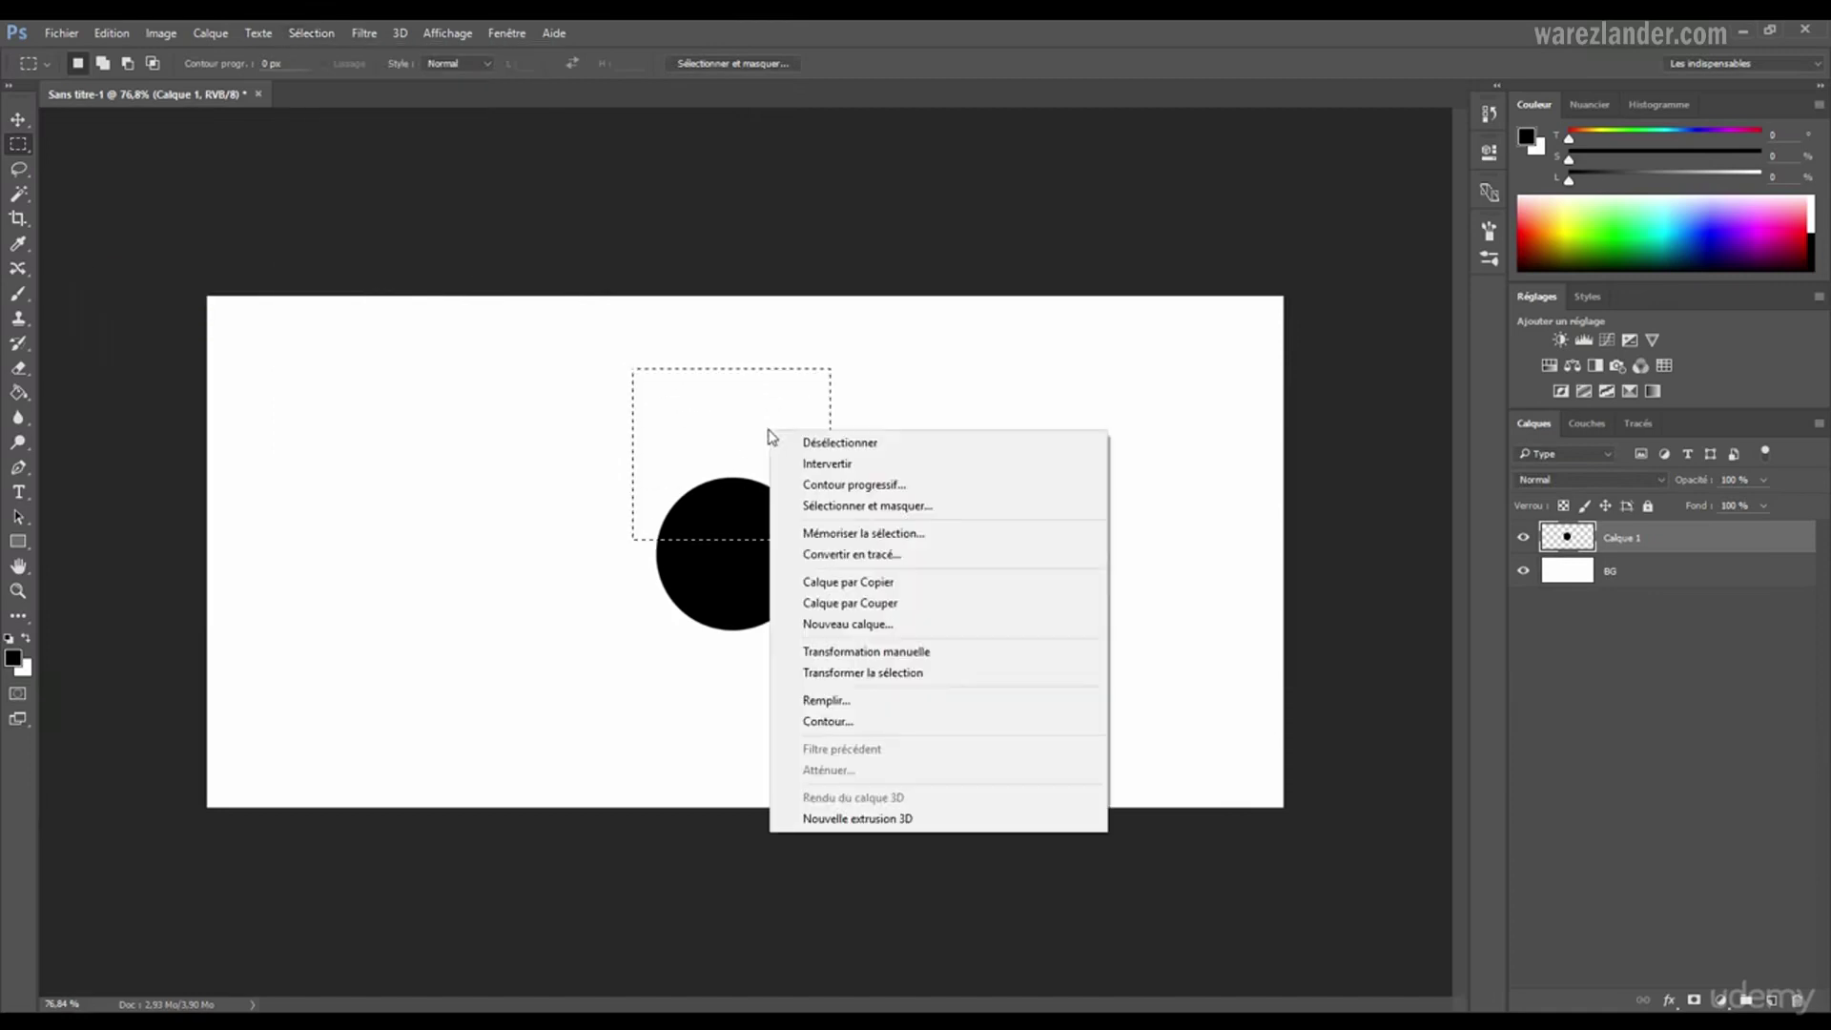
left_click(921, 535)
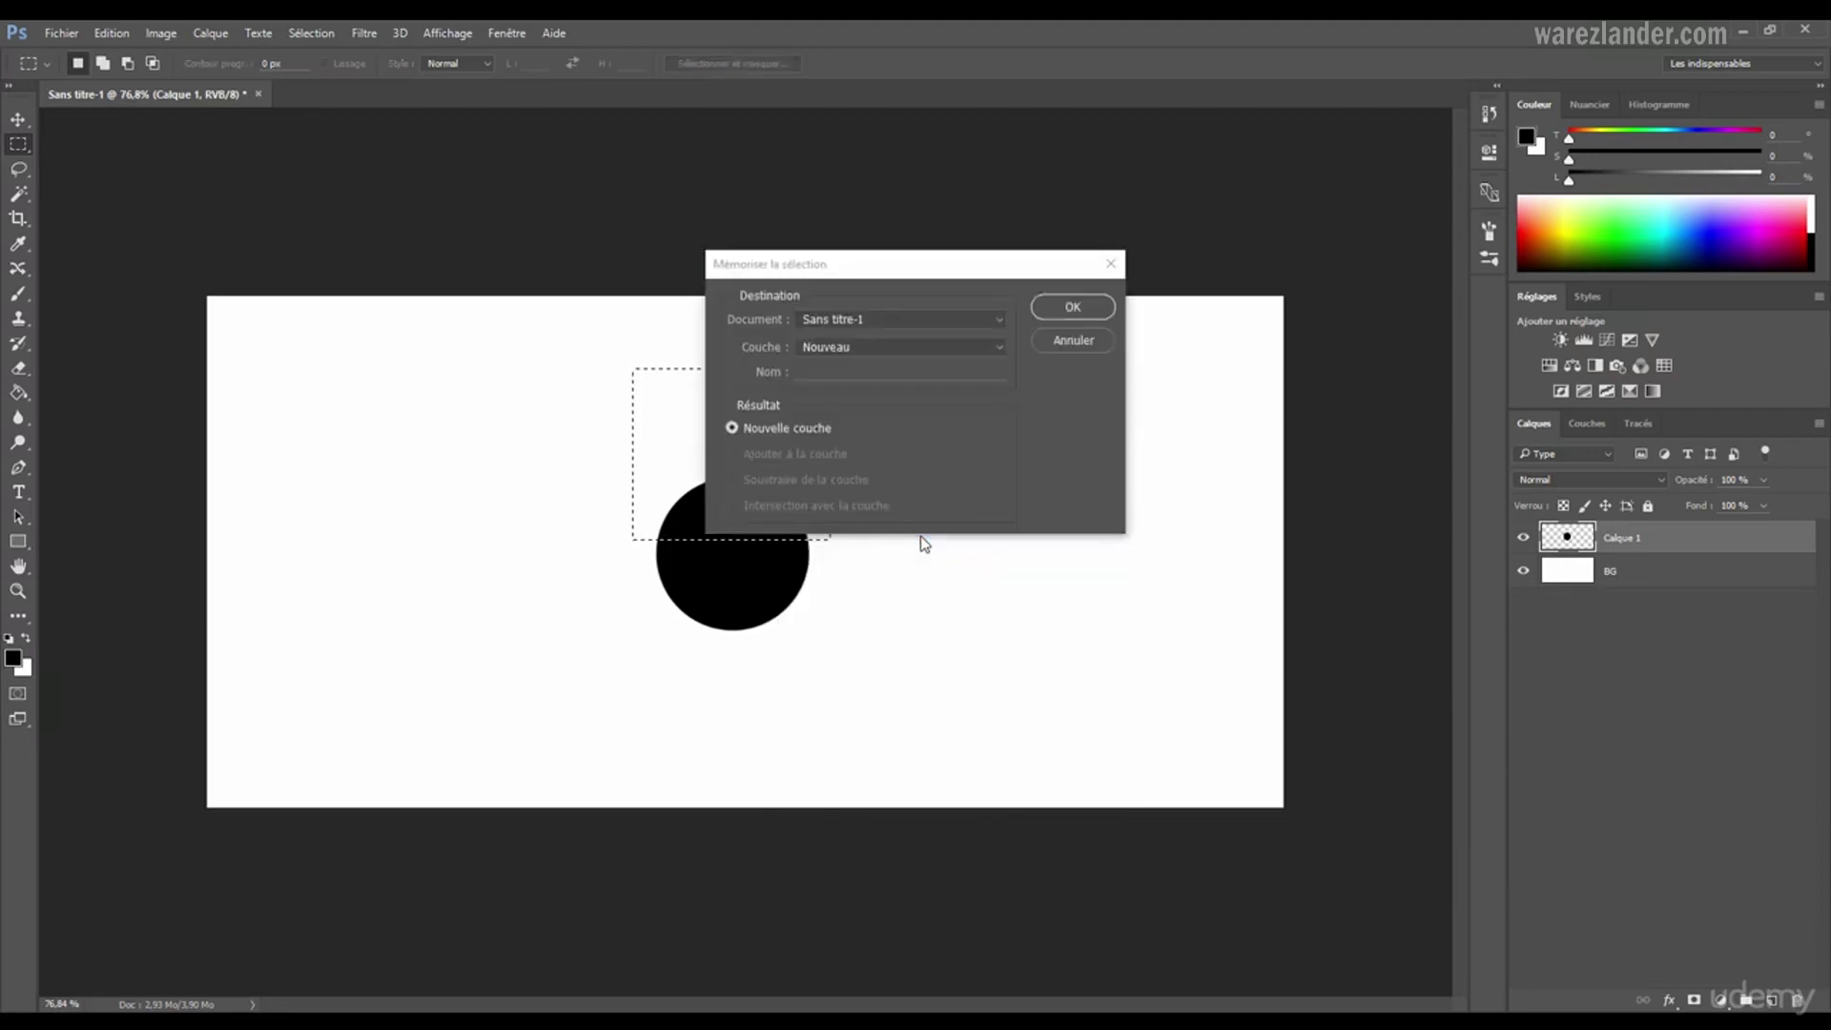
left_click(863, 347)
left_click(827, 392)
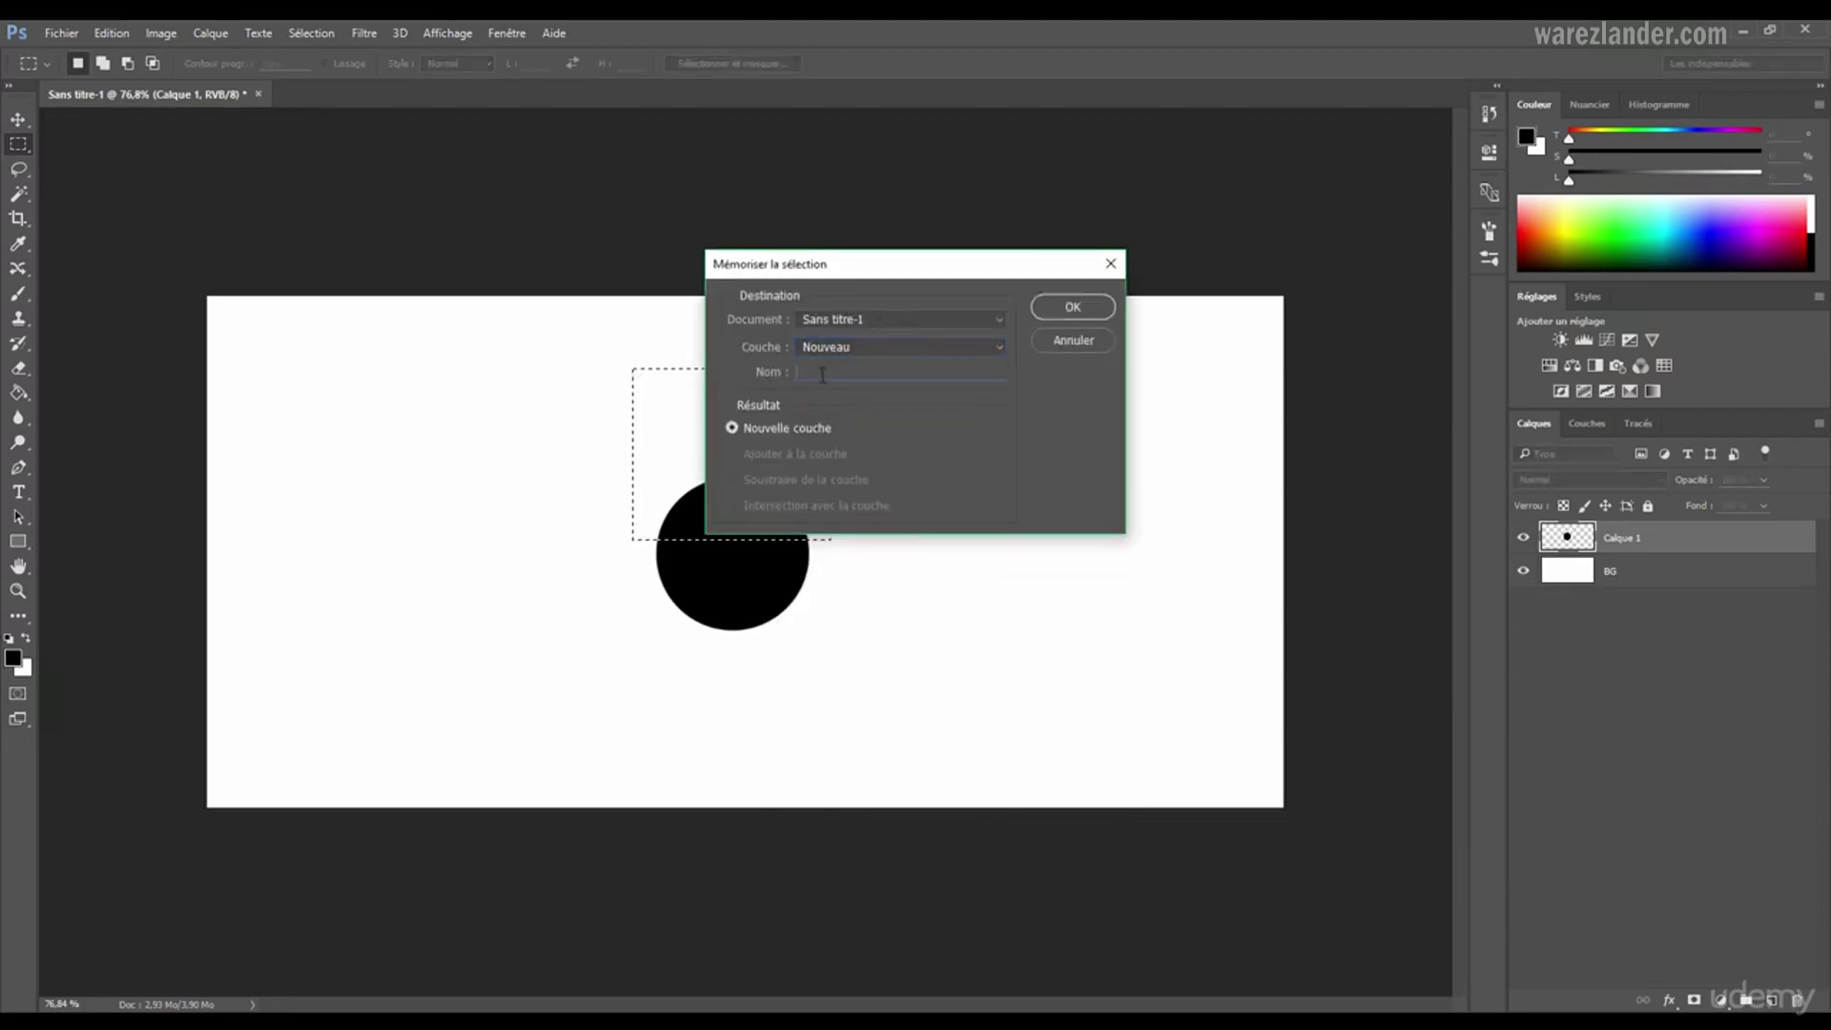
left_click(834, 374)
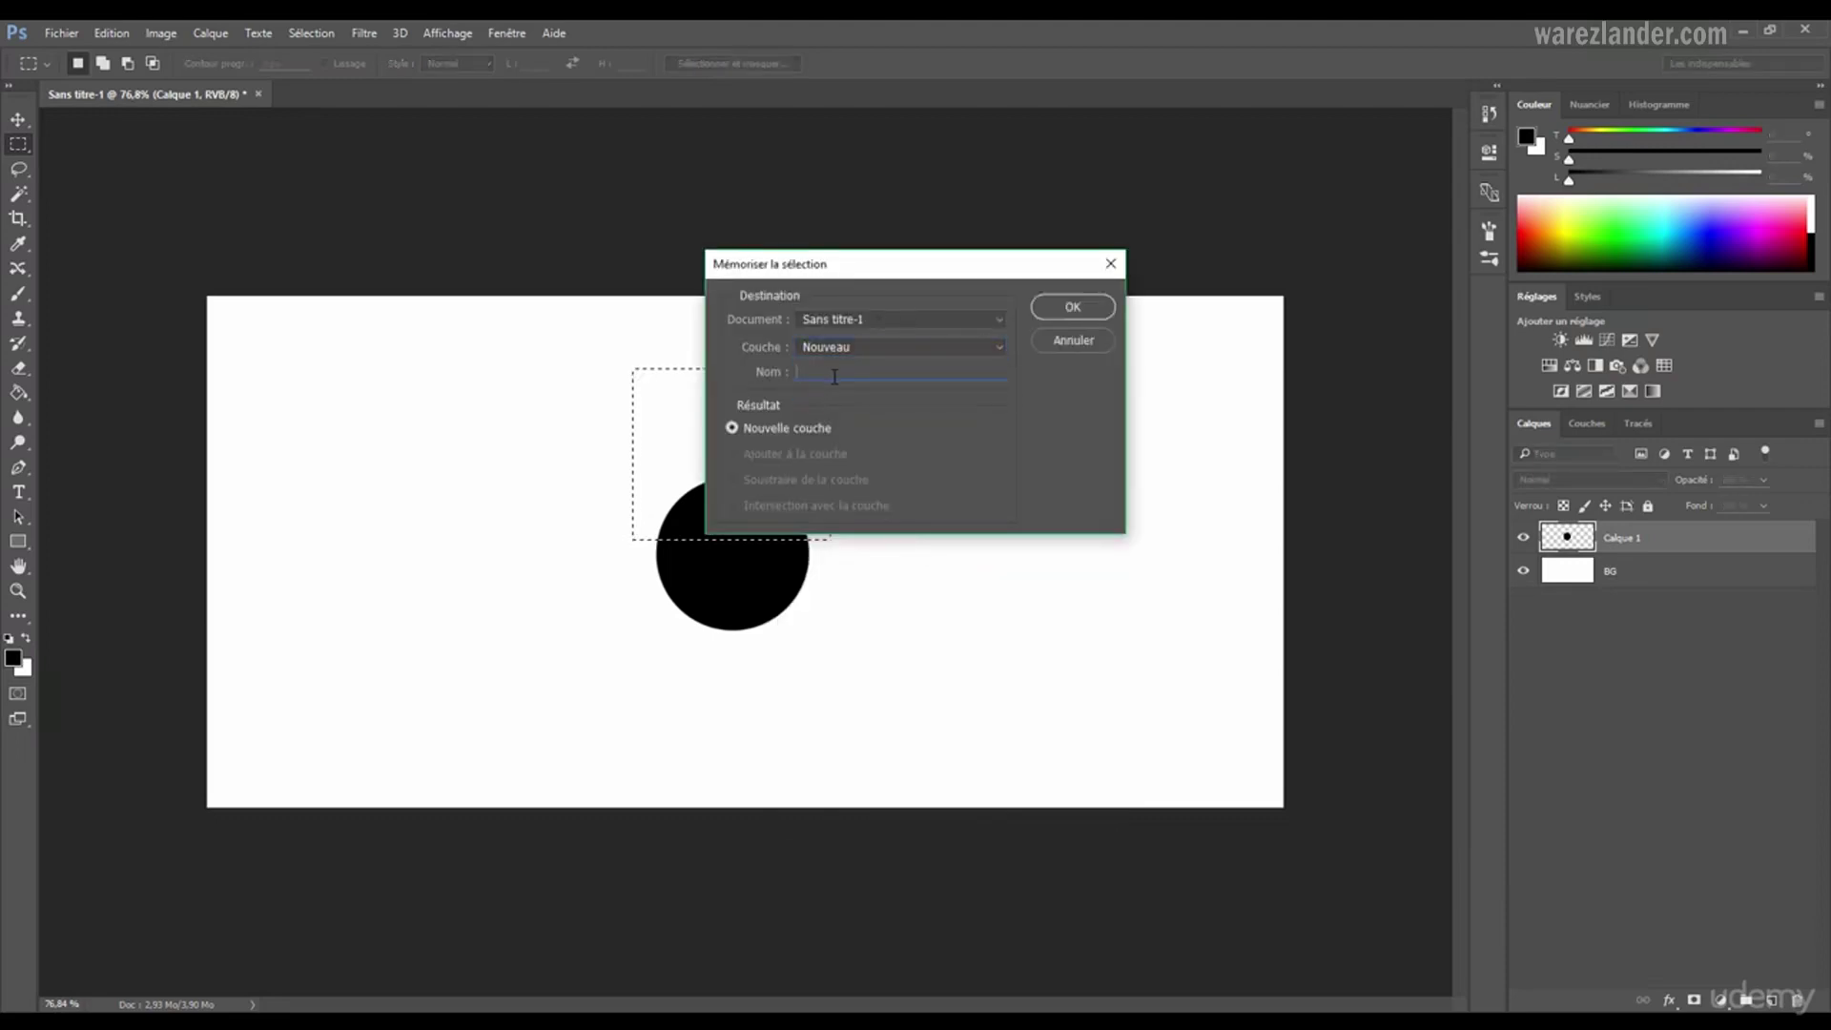
left_click(1068, 310)
- Display the saved "test" channel, deselect, and reload the selection from that channel
left_click(1588, 425)
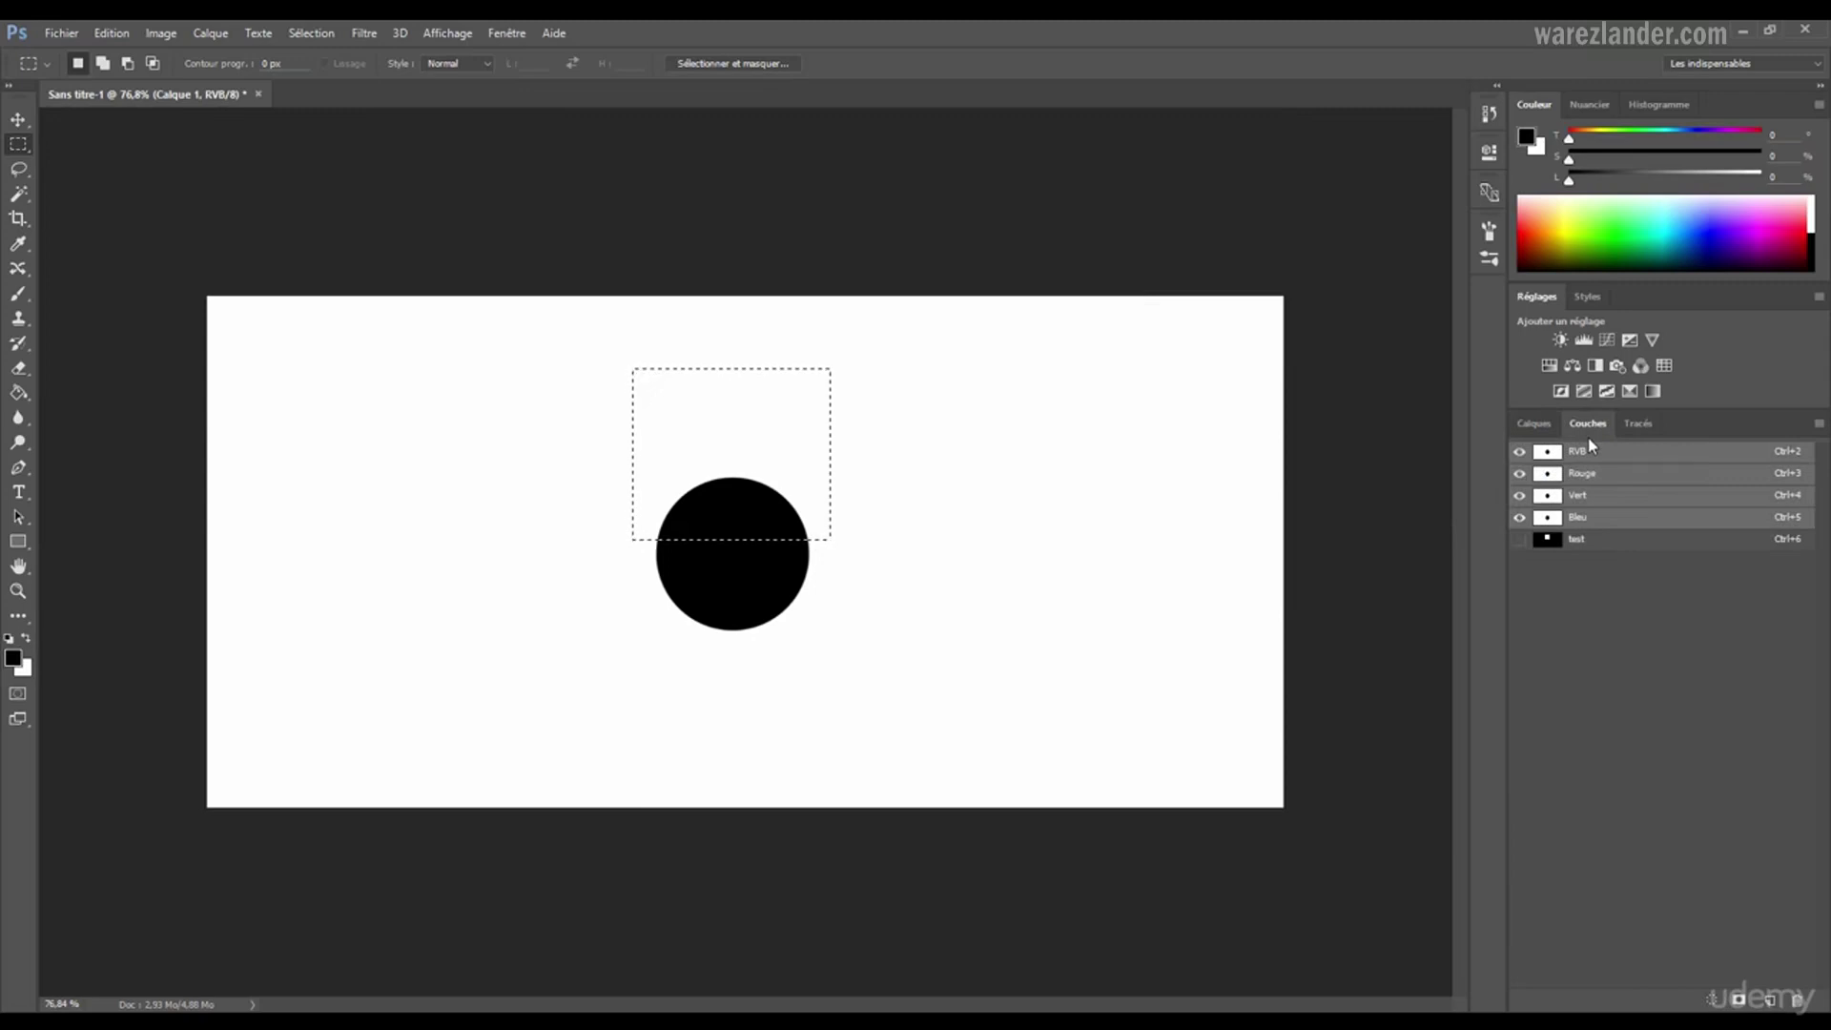
left_click(1602, 544)
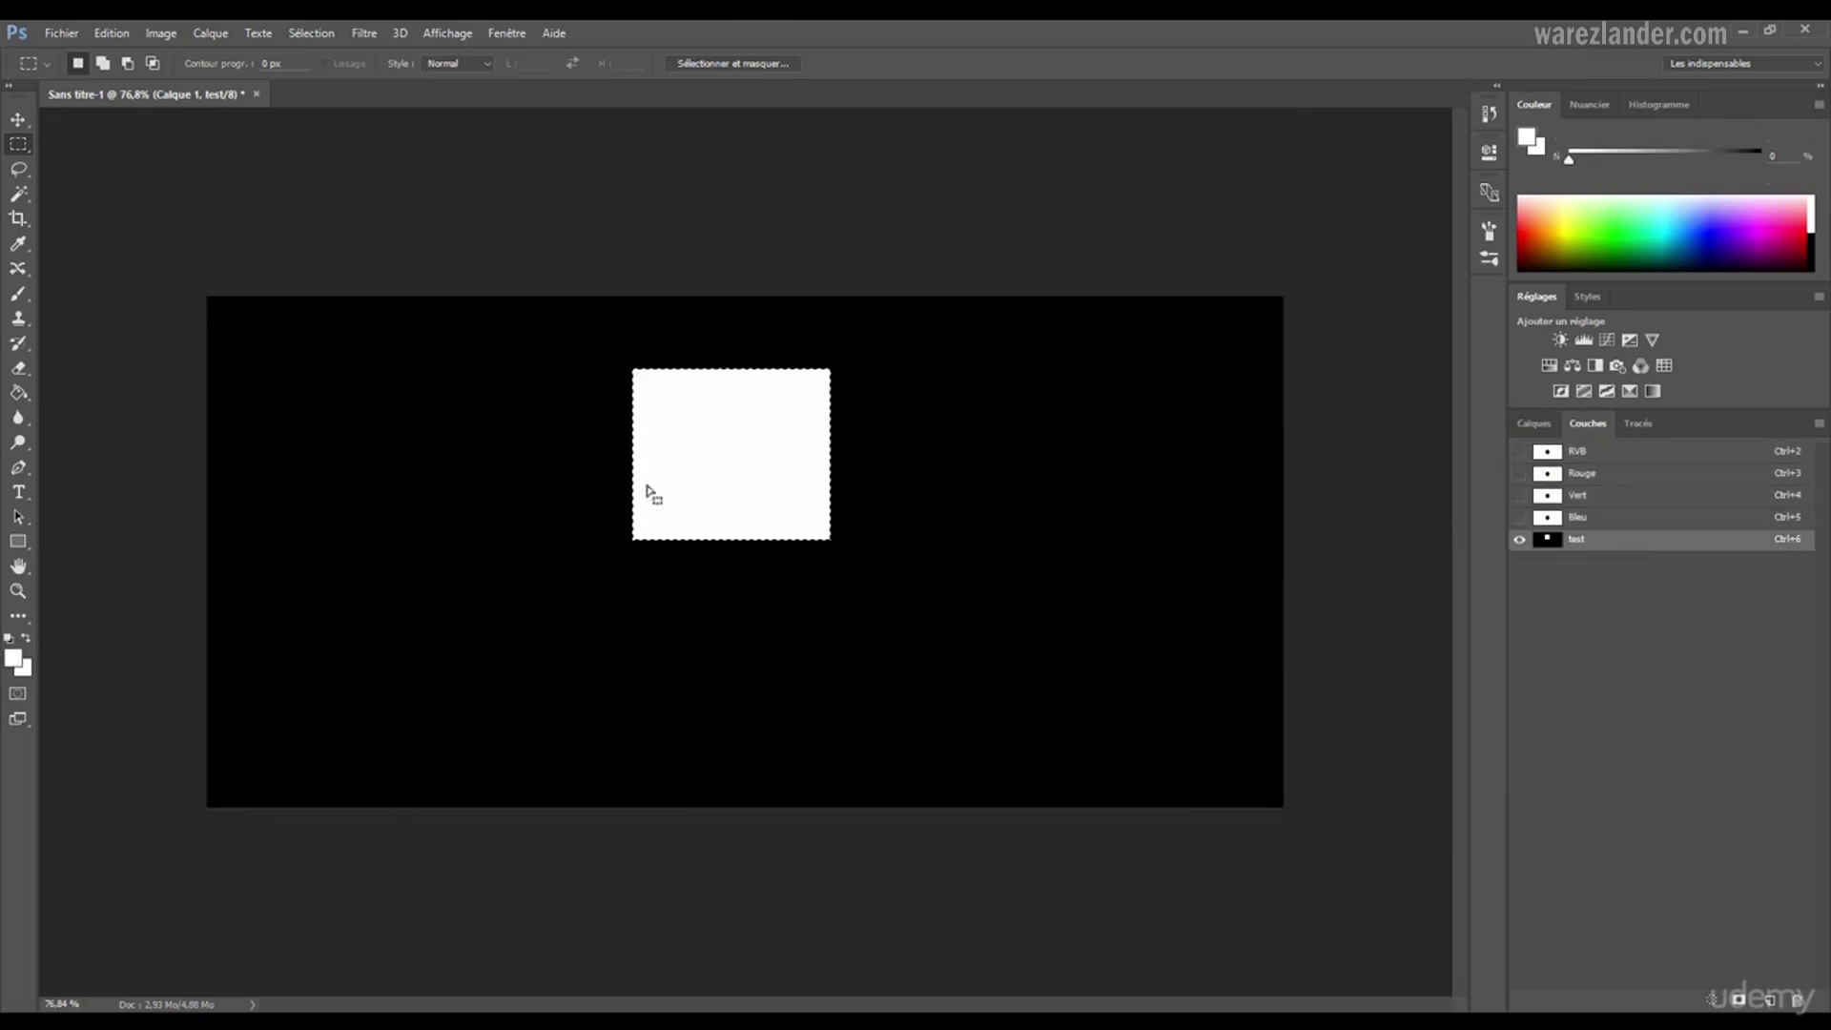
left_click(906, 519)
key("ctrl")
left_click(1546, 542, "ctrl")
- Select a wider rectangle over the circle's upper half, copy it to a new layer, and move the copy to the circle's upper right
left_click_drag(583, 370, 890, 560)
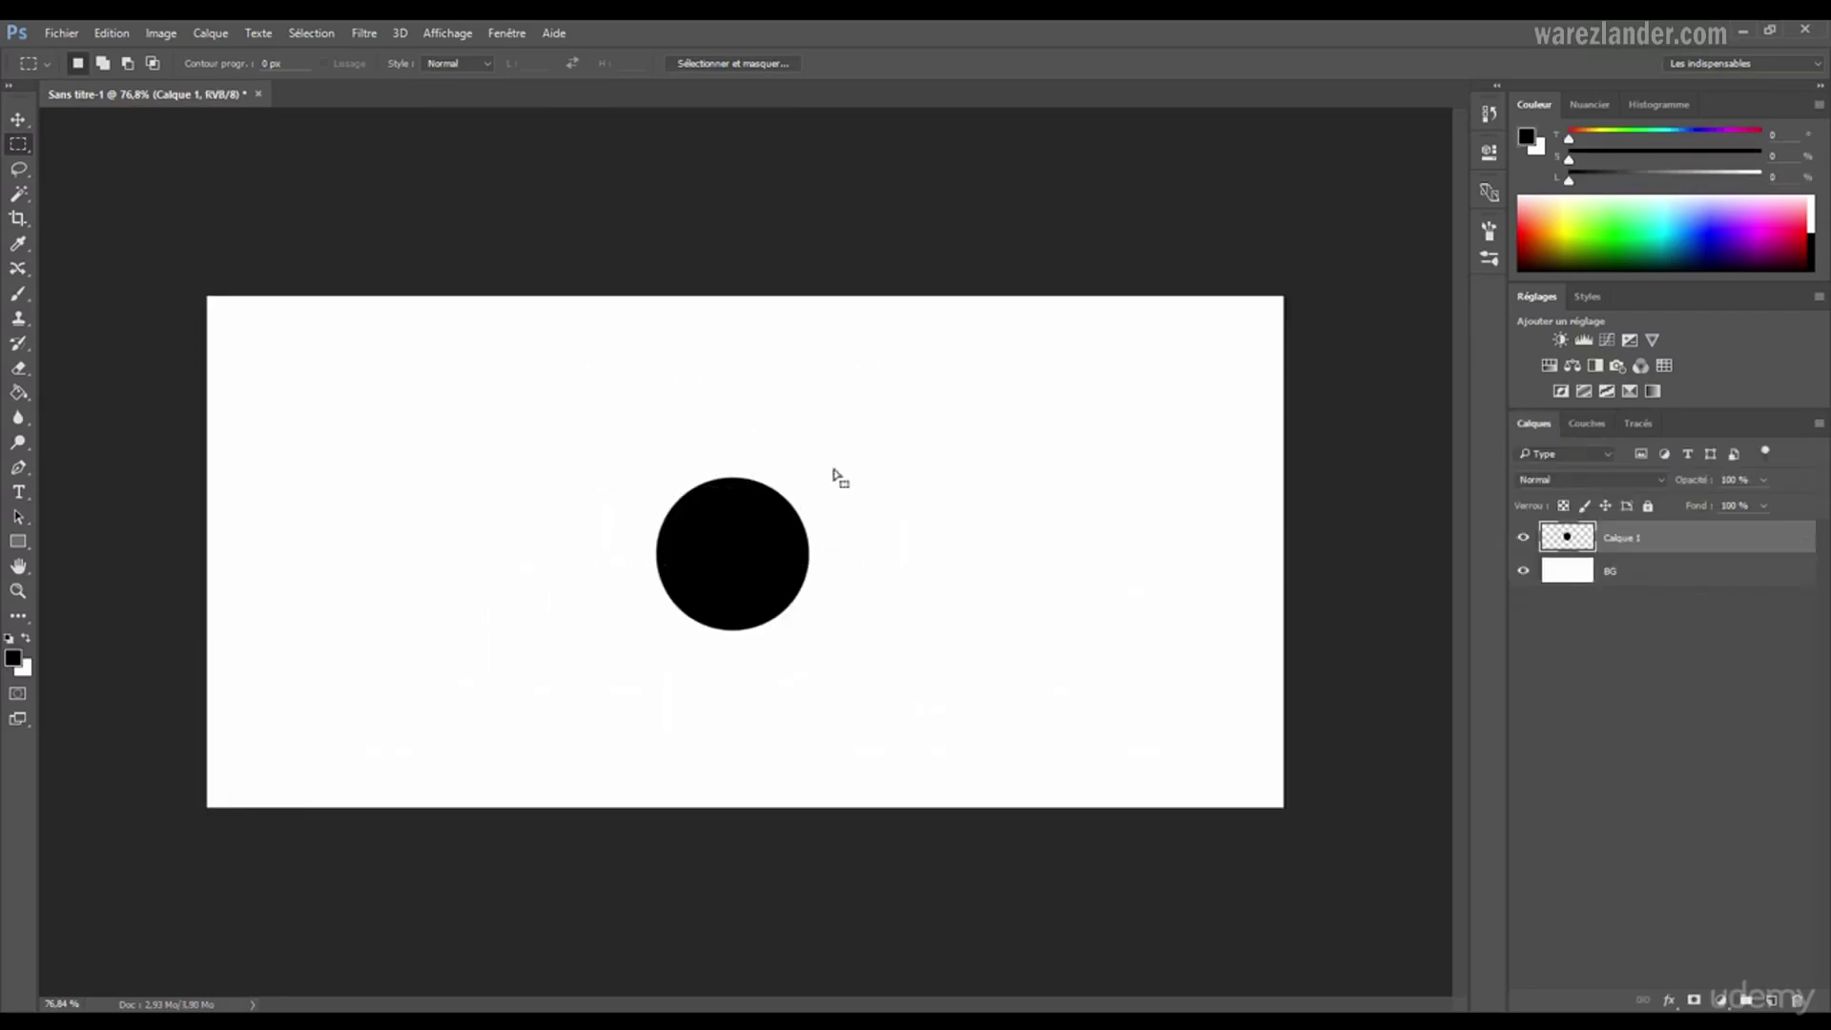
right_click(822, 439)
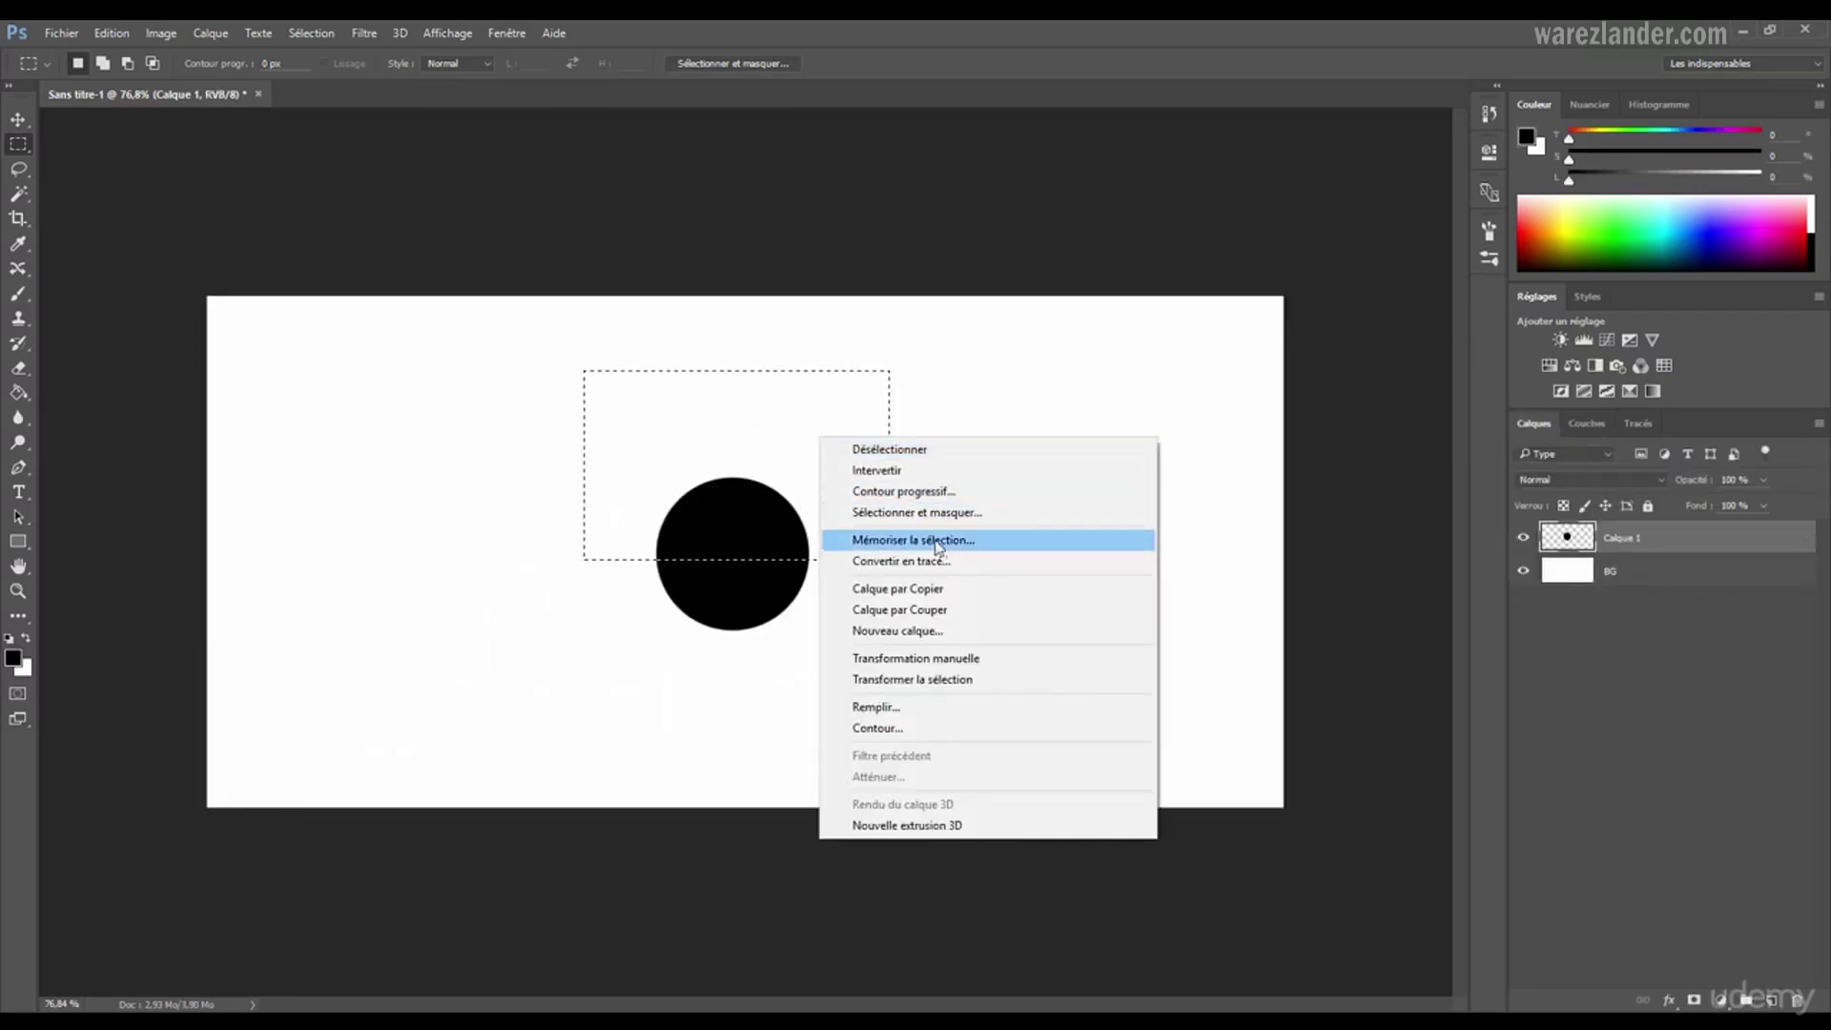
left_click(959, 591)
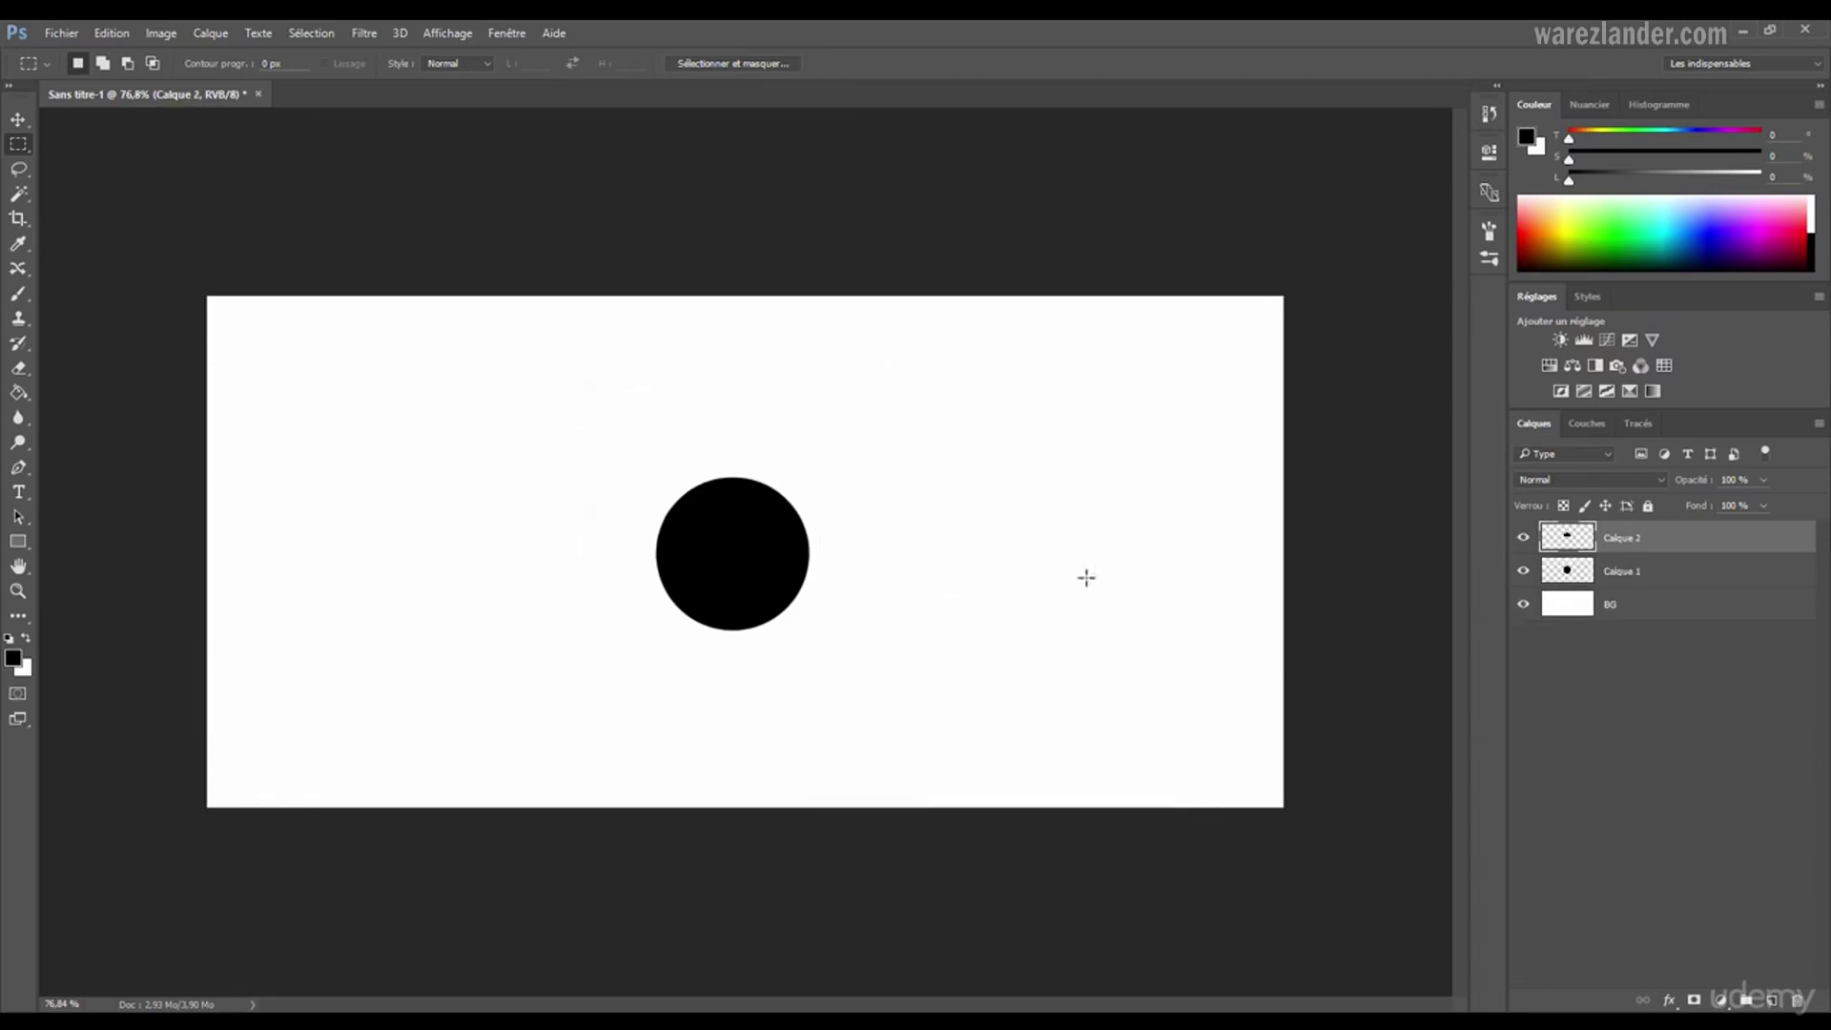
key("v")
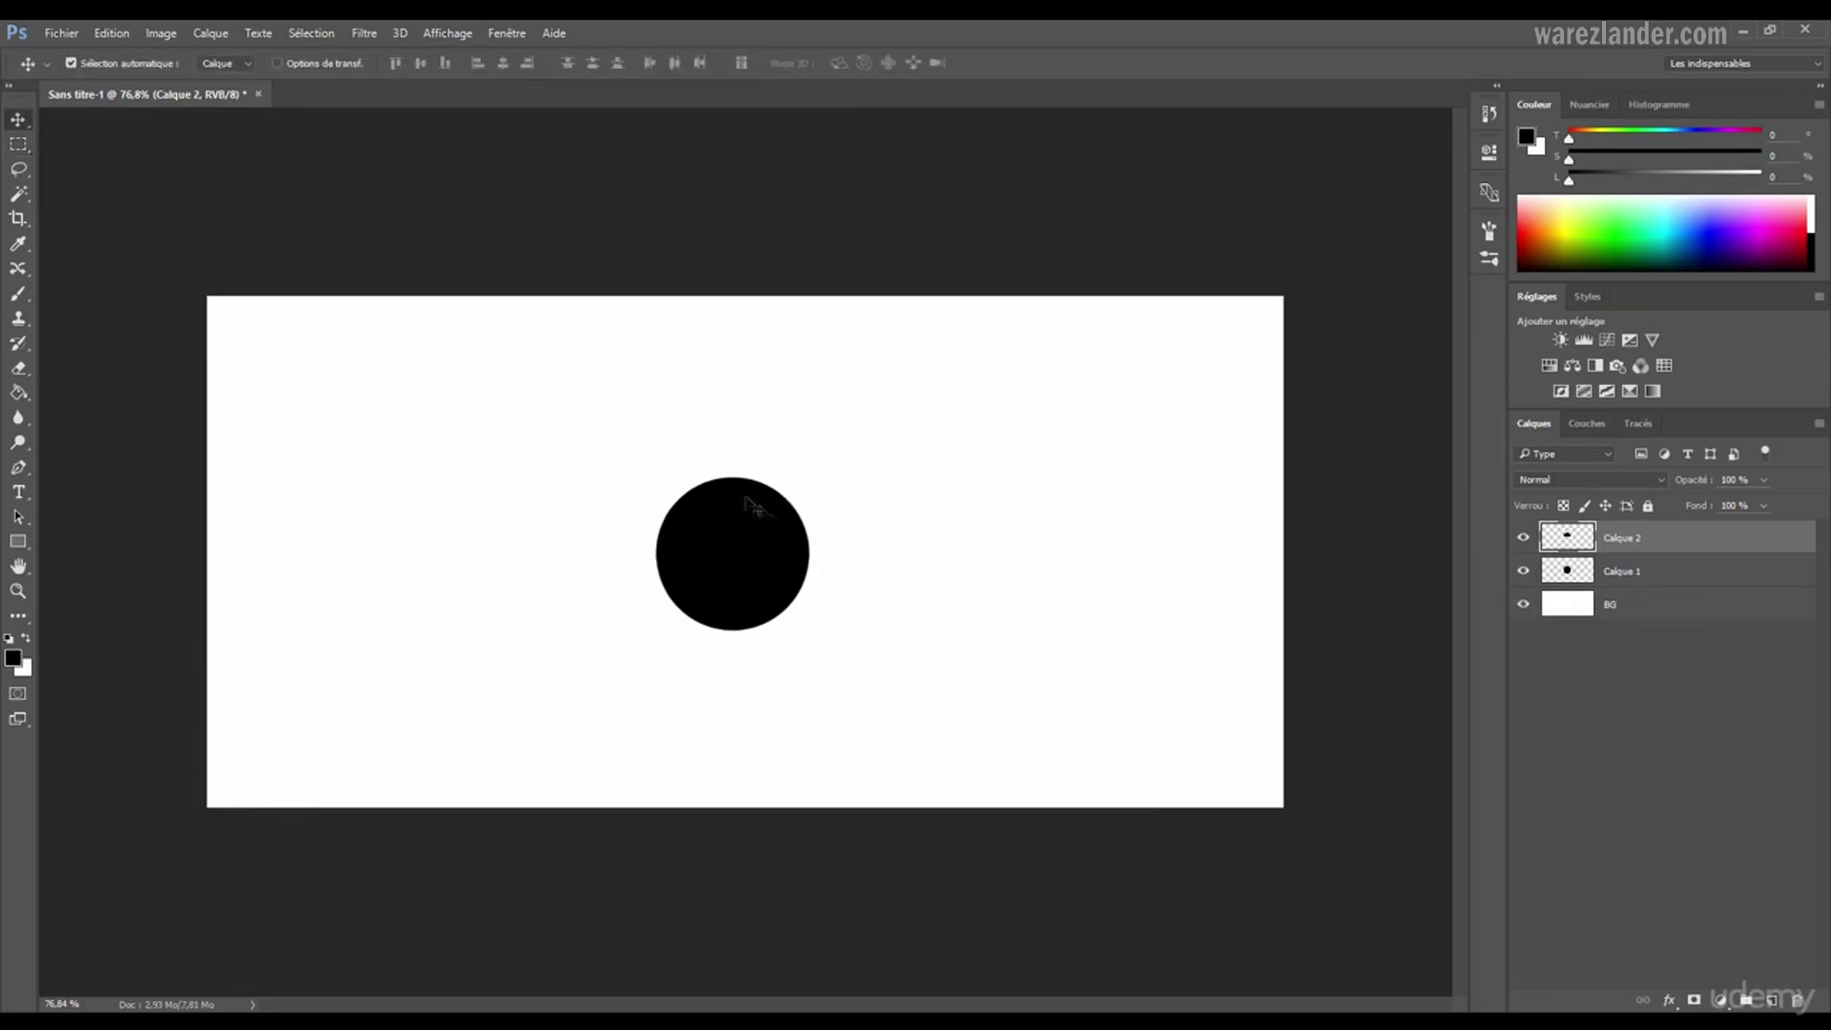
left_click_drag(742, 526, 956, 407)
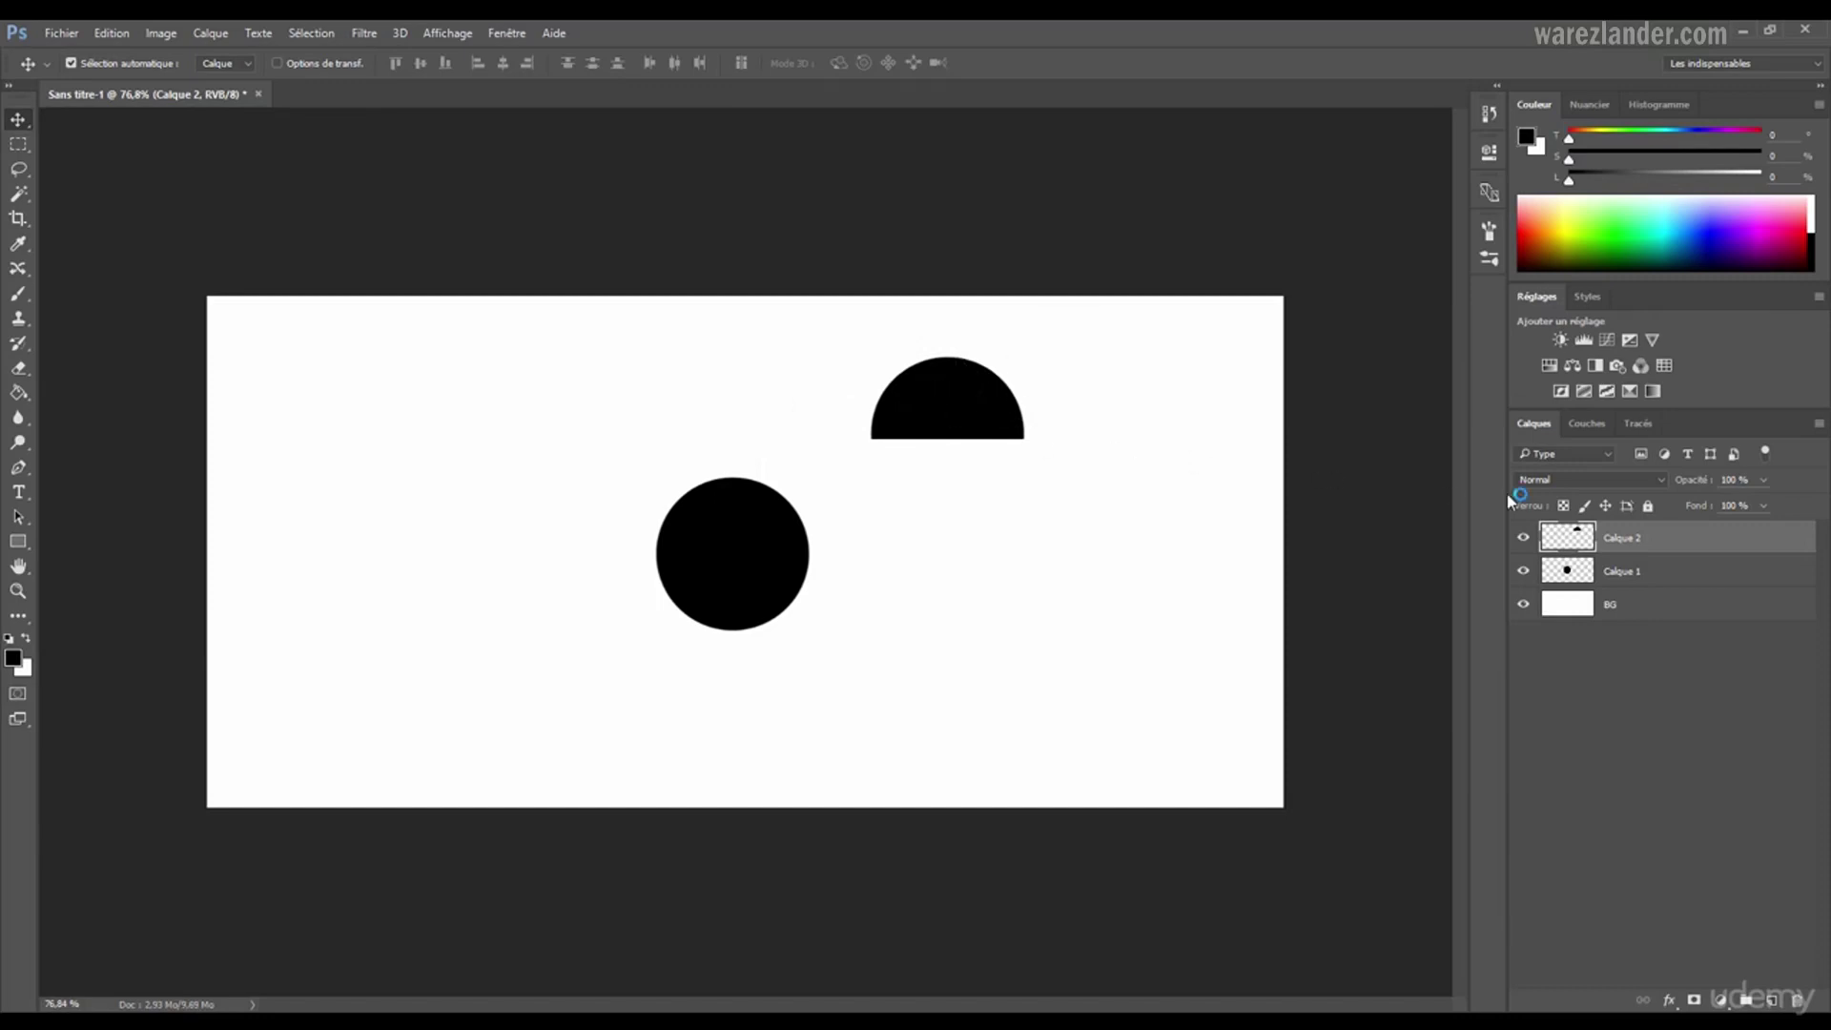
- Undo the half-circle's move and the layer copy, restoring the rectangular selection on the circle's layer
key("ctrl+alt+z")
key("ctrl+alt+z")
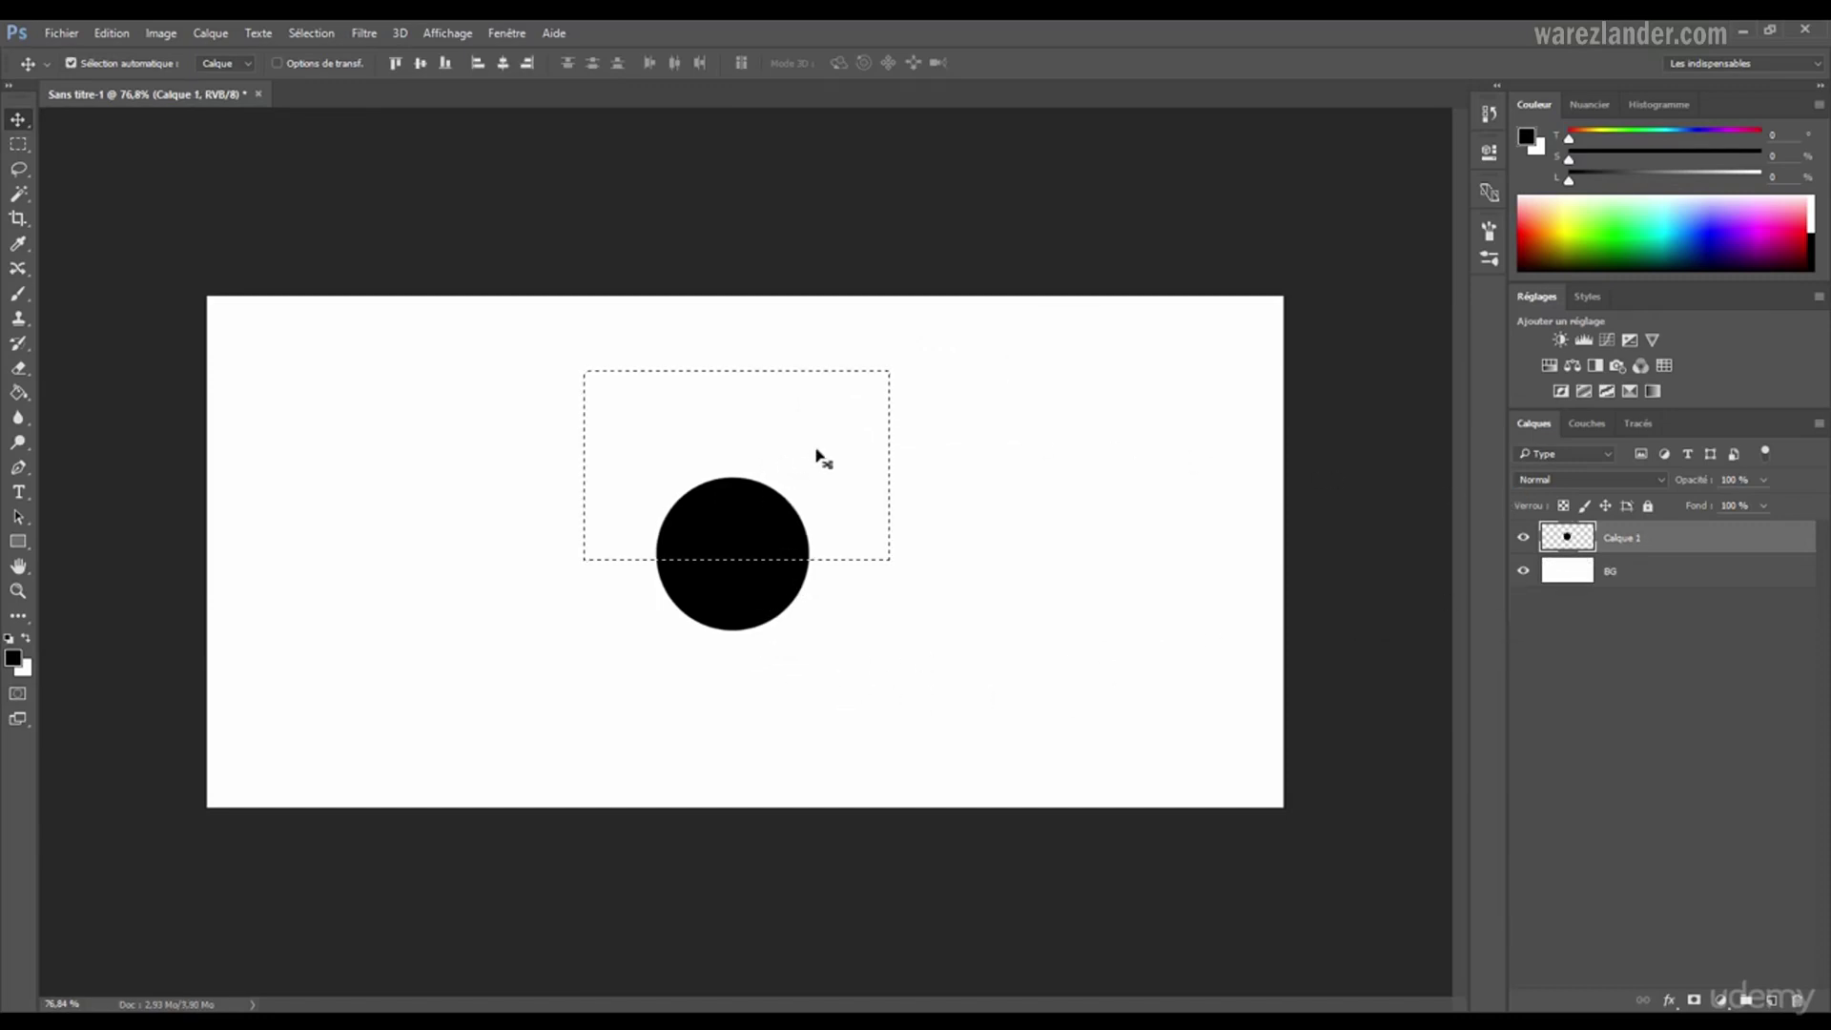
right_click(817, 455)
left_click(837, 425)
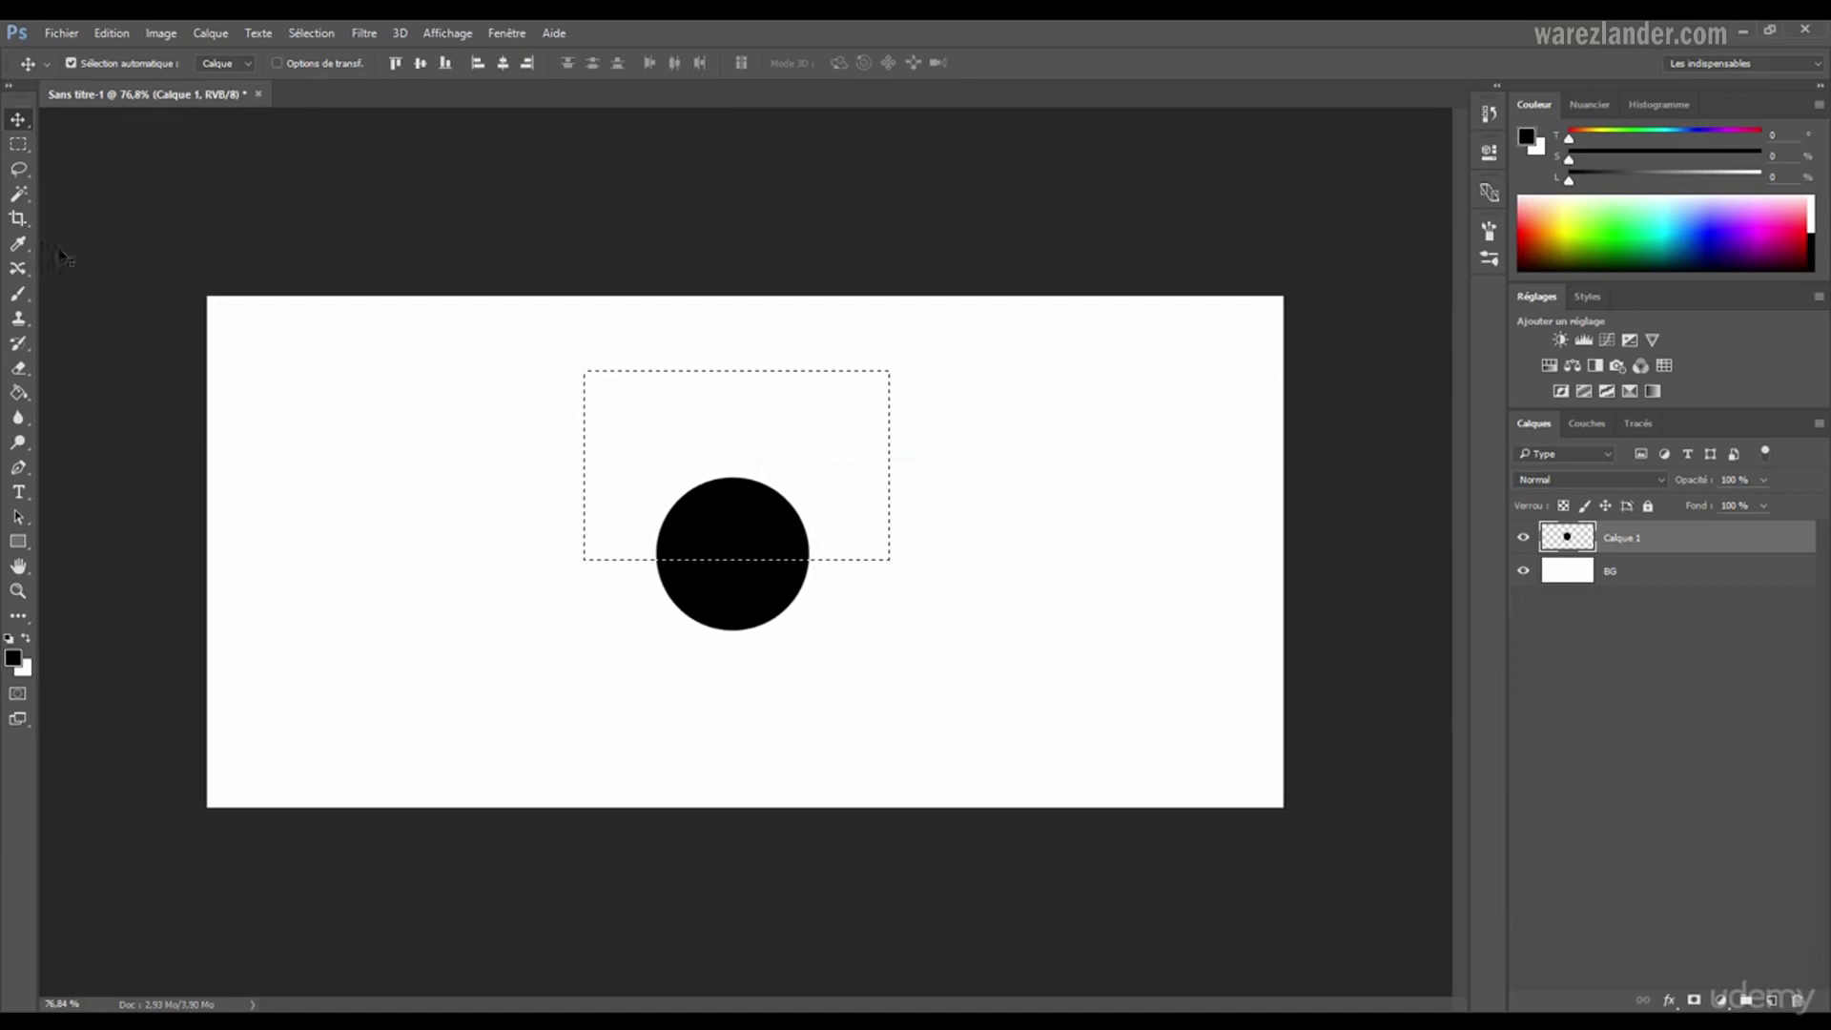
- Cut the selected upper half of the circle to a new layer and move it up and to the circle's right
left_click(20, 147)
right_click(846, 442)
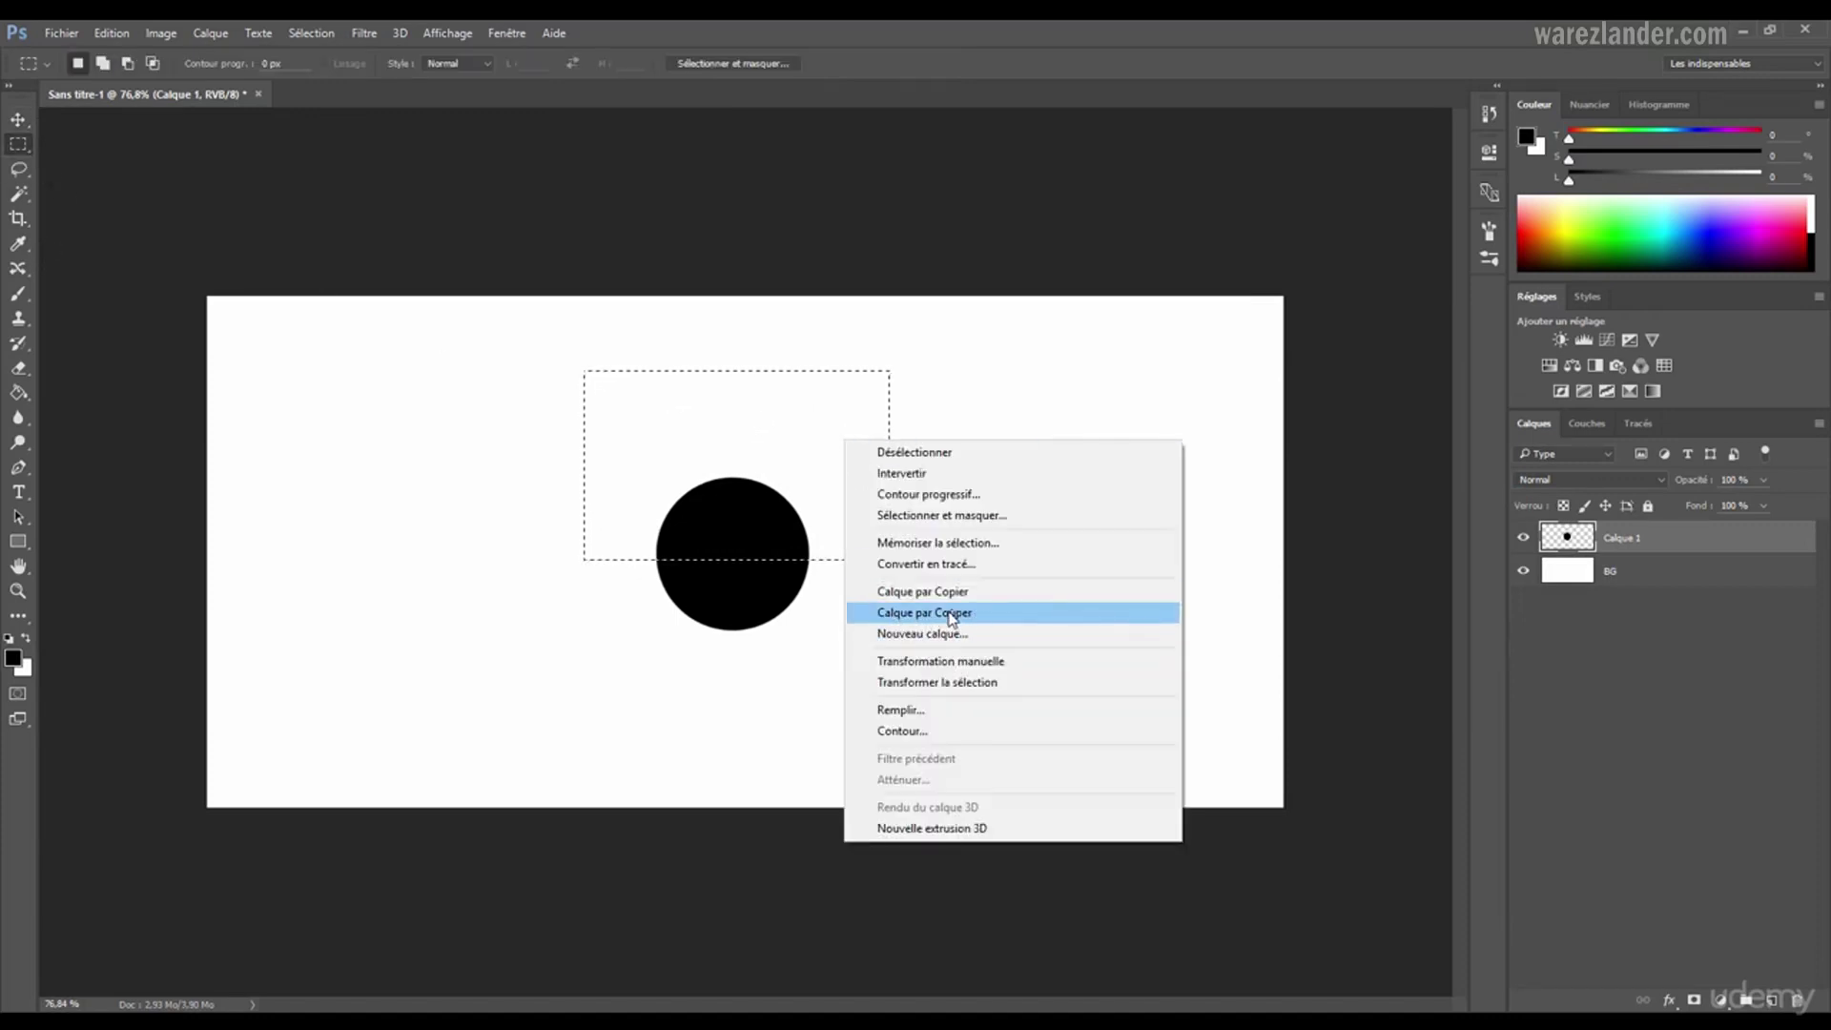
left_click(954, 615)
key("v")
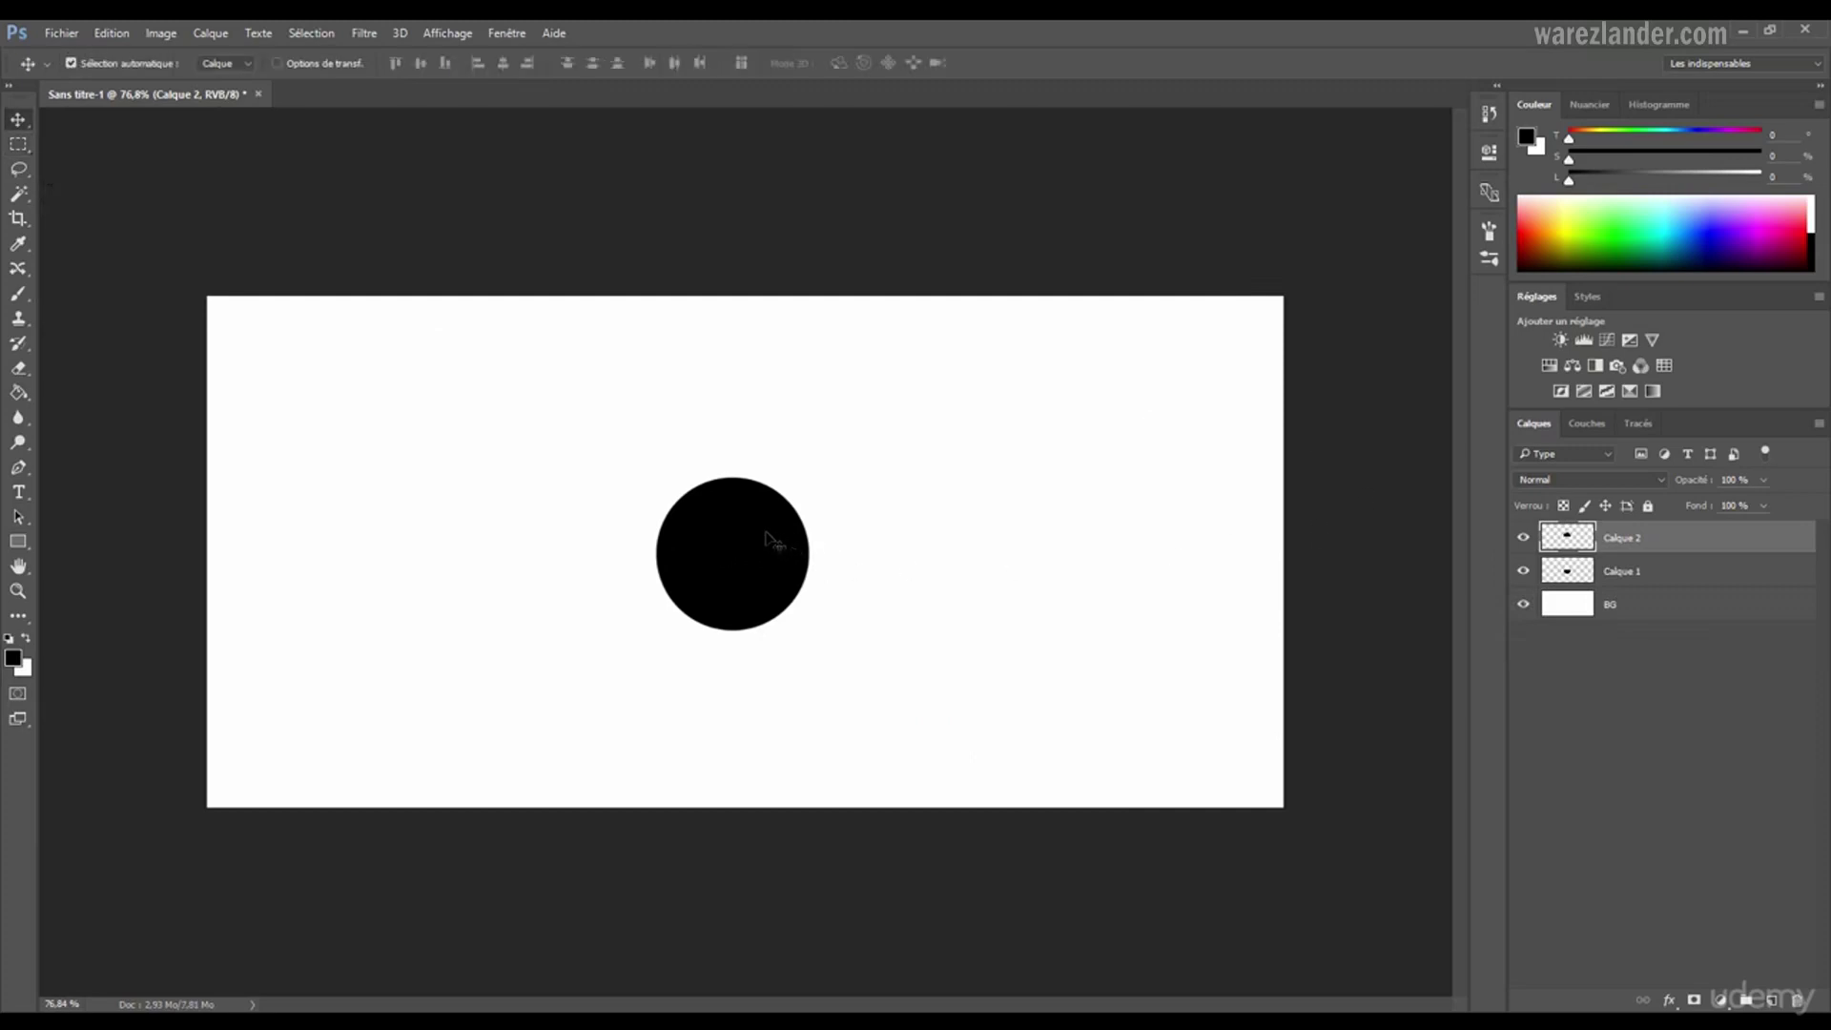
left_click_drag(770, 537, 944, 455)
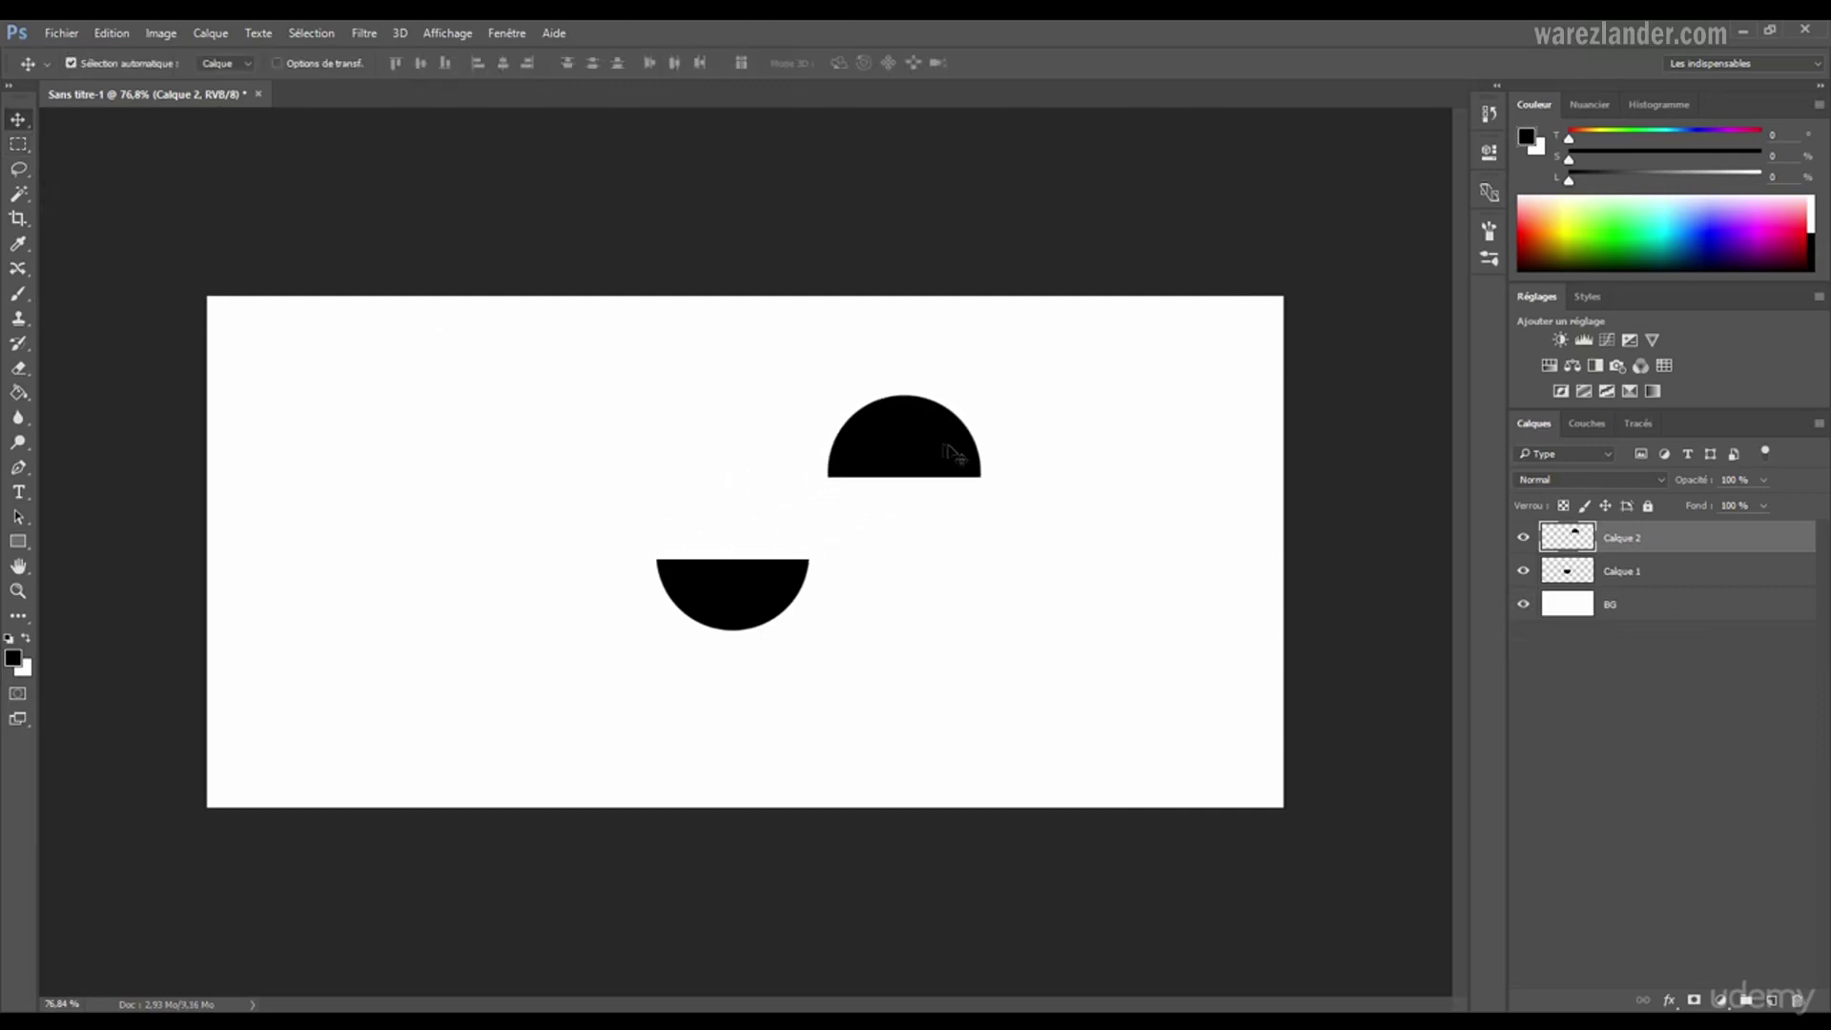
- Undo the half-circle's move and the layer cut, and return to the Rectangular Marquee tool
key("ctrl+alt+z")
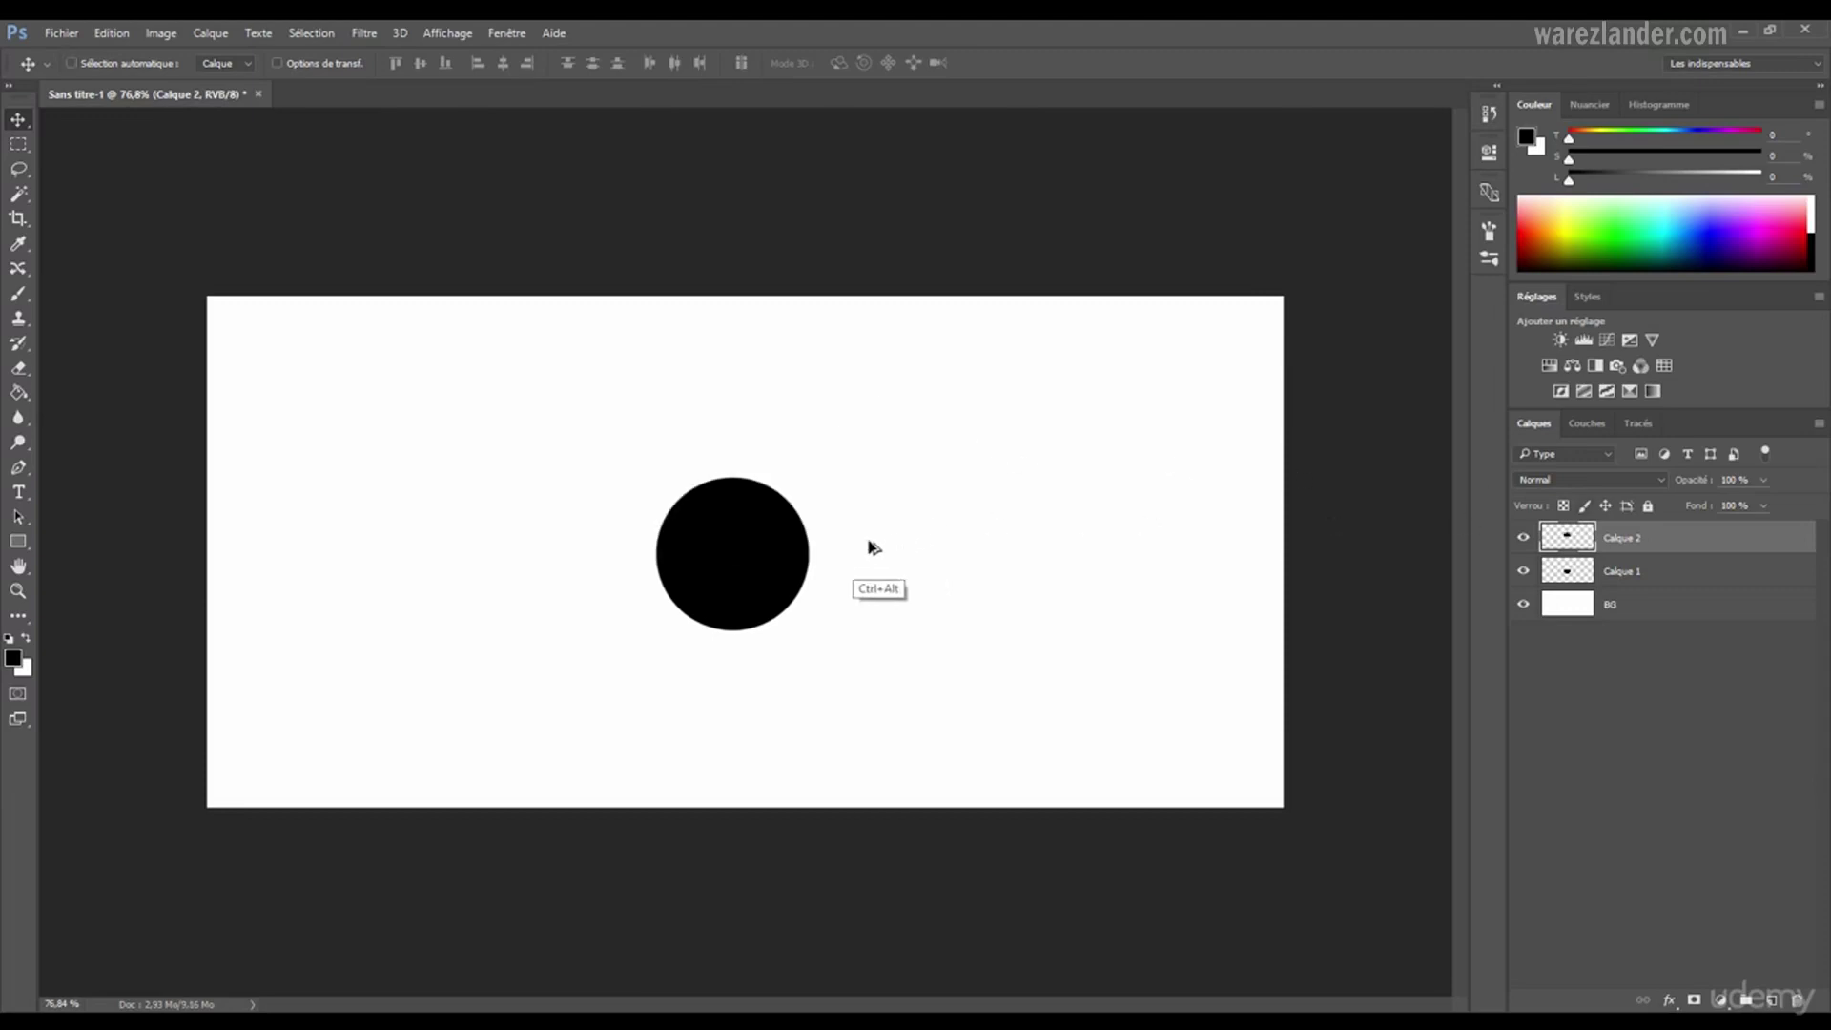
key("ctrl+alt+z")
key("m")
- View the New Layer options for the selection and cancel without creating a layer
right_click(795, 490)
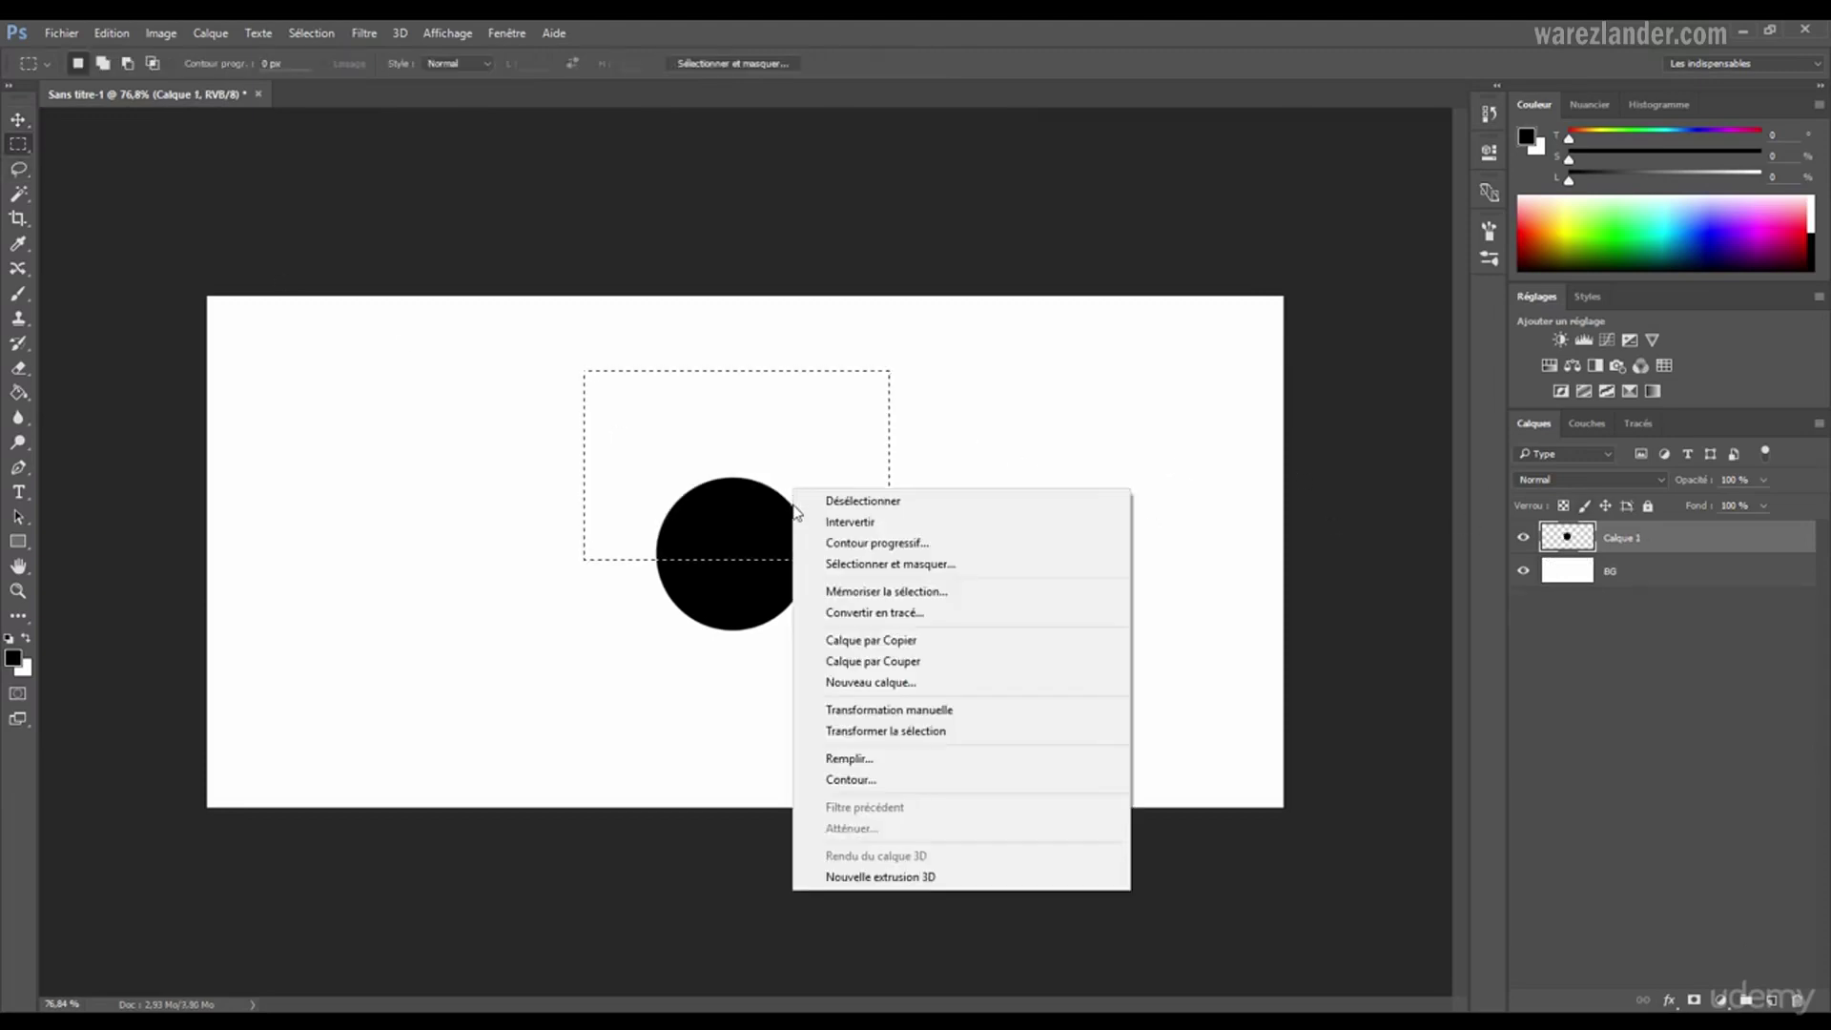
left_click(965, 683)
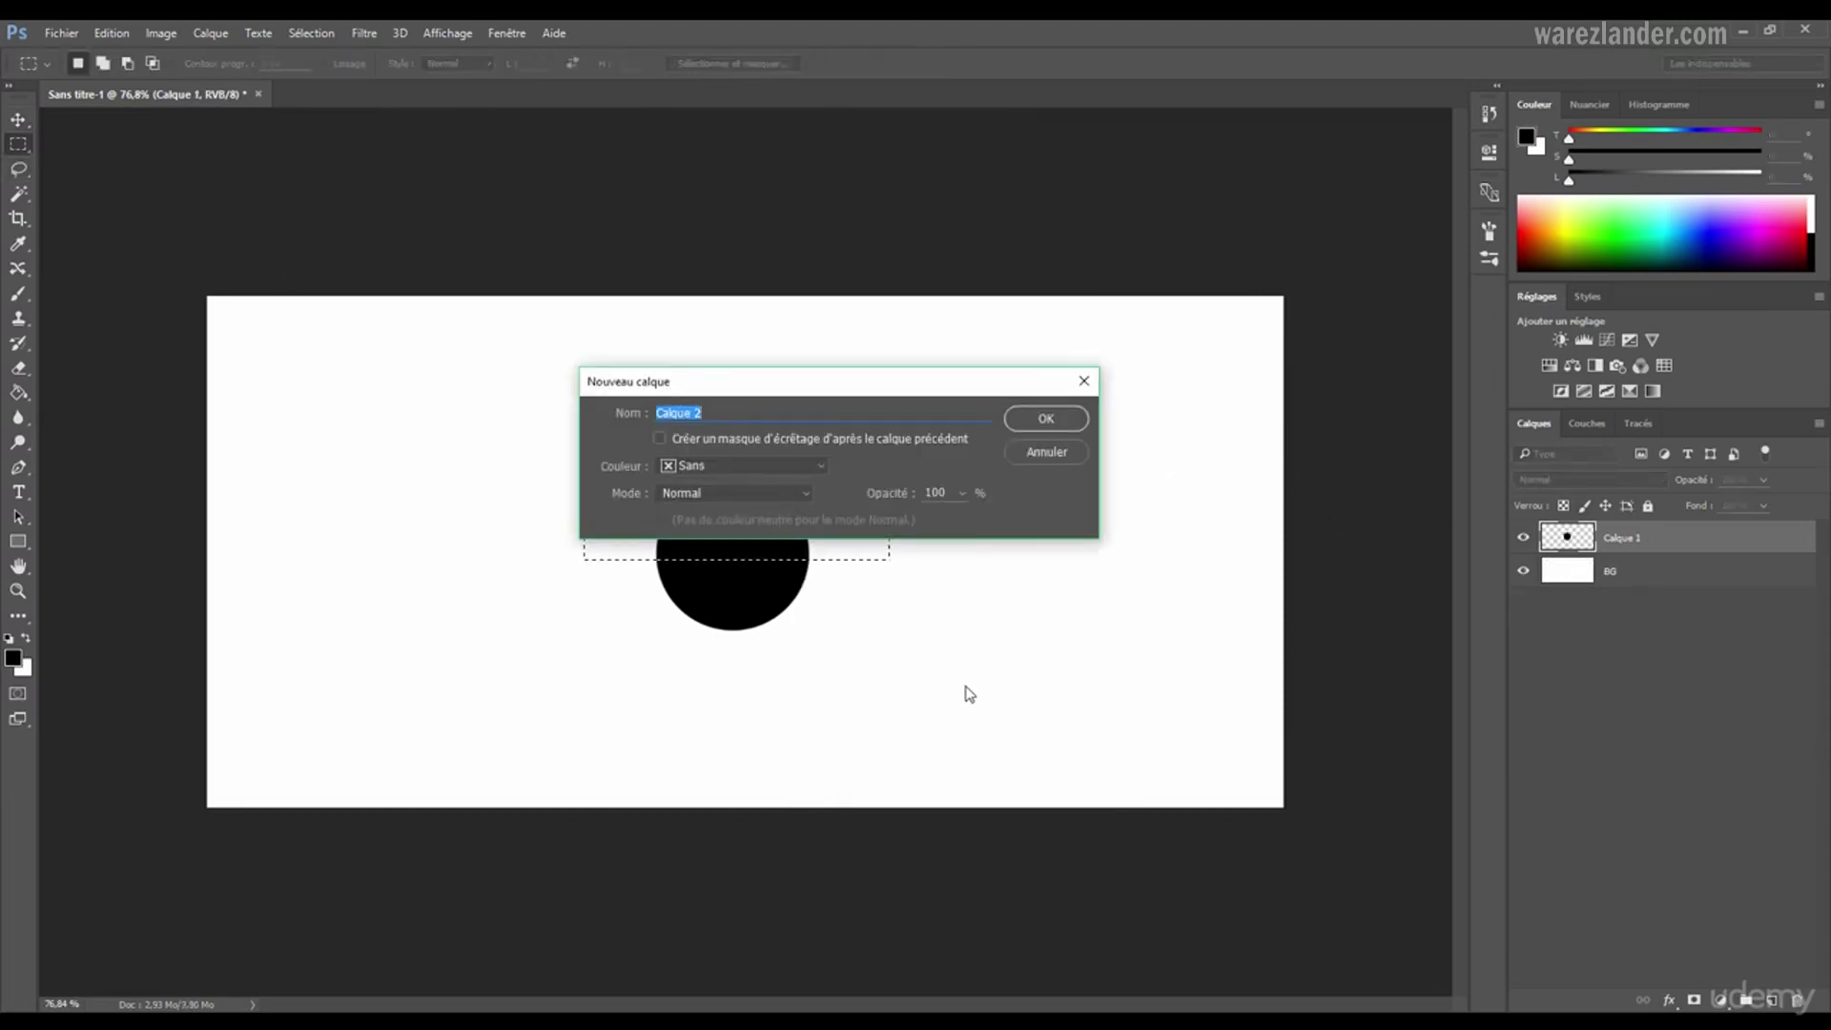
left_click(1041, 454)
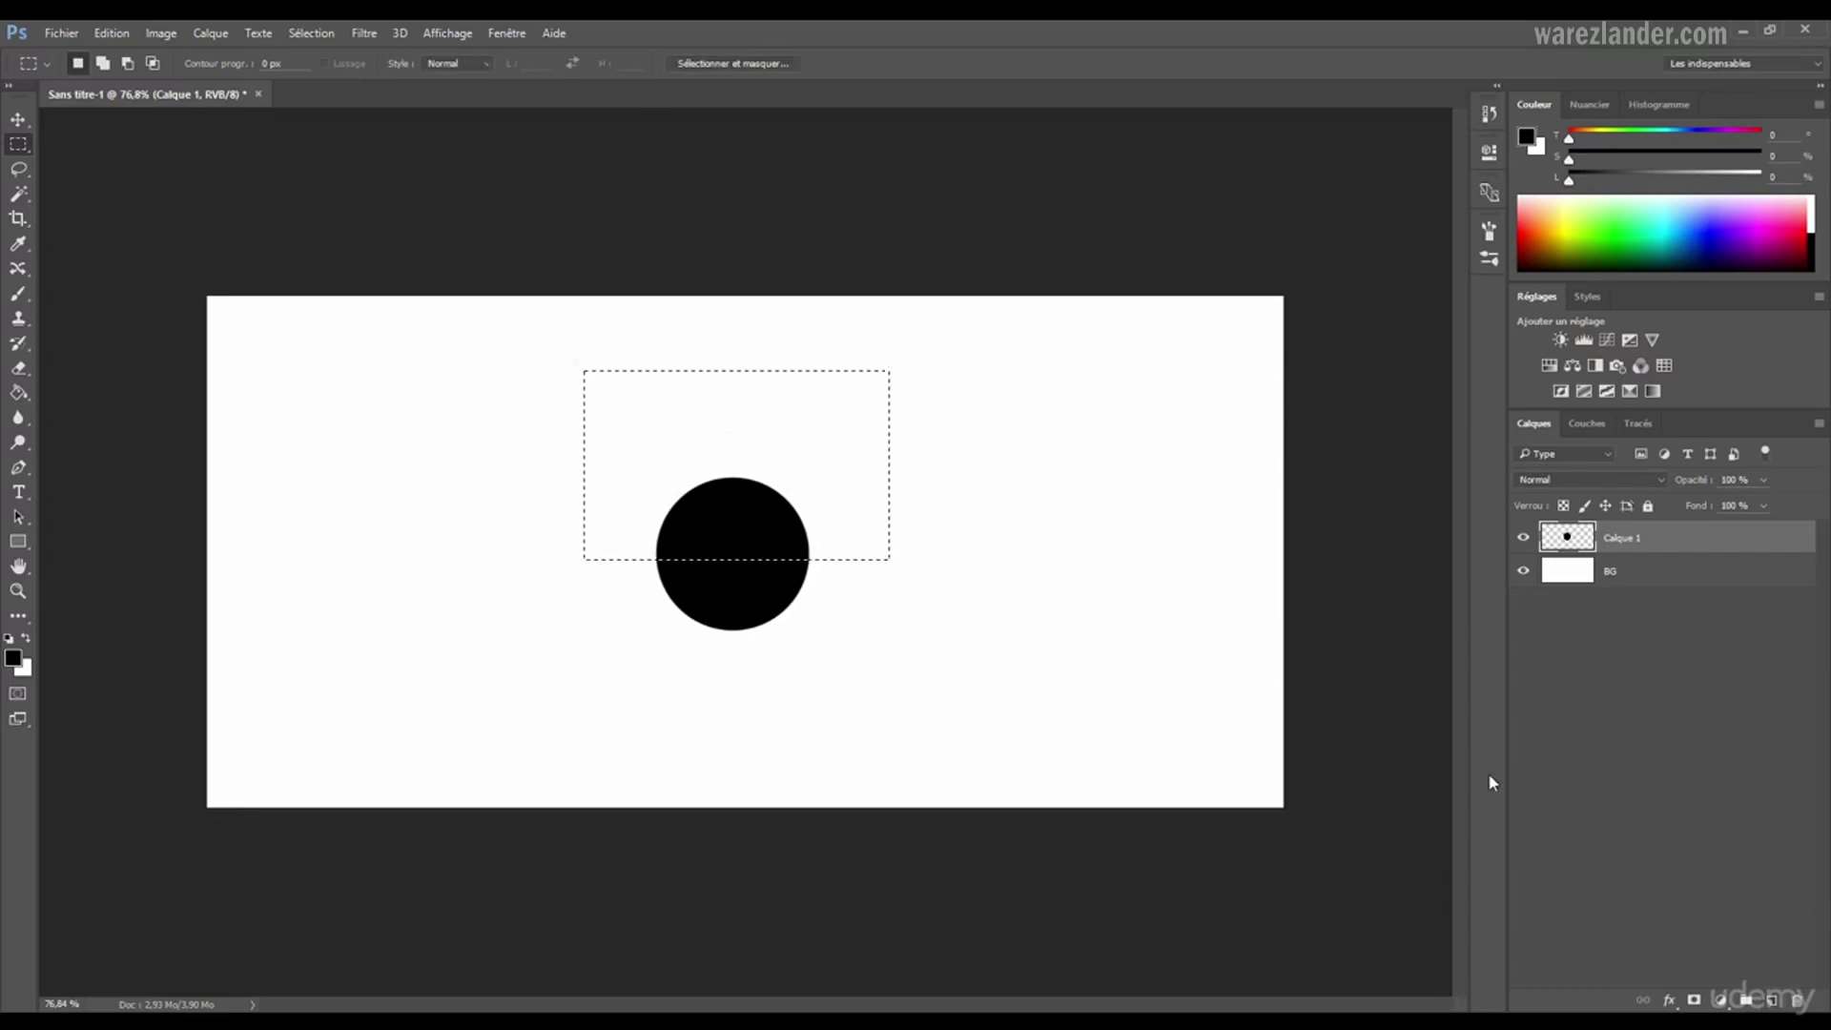
- Try shrinking the selection outline from its upper-right corner with Transform Selection, and cancel the transformation
right_click(780, 425)
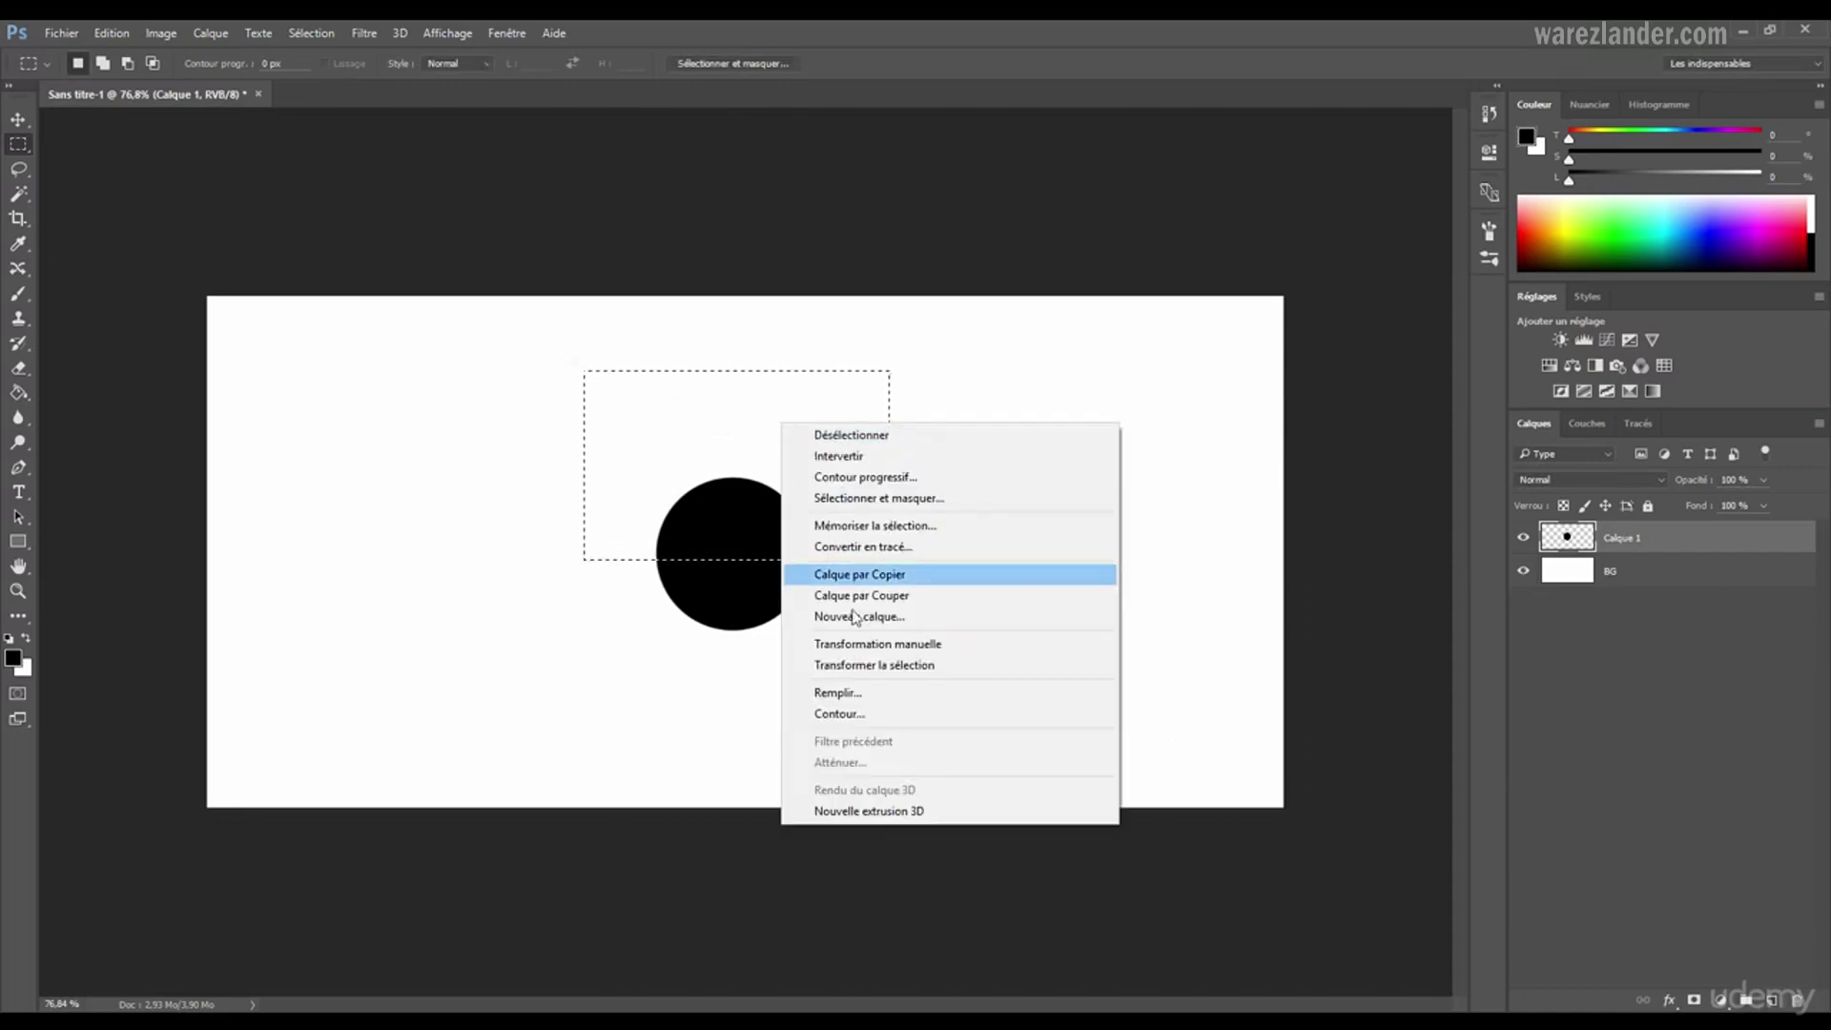
left_click(887, 667)
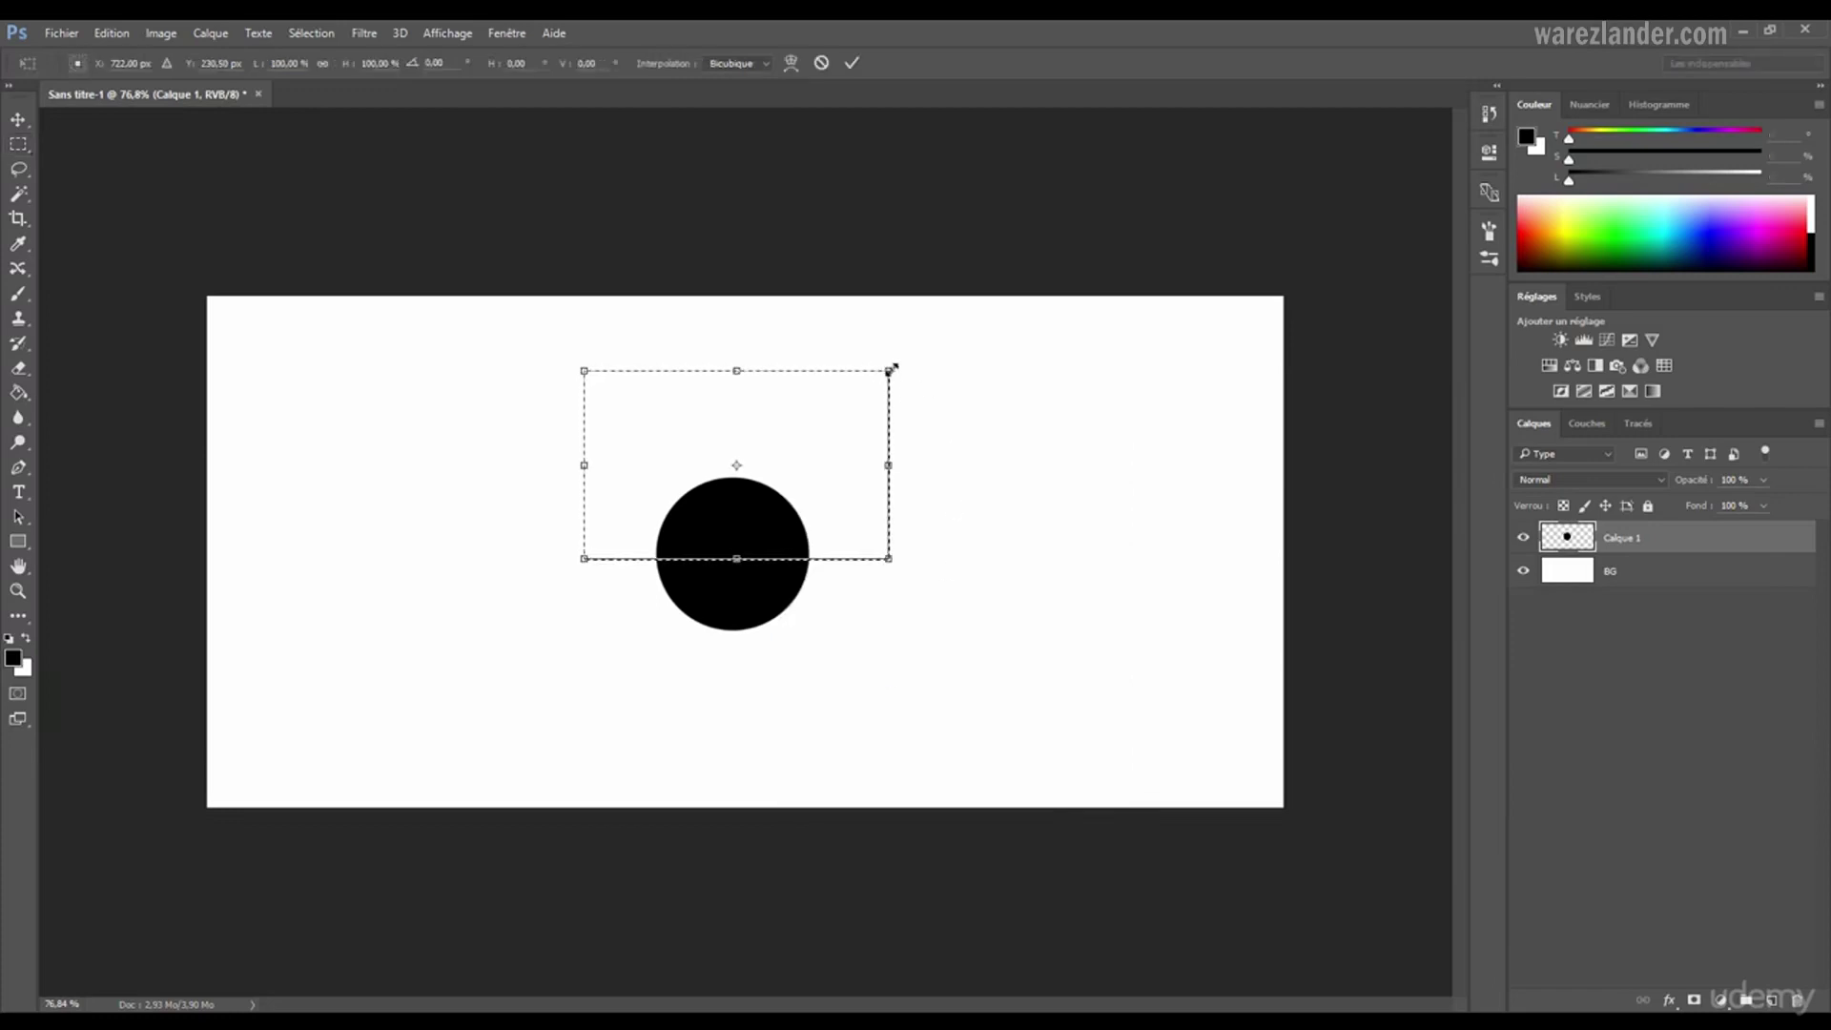
mouse_move(889, 371)
left_mouse_down()
mouse_move(829, 421)
mouse_move(867, 390)
left_mouse_up()
right_click(847, 420)
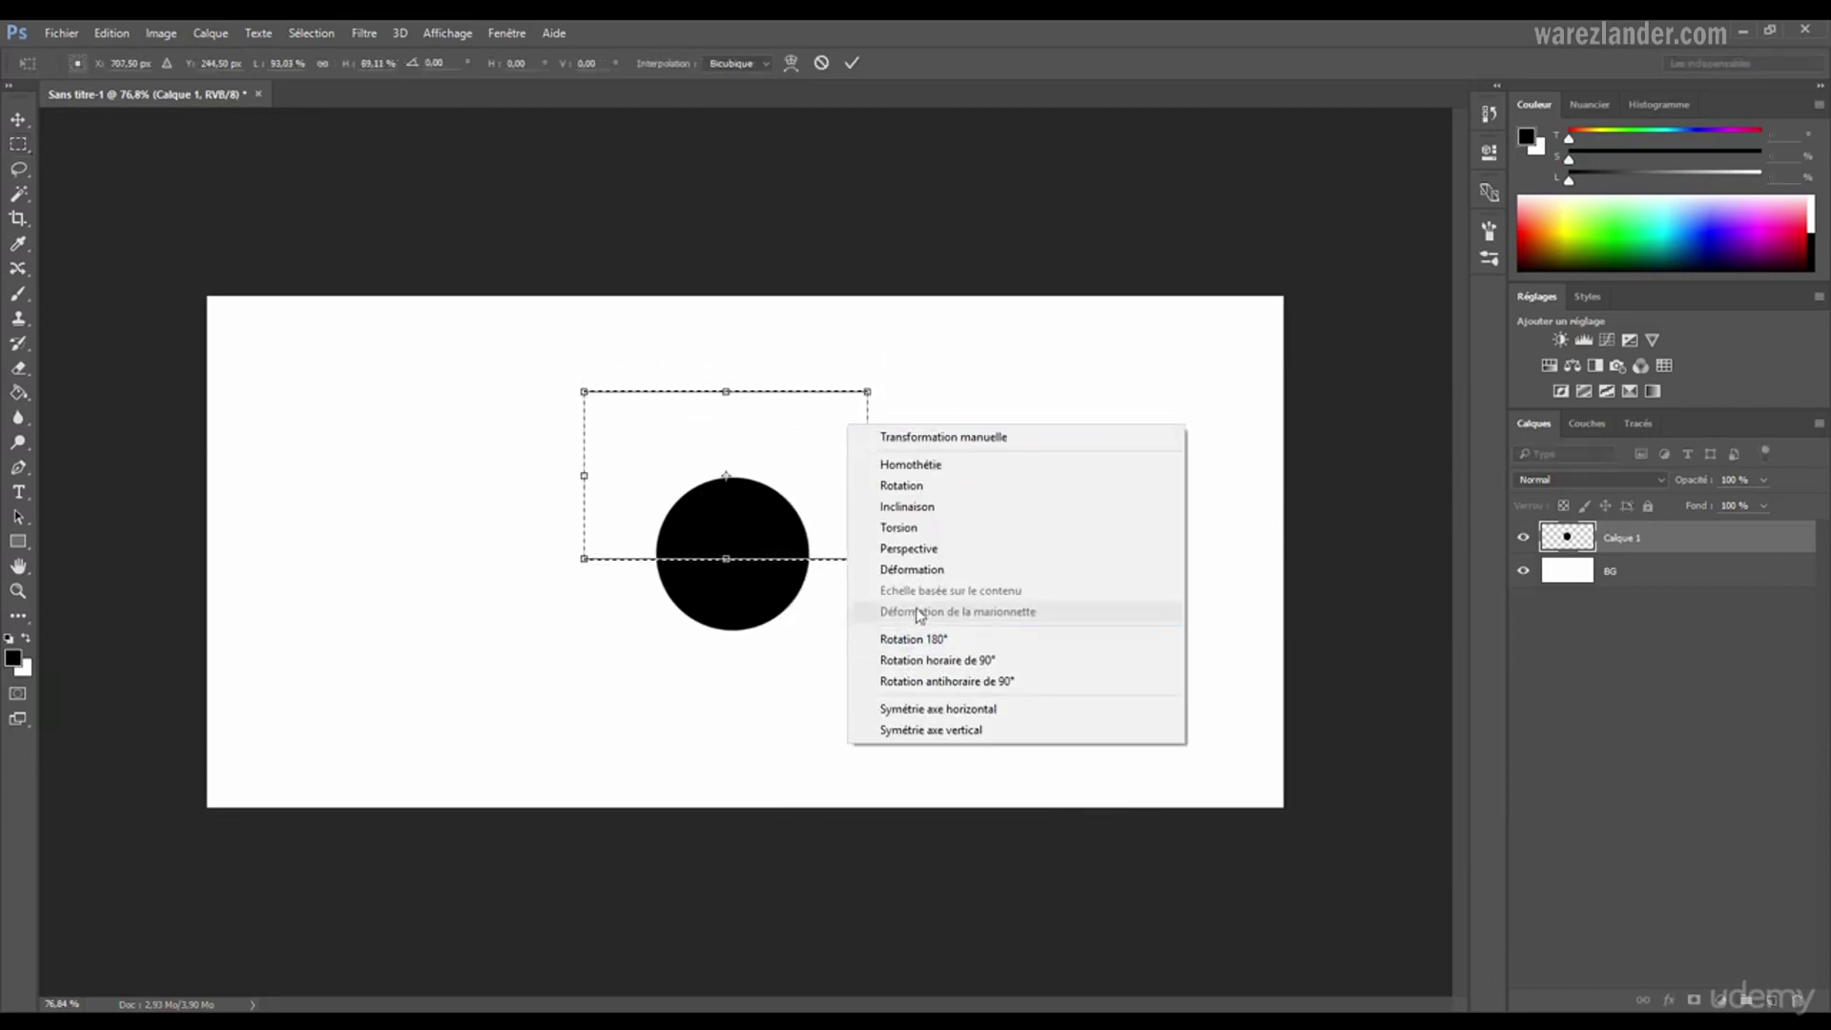
key("Escape")
key("Escape")
right_click(818, 456)
left_click(954, 696)
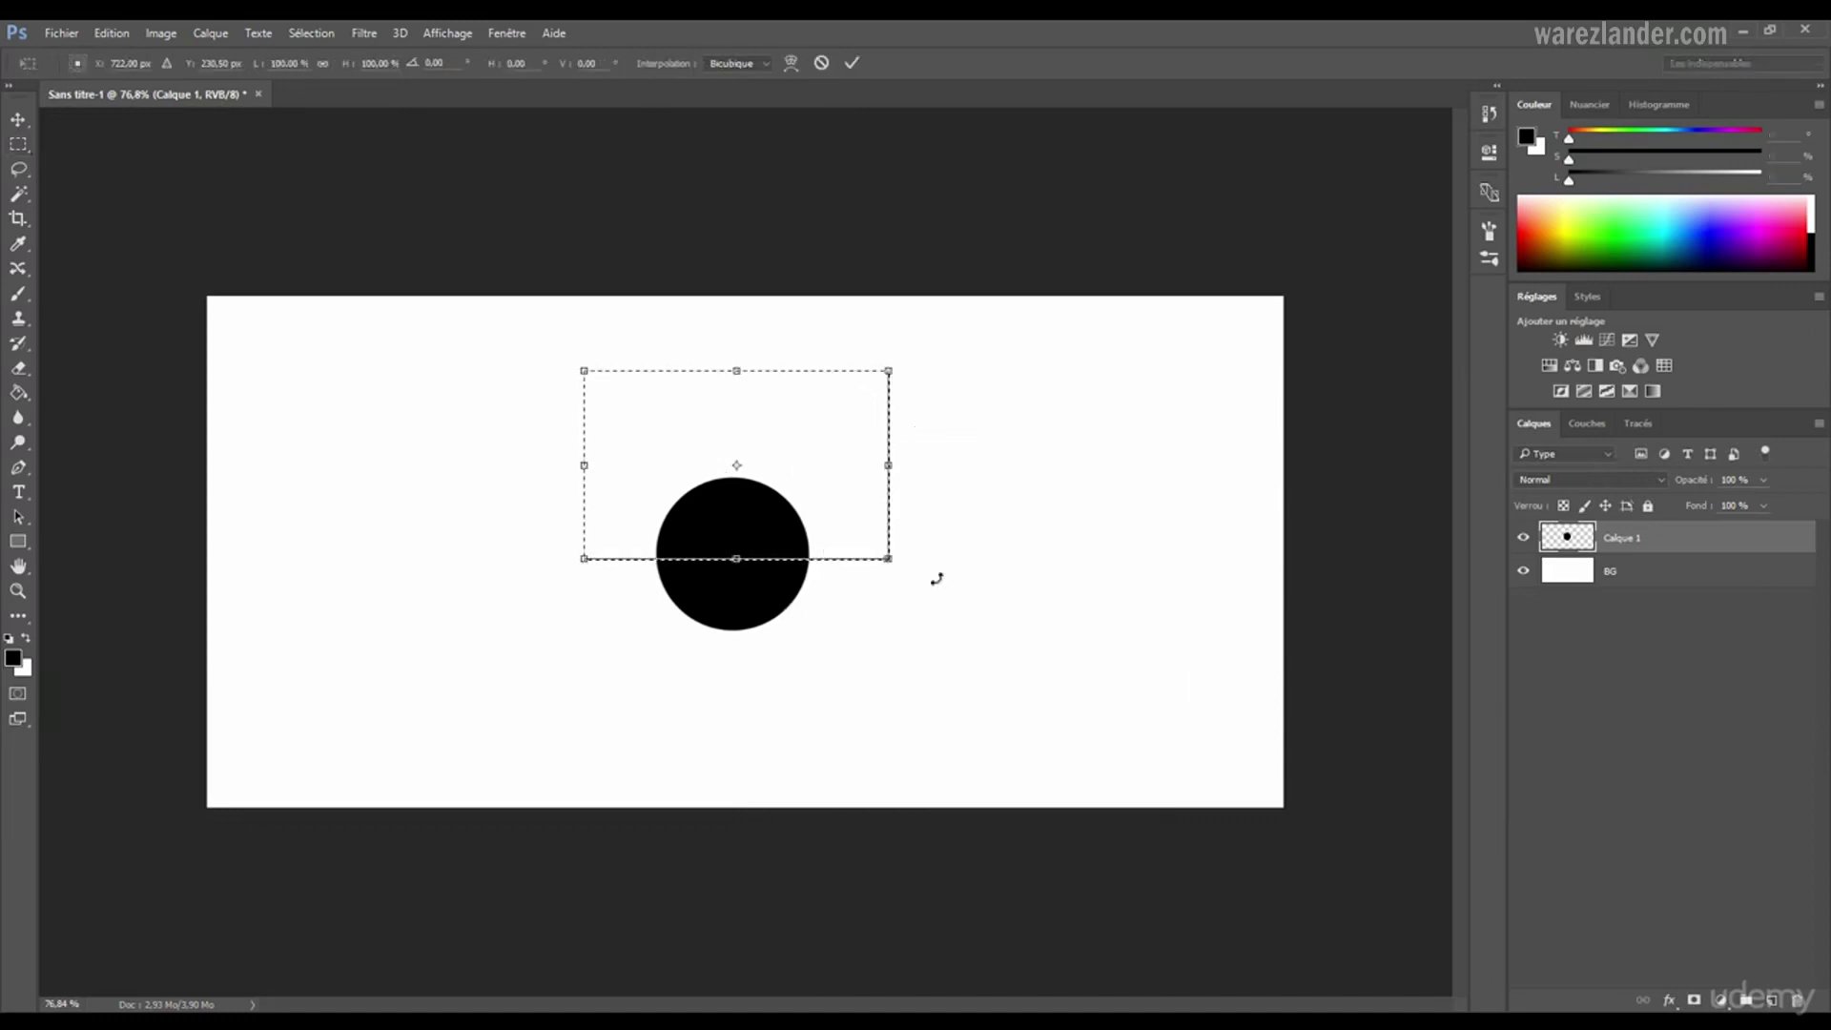
mouse_move(889, 368)
left_mouse_down()
mouse_move(803, 427)
mouse_move(914, 358)
mouse_move(859, 381)
left_mouse_up()
key("Escape")
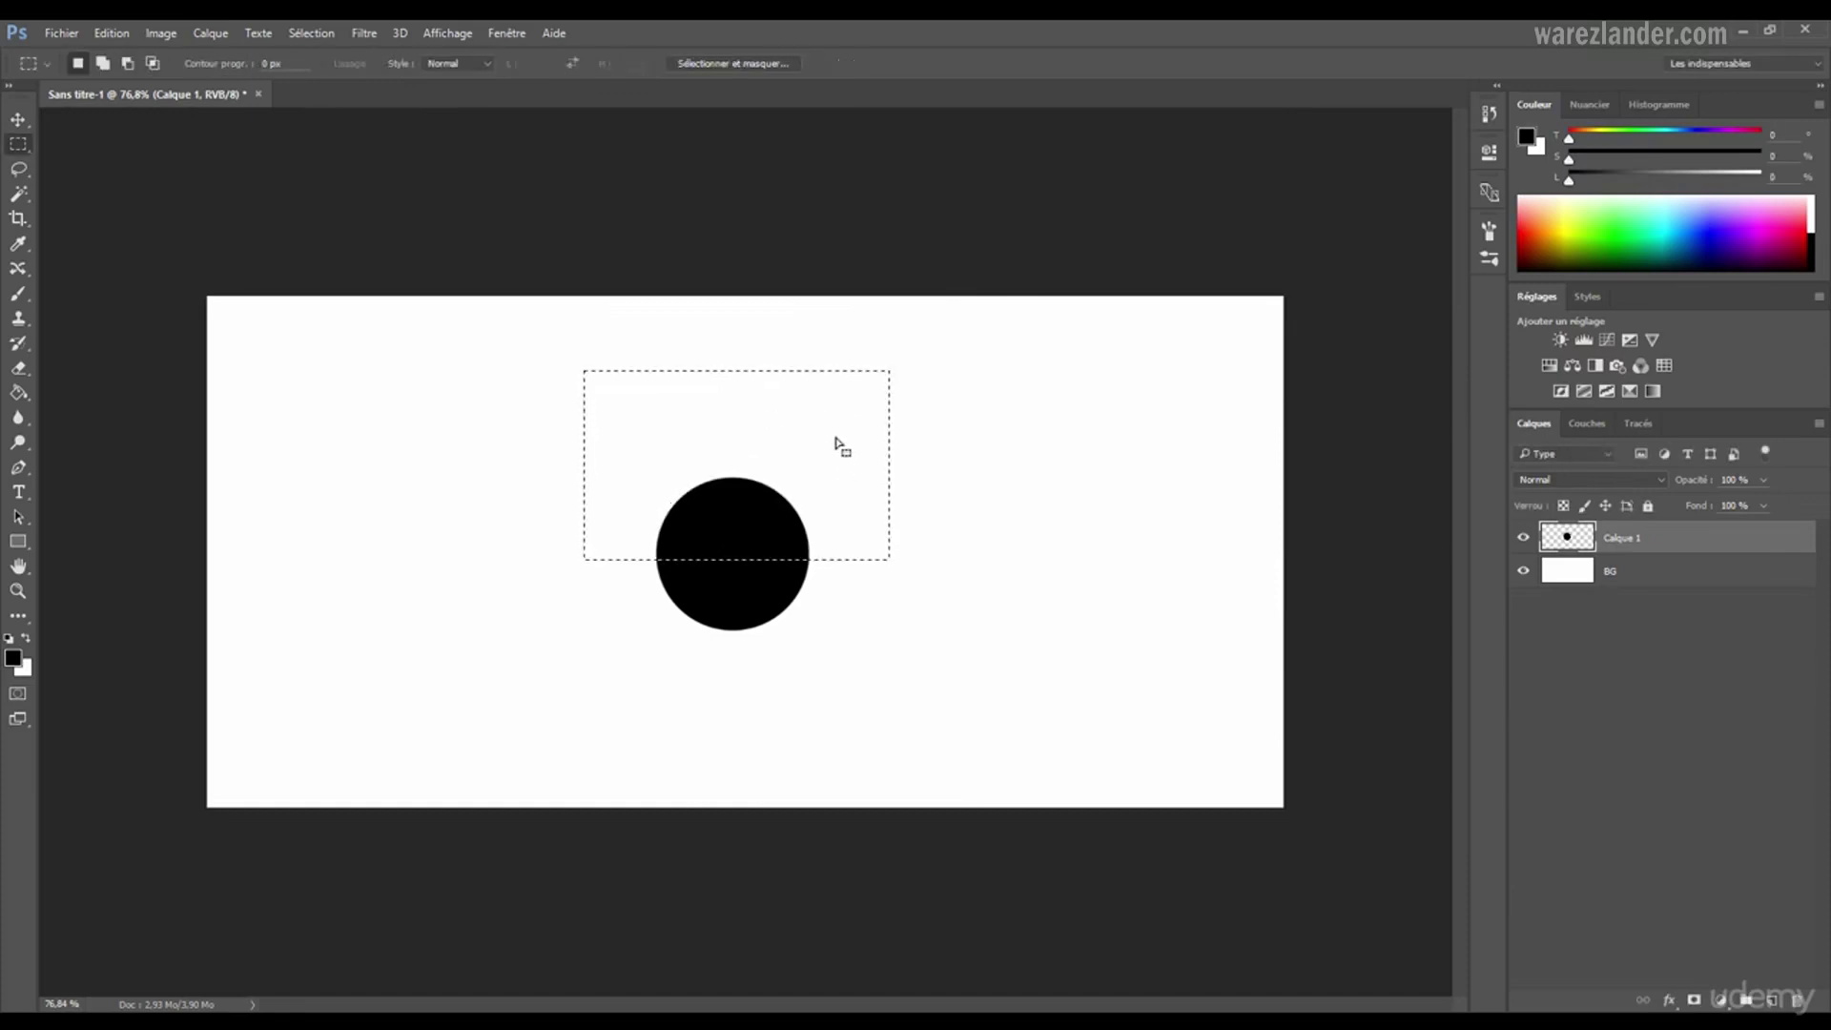
- Fill the rectangular selection with the foreground colour and undo the fill
right_click(836, 441)
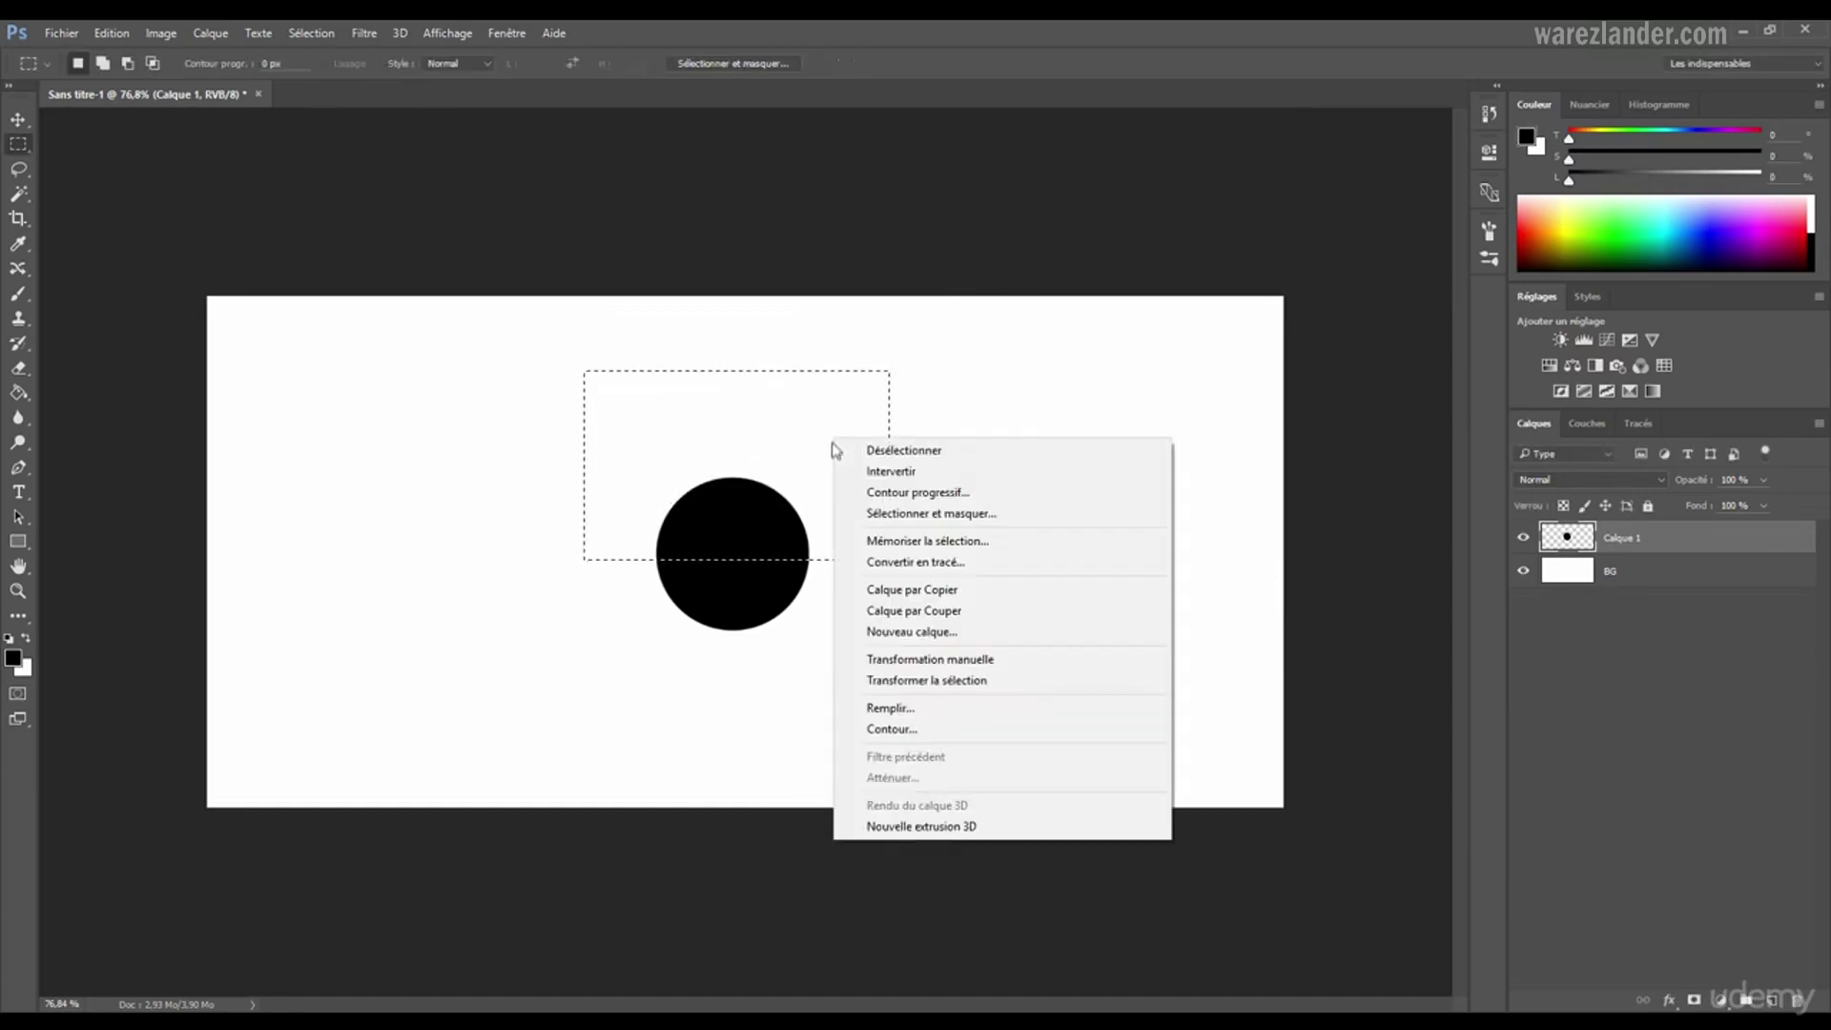
left_click(913, 714)
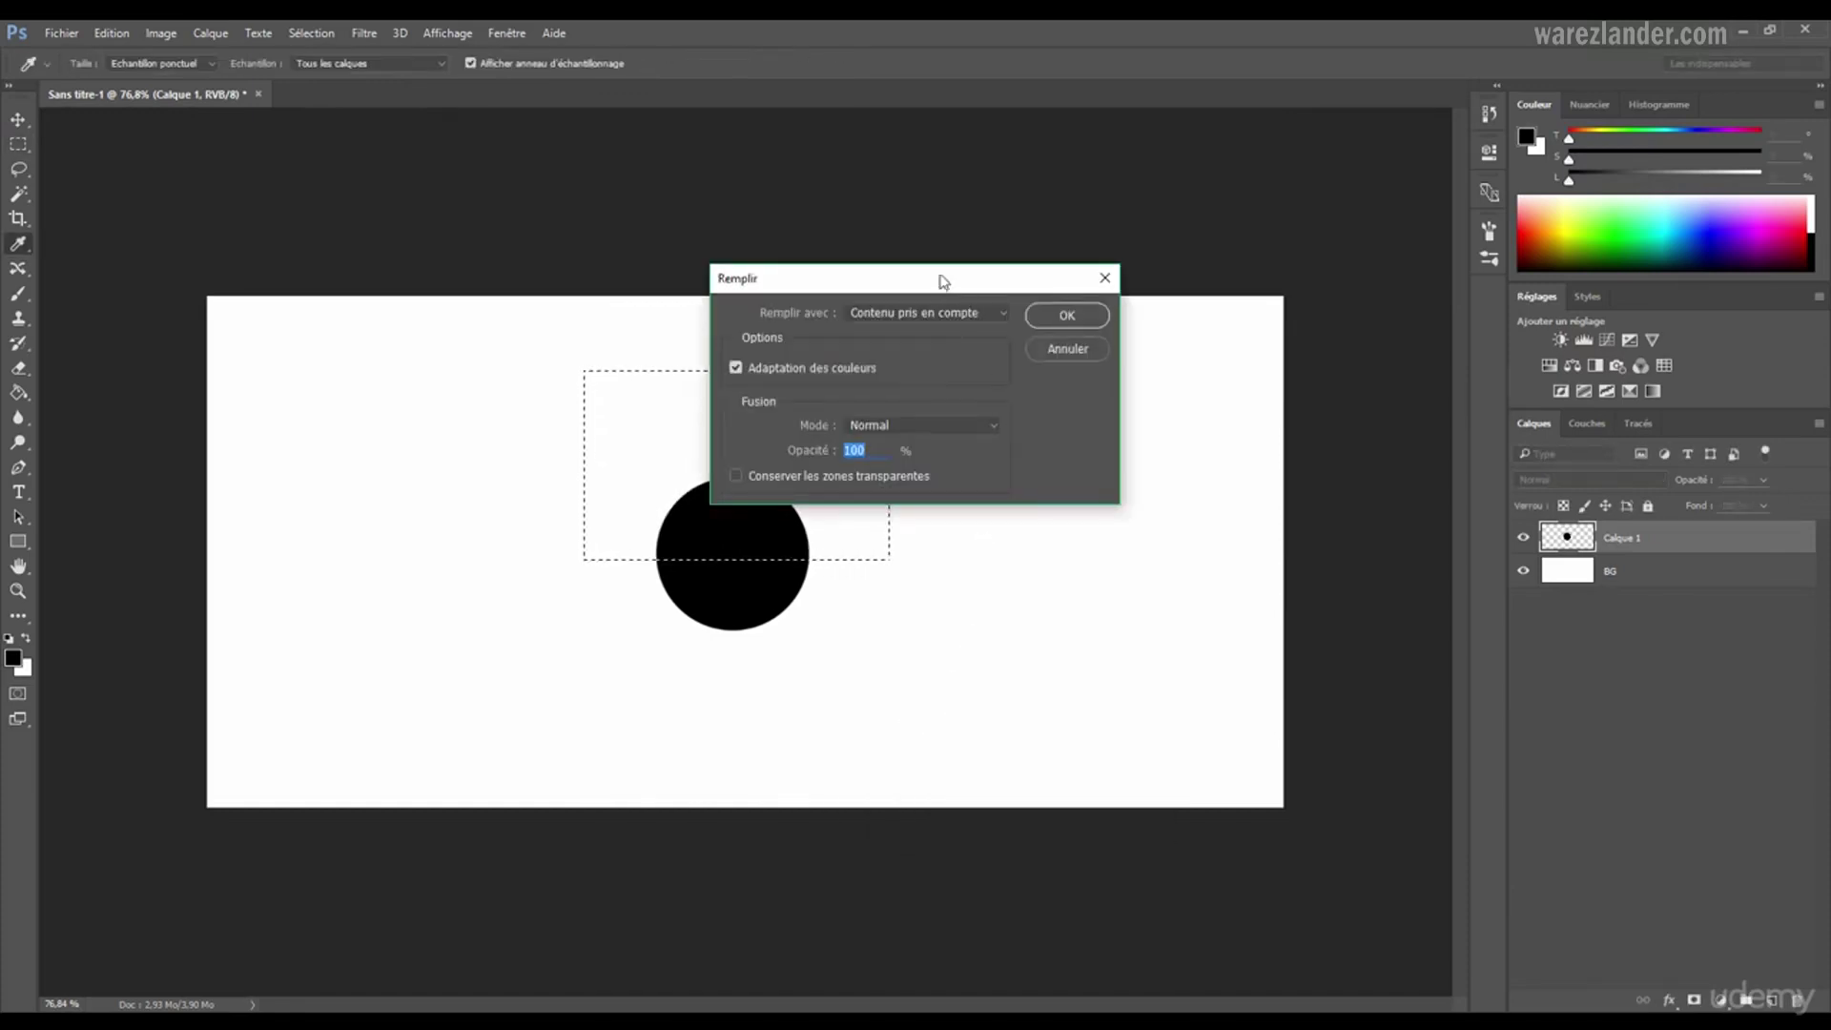
left_click_drag(901, 272, 1049, 286)
left_click(1056, 329)
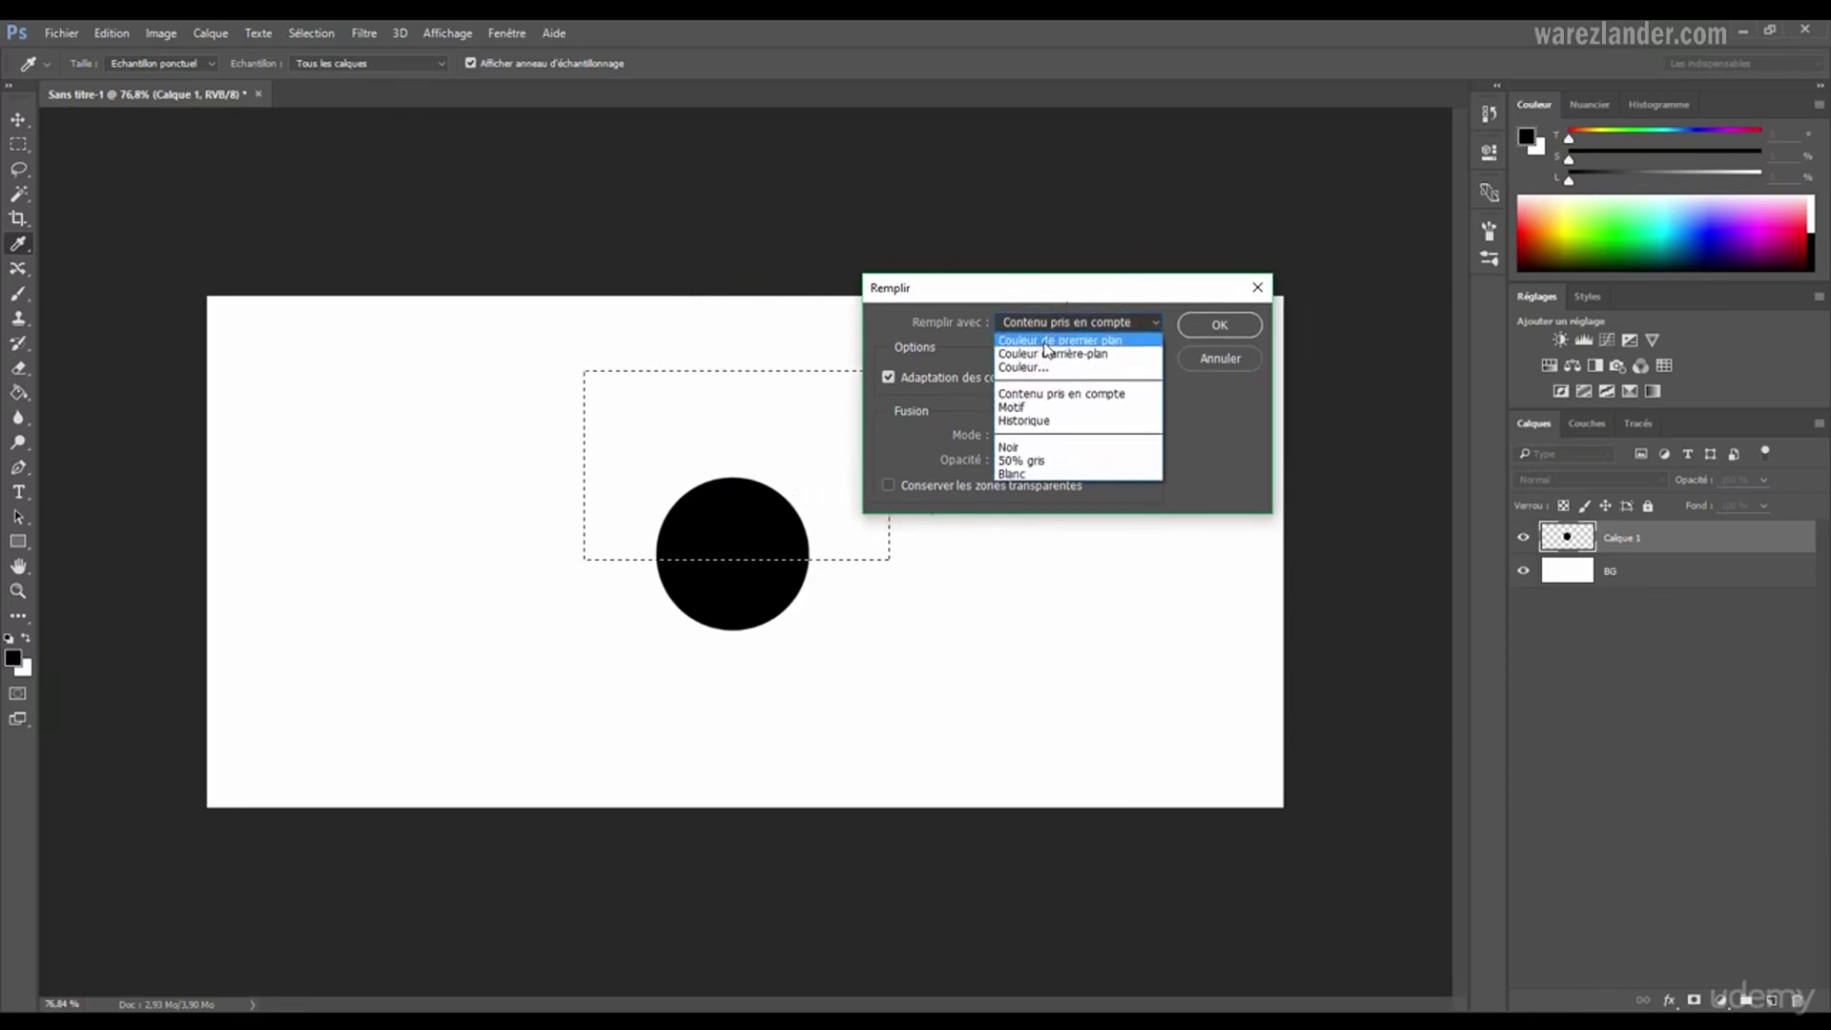
left_click(1043, 340)
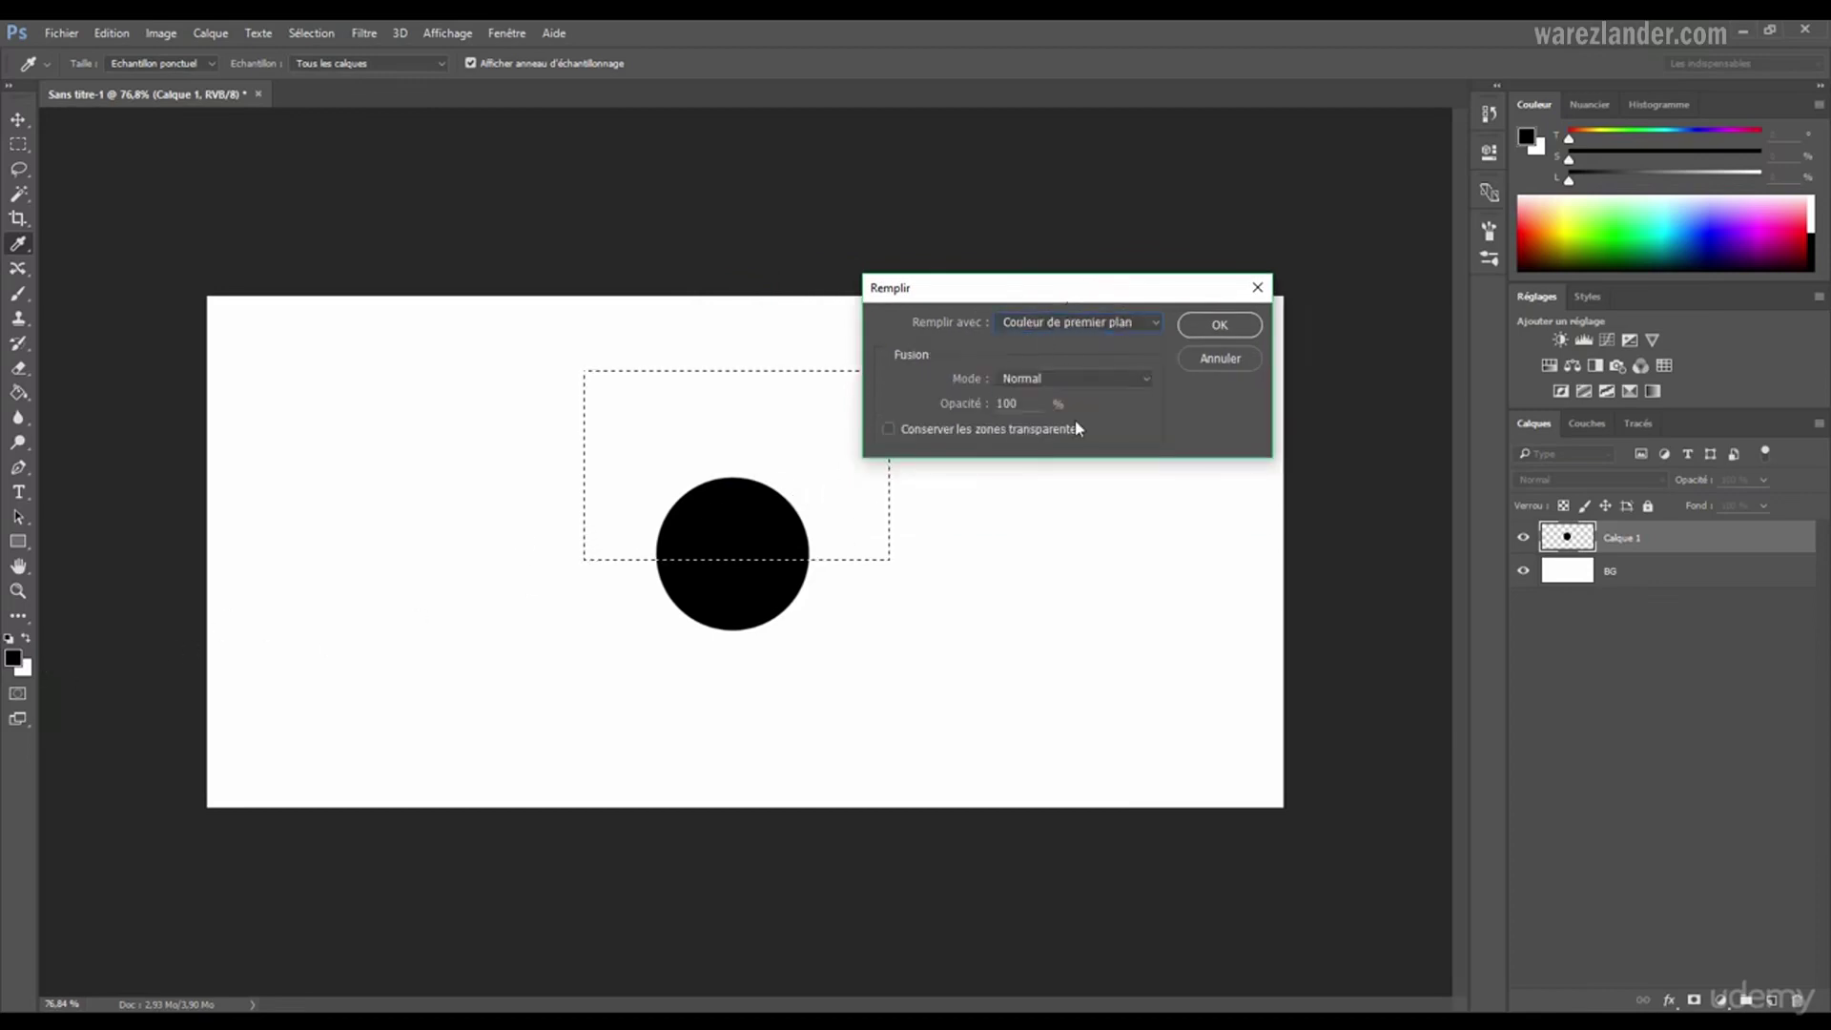
left_click(1219, 324)
key("m")
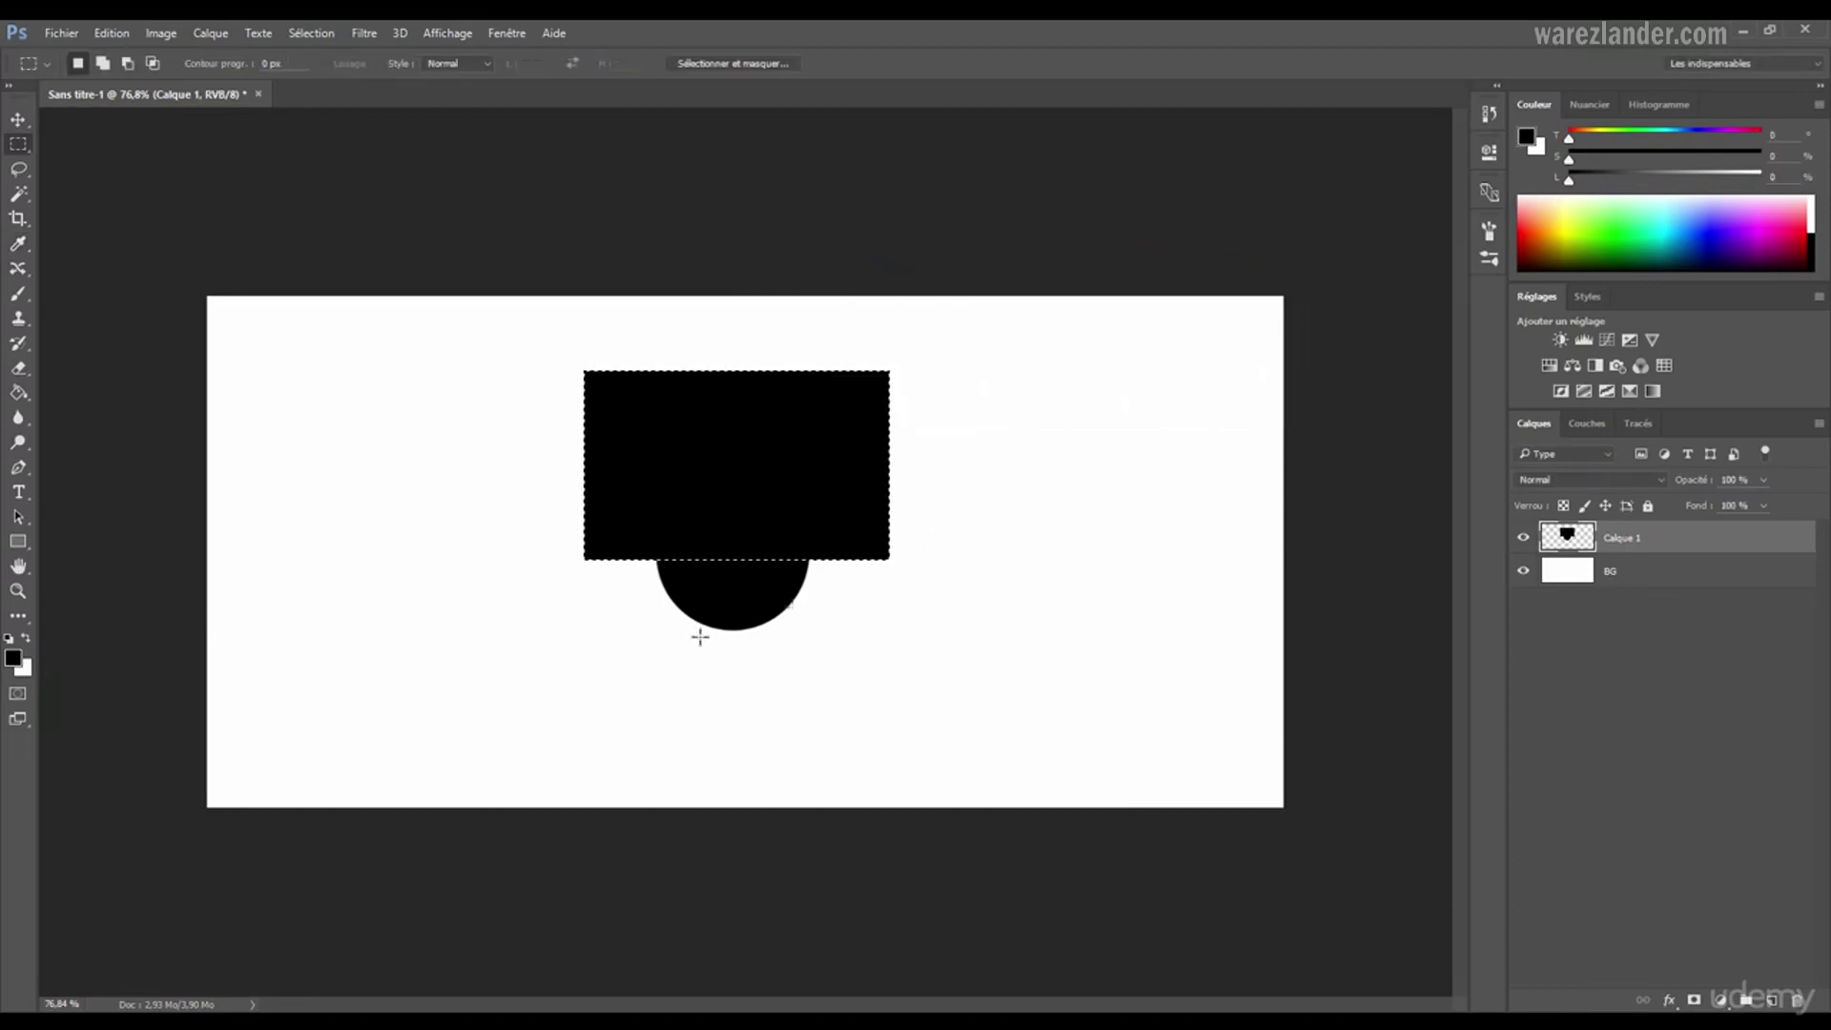
key("ctrl+z")
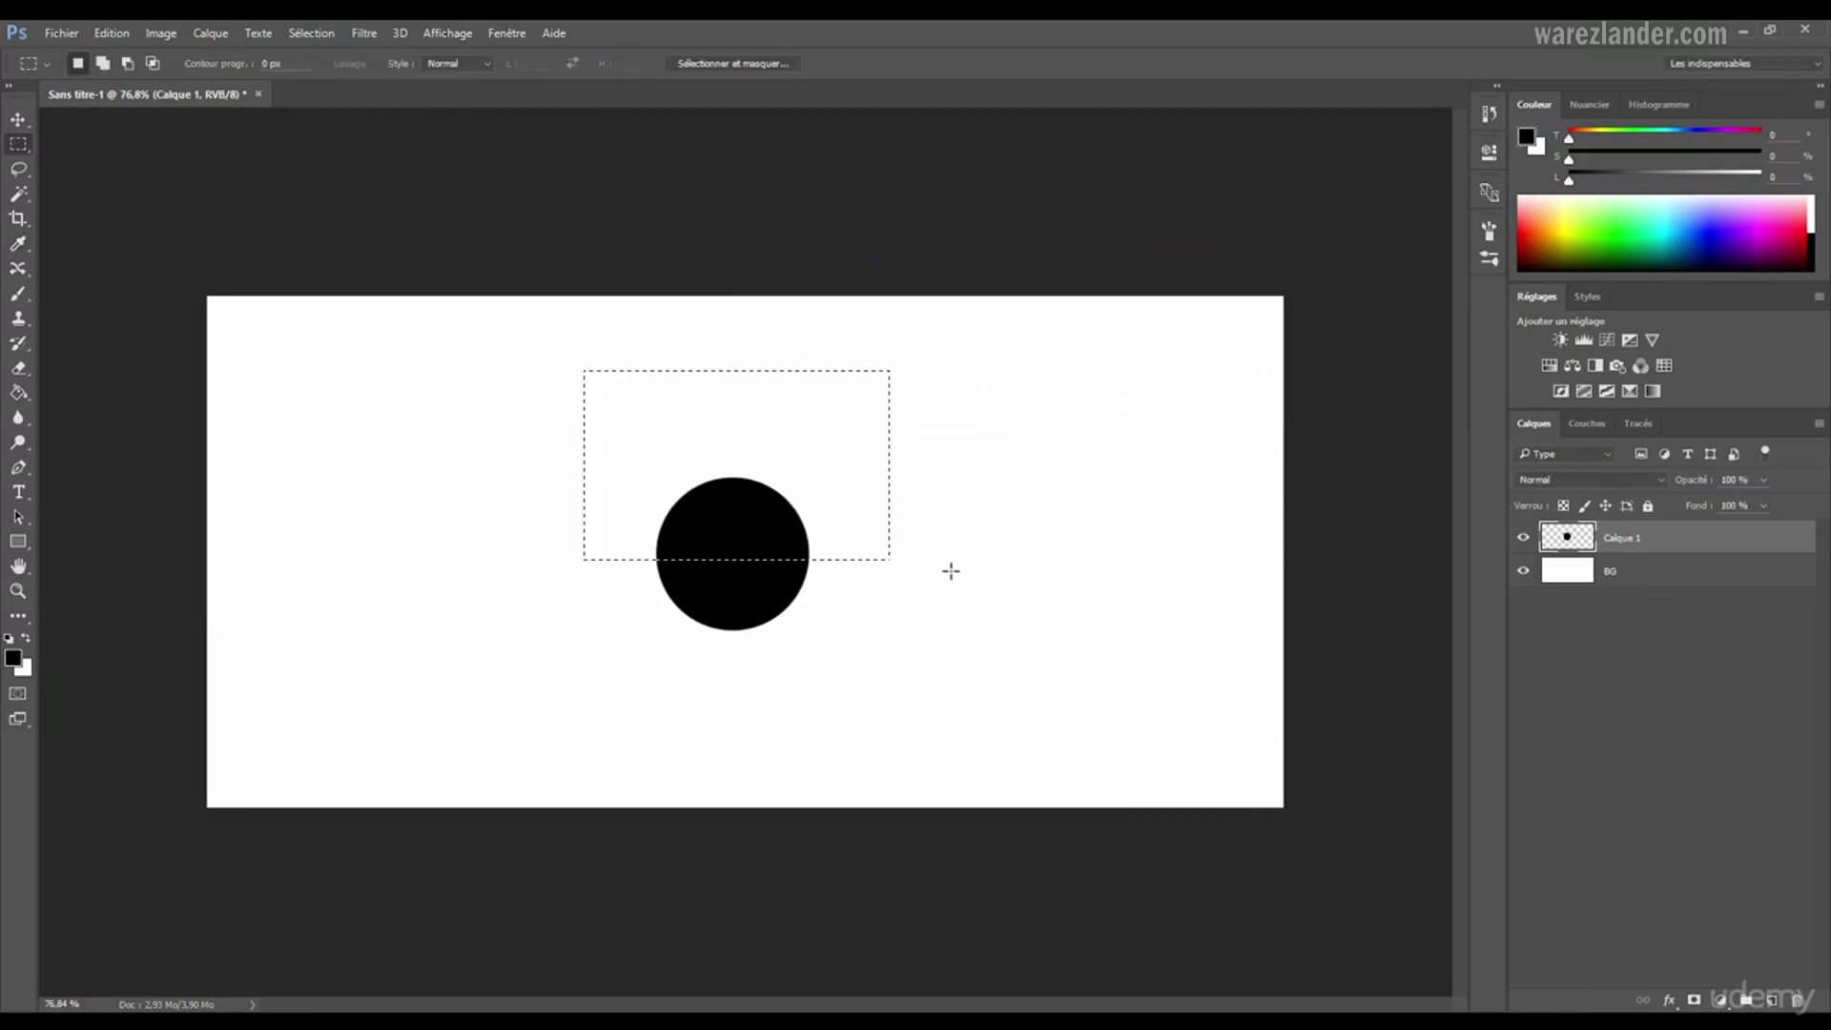
key("alt+BackSpace")
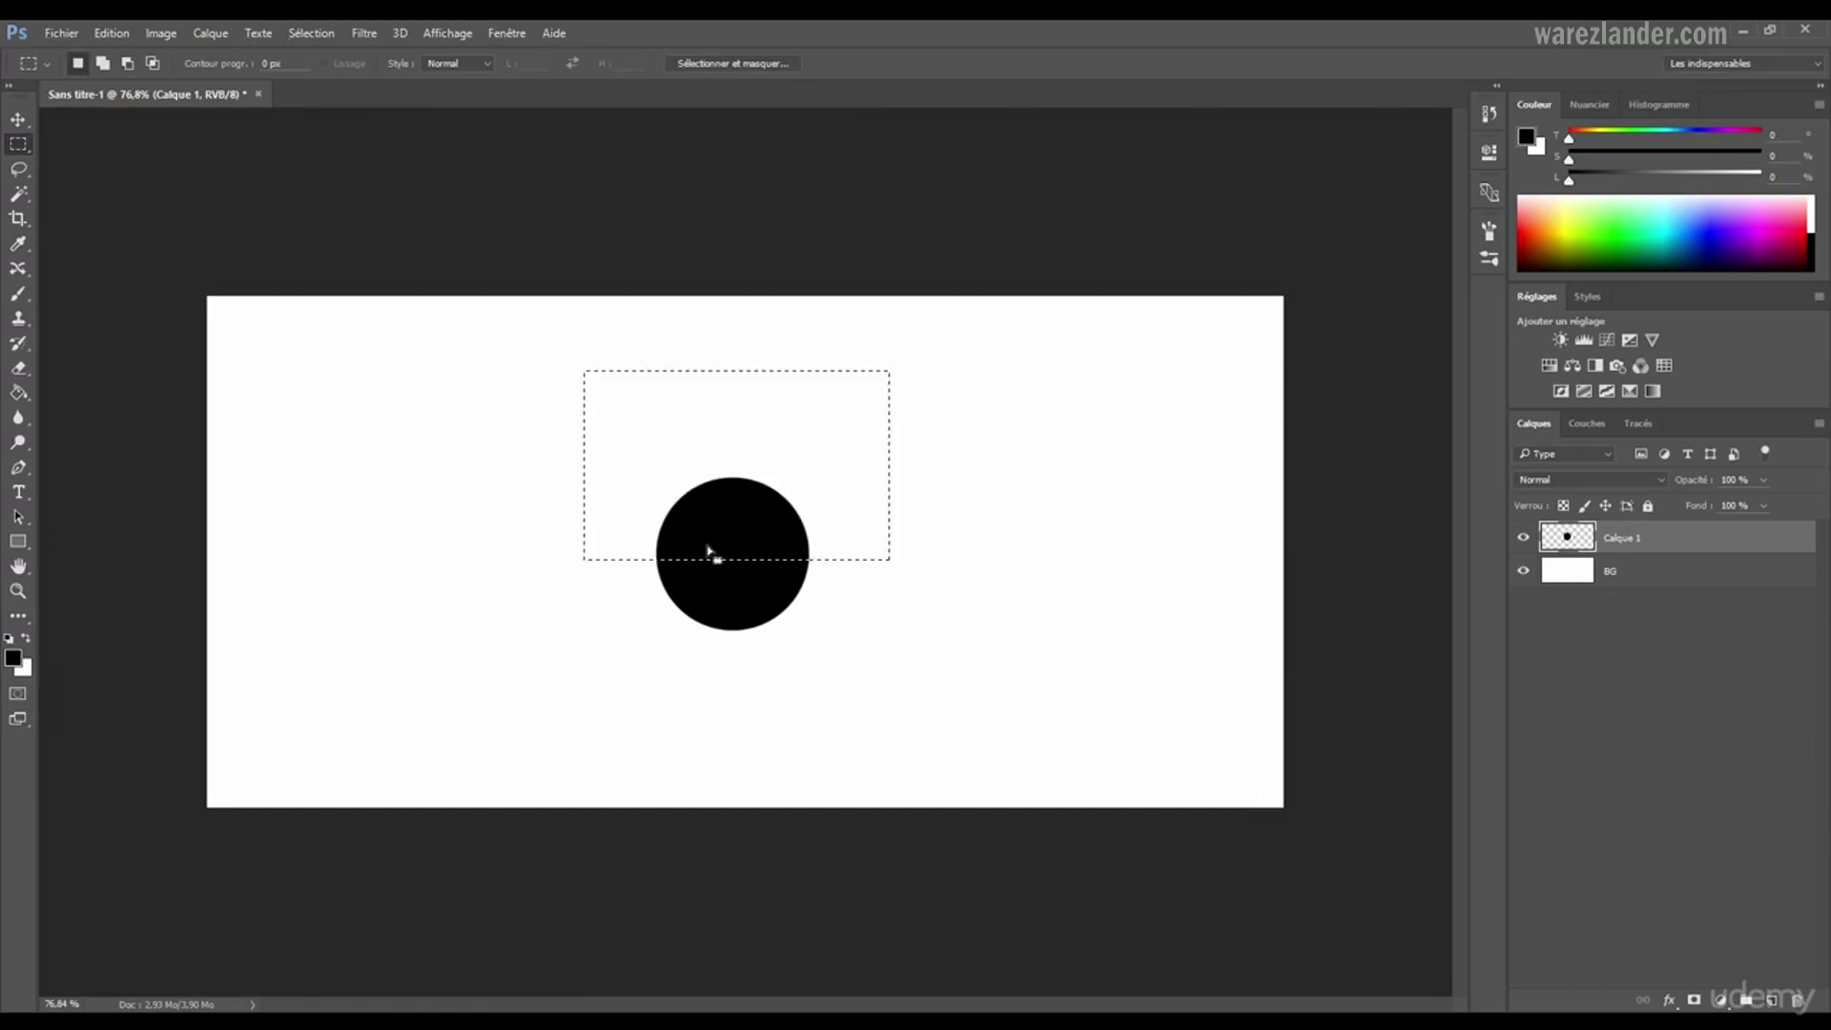
- Stroke the selection with a 5 px black outline centred on its edge, and deselect to inspect the outline
right_click(828, 468)
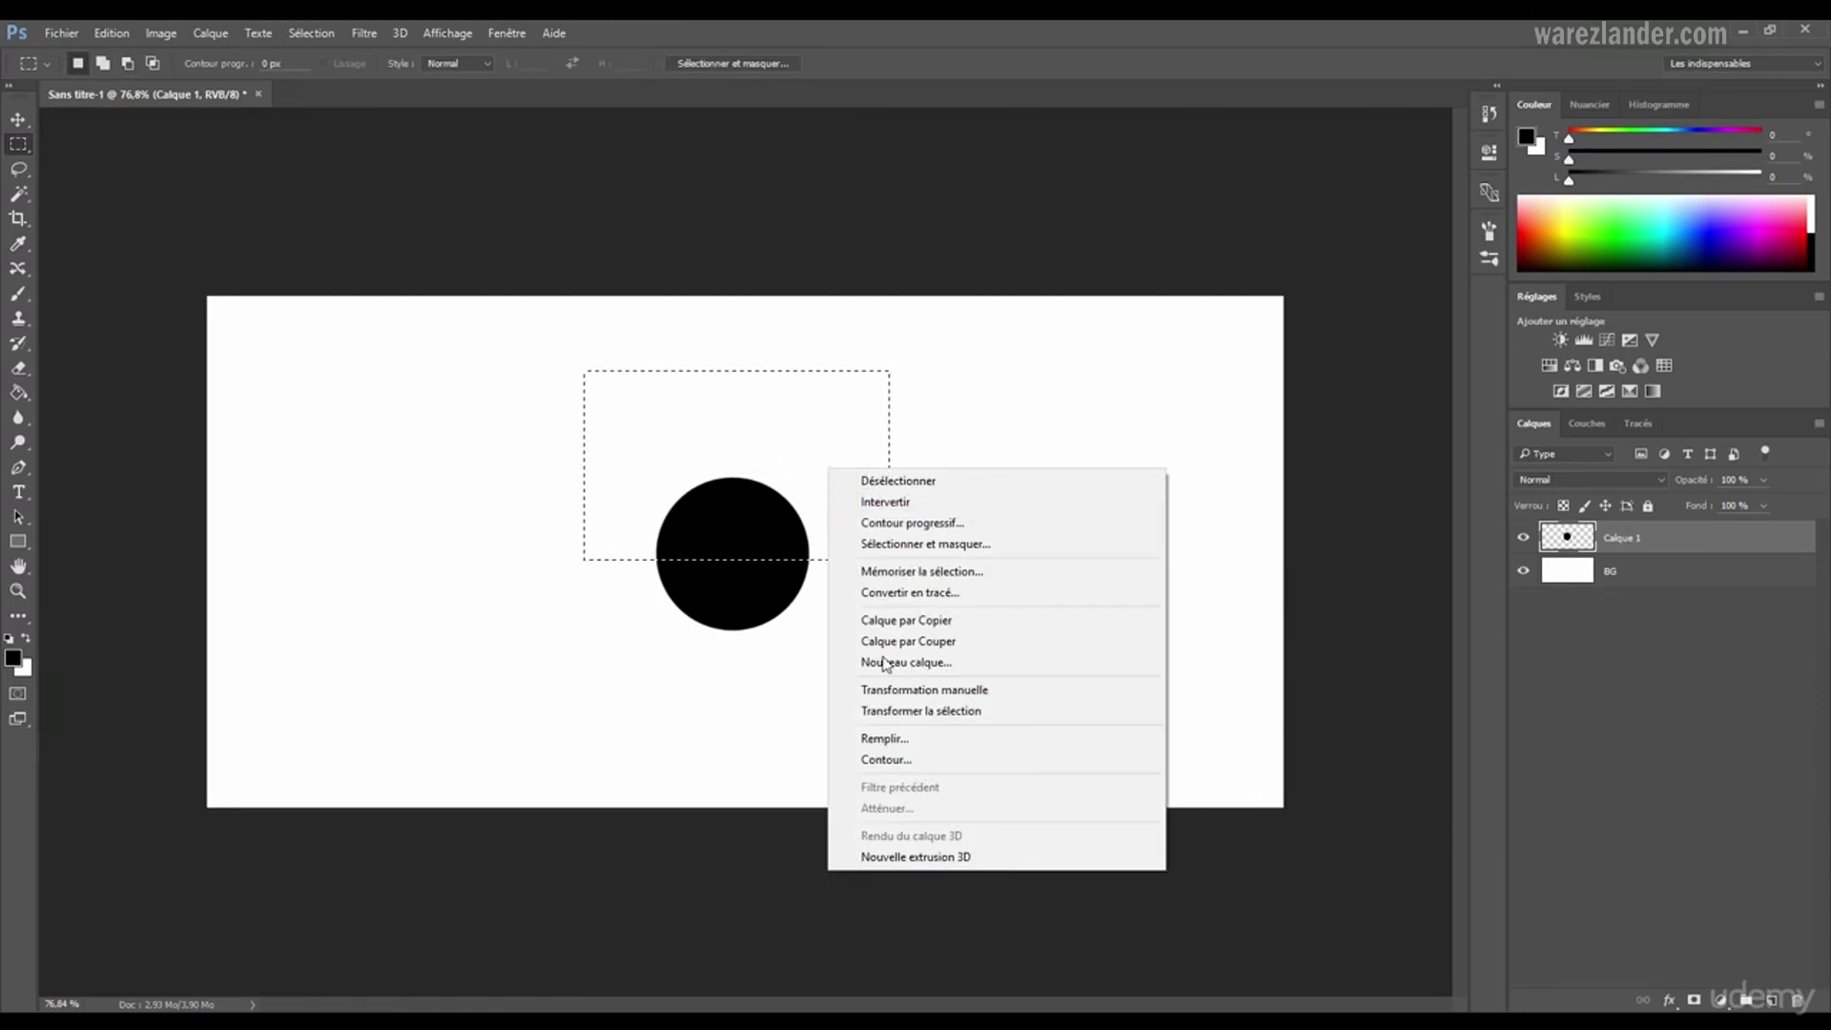
left_click(930, 763)
left_click_drag(900, 265, 1029, 290)
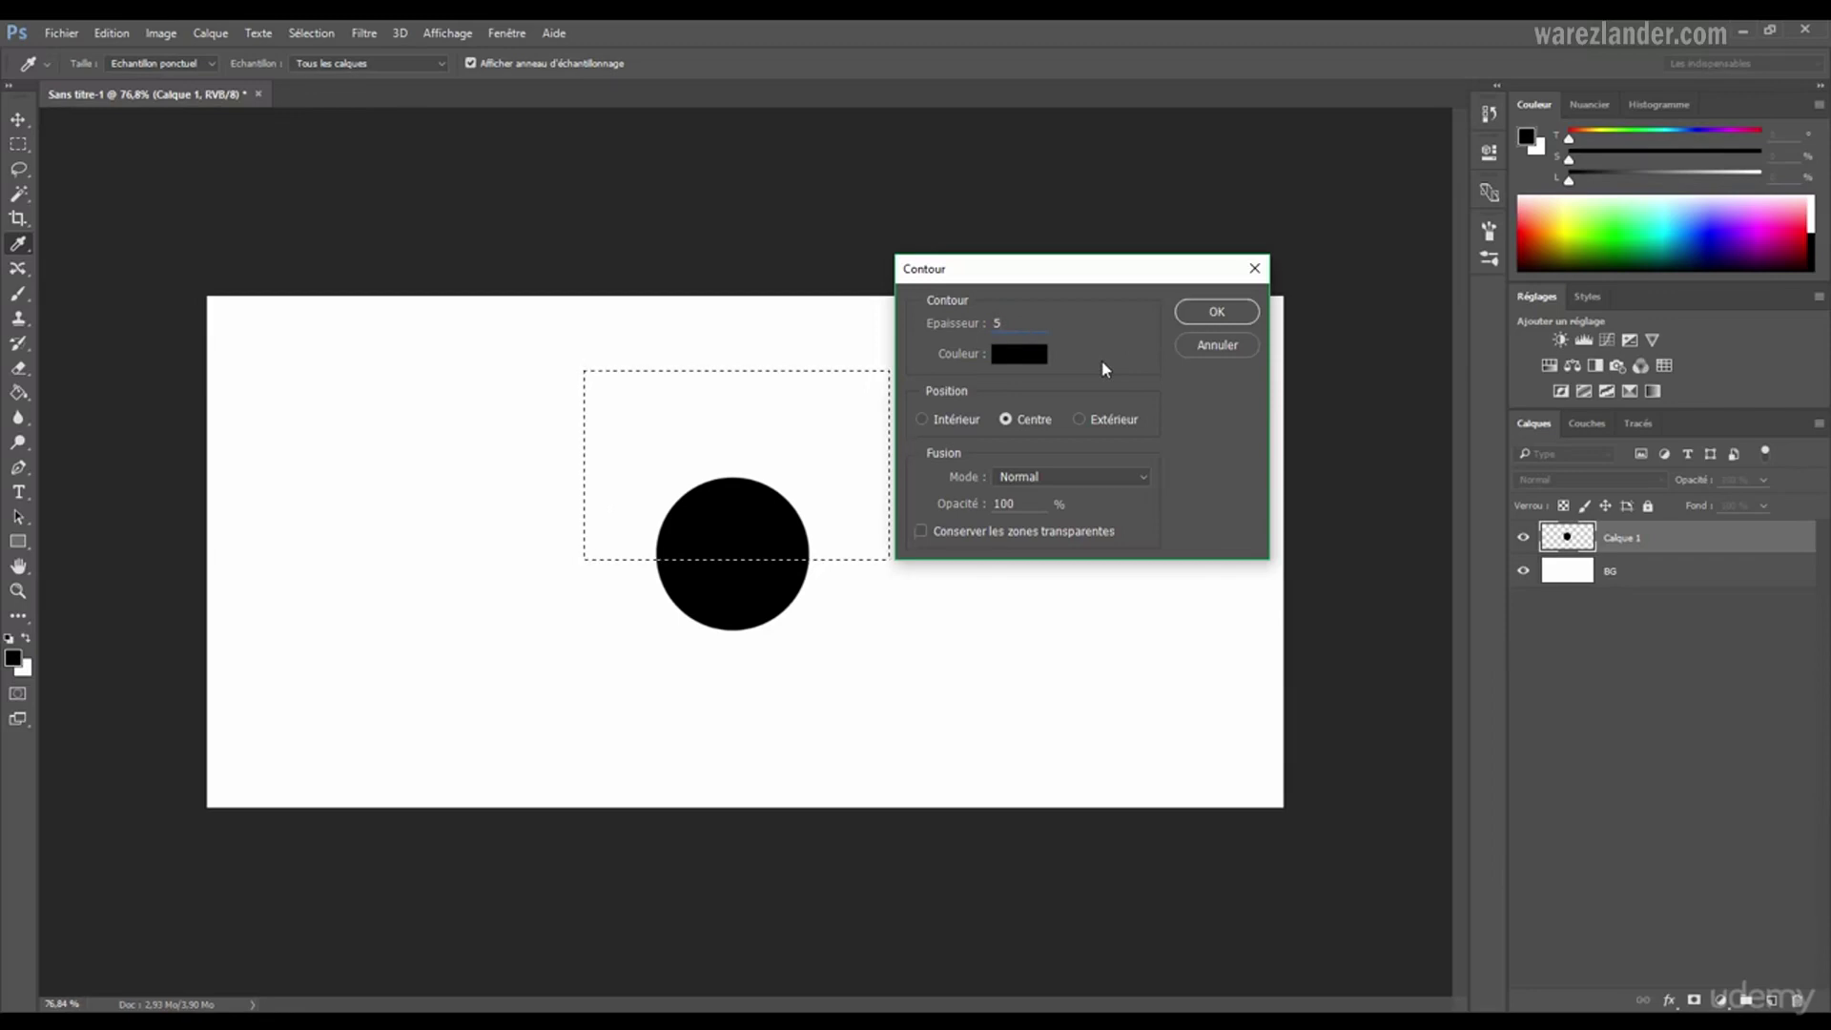
left_click(1217, 312)
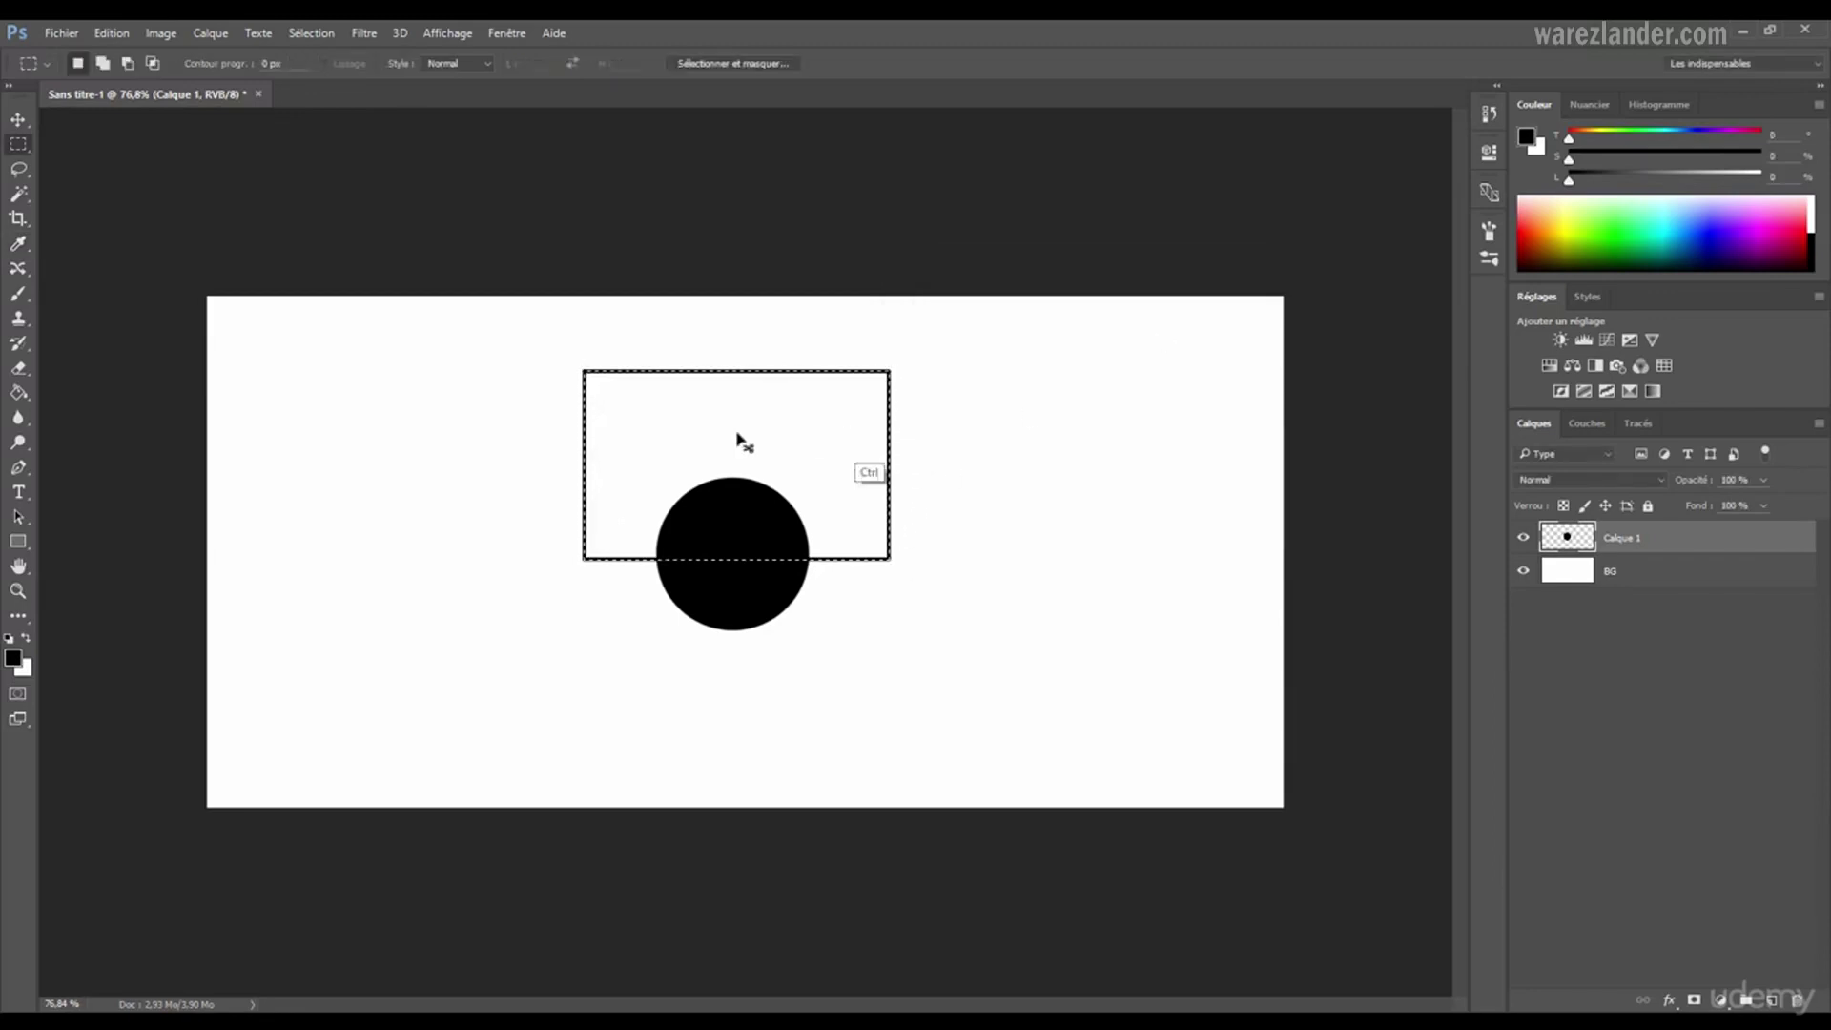
key("ctrl+d")
left_click_drag(889, 382, 1014, 385)
left_click_drag(739, 399, 1006, 356)
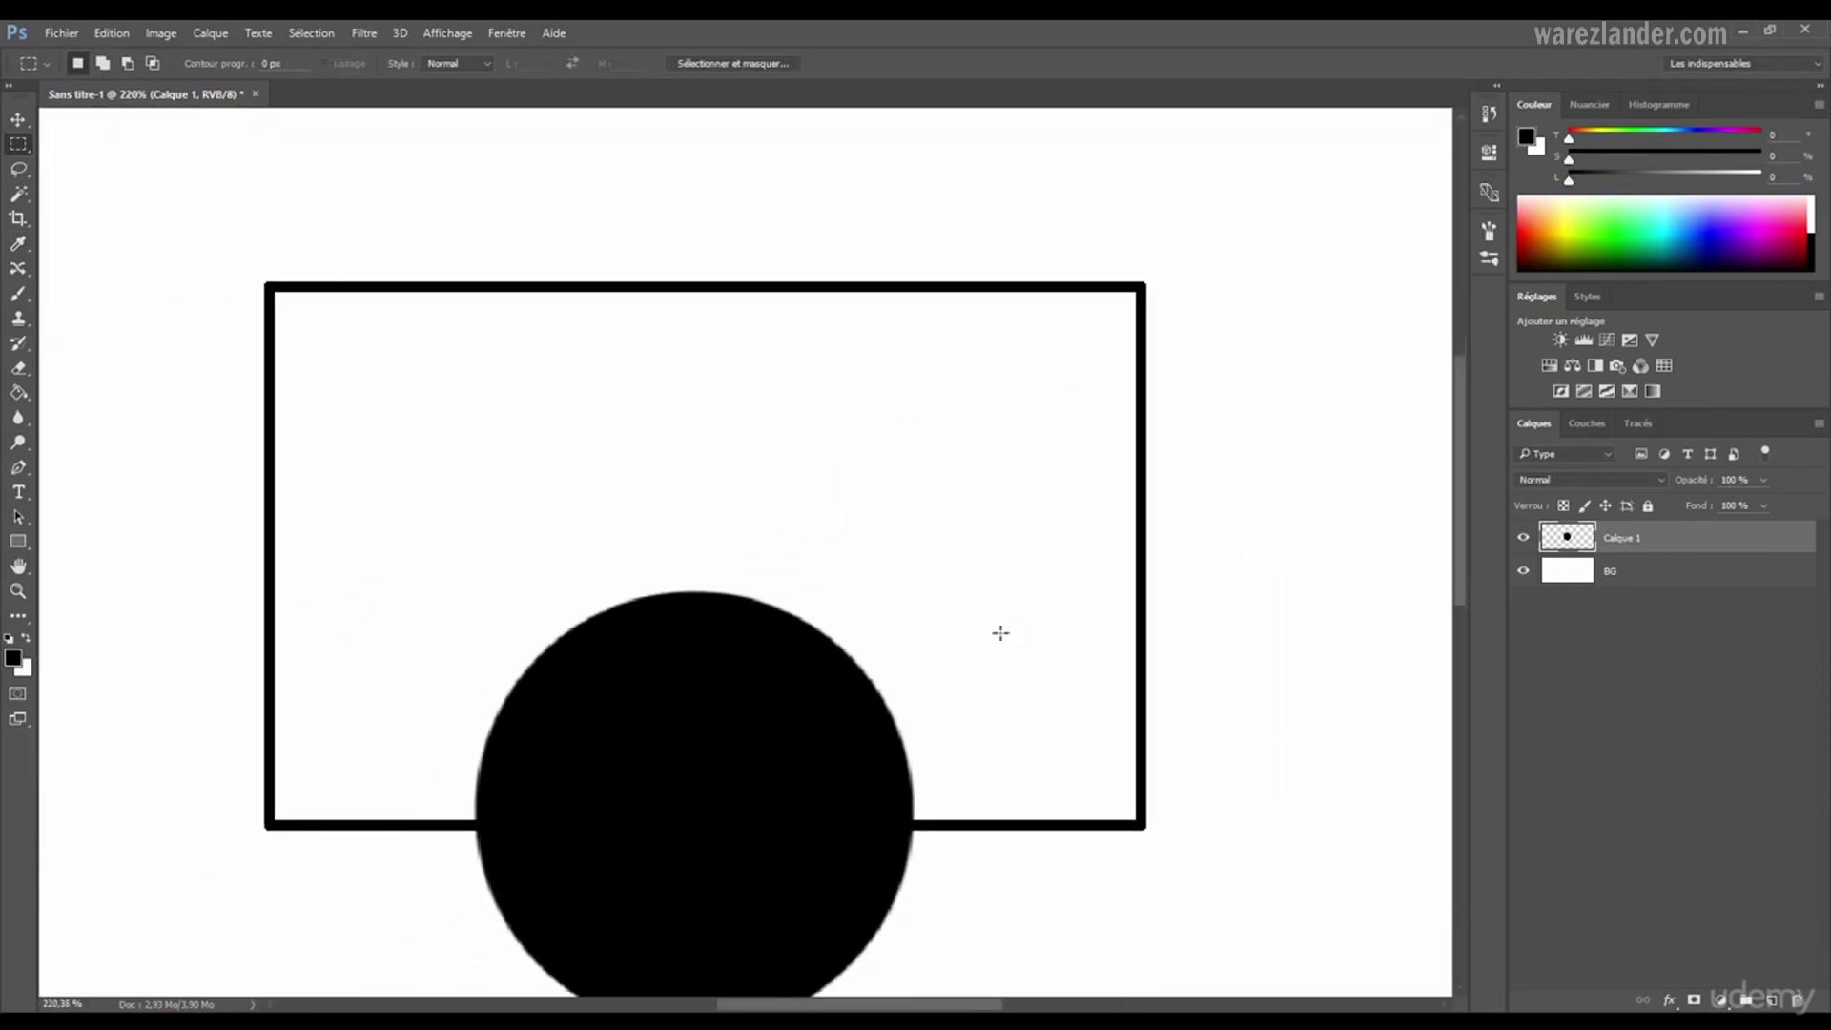
- Undo the deselection and the 5 px stroke, and stroke the selection with a 15 px black outline centred on its edge
key("ctrl+alt+z")
key("ctrl+alt+z")
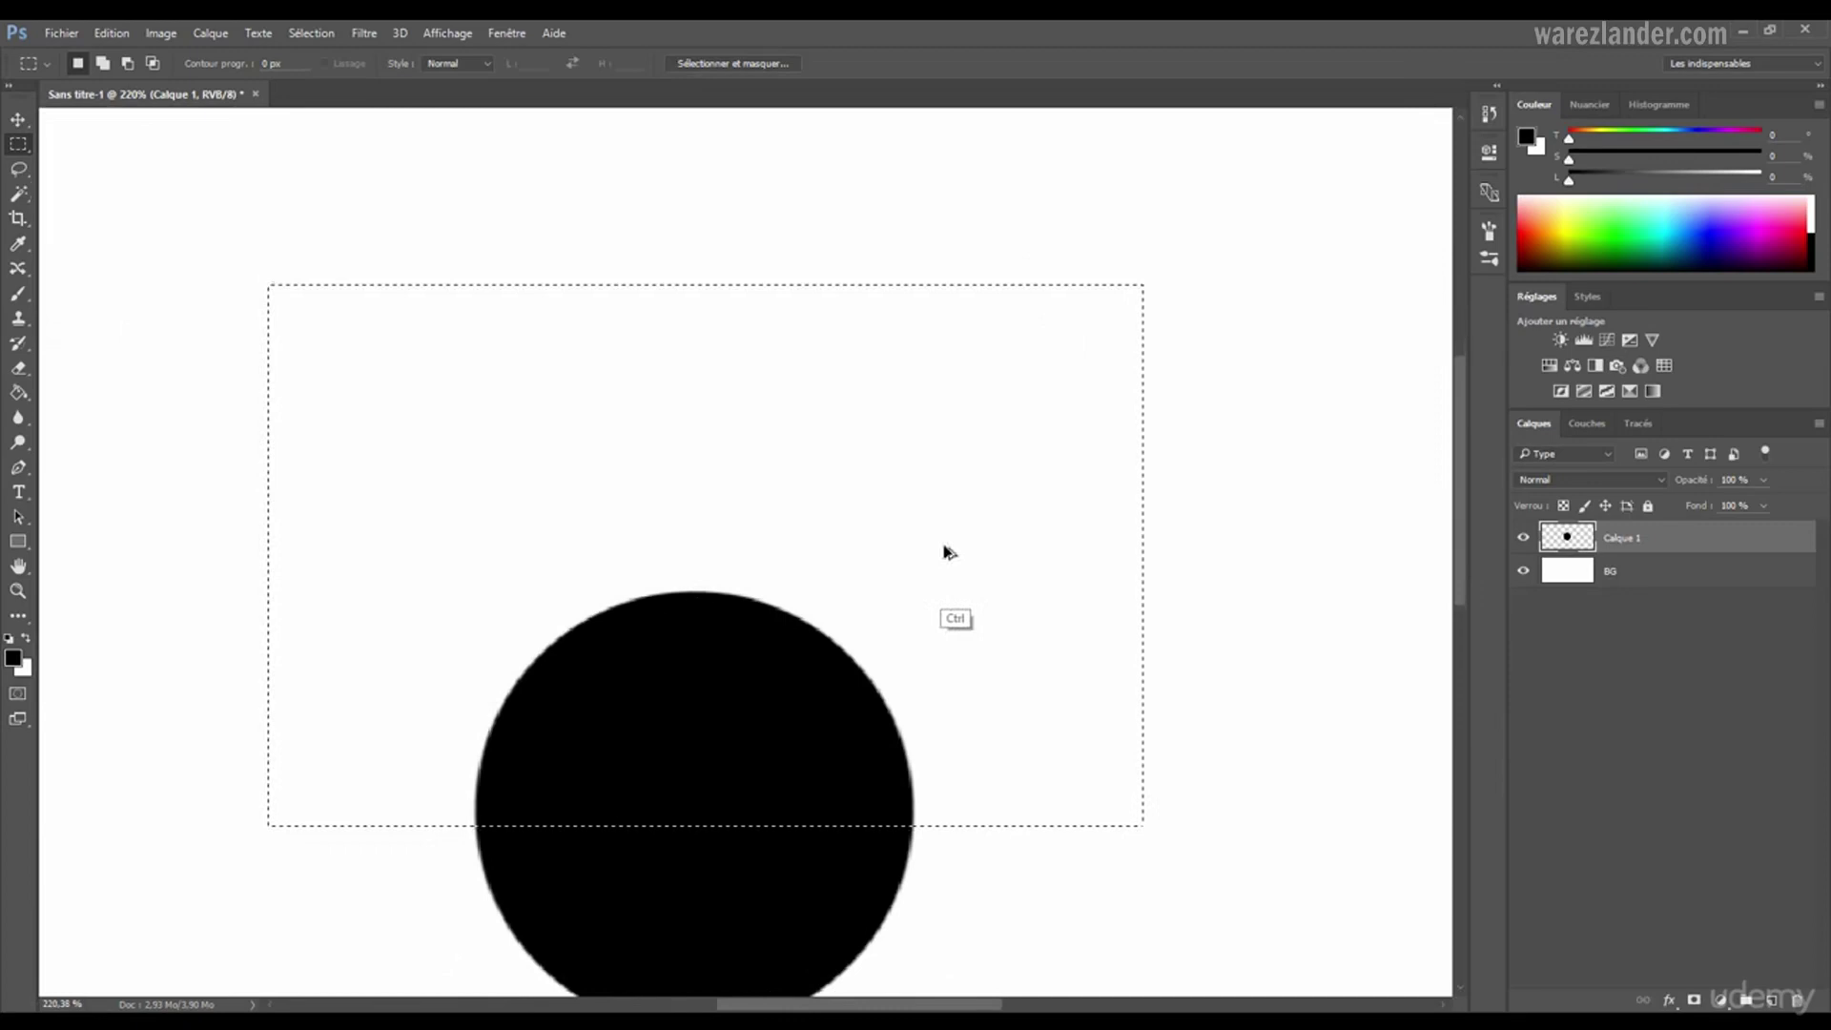
right_click(892, 407)
left_click(963, 693)
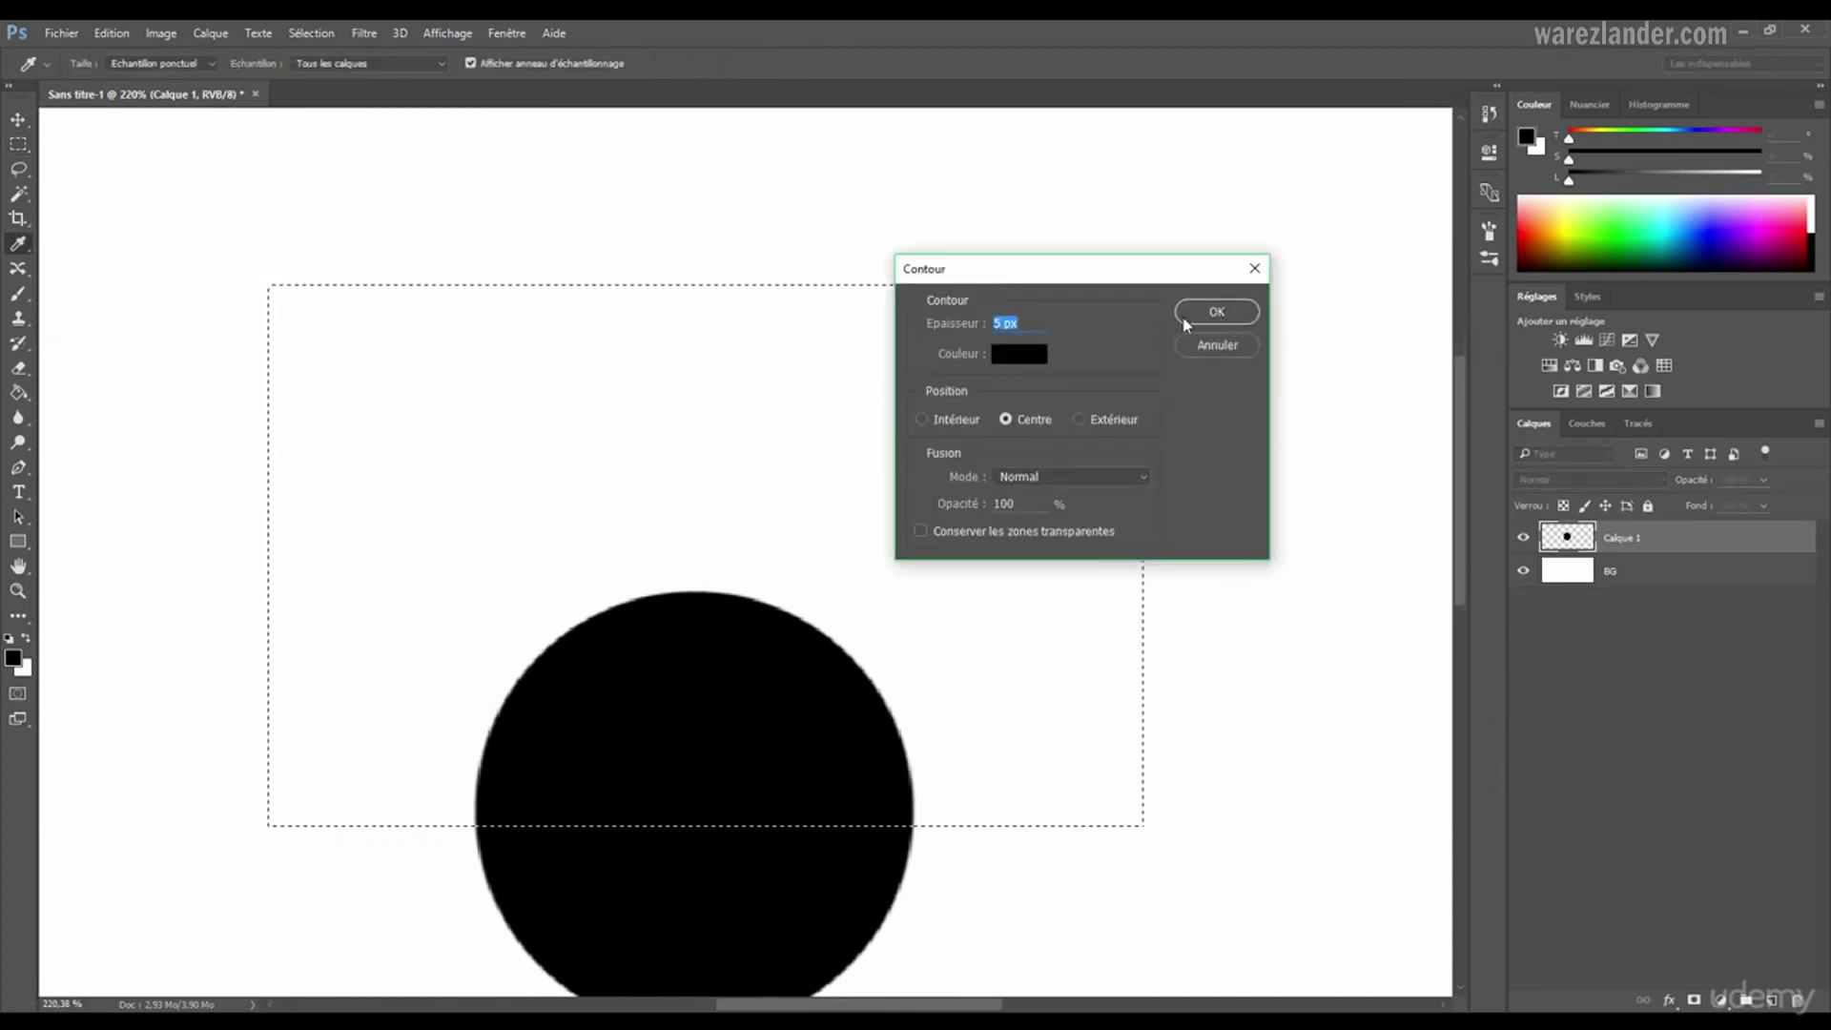
left_click(1214, 308)
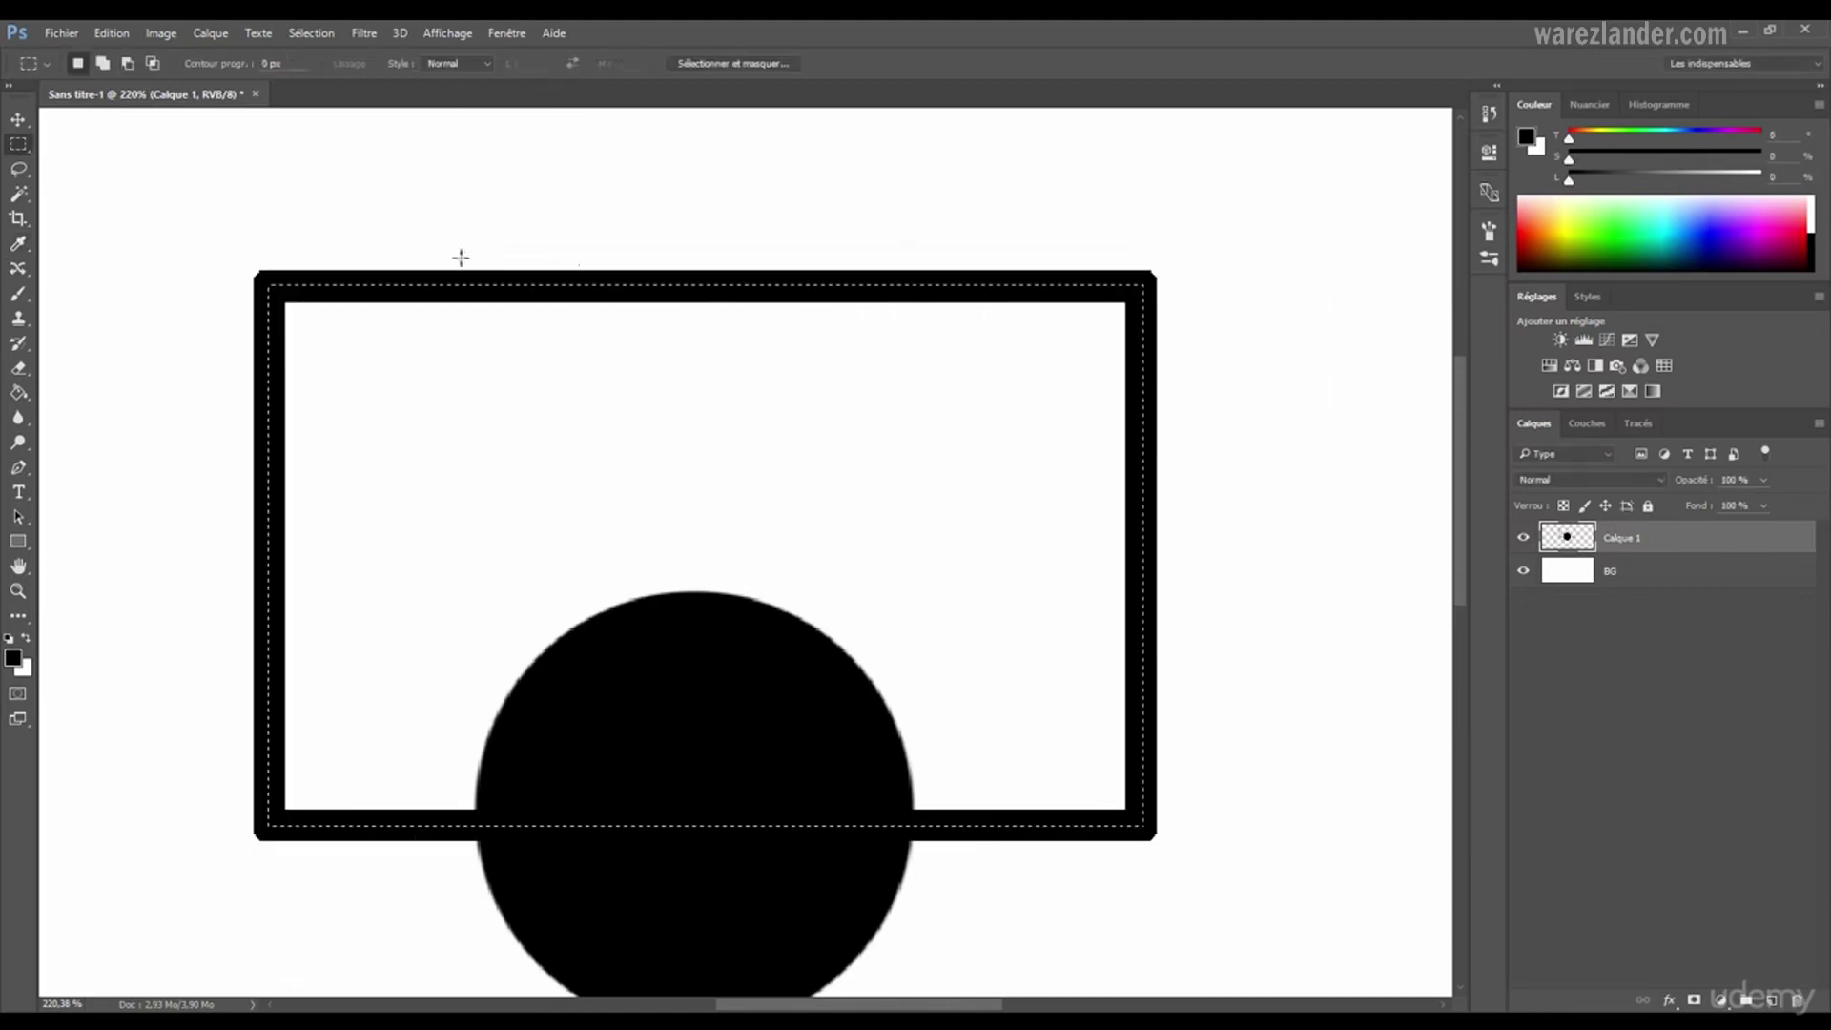
scroll(295, 297, "up", 3)
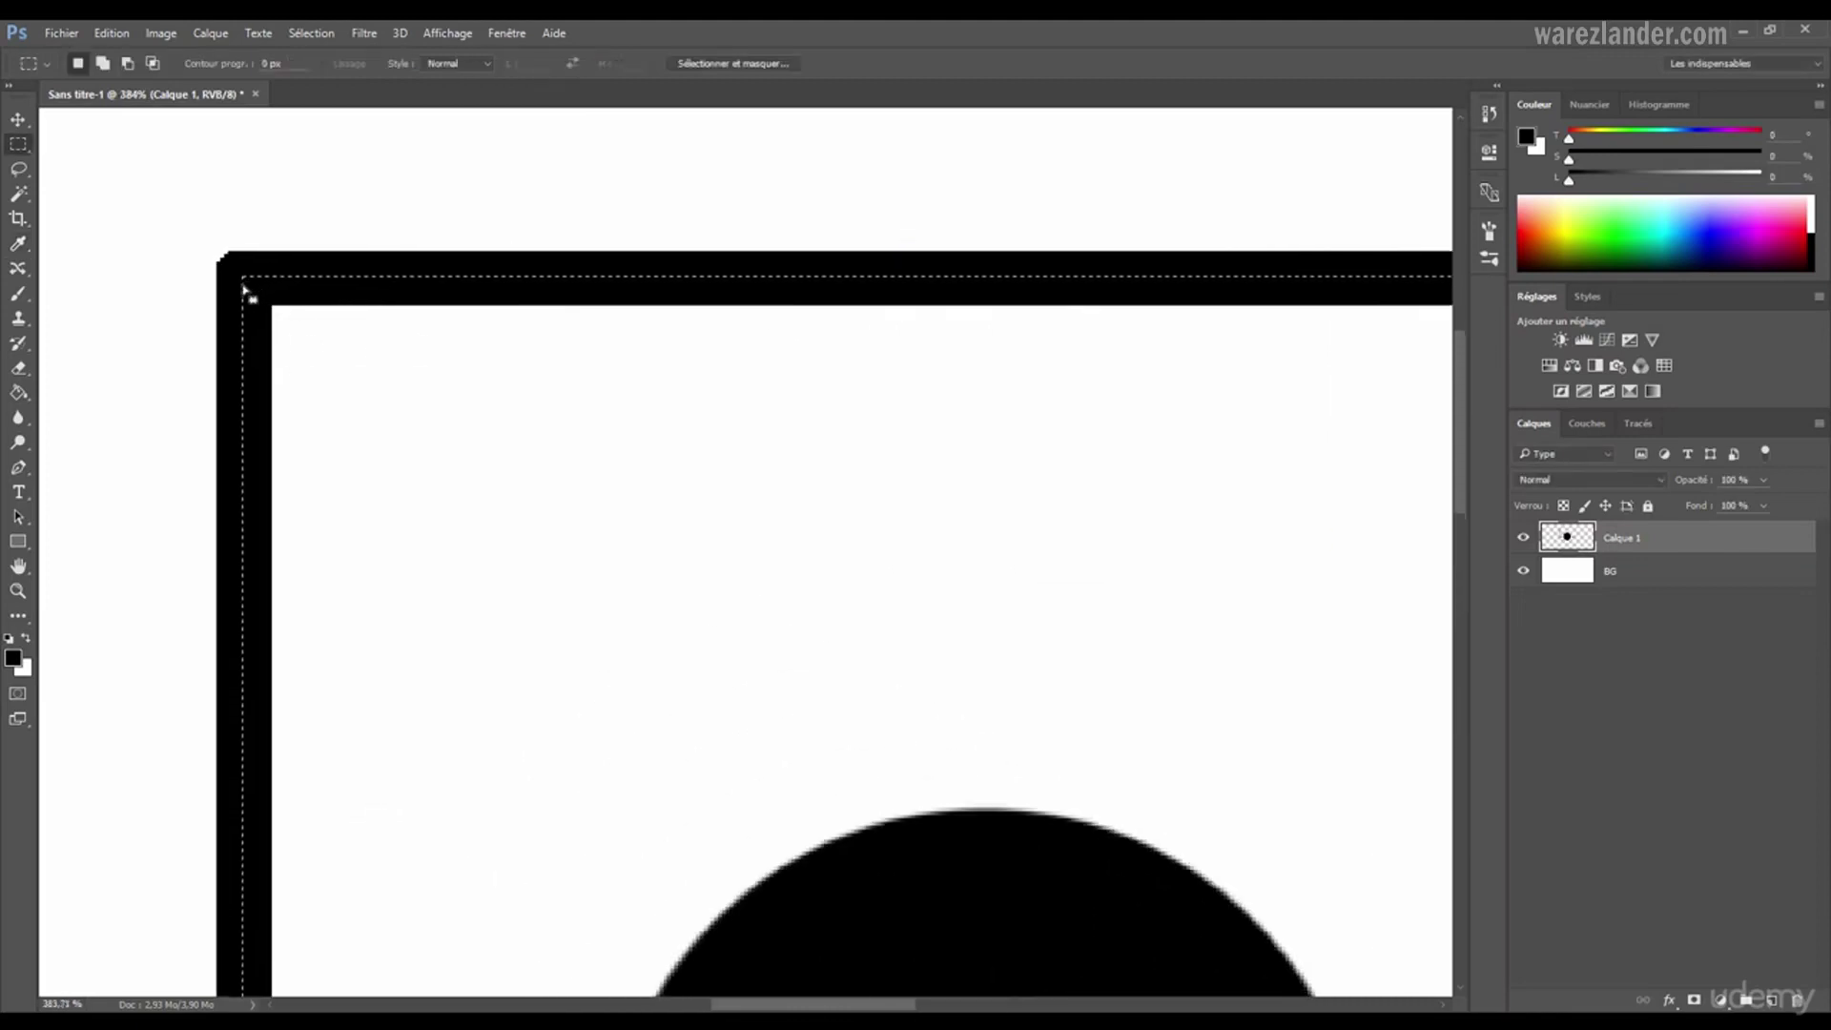
scroll(244, 288, "up", 4)
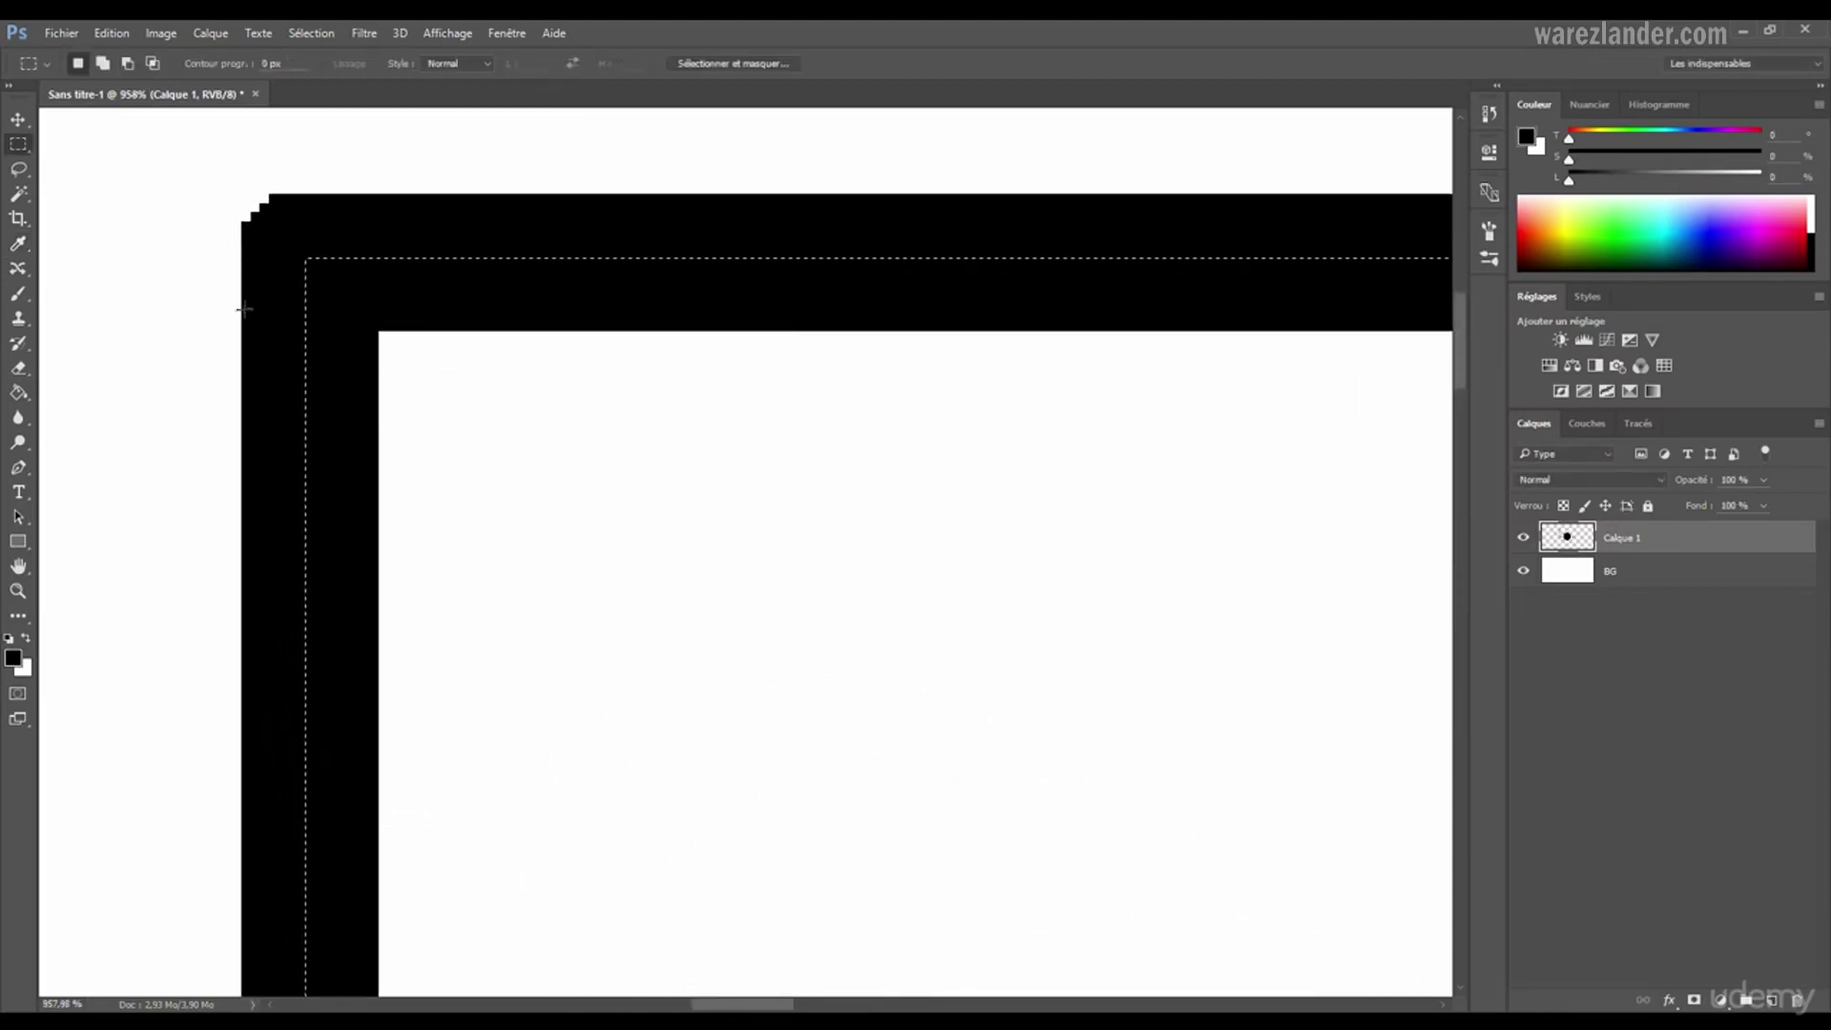
scroll(420, 381, "down", 2)
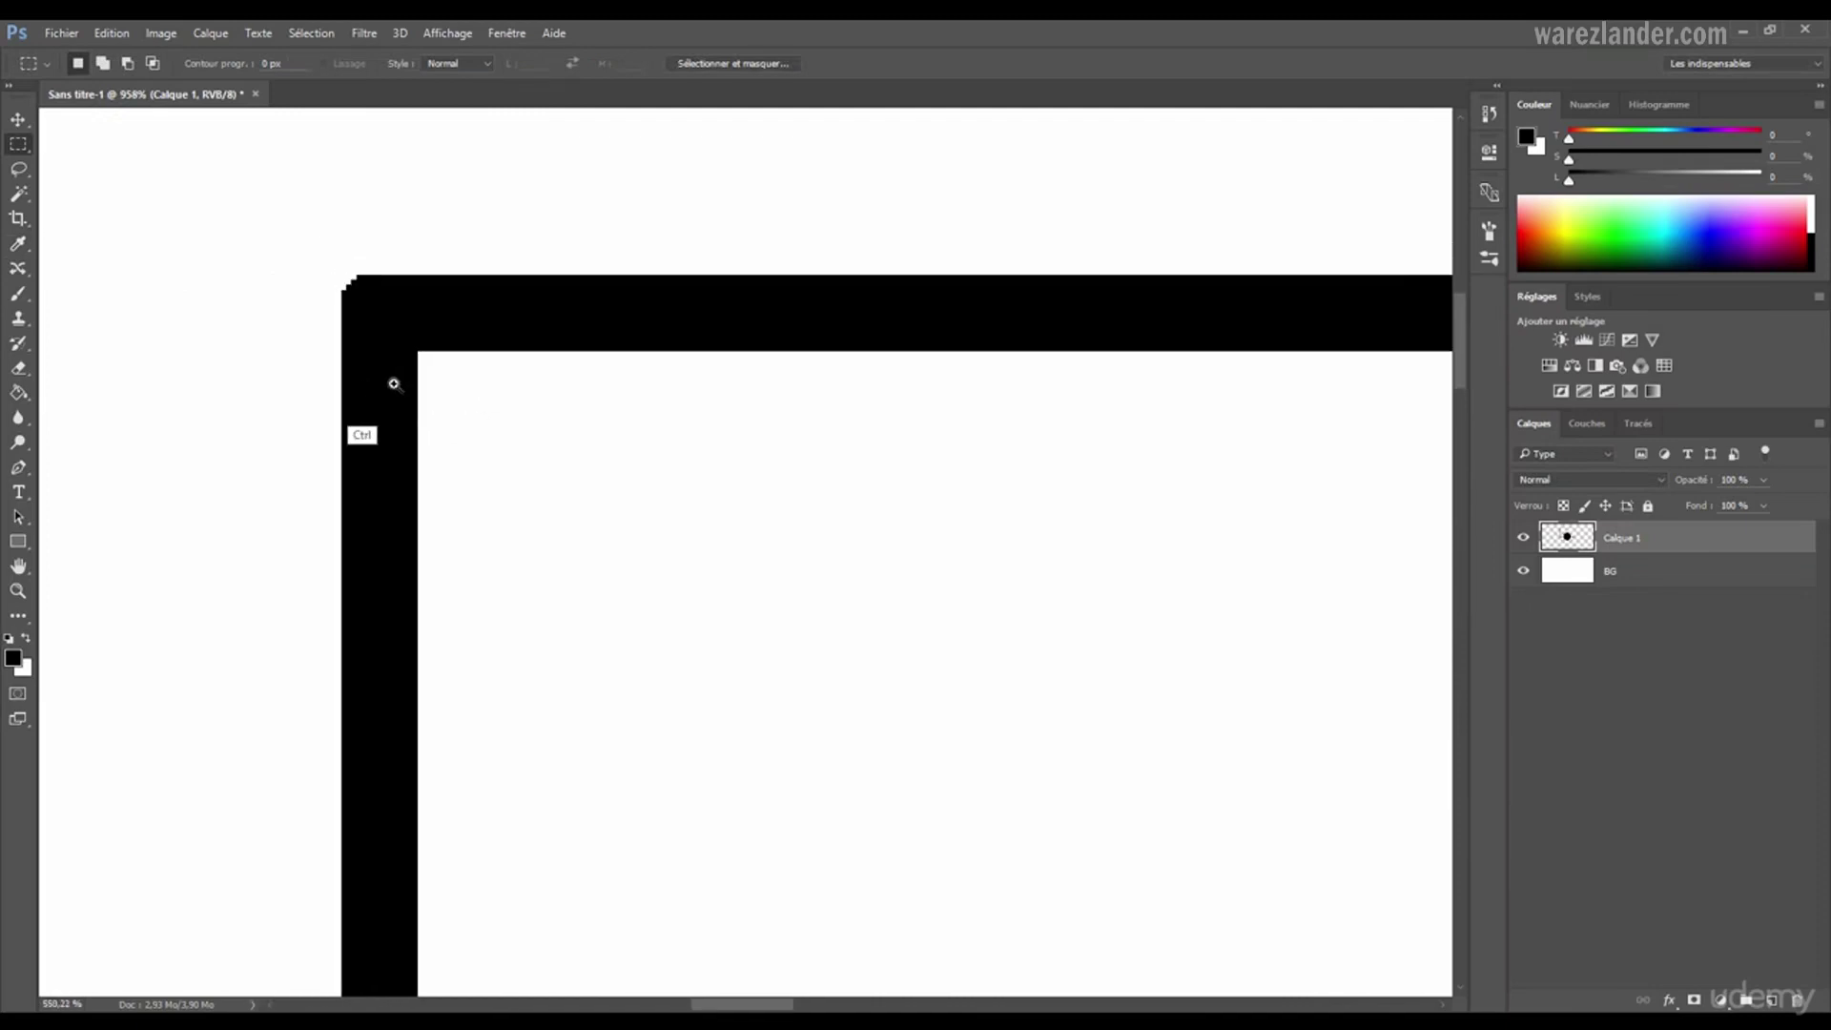
- Undo the centred stroke and apply a 15 px black stroke positioned inside the selection edge
key("ctrl+z")
right_click(654, 336)
left_click(739, 615)
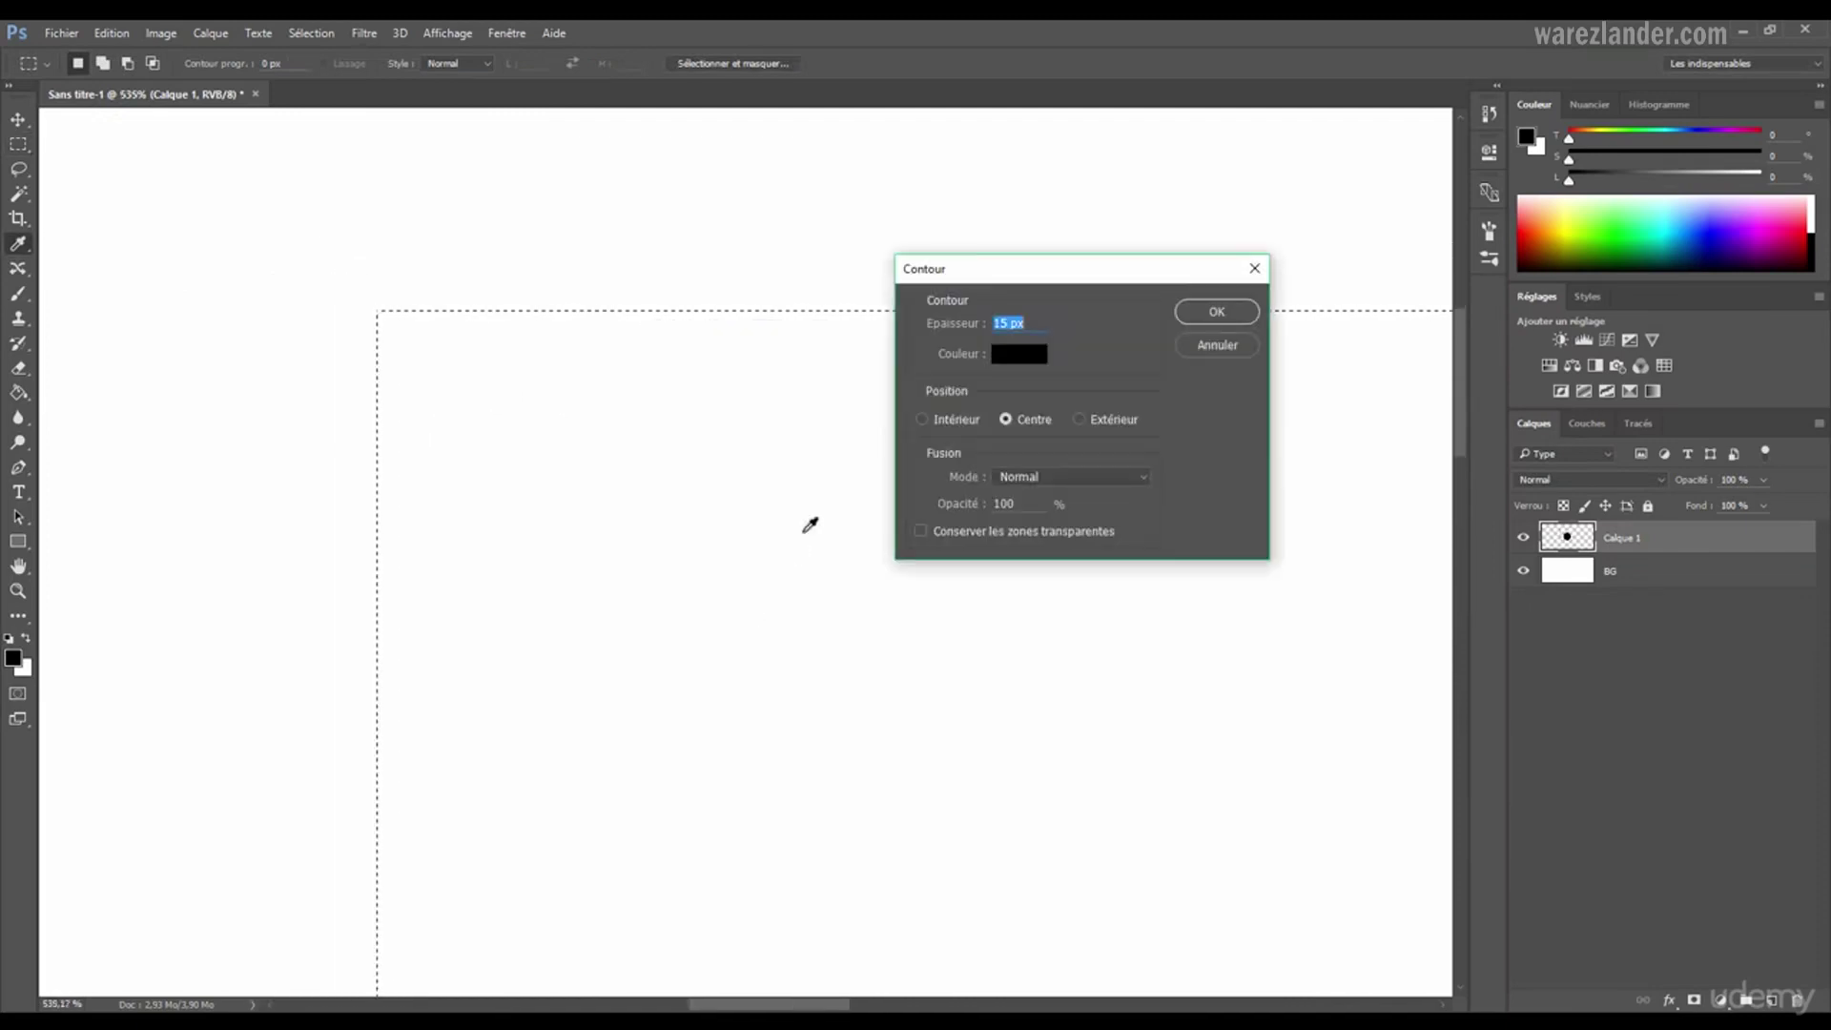
left_click(935, 420)
left_click(1206, 311)
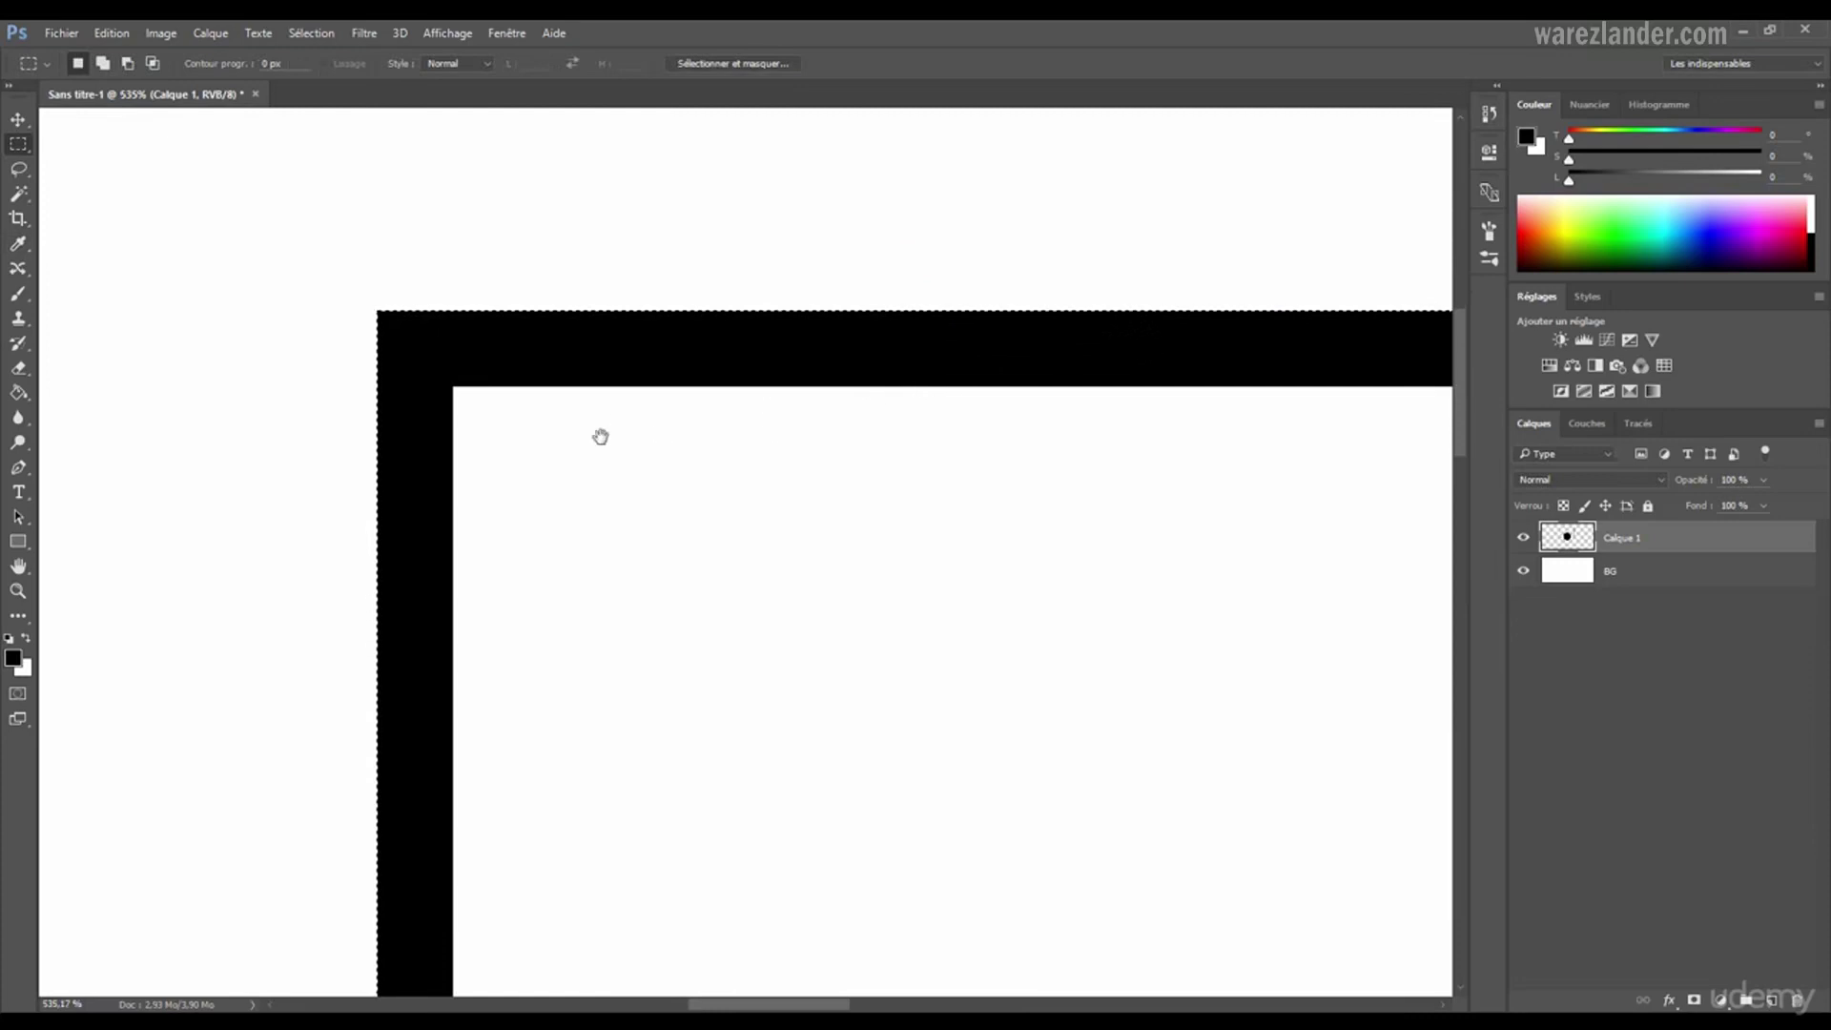
left_click_drag(601, 436, 462, 347)
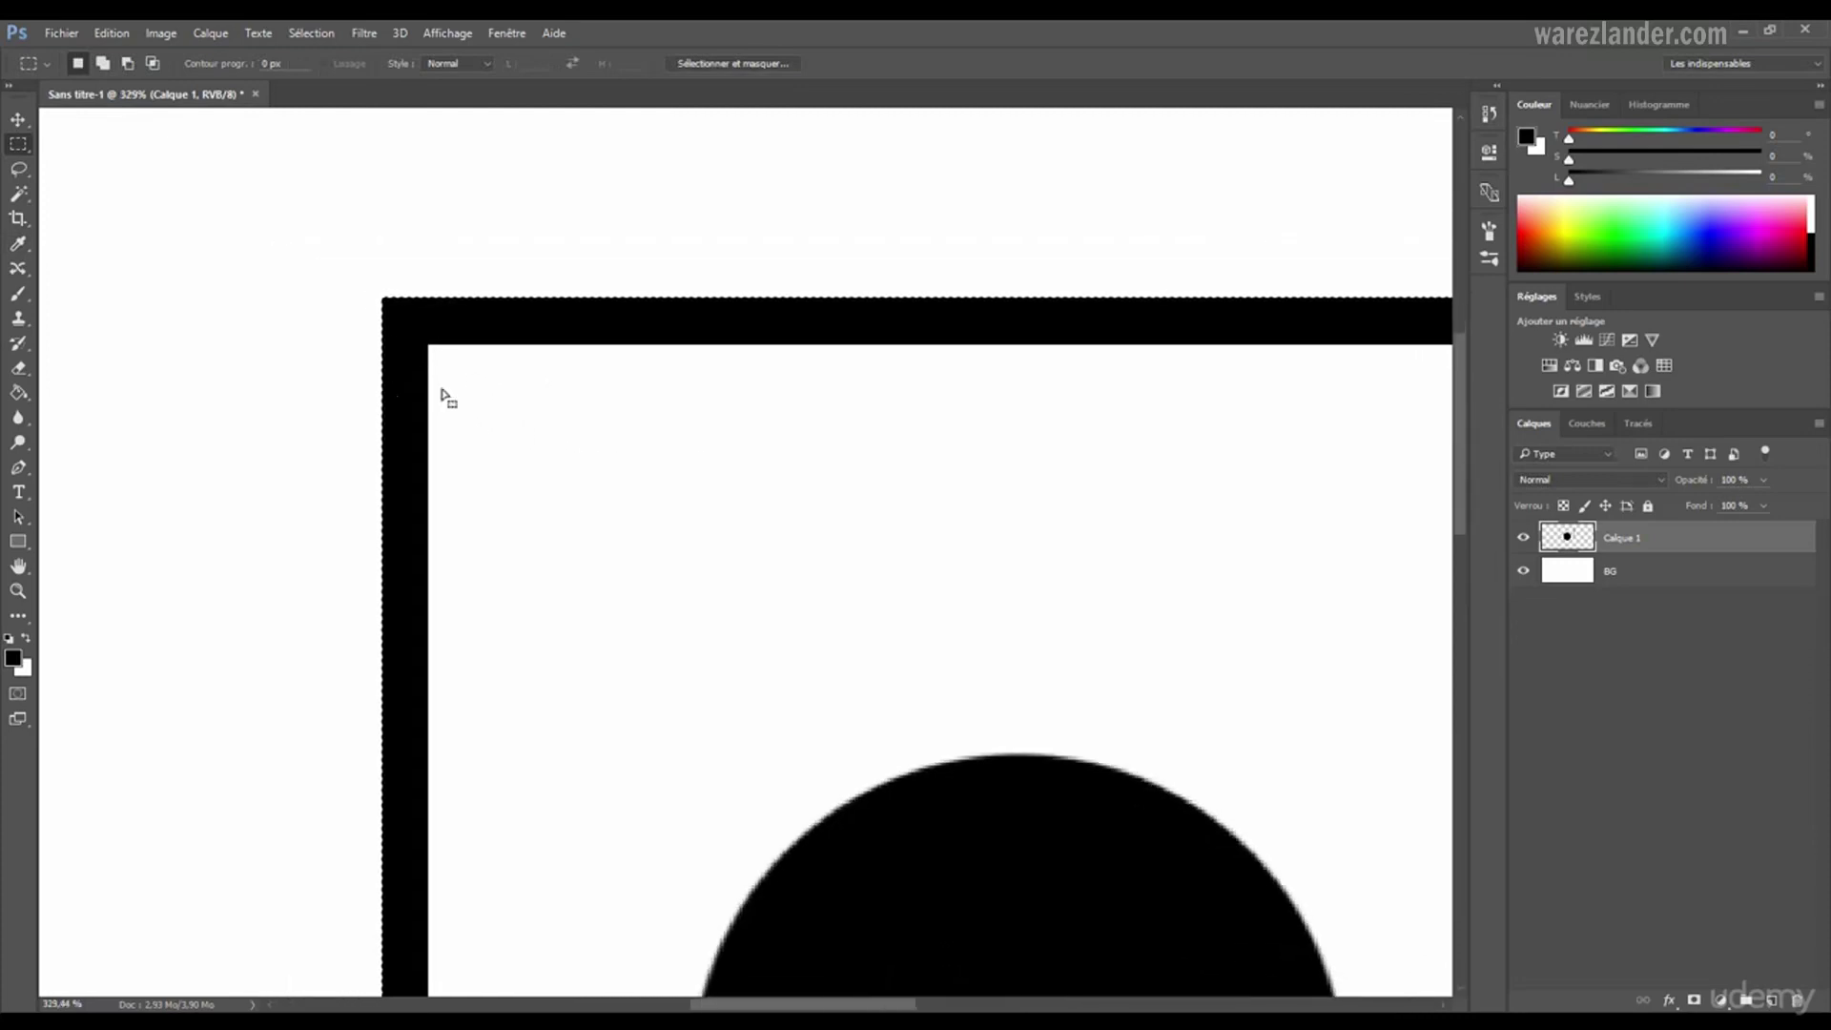
- Undo the inside stroke, apply a 15 px black stroke positioned outside the selection edge, and deselect
key("ctrl+z")
right_click(523, 395)
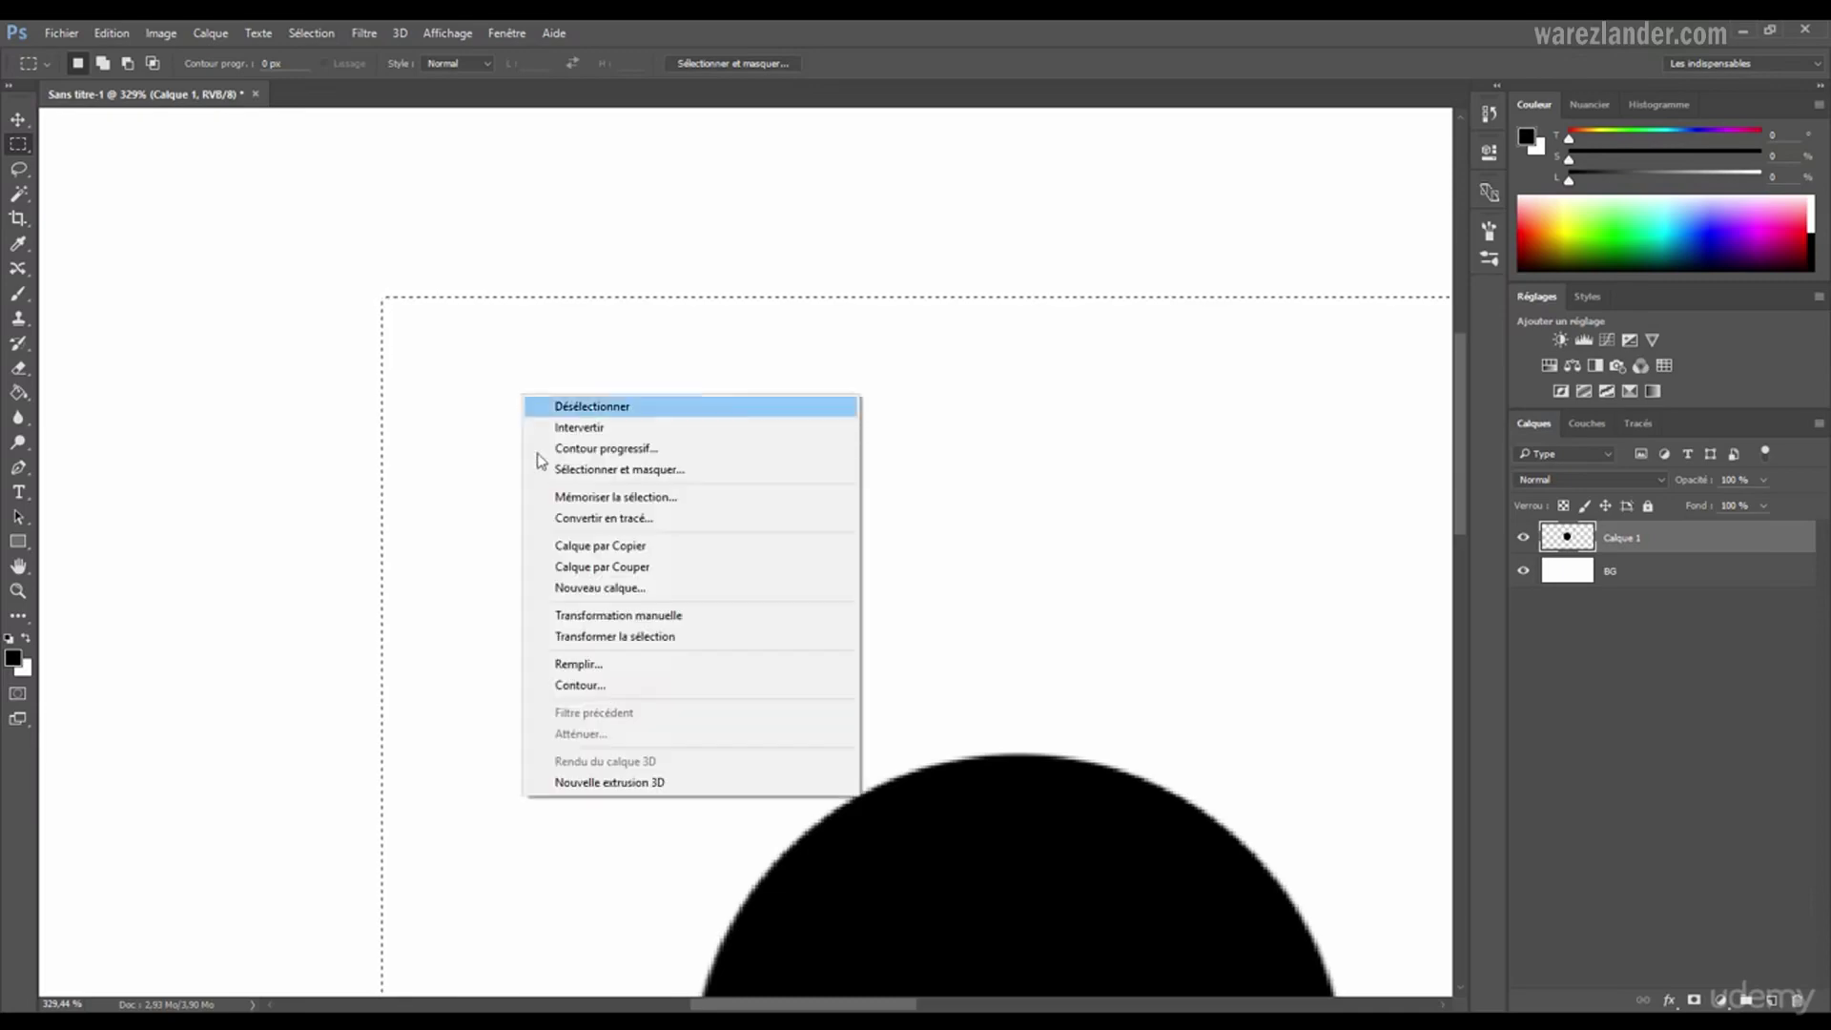
left_click(578, 685)
left_click(1106, 420)
left_click(1216, 311)
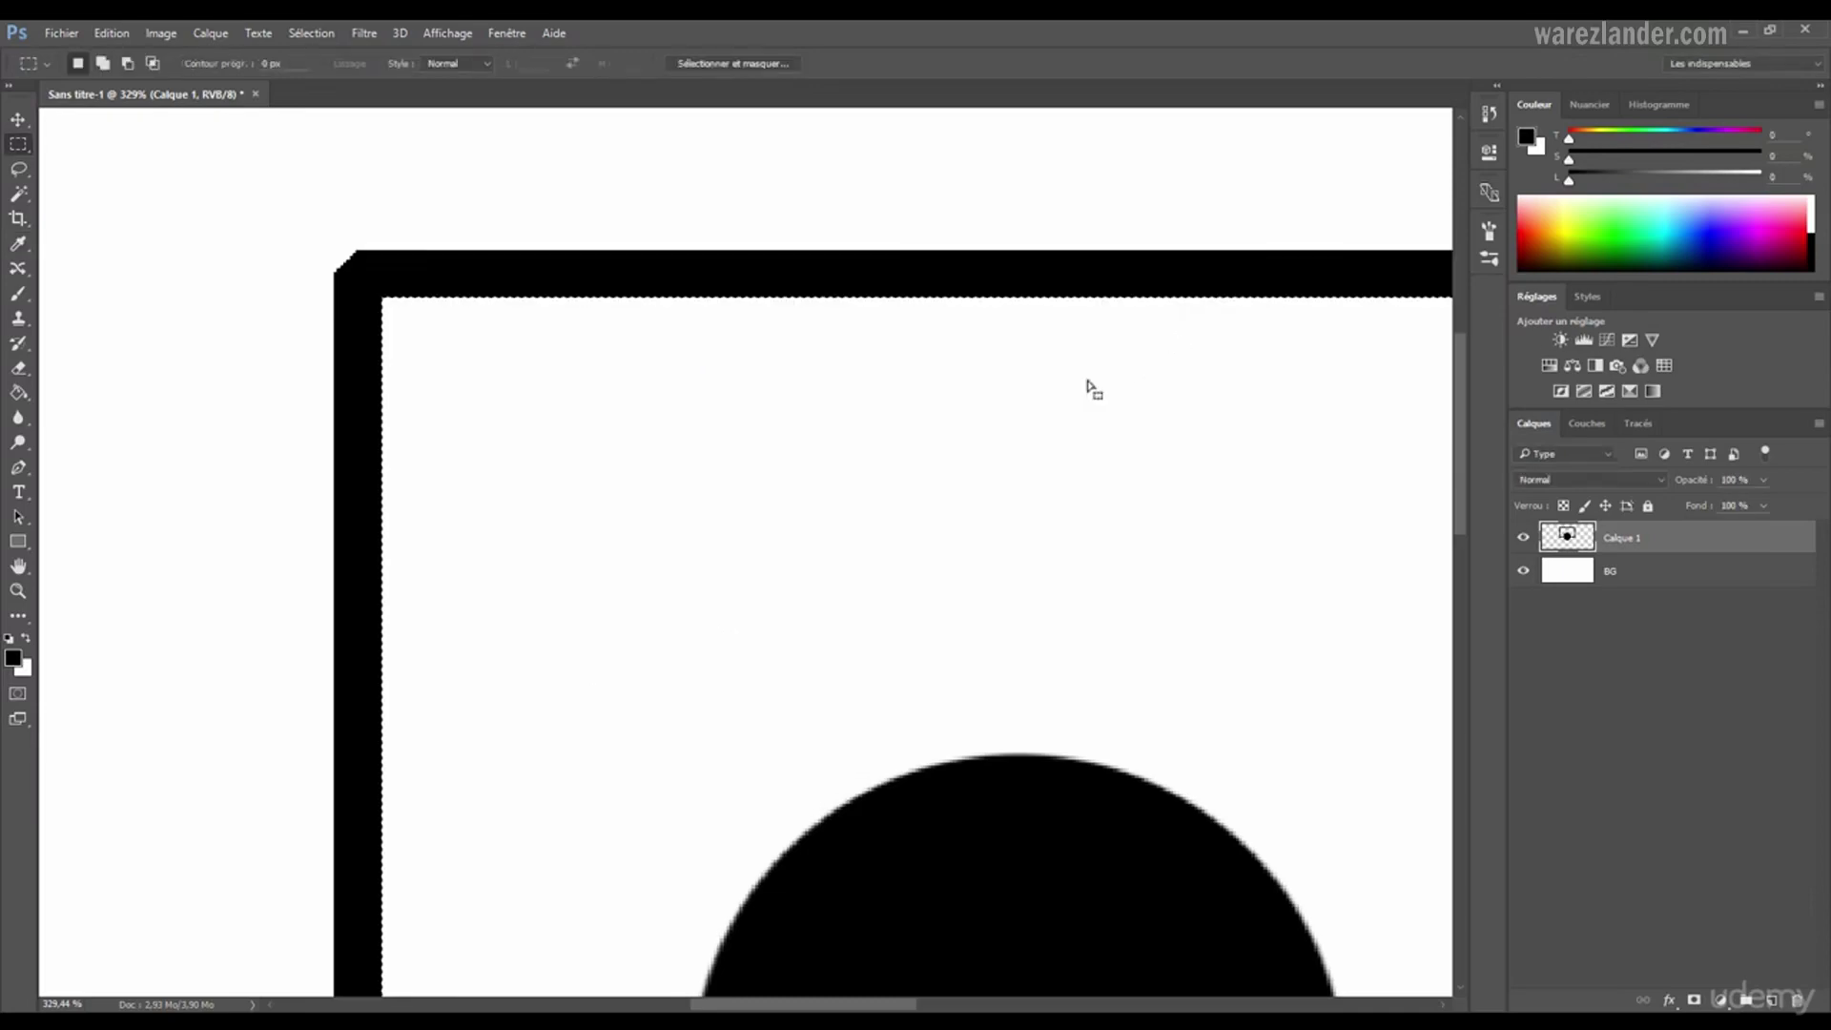
key("ctrl+d")
key("ctrl+minus")
- Draw and clear test selections with the Elliptical Marquee tool beside the stroked rectangle, and return to the Rectangular Marquee tool
left_click(18, 144)
right_click(15, 149)
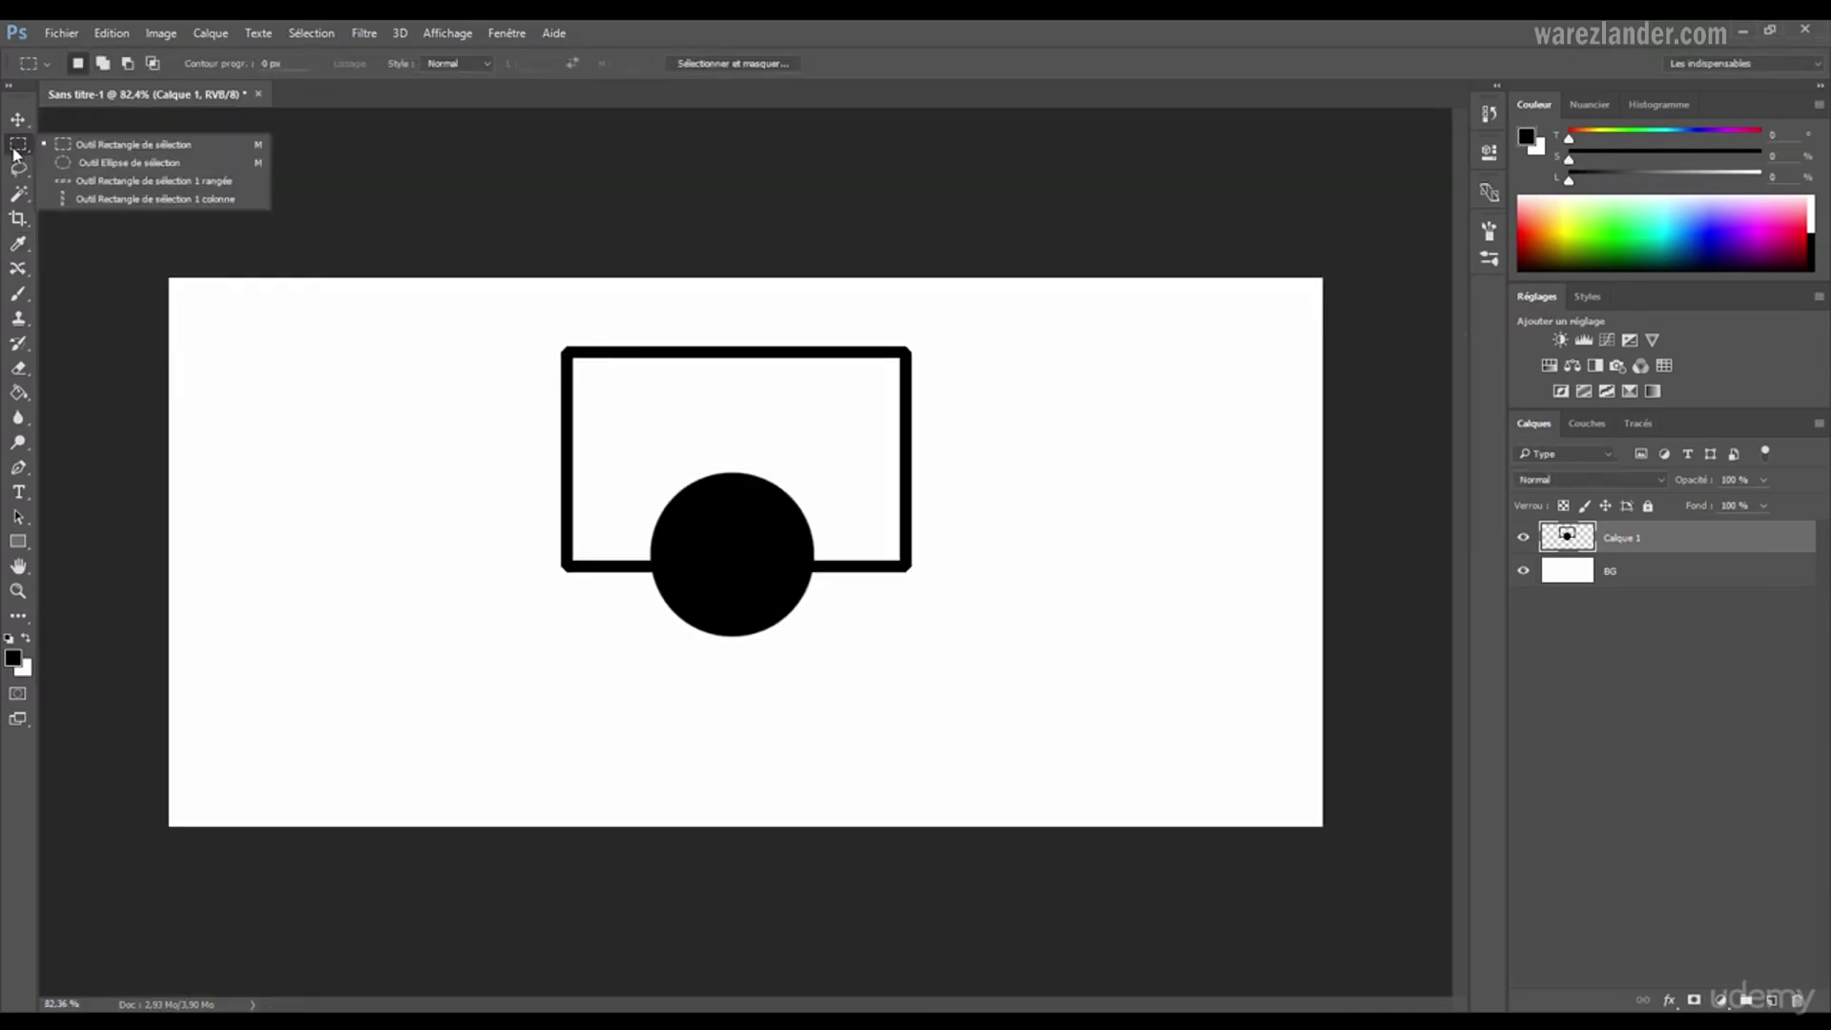
left_click(114, 163)
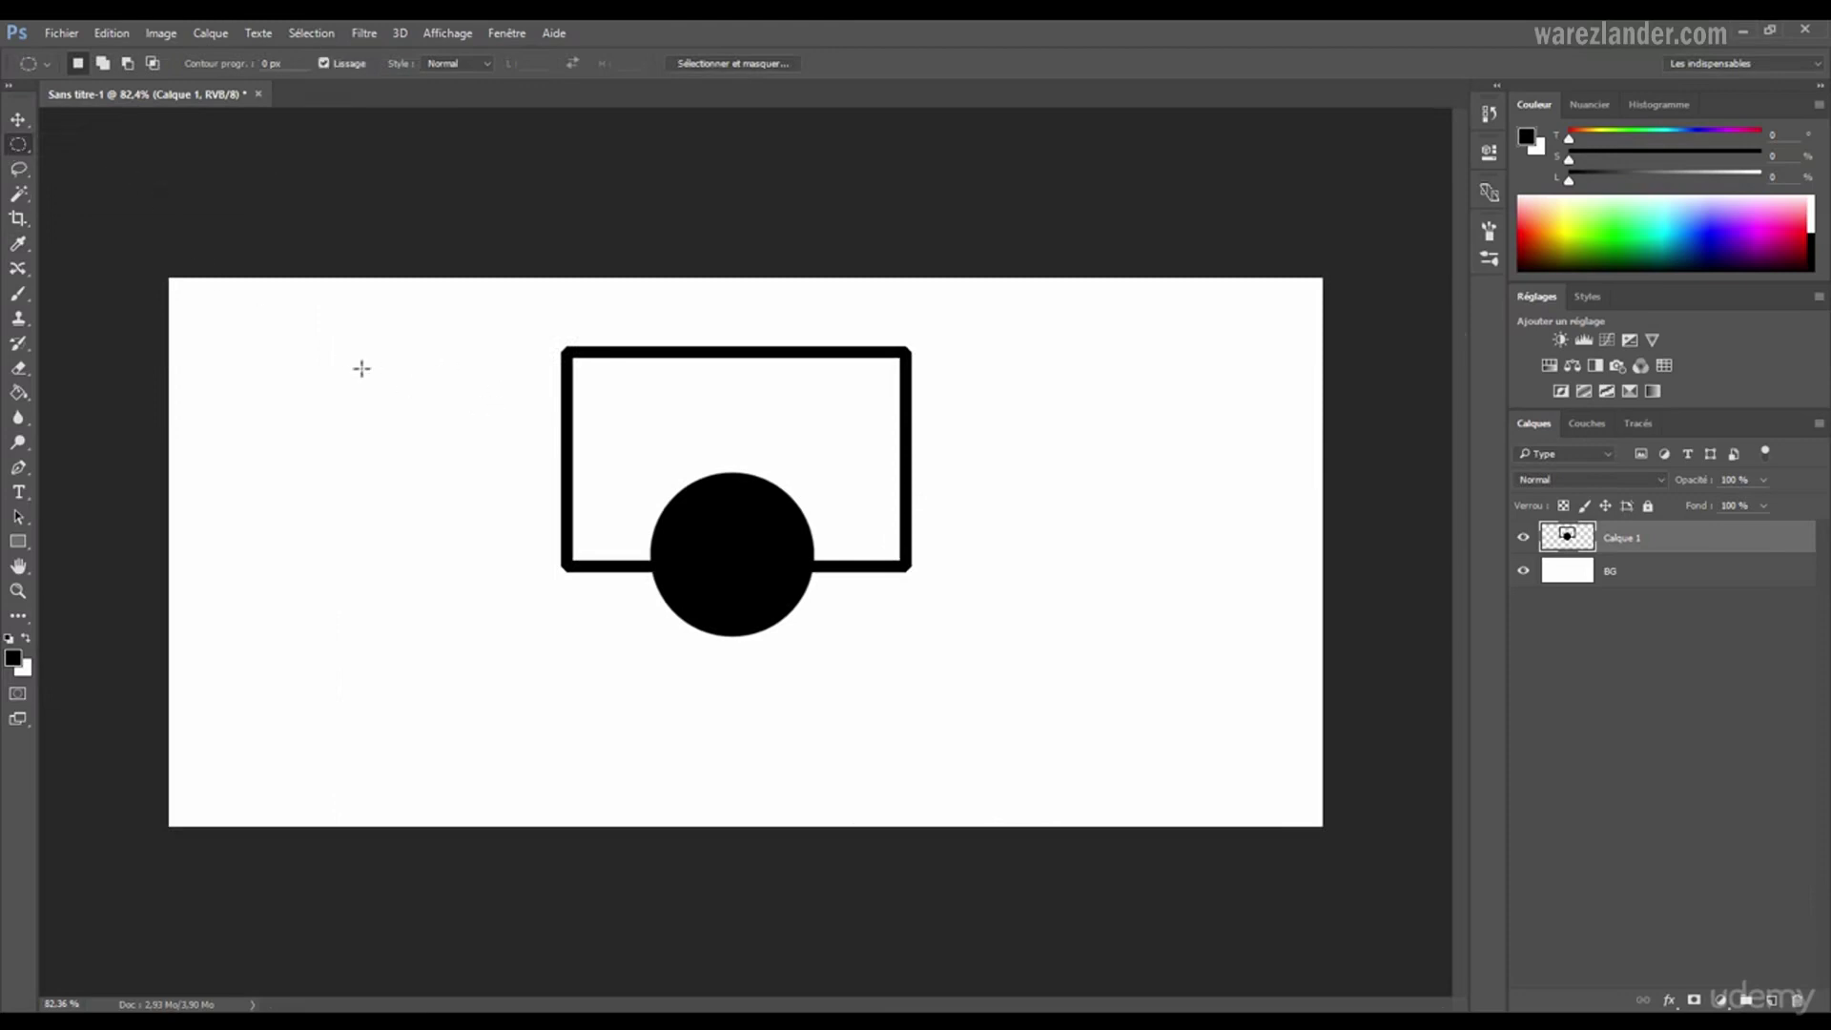
left_click_drag(248, 350, 478, 559)
left_click(444, 373)
left_click_drag(412, 327, 599, 506)
left_click_drag(243, 359, 732, 578)
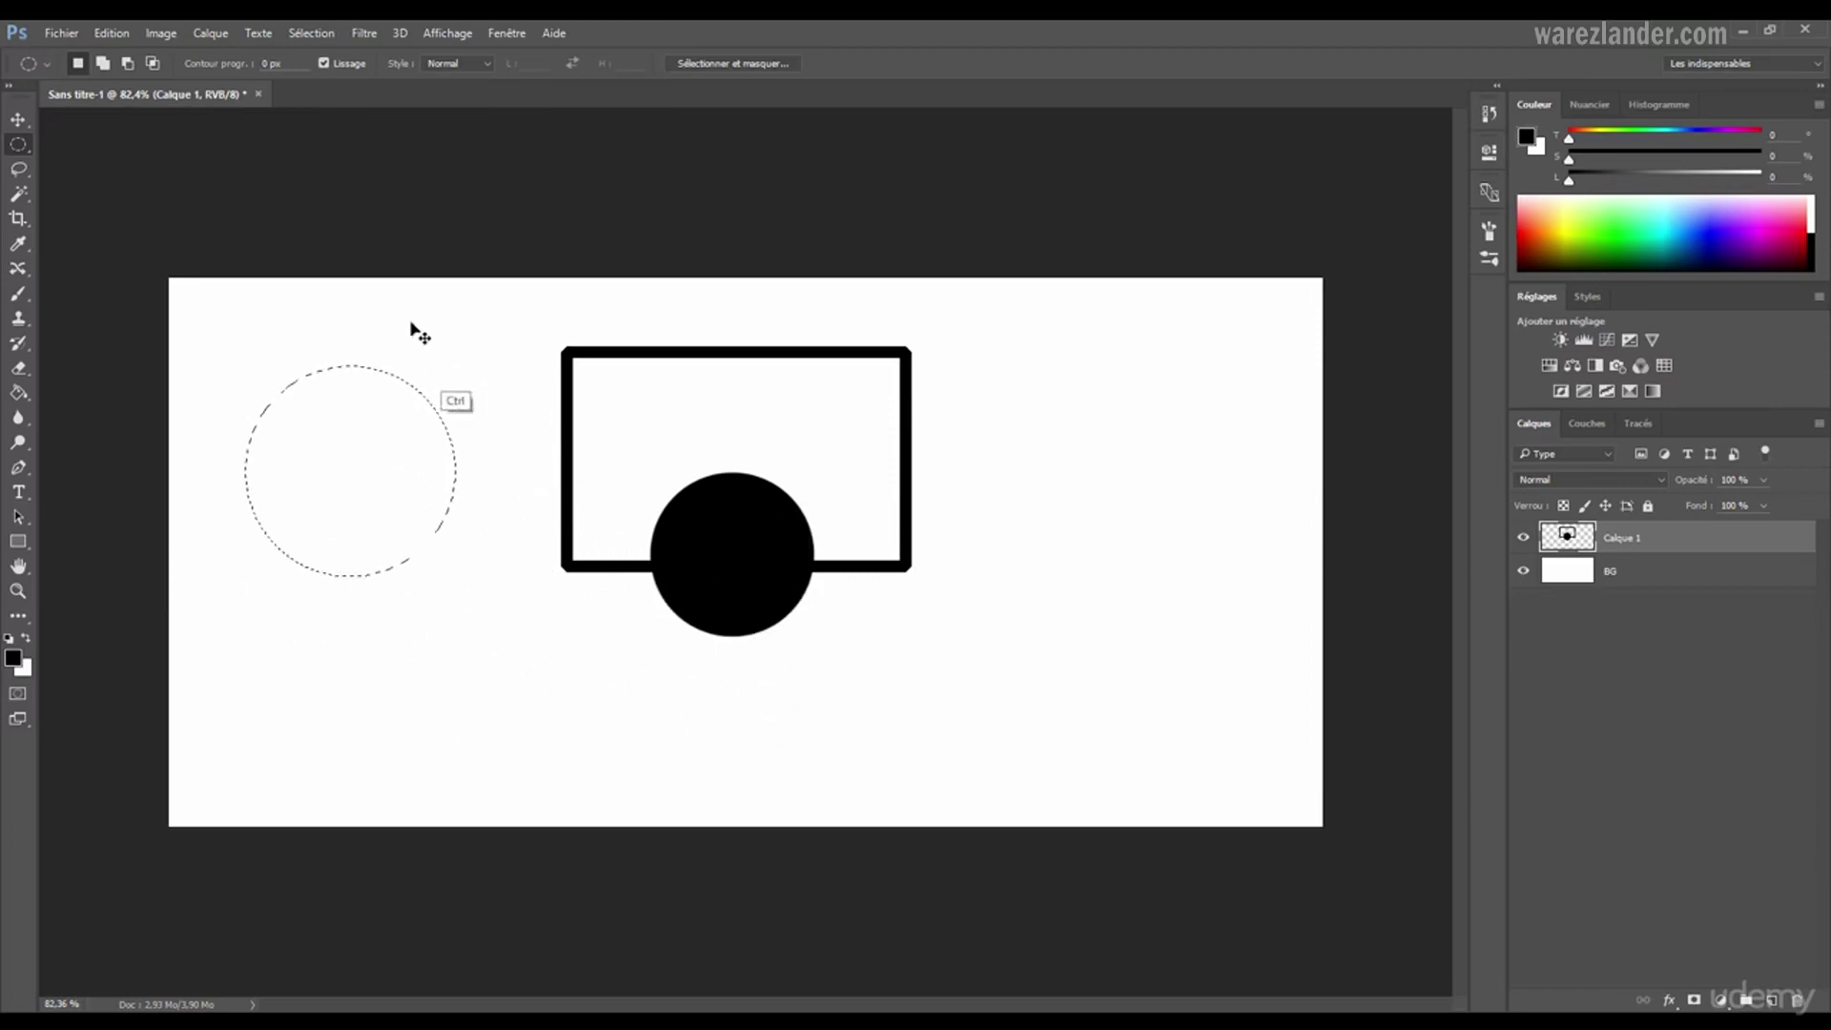
left_click(339, 334)
right_click(38, 152)
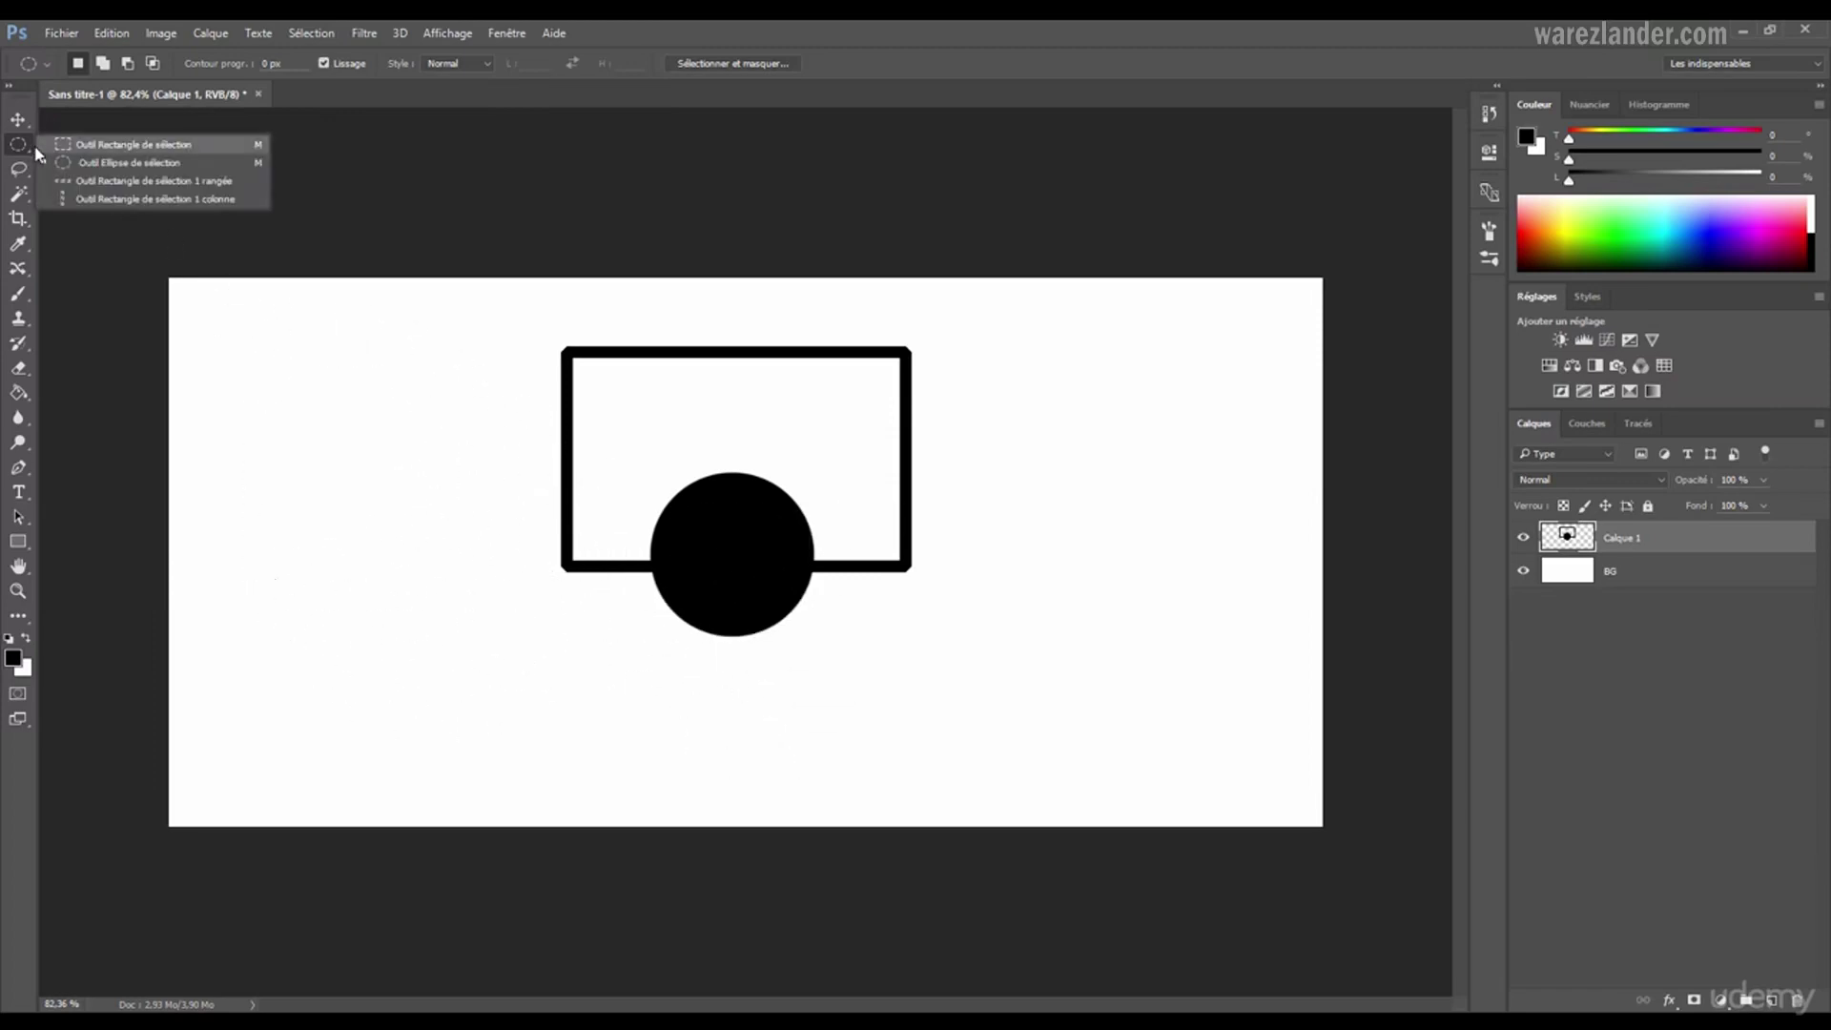
left_click(107, 144)
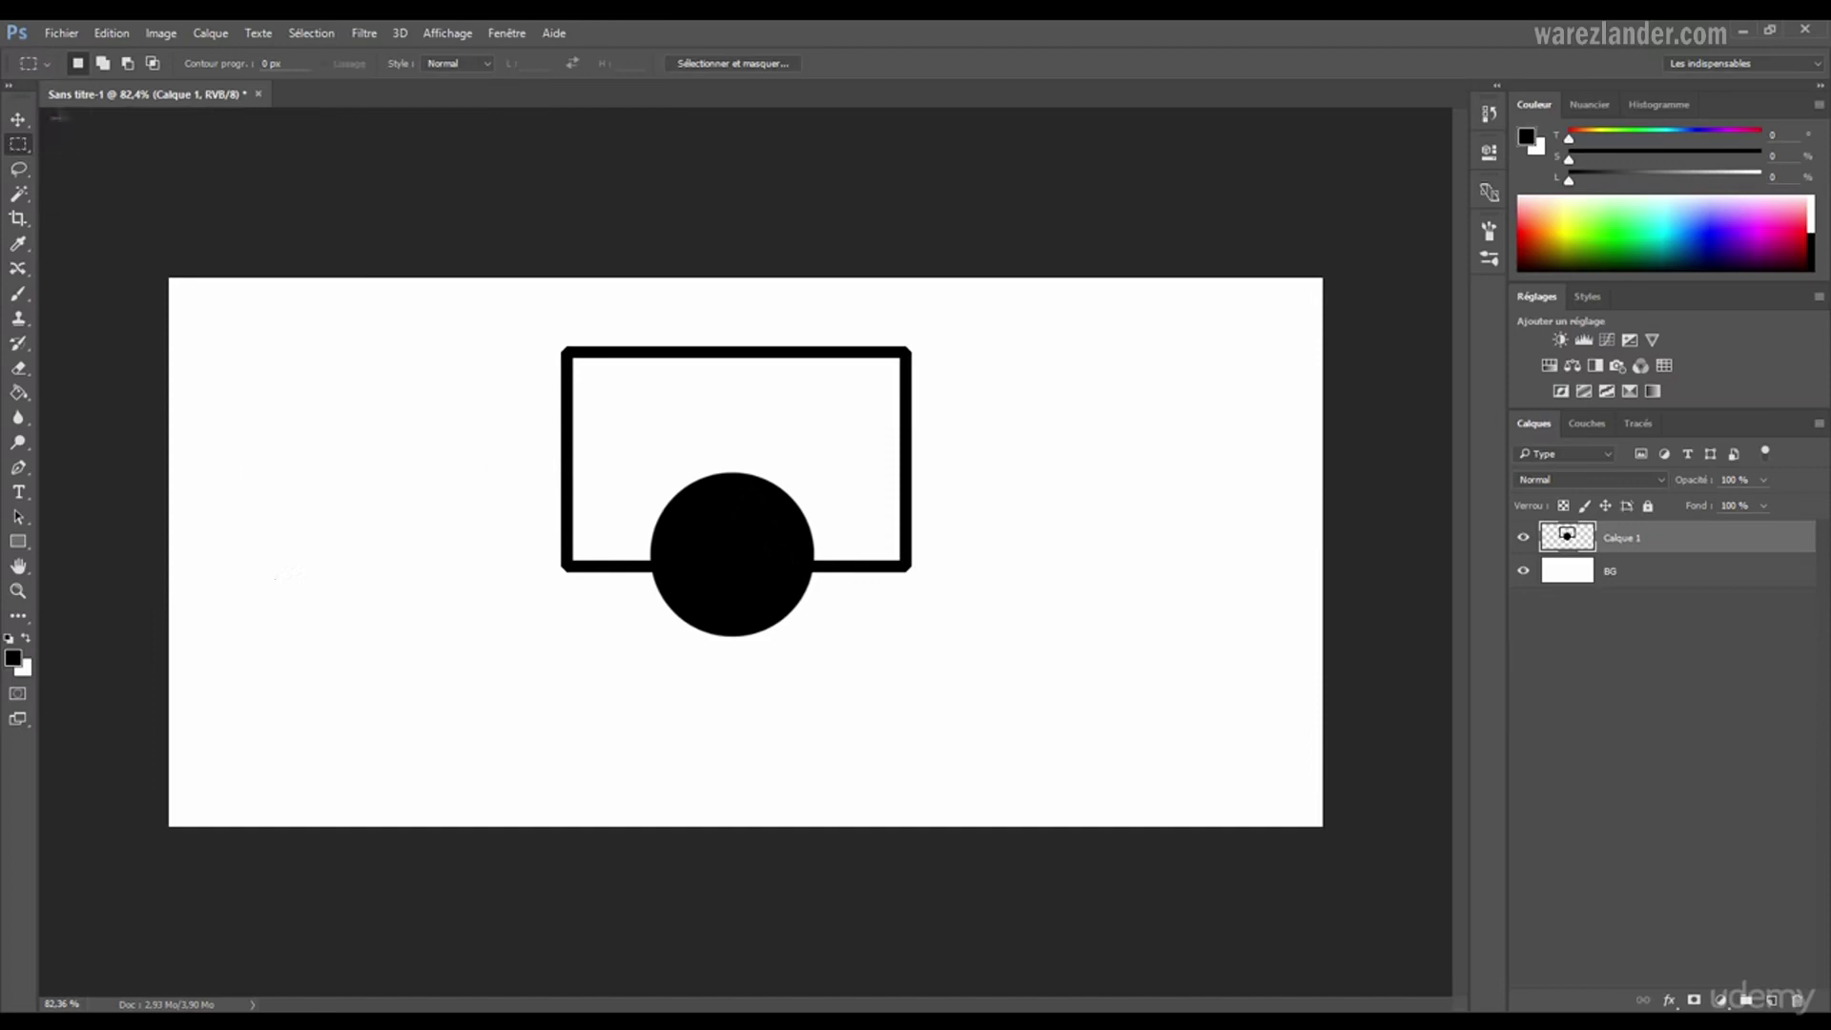